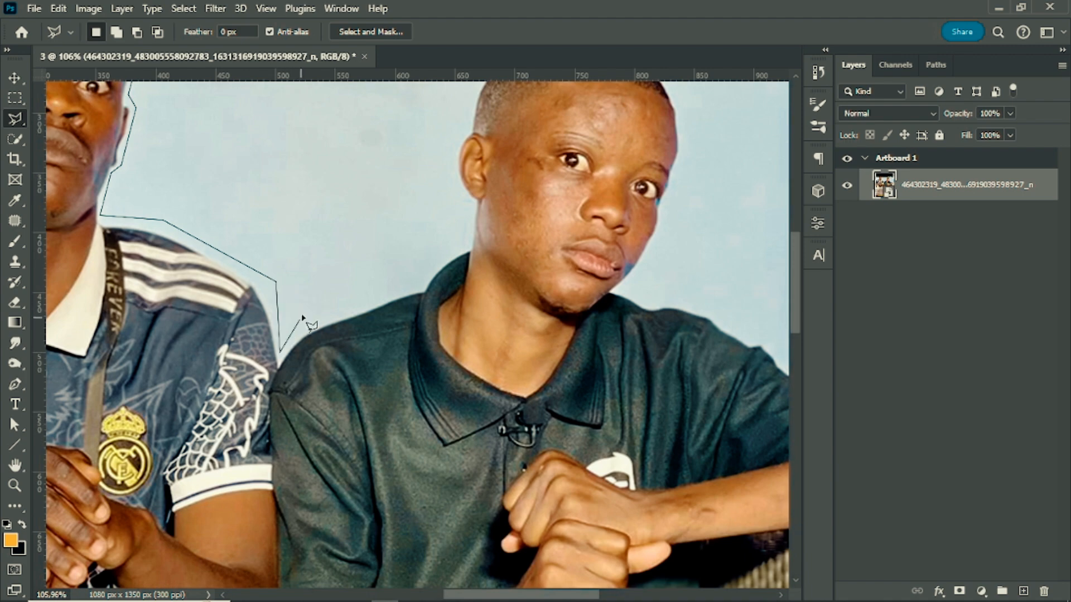
# Continue the Polygonal Lasso outline up the dark polo wearer's neck and around his ear, head and jaw
pyautogui.click(465, 238)
pyautogui.moveTo(470, 206); pyautogui.dragTo(391, 352)
pyautogui.click(389, 273)
pyautogui.moveTo(388, 272); pyautogui.dragTo(319, 500)
pyautogui.click(329, 457)
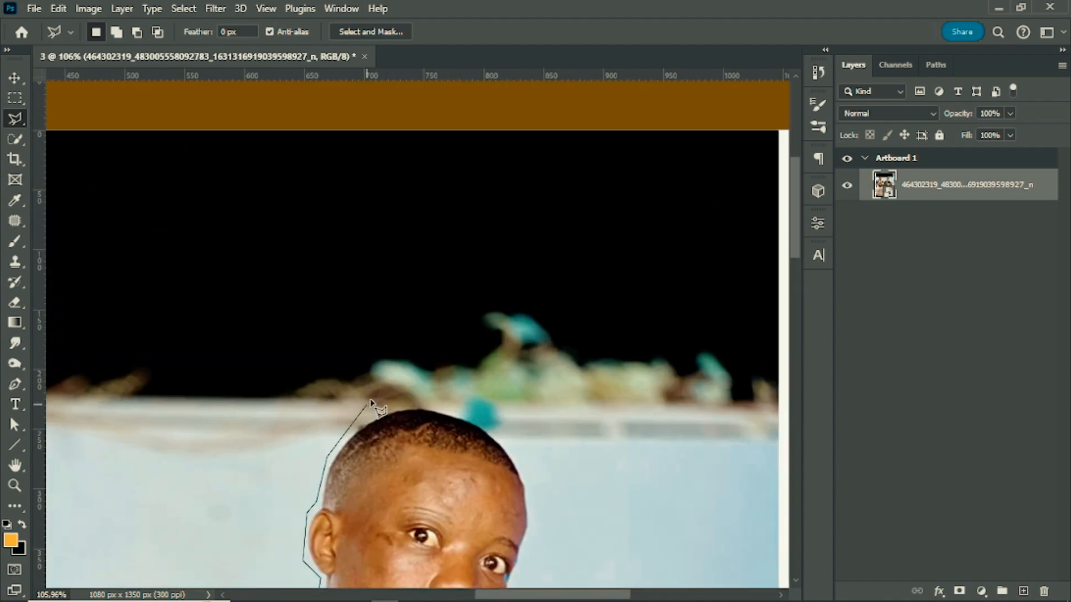
pyautogui.click(367, 411)
pyautogui.click(445, 399)
pyautogui.moveTo(445, 401); pyautogui.dragTo(297, 252)
pyautogui.click(383, 305)
pyautogui.click(394, 365)
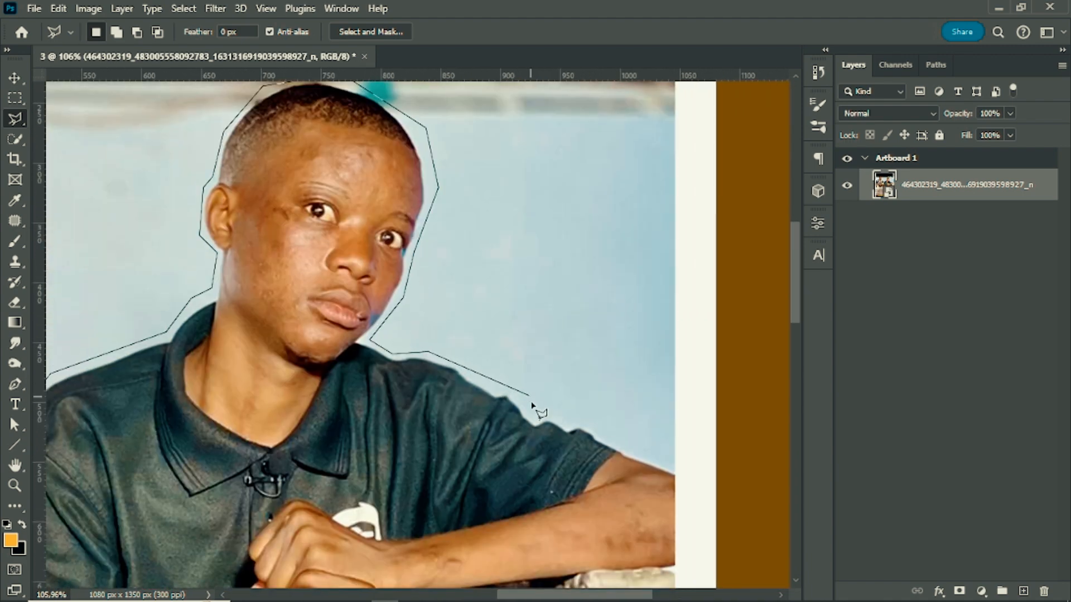
# Extend the lasso outline along the dark polo wearer's outstretched arm, over the chair armrest and down past his knee
pyautogui.click(671, 469)
pyautogui.click(673, 566)
pyautogui.moveTo(673, 566); pyautogui.dragTo(634, 375)
pyautogui.hotkey('ctrl', '-')
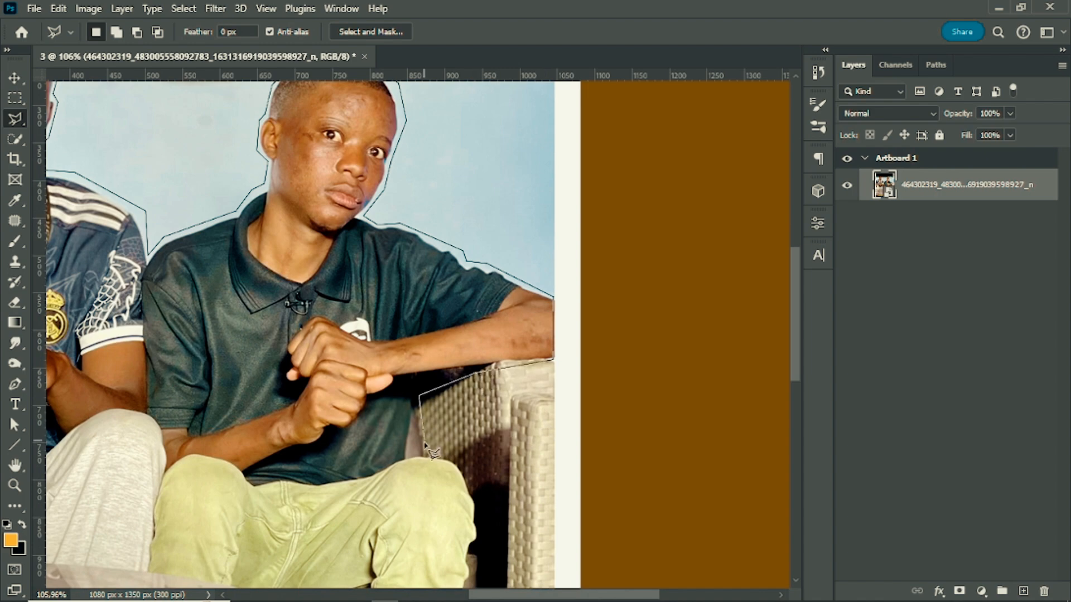
pyautogui.click(425, 446)
pyautogui.moveTo(424, 446); pyautogui.dragTo(438, 304)
pyautogui.click(475, 494)
# Close the lasso outline around the seated pair above the table and mask the photo with the selection
pyautogui.hotkey('ctrl', '-')
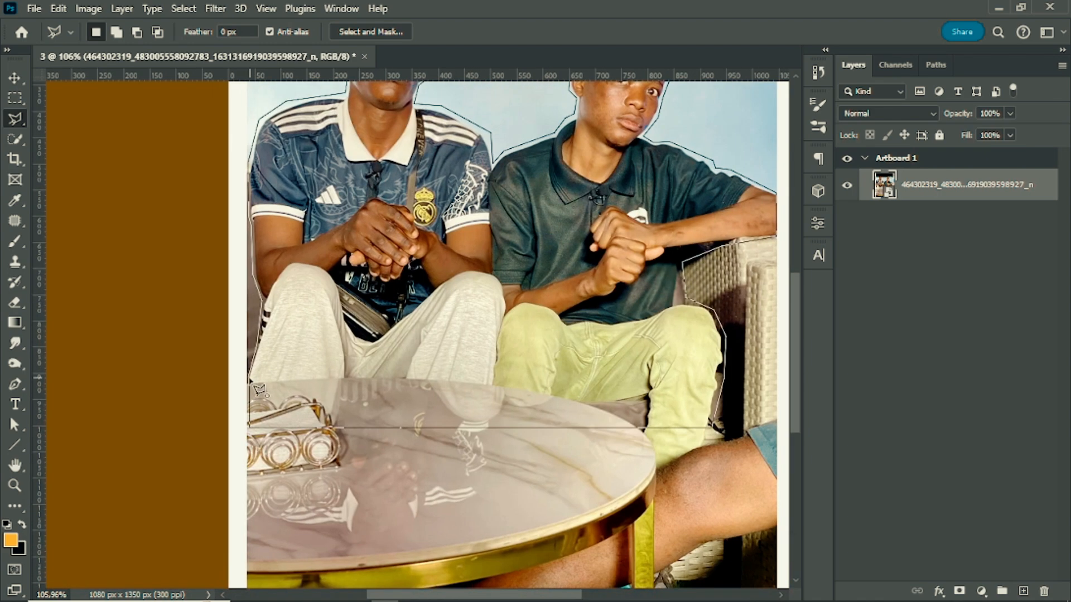
pyautogui.click(258, 389)
pyautogui.click(959, 591)
pyautogui.scroll(-5, 612, 495)
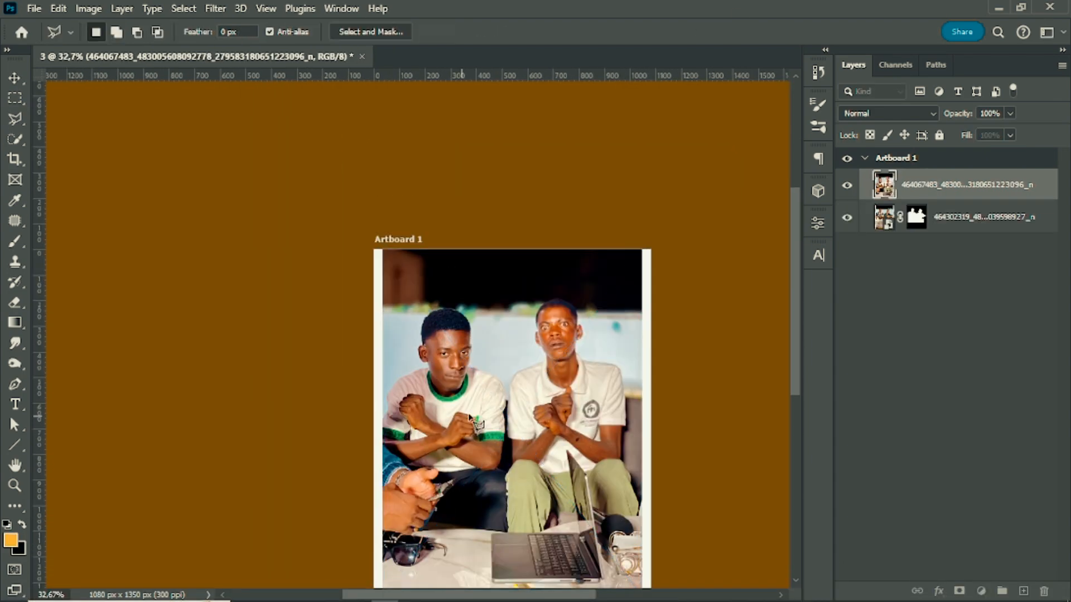
# In the second photo, trace a polygonal lasso outline across the pair's lower edge and up the green-collared man's shoulder
pyautogui.scroll(4, 521, 558)
pyautogui.scroll(2, 780, 385)
pyautogui.click(775, 334)
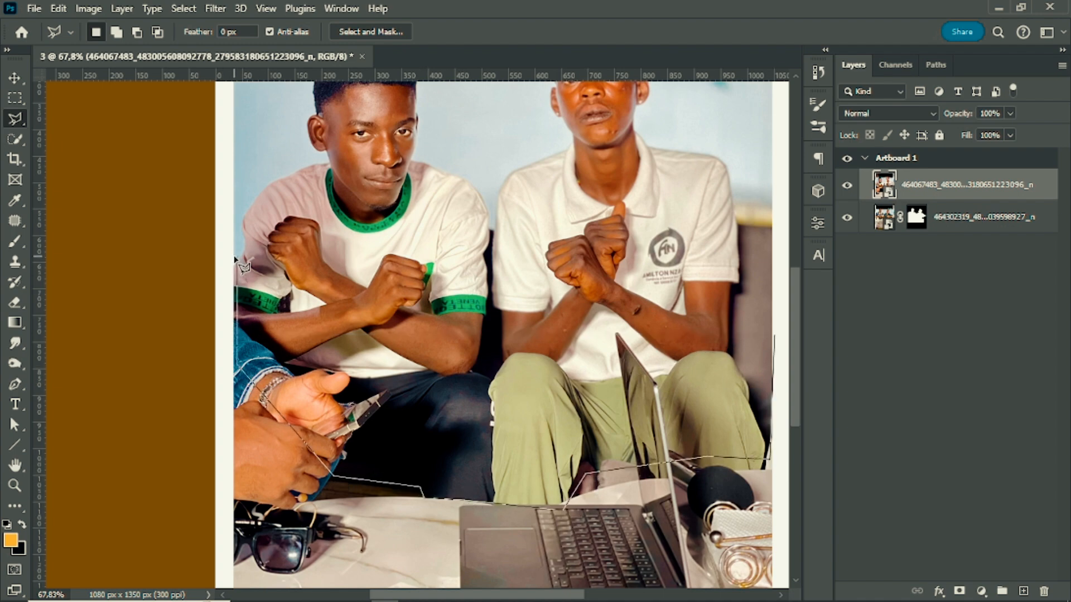
pyautogui.scroll(3, 235, 365)
pyautogui.moveTo(235, 364); pyautogui.dragTo(574, 446)
pyautogui.click(585, 261)
pyautogui.click(579, 219)
pyautogui.click(598, 181)
# Carry the lasso outline around the green-collared man's ear and hair to the far side of his face
pyautogui.moveTo(683, 131); pyautogui.dragTo(549, 395)
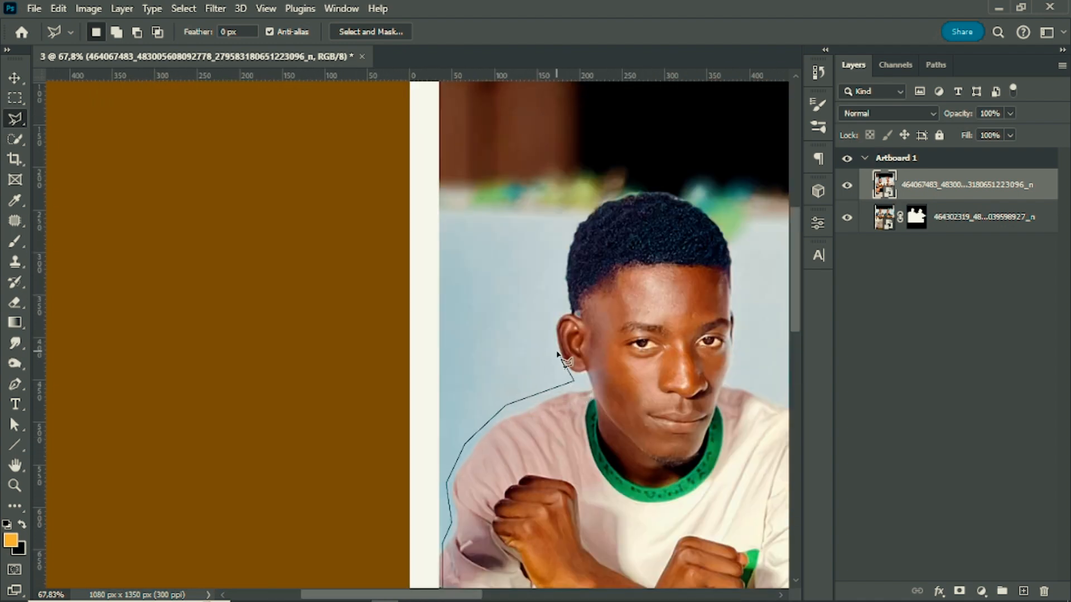
pyautogui.moveTo(579, 226); pyautogui.dragTo(461, 477)
pyautogui.click(616, 491)
pyautogui.moveTo(625, 592); pyautogui.dragTo(501, 432)
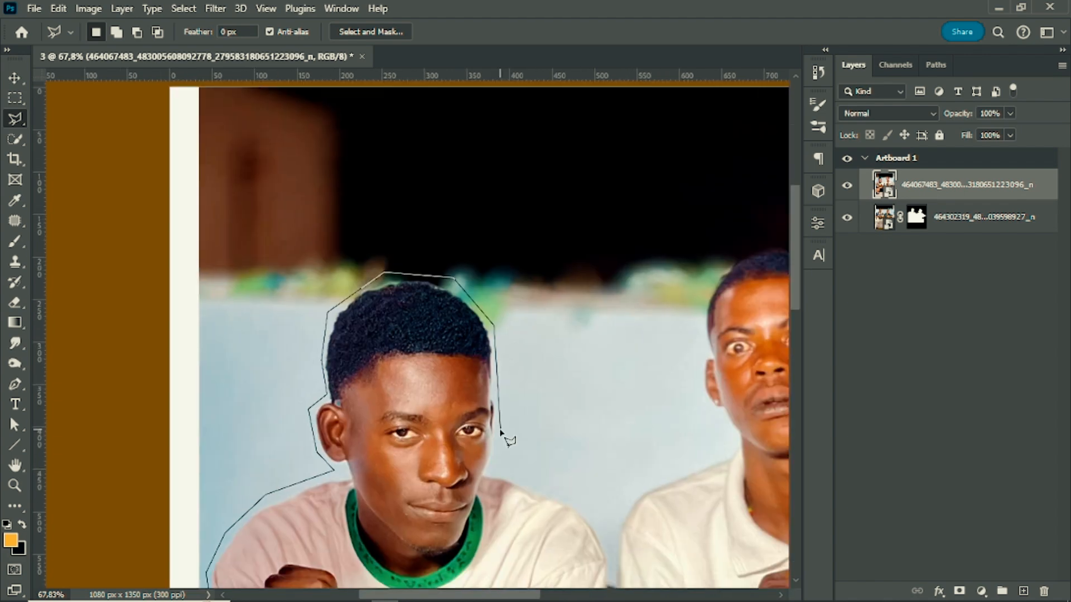
# Extend the lasso outline down the green-collared man's far shoulder and up the white polo wearer's near shoulder
pyautogui.click(610, 543)
pyautogui.moveTo(612, 568); pyautogui.dragTo(578, 378)
pyautogui.click(578, 379)
pyautogui.click(585, 328)
pyautogui.click(607, 298)
pyautogui.moveTo(685, 268); pyautogui.dragTo(426, 384)
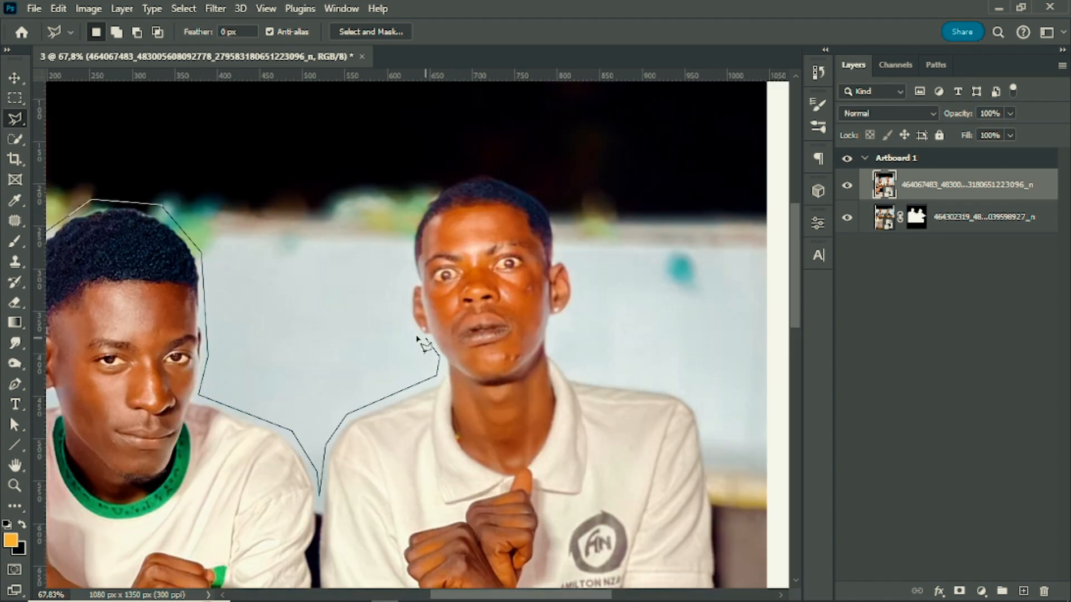
# Trace the lasso outline around the white polo wearer's ears and head down to his neck
pyautogui.click(413, 277)
pyautogui.moveTo(413, 277); pyautogui.dragTo(373, 437)
pyautogui.click(368, 391)
pyautogui.click(400, 338)
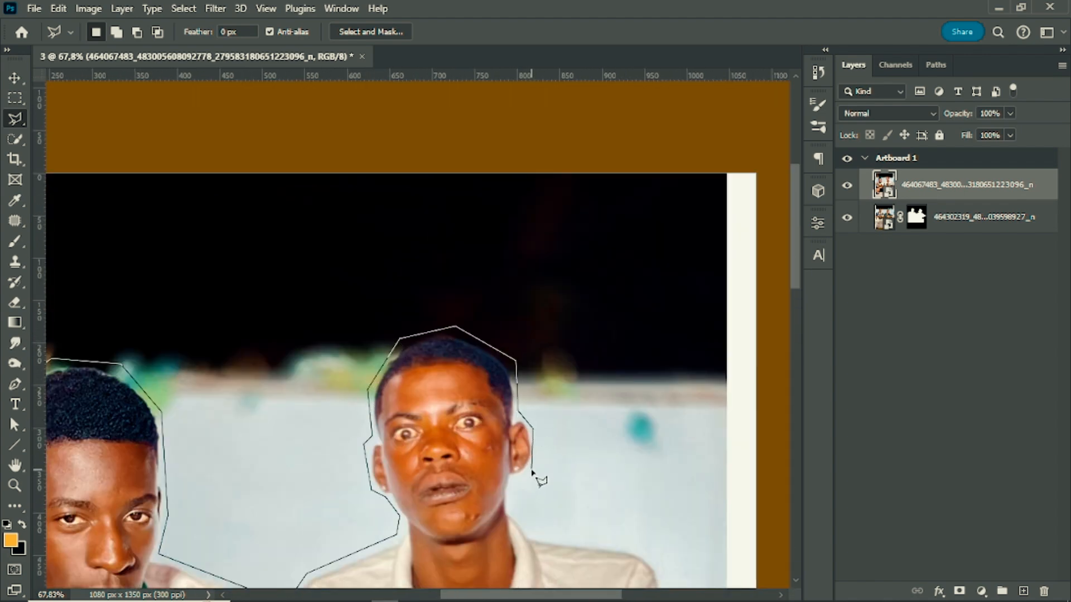
pyautogui.click(532, 469)
pyautogui.click(513, 479)
pyautogui.click(510, 506)
# Run the lasso outline along the white polo wearer's far shoulder and down his sleeve and elbow
pyautogui.moveTo(511, 506); pyautogui.dragTo(383, 340)
pyautogui.click(402, 367)
pyautogui.click(515, 381)
pyautogui.click(538, 410)
pyautogui.moveTo(551, 580); pyautogui.dragTo(510, 369)
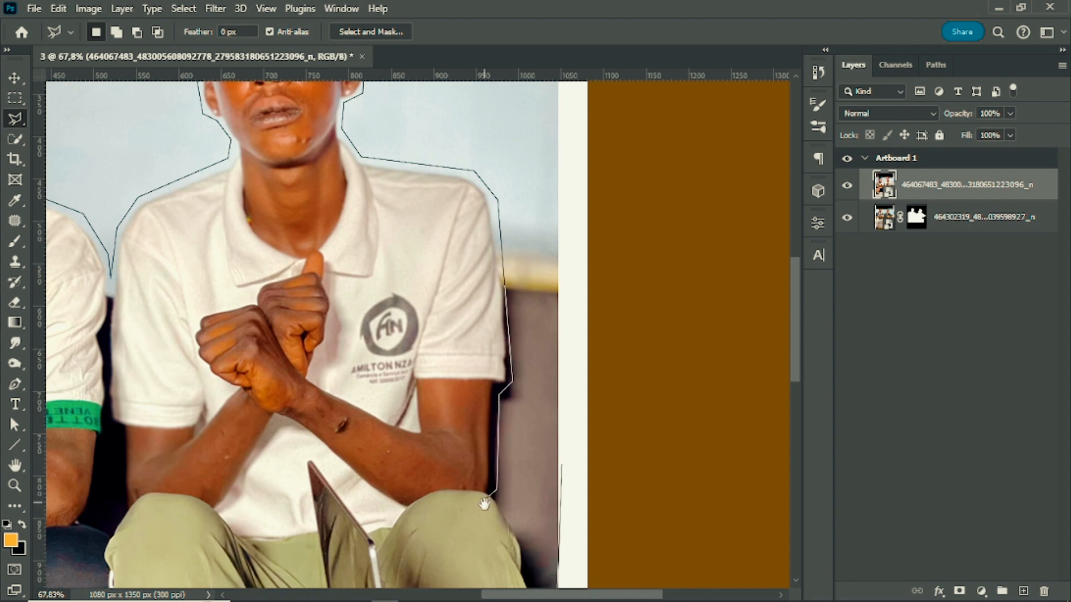
pyautogui.moveTo(484, 503); pyautogui.dragTo(502, 292)
# Close the lasso outline around the second pair and mask their photo with the selection
pyautogui.click(579, 256)
pyautogui.scroll(-4, 545, 321)
pyautogui.click(959, 591)
# Move the second pair's cutout down in front of the first pair and enlarge it to fill the artboard's width
pyautogui.press('v')
pyautogui.moveTo(392, 271); pyautogui.dragTo(393, 398)
pyautogui.scroll(-1, 451, 365)
pyautogui.hotkey('ctrl', 't')
pyautogui.moveTo(561, 358); pyautogui.dragTo(579, 354)
pyautogui.moveTo(472, 353); pyautogui.dragTo(472, 381)
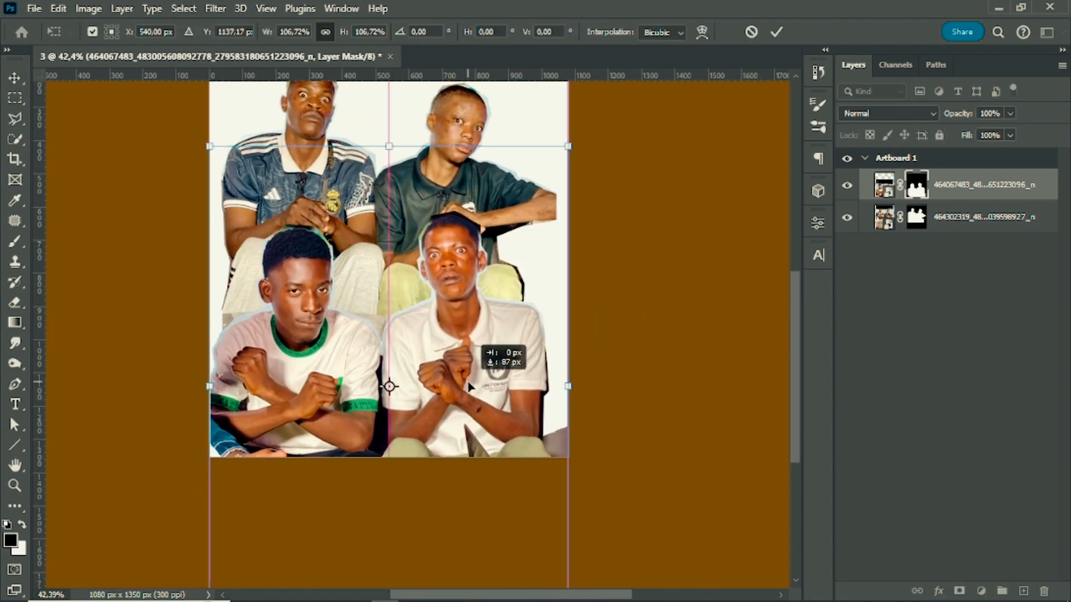
pyautogui.moveTo(393, 144); pyautogui.dragTo(392, 115)
pyautogui.moveTo(480, 369); pyautogui.dragTo(486, 356)
pyautogui.click(775, 31)
pyautogui.scroll(-3, 437, 273)
pyautogui.scroll(2, 437, 273)
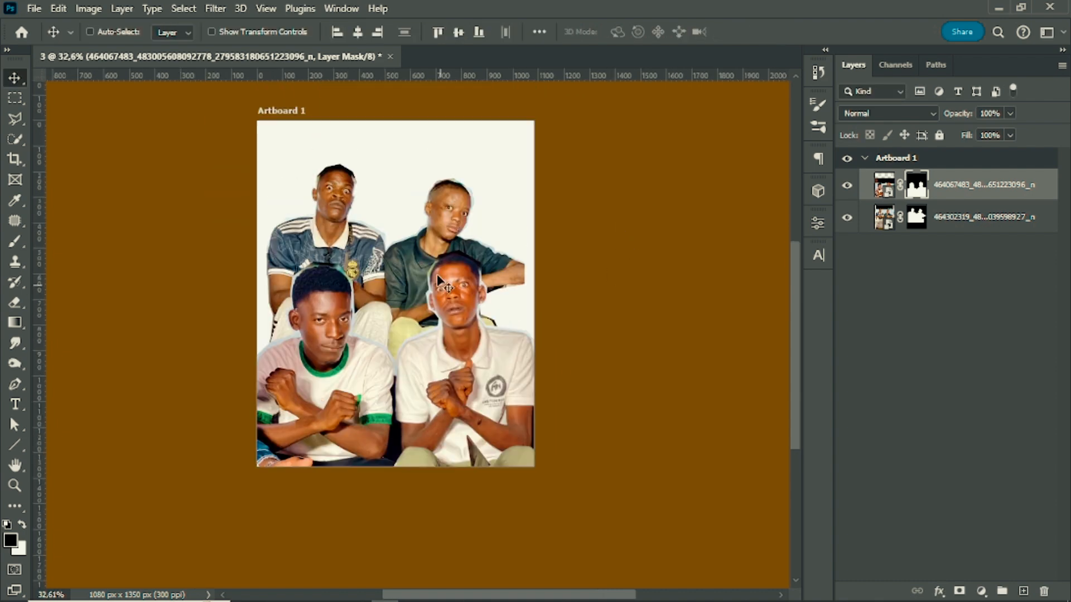
# Enlarge the back pair's cutout to 106.72%, flip it horizontally and shift it sideways behind the front pair
pyautogui.keyDown('ctrl'); pyautogui.click(445, 208); pyautogui.keyUp('ctrl')
pyautogui.hotkey('ctrl', 't')
pyautogui.moveTo(524, 295); pyautogui.dragTo(538, 296)
pyautogui.rightClick(390, 206)
pyautogui.click(459, 516)
pyautogui.moveTo(483, 357); pyautogui.dragTo(459, 357)
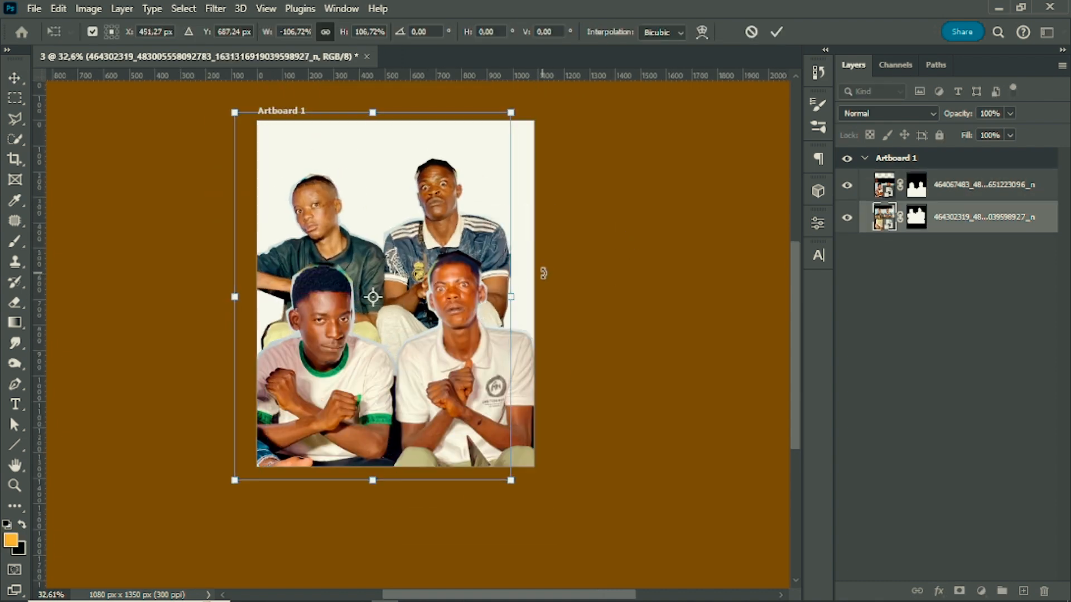
# Tilt the flipped back pair by about 7 degrees, enlarge it to about 115% and position it behind the front pair
pyautogui.moveTo(545, 273); pyautogui.dragTo(546, 293)
pyautogui.moveTo(457, 240); pyautogui.dragTo(470, 258)
pyautogui.moveTo(406, 127); pyautogui.dragTo(410, 113)
pyautogui.moveTo(394, 269); pyautogui.dragTo(393, 269)
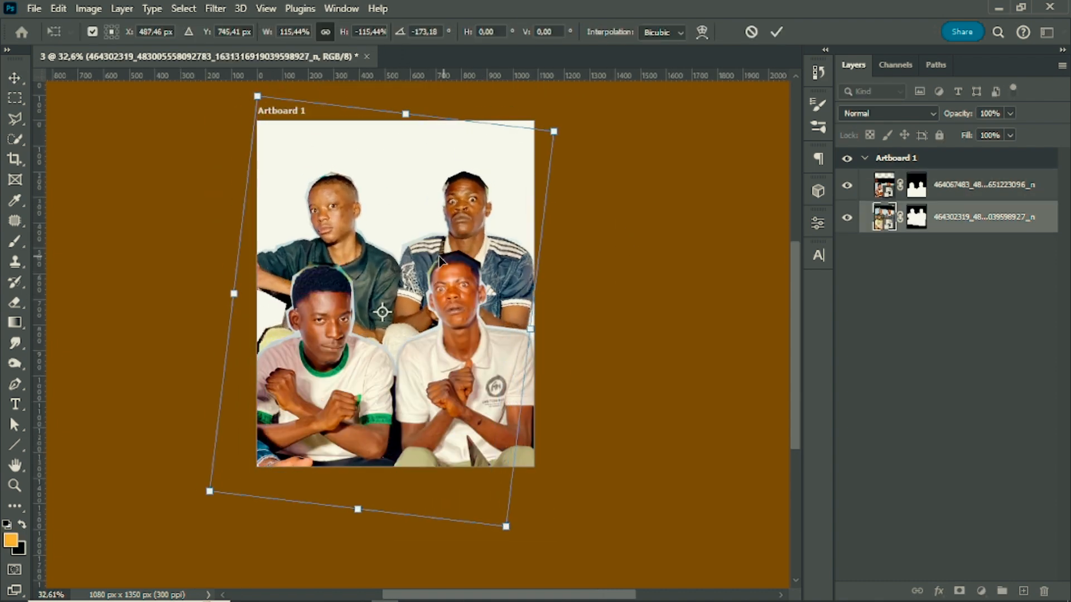
pyautogui.moveTo(497, 268); pyautogui.dragTo(486, 268)
pyautogui.moveTo(553, 314)
pyautogui.mouseDown()
pyautogui.moveTo(553, 299)
pyautogui.moveTo(556, 310)
pyautogui.mouseUp()
pyautogui.press('Return')
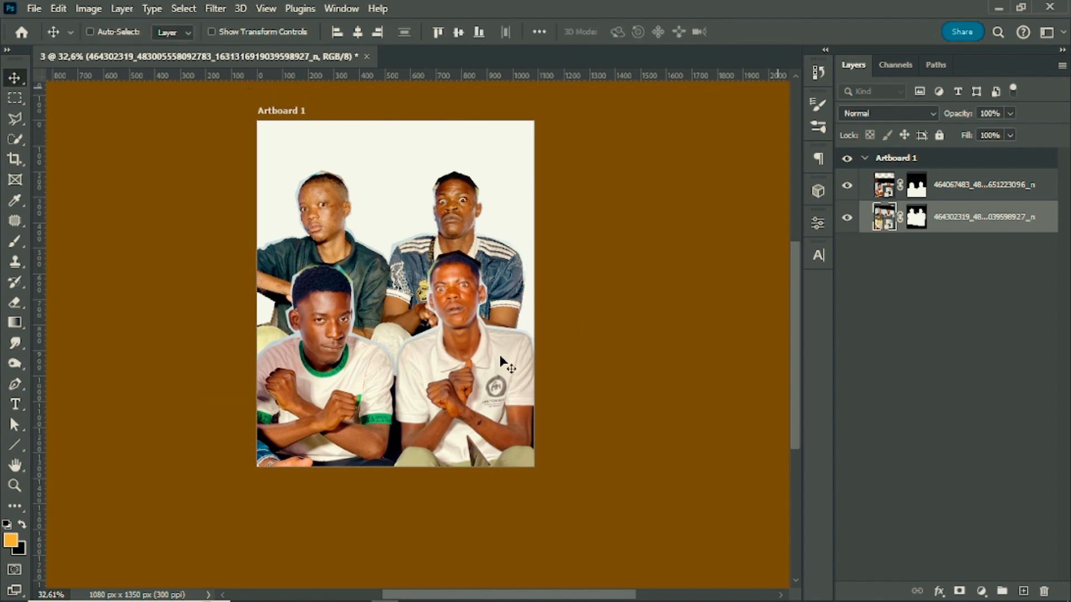
pyautogui.scroll(3, 446, 359)
pyautogui.moveTo(382, 273); pyautogui.dragTo(390, 274)
# Enlarge the front pair's cutout slightly and reposition it on the artboard
pyautogui.scroll(-3, 396, 271)
pyautogui.keyDown('ctrl'); pyautogui.click(483, 323); pyautogui.keyUp('ctrl')
pyautogui.hotkey('ctrl', 't')
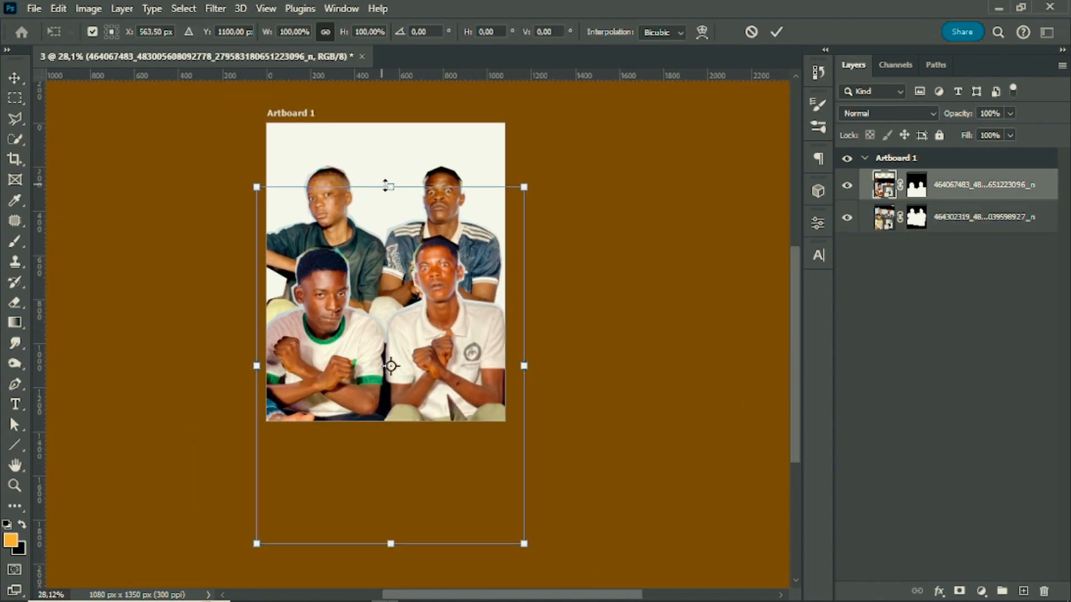
pyautogui.moveTo(389, 186); pyautogui.dragTo(401, 165)
pyautogui.press('Return')
pyautogui.moveTo(391, 245); pyautogui.dragTo(396, 230)
# Target the back pair's layer mask and trace a Pen path along the green-collared man's near shoulder up to his ear
pyautogui.scroll(5, 397, 207)
pyautogui.scroll(-1, 496, 290)
pyautogui.click(915, 217)
pyautogui.press('p')
pyautogui.scroll(6, 304, 237)
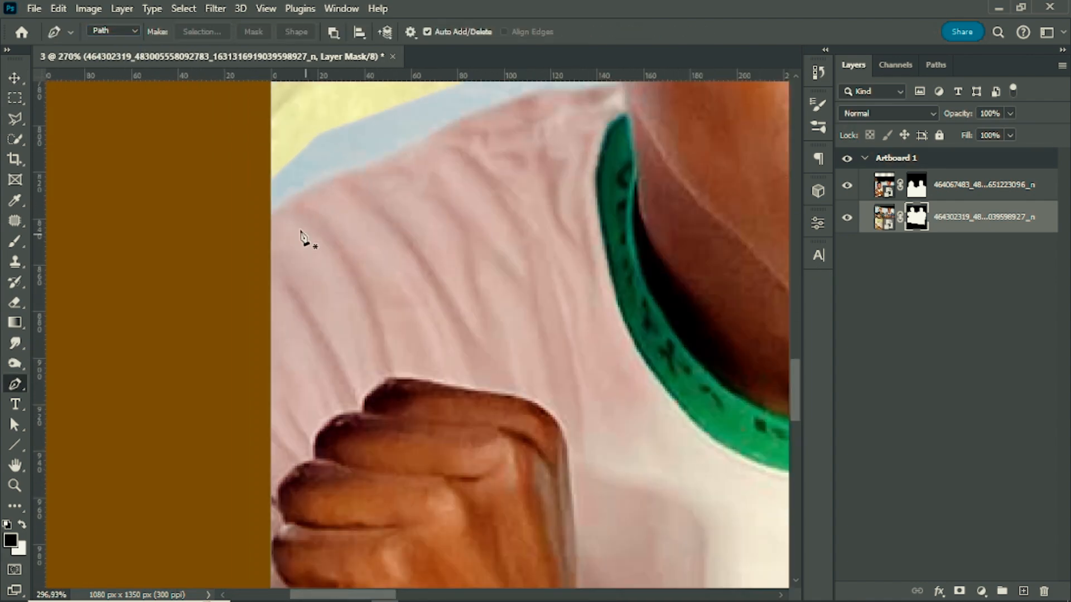
pyautogui.click(264, 228)
pyautogui.moveTo(345, 177); pyautogui.dragTo(371, 170)
pyautogui.moveTo(458, 166); pyautogui.dragTo(322, 254)
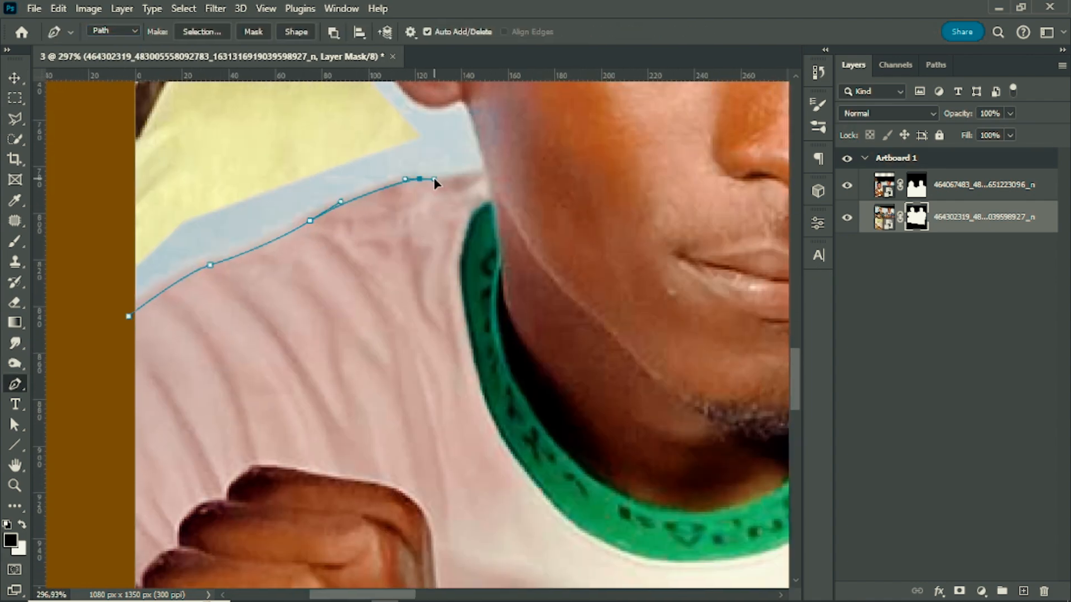
pyautogui.scroll(2, 465, 107)
pyautogui.click(472, 96)
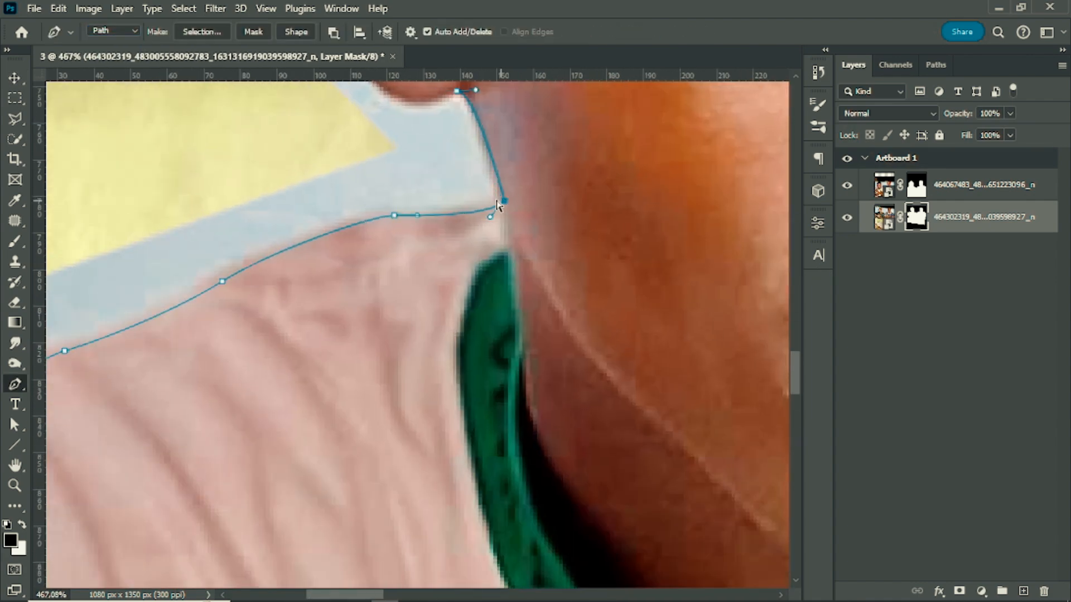
# Continue the Pen path around the outer edge of the green-collared man's ear to his hairline
pyautogui.moveTo(407, 106); pyautogui.dragTo(424, 249)
pyautogui.moveTo(373, 205); pyautogui.dragTo(352, 143)
pyautogui.moveTo(351, 143); pyautogui.dragTo(380, 267)
pyautogui.moveTo(383, 180); pyautogui.dragTo(384, 389)
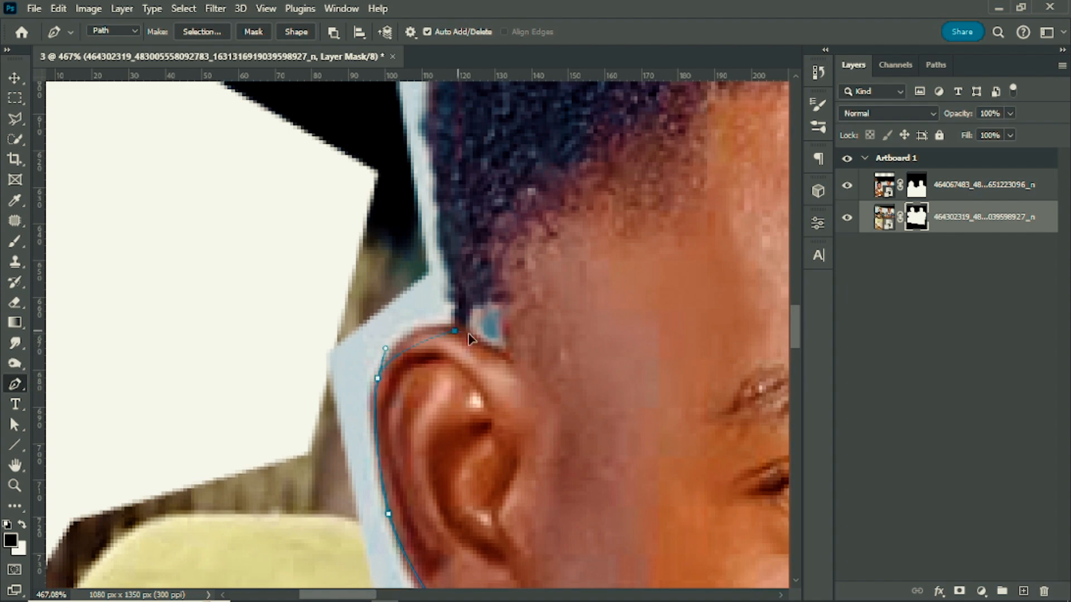
pyautogui.moveTo(459, 297); pyautogui.dragTo(458, 465)
# Trace the Pen path up the side of the green-collared man's hair above his ear
pyautogui.moveTo(446, 399); pyautogui.dragTo(440, 351)
pyautogui.moveTo(431, 312); pyautogui.dragTo(428, 293)
pyautogui.moveTo(436, 290); pyautogui.dragTo(412, 455)
pyautogui.moveTo(414, 342); pyautogui.dragTo(424, 306)
pyautogui.moveTo(433, 280); pyautogui.dragTo(438, 268)
pyautogui.moveTo(446, 240); pyautogui.dragTo(403, 387)
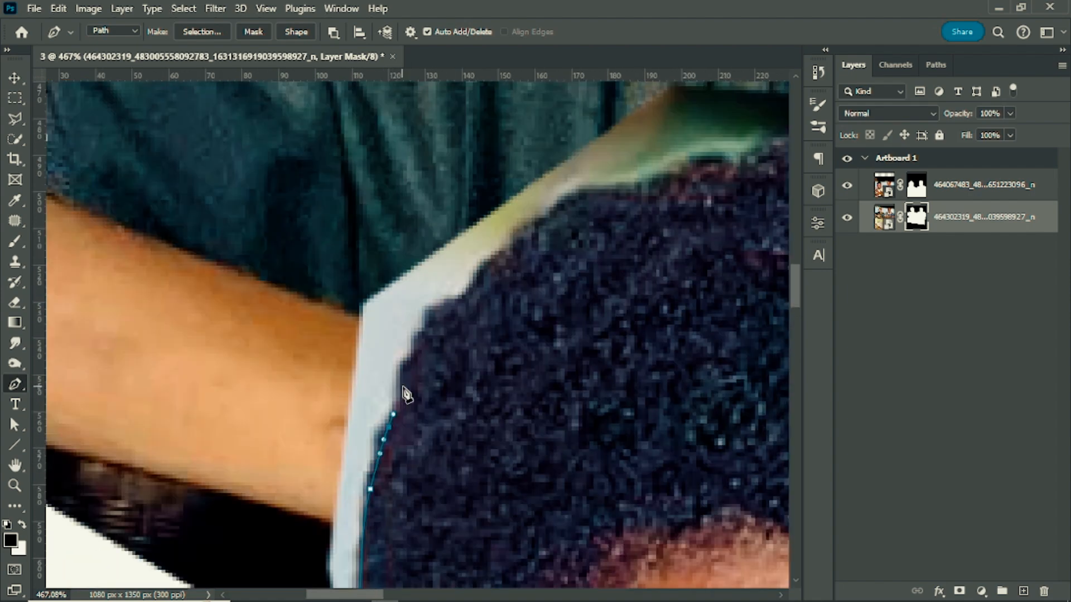
# Extend the Pen path across the crown of the green-collared man's hair
pyautogui.moveTo(485, 263); pyautogui.dragTo(402, 400)
pyautogui.moveTo(419, 394); pyautogui.dragTo(468, 356)
pyautogui.moveTo(499, 332); pyautogui.dragTo(519, 331)
pyautogui.moveTo(584, 327); pyautogui.dragTo(358, 405)
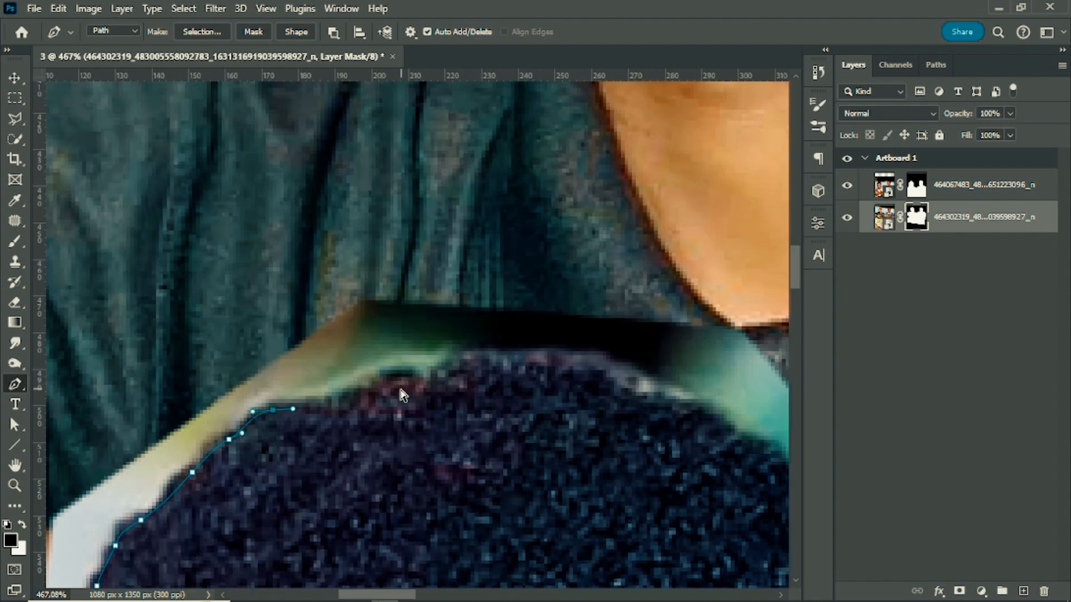
pyautogui.moveTo(535, 363); pyautogui.dragTo(589, 370)
pyautogui.moveTo(657, 399); pyautogui.dragTo(330, 353)
# Curve the Pen path down the far side of the green-collared man's hair to his temple
pyautogui.moveTo(425, 438); pyautogui.dragTo(279, 319)
pyautogui.moveTo(294, 285); pyautogui.dragTo(340, 325)
pyautogui.moveTo(382, 413); pyautogui.dragTo(304, 295)
pyautogui.moveTo(341, 303); pyautogui.dragTo(362, 346)
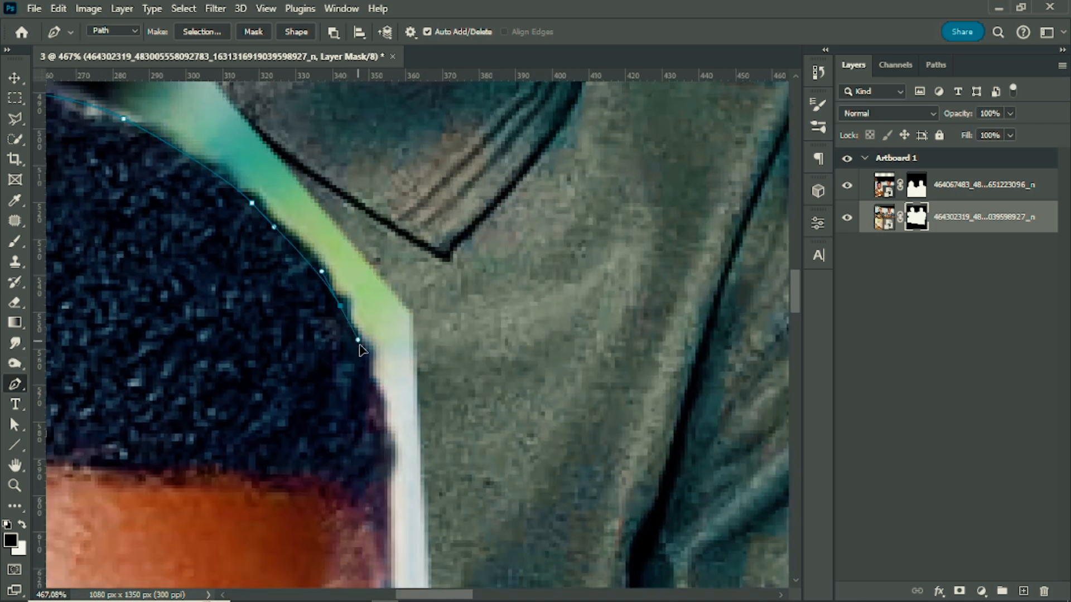
pyautogui.moveTo(382, 406); pyautogui.dragTo(384, 422)
pyautogui.moveTo(389, 466); pyautogui.dragTo(362, 314)
# Trace the Pen path from the green-collared man's temple down past his eye and cheek to his shirt
pyautogui.moveTo(352, 383); pyautogui.dragTo(339, 220)
pyautogui.click(349, 396)
pyautogui.moveTo(372, 446); pyautogui.dragTo(372, 477)
pyautogui.moveTo(377, 489); pyautogui.dragTo(376, 295)
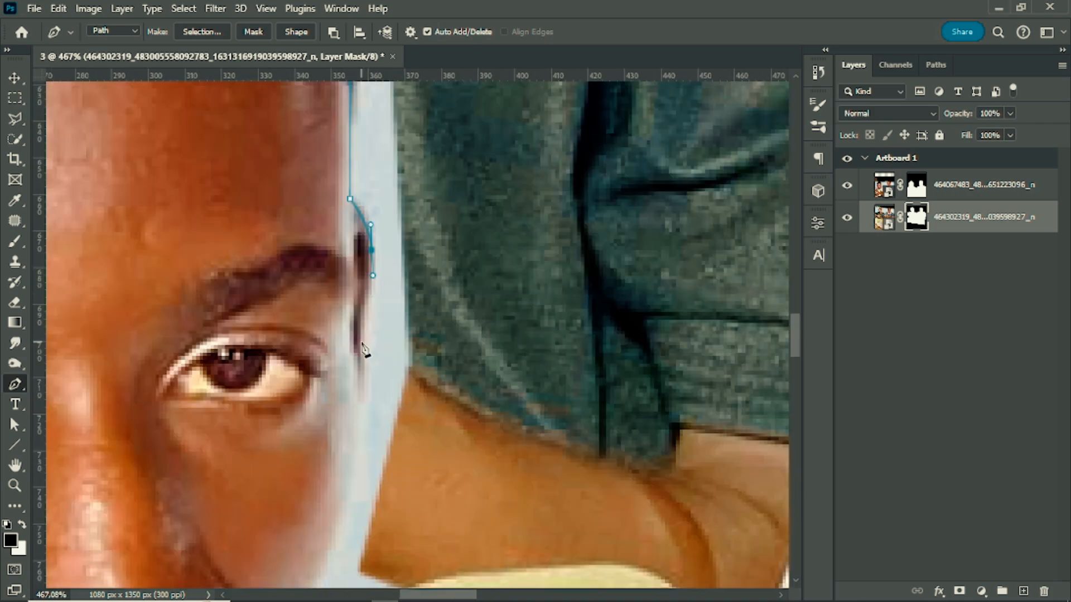
pyautogui.moveTo(362, 353); pyautogui.dragTo(364, 394)
pyautogui.scroll(-5, 351, 385)
pyautogui.scroll(2, 332, 447)
pyautogui.moveTo(329, 432); pyautogui.dragTo(310, 471)
pyautogui.click(321, 483)
# Continue the Pen path along the green-collared man's far shoulder and across the gap between the two front men
pyautogui.moveTo(461, 532); pyautogui.dragTo(435, 357)
pyautogui.moveTo(550, 400); pyautogui.dragTo(295, 274)
pyautogui.click(342, 301)
pyautogui.moveTo(452, 455); pyautogui.dragTo(359, 286)
pyautogui.scroll(-3, 378, 429)
pyautogui.scroll(2, 399, 430)
pyautogui.click(373, 447)
pyautogui.click(401, 449)
# Trace the Pen path up the white polo wearer's sleeve and along his near shoulder
pyautogui.moveTo(420, 334); pyautogui.dragTo(425, 313)
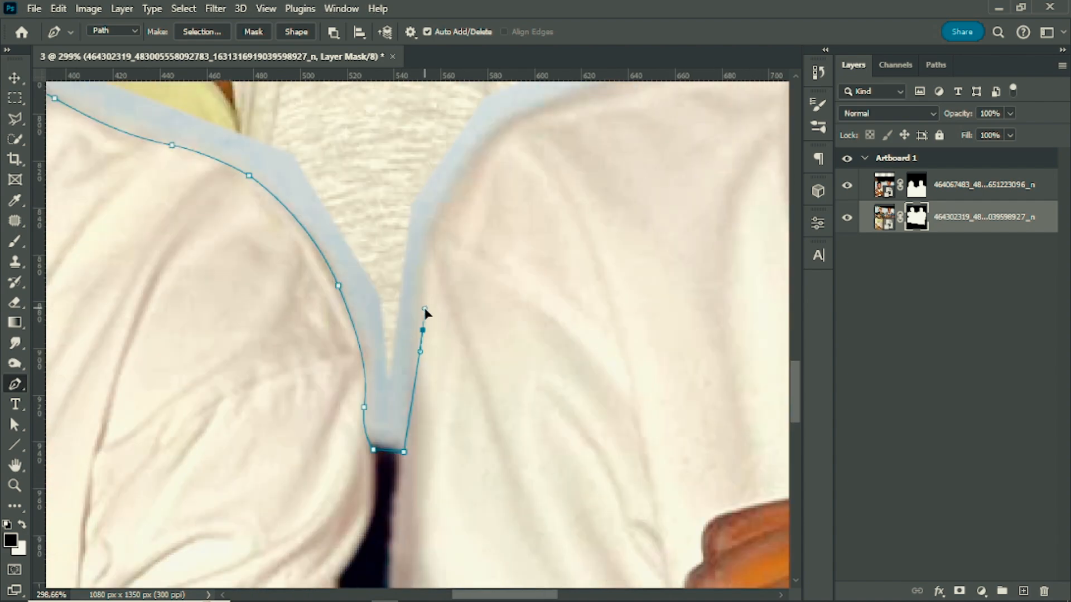
pyautogui.moveTo(435, 241); pyautogui.dragTo(445, 224)
pyautogui.moveTo(509, 127); pyautogui.dragTo(406, 305)
pyautogui.keyDown('alt'); pyautogui.click(484, 286); pyautogui.keyUp('alt')
pyautogui.click(493, 279)
pyautogui.moveTo(493, 279); pyautogui.dragTo(528, 163)
# Carry the Pen path over the white polo wearer's collar and up his neck to the jaw
pyautogui.moveTo(432, 558); pyautogui.dragTo(487, 357)
pyautogui.moveTo(487, 365); pyautogui.dragTo(507, 355)
pyautogui.scroll(2, 429, 291)
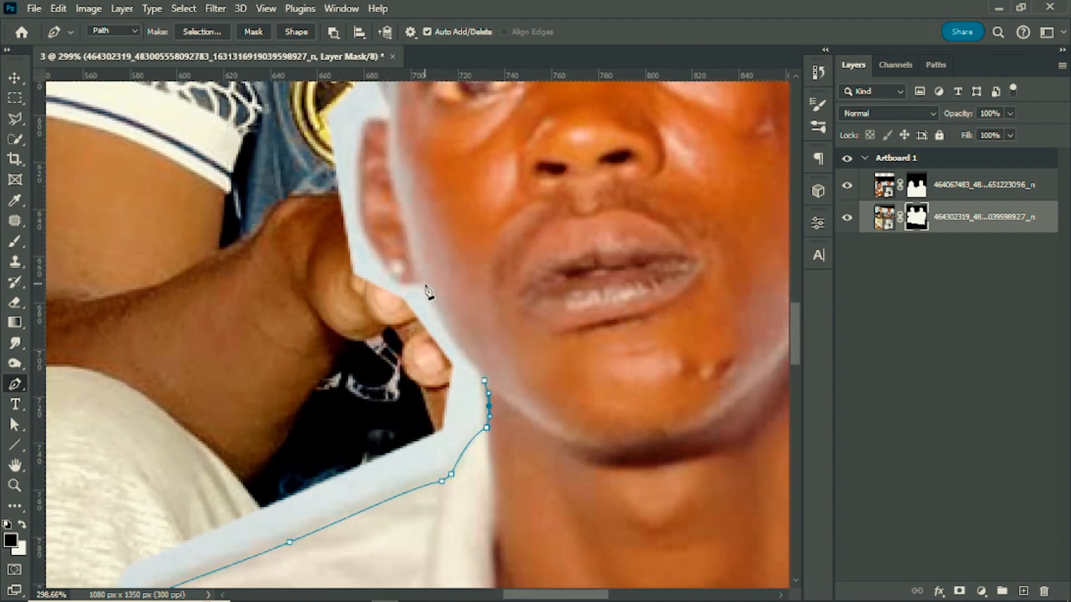
pyautogui.scroll(2, 378, 271)
# Trace the Pen path around the lobe and outer edge of the white polo wearer's near ear
pyautogui.moveTo(390, 311); pyautogui.dragTo(371, 286)
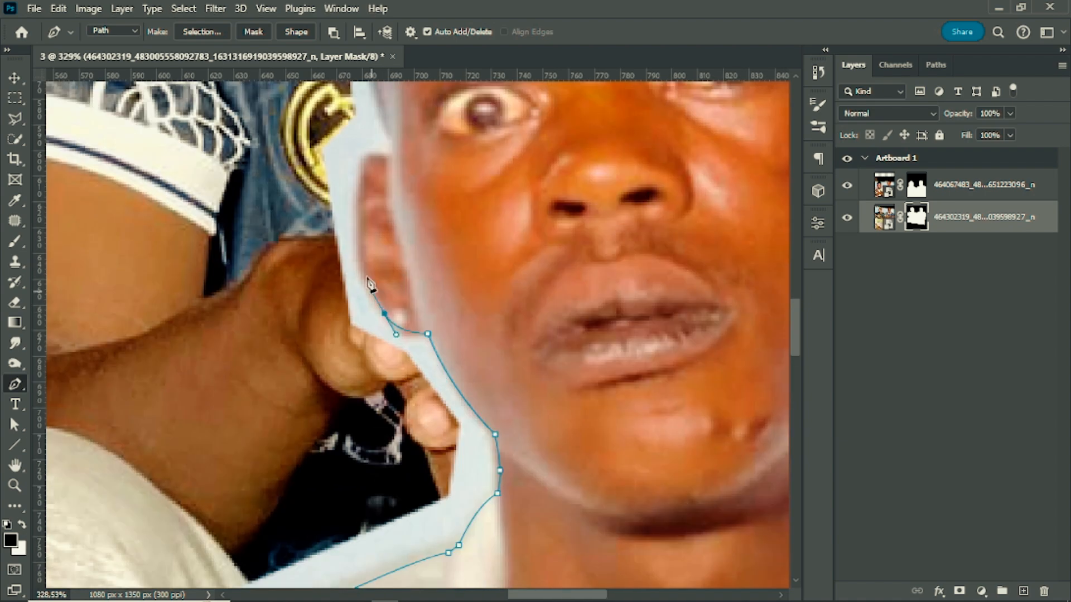
pyautogui.moveTo(369, 249); pyautogui.dragTo(364, 223)
pyautogui.scroll(4, 366, 224)
pyautogui.click(444, 497)
pyautogui.scroll(1, 367, 408)
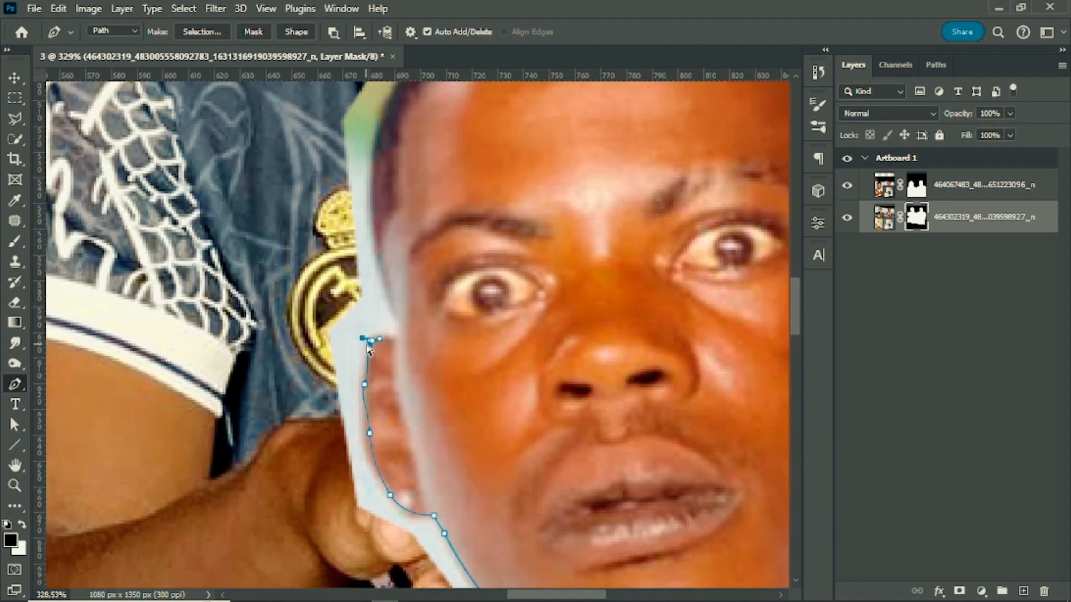
# Carry the Pen path over the top of the white polo wearer's near ear and up his temple to the hair
pyautogui.scroll(5, 399, 341)
pyautogui.moveTo(393, 350); pyautogui.dragTo(378, 322)
pyautogui.scroll(-4, 378, 321)
pyautogui.scroll(5, 378, 321)
pyautogui.moveTo(368, 361); pyautogui.dragTo(369, 354)
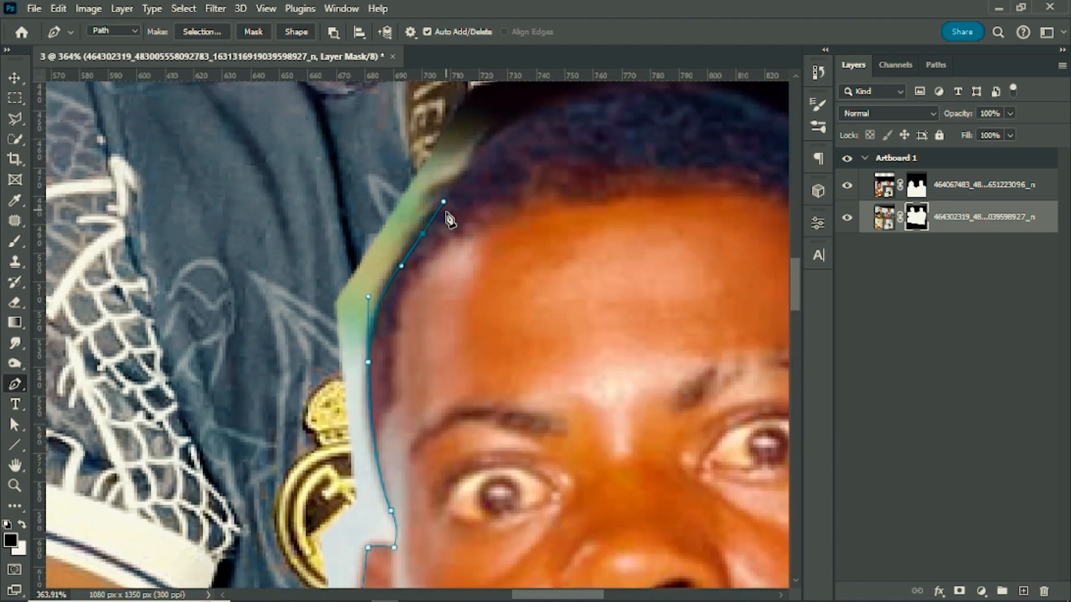
# Trace the Pen path over the white polo wearer's hair and across to the far side of his head
pyautogui.moveTo(393, 261); pyautogui.dragTo(281, 455)
pyautogui.moveTo(358, 364); pyautogui.dragTo(368, 347)
pyautogui.moveTo(421, 313); pyautogui.dragTo(148, 326)
pyautogui.moveTo(326, 323); pyautogui.dragTo(236, 183)
pyautogui.moveTo(358, 345); pyautogui.dragTo(371, 426)
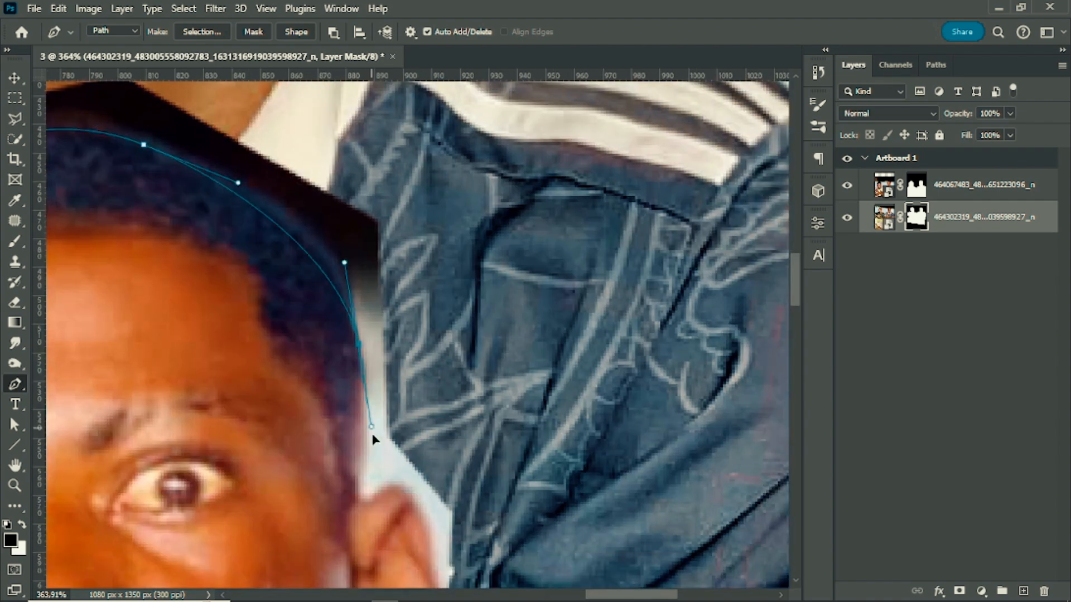
# Continue the Pen path down the white polo wearer's far temple and around his far ear to the lobe
pyautogui.press('Tab')
pyautogui.moveTo(375, 527); pyautogui.dragTo(366, 276)
pyautogui.moveTo(392, 259); pyautogui.dragTo(397, 292)
pyautogui.scroll(-2, 354, 339)
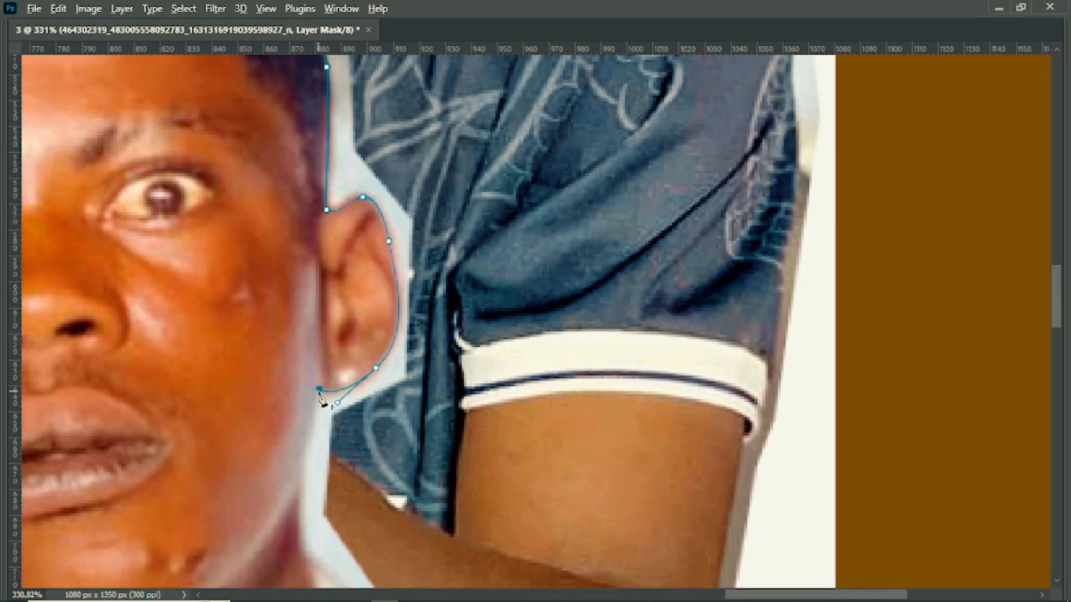
# Trace the Pen path from the far ear lobe down the white polo wearer's jaw and neck to his collar
pyautogui.scroll(4, 313, 413)
pyautogui.moveTo(300, 416); pyautogui.dragTo(289, 448)
pyautogui.scroll(-2, 290, 448)
pyautogui.moveTo(301, 511); pyautogui.dragTo(310, 534)
pyautogui.moveTo(311, 534); pyautogui.dragTo(349, 358)
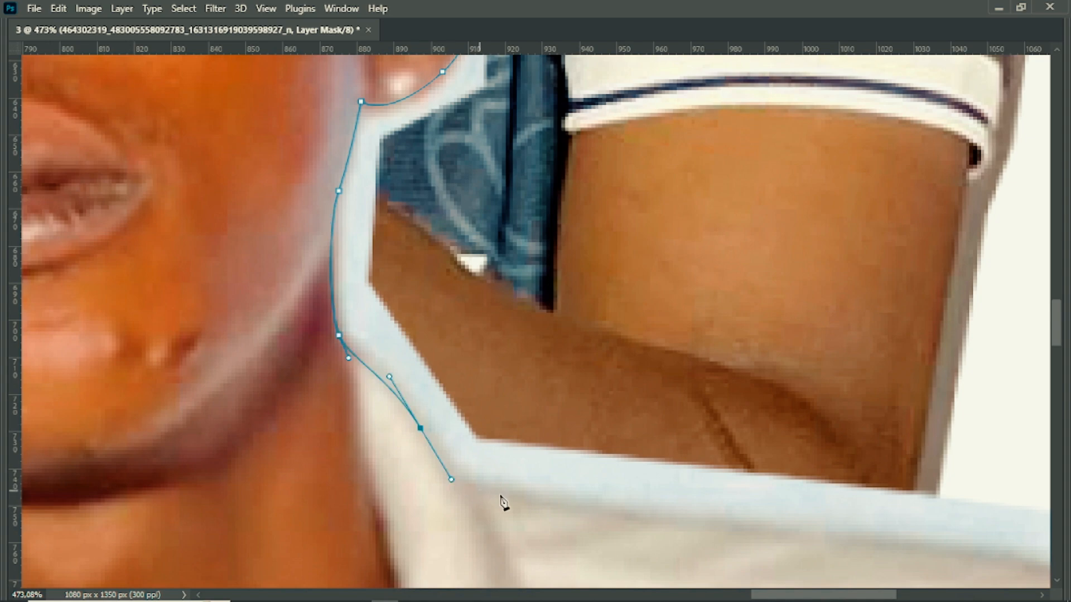
# Extend the Pen path along the white polo wearer's far shoulder and out past the artboard edge
pyautogui.scroll(-3, 420, 447)
pyautogui.moveTo(813, 498); pyautogui.dragTo(510, 446)
pyautogui.scroll(-1, 514, 446)
pyautogui.moveTo(569, 476); pyautogui.dragTo(588, 500)
pyautogui.scroll(-10, 591, 500)
pyautogui.click(591, 277)
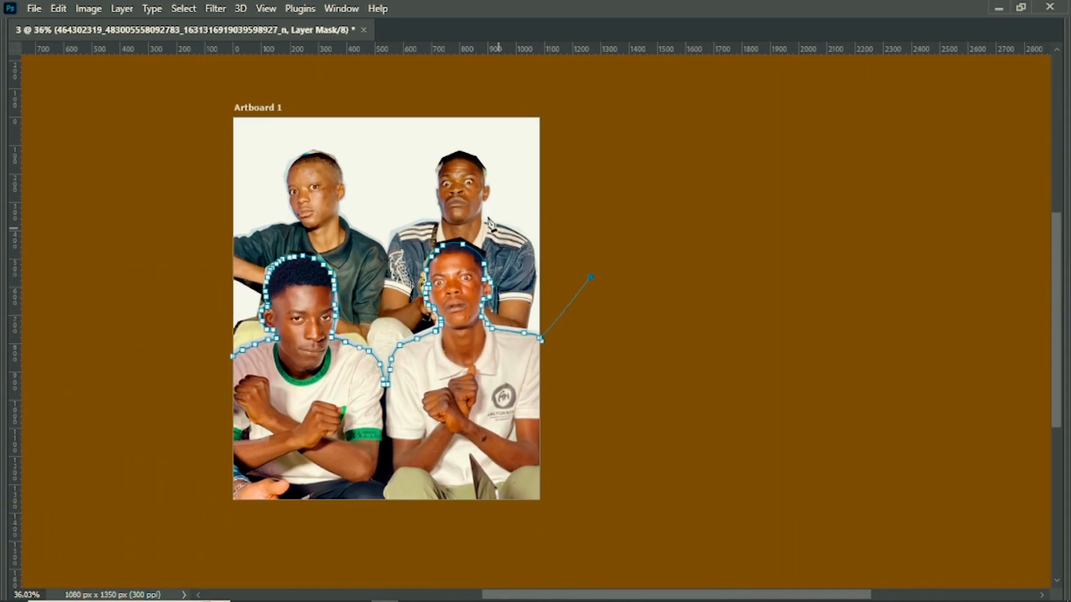
# Convert the path to a selection and hide the background fringe around the front pair on their layer mask
pyautogui.hotkey('ctrl', 'Return')
pyautogui.press('Tab')
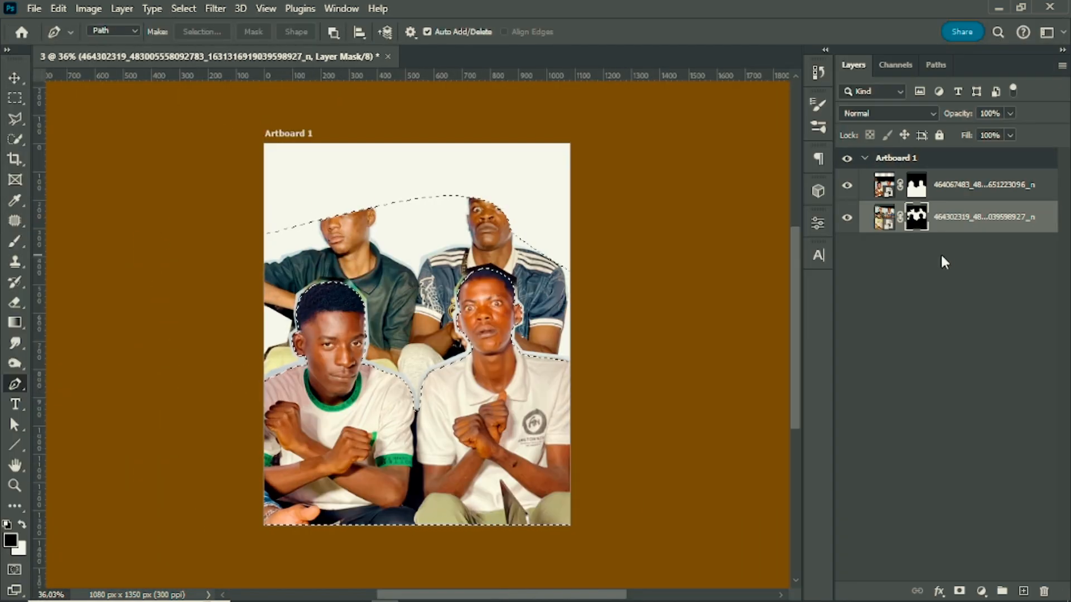
pyautogui.click(913, 192)
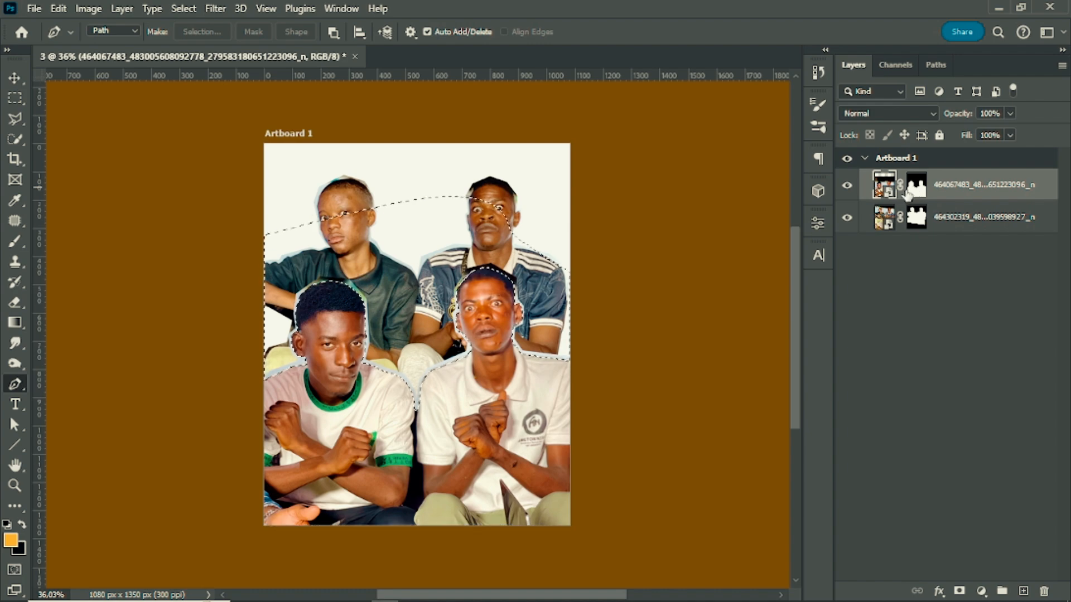
pyautogui.click(916, 185)
pyautogui.scroll(6, 452, 429)
pyautogui.scroll(-6, 453, 424)
pyautogui.scroll(5, 437, 167)
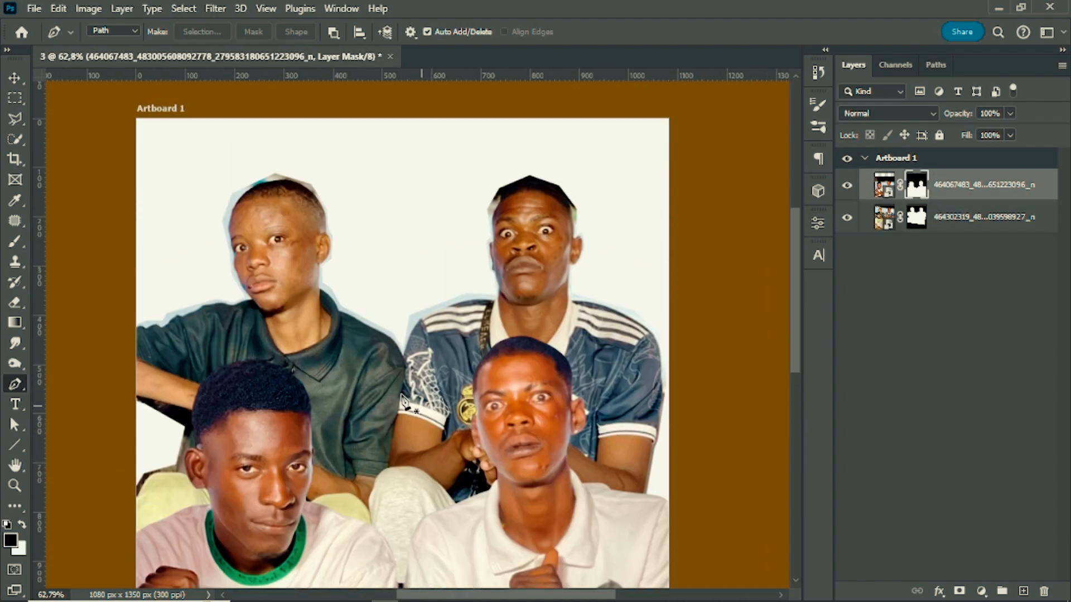
# Outline the gap below the green-shirted man's forearm with the Pen tool and hide its background on the back pair's mask
pyautogui.scroll(5, 295, 301)
pyautogui.hotkey('alt', '[')
pyautogui.scroll(7, 139, 454)
pyautogui.moveTo(140, 455); pyautogui.dragTo(538, 471)
pyautogui.click(535, 403)
pyautogui.scroll(-4, 544, 457)
pyautogui.scroll(3, 552, 469)
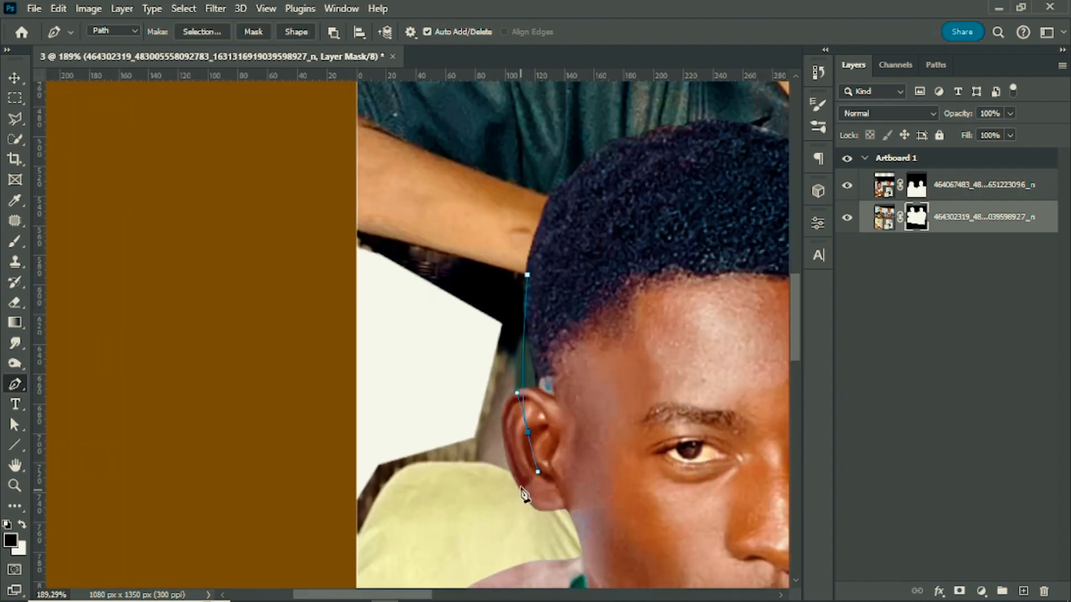
pyautogui.moveTo(333, 542); pyautogui.dragTo(343, 538)
pyautogui.click(307, 448)
pyautogui.scroll(1, 245, 260)
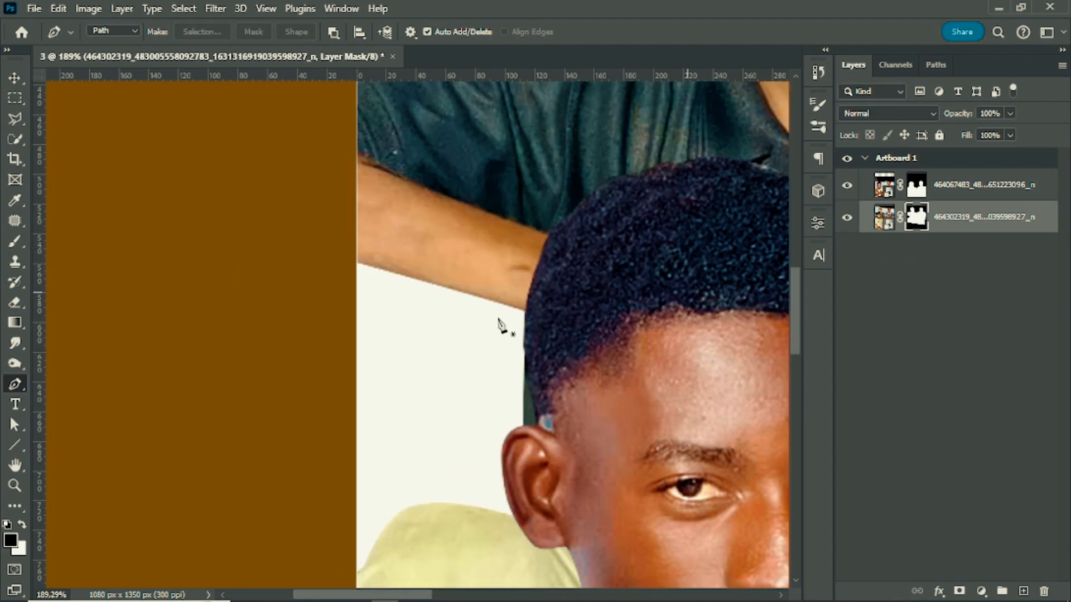
# Start a Pen path at the artboard edge and trace it along the upper edge of the green-shirted man's sleeve
pyautogui.scroll(-5, 497, 323)
pyautogui.scroll(8, 260, 339)
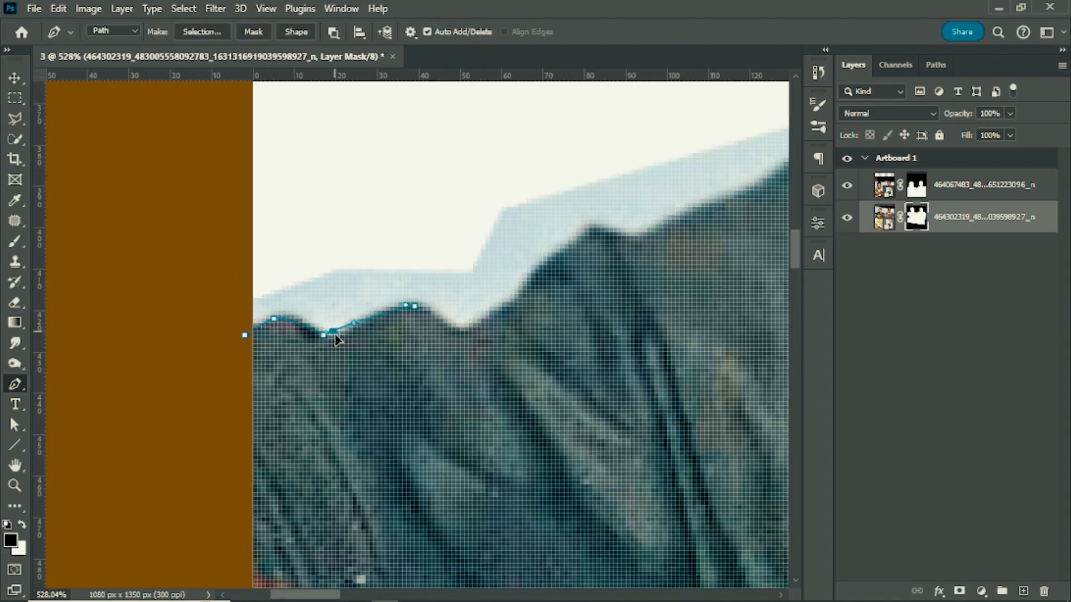
pyautogui.moveTo(464, 331); pyautogui.dragTo(483, 327)
pyautogui.moveTo(523, 298); pyautogui.dragTo(537, 286)
pyautogui.moveTo(540, 277); pyautogui.dragTo(365, 411)
pyautogui.moveTo(486, 369); pyautogui.dragTo(499, 361)
pyautogui.moveTo(588, 321); pyautogui.dragTo(605, 310)
pyautogui.moveTo(545, 366); pyautogui.dragTo(337, 441)
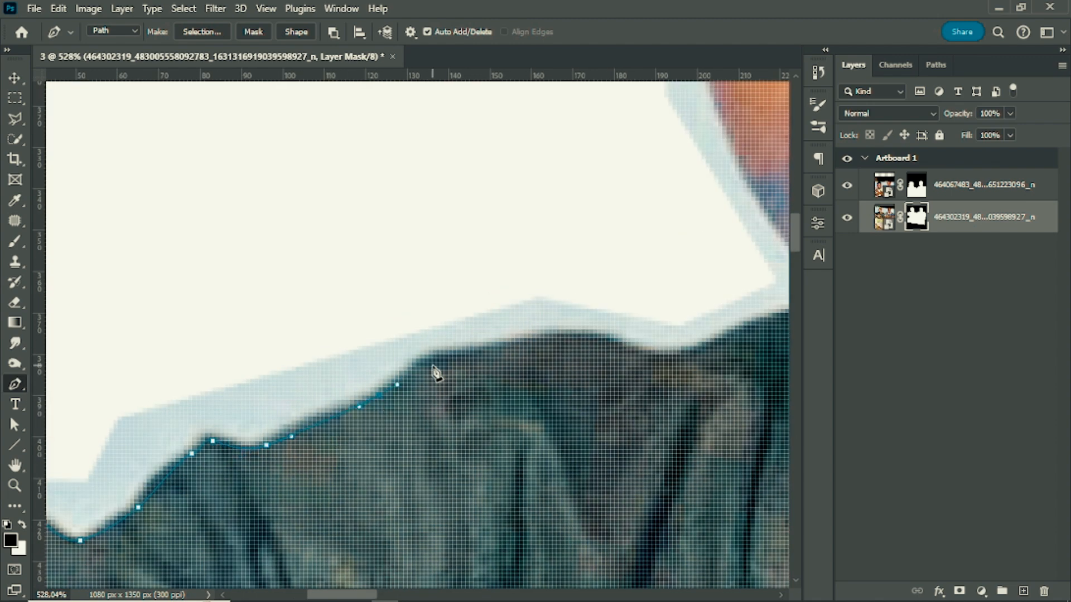
# Continue the Pen path along the green-shirted man's near shoulder to where it meets his jaw
pyautogui.moveTo(554, 367); pyautogui.dragTo(369, 426)
pyautogui.moveTo(425, 405); pyautogui.dragTo(445, 413)
pyautogui.moveTo(508, 414); pyautogui.dragTo(529, 408)
pyautogui.moveTo(714, 359); pyautogui.dragTo(732, 355)
pyautogui.keyDown('alt'); pyautogui.click(653, 363); pyautogui.keyUp('alt')
# Trace the Pen path up the green-shirted man's jaw and cheek, past his eye
pyautogui.moveTo(597, 311); pyautogui.dragTo(556, 455)
pyautogui.moveTo(550, 427); pyautogui.dragTo(540, 418)
pyautogui.keyDown('ctrl'); pyautogui.click(613, 510); pyautogui.keyUp('ctrl')
pyautogui.moveTo(492, 303); pyautogui.dragTo(491, 295)
pyautogui.moveTo(490, 293); pyautogui.dragTo(490, 344)
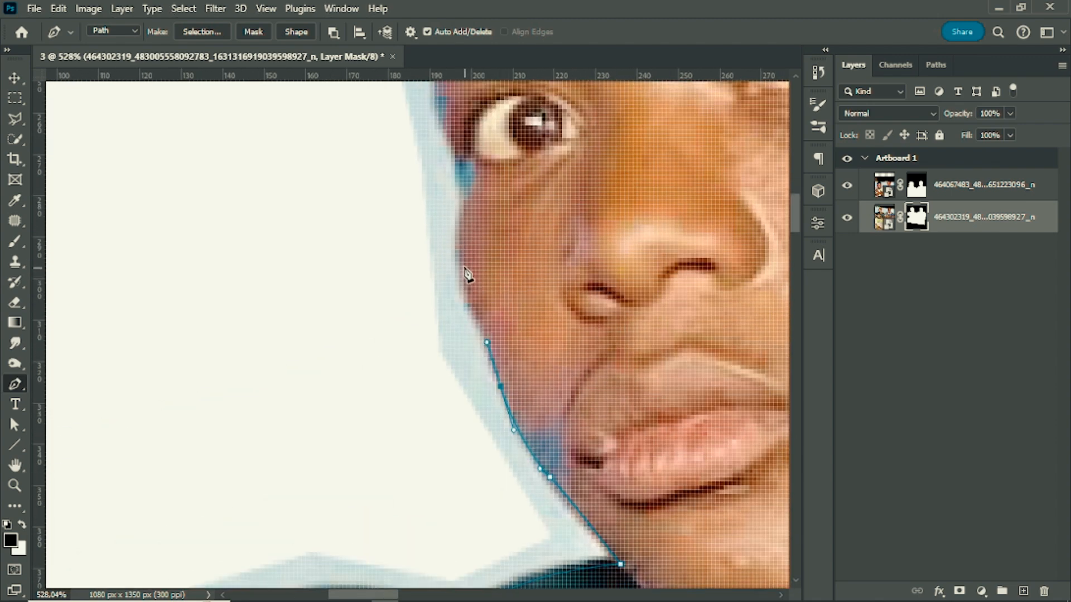
pyautogui.moveTo(466, 270); pyautogui.dragTo(462, 239)
pyautogui.moveTo(464, 161); pyautogui.dragTo(498, 431)
pyautogui.moveTo(487, 311); pyautogui.dragTo(474, 179)
# Carry the Pen path up the green-shirted man's forehead and over his hair to the far side
pyautogui.moveTo(484, 198); pyautogui.dragTo(365, 502)
pyautogui.moveTo(393, 374); pyautogui.dragTo(335, 486)
pyautogui.moveTo(478, 355); pyautogui.dragTo(263, 375)
pyautogui.moveTo(402, 342); pyautogui.dragTo(208, 290)
pyautogui.moveTo(361, 334); pyautogui.dragTo(416, 375)
# Trace the Pen path around the green-shirted man's ear and lobe to the top of his neck
pyautogui.moveTo(416, 374); pyautogui.dragTo(396, 127)
pyautogui.moveTo(541, 519); pyautogui.dragTo(499, 270)
pyautogui.moveTo(531, 337)
pyautogui.mouseDown()
pyautogui.moveTo(530, 403)
pyautogui.moveTo(522, 338)
pyautogui.mouseUp()
pyautogui.moveTo(436, 429); pyautogui.dragTo(386, 442)
pyautogui.scroll(-3, 433, 419)
pyautogui.moveTo(428, 323); pyautogui.dragTo(430, 342)
pyautogui.scroll(-4, 392, 342)
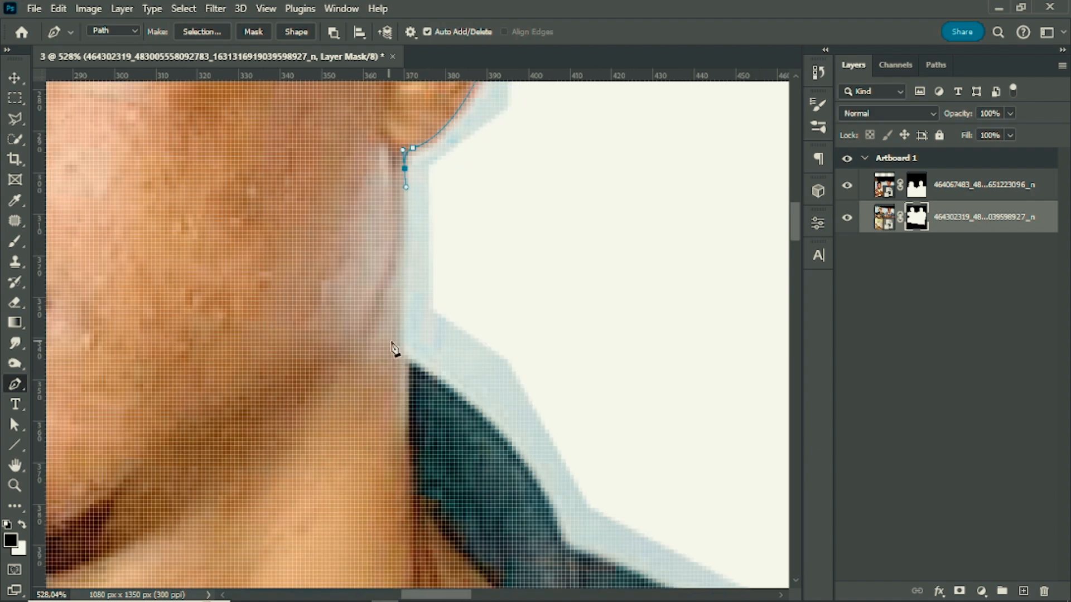
# Continue the Pen path down the green-shirted man's neck and over his collar, making a corner where it meets the shoulder
pyautogui.moveTo(397, 310); pyautogui.dragTo(398, 307)
pyautogui.moveTo(567, 556); pyautogui.dragTo(401, 353)
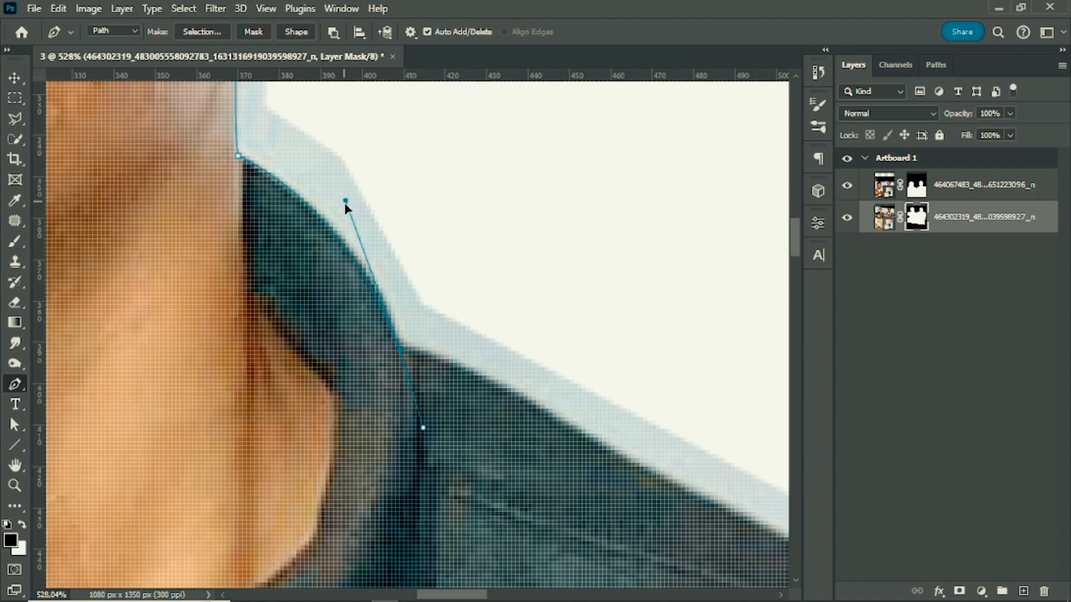
pyautogui.keyDown('alt'); pyautogui.click(400, 351); pyautogui.keyUp('alt')
# Trace the Pen path along the green-shirted man's far shoulder, into the gap, and up the blue jersey's sleeve
pyautogui.scroll(-5, 400, 351)
pyautogui.moveTo(508, 406); pyautogui.dragTo(557, 440)
pyautogui.scroll(3, 557, 441)
pyautogui.moveTo(724, 532); pyautogui.dragTo(406, 391)
pyautogui.scroll(-2, 407, 391)
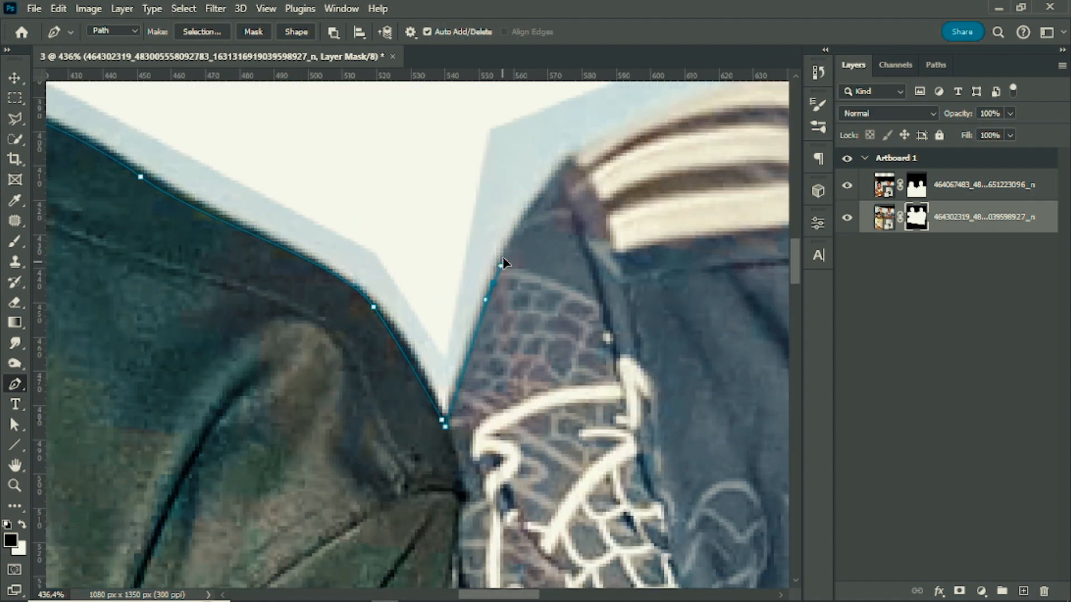
pyautogui.moveTo(503, 258); pyautogui.dragTo(510, 242)
# Extend the Pen path over the blue jersey's near striped shoulder to the wearer's neck
pyautogui.moveTo(600, 287); pyautogui.dragTo(419, 459)
pyautogui.moveTo(374, 348); pyautogui.dragTo(382, 338)
pyautogui.moveTo(430, 308); pyautogui.dragTo(449, 299)
pyautogui.moveTo(496, 296); pyautogui.dragTo(278, 413)
pyautogui.moveTo(386, 353); pyautogui.dragTo(451, 334)
pyautogui.moveTo(674, 319); pyautogui.dragTo(620, 337)
# Trace the Pen path up the blue jersey wearer's neck and jaw to the bottom of his near ear
pyautogui.moveTo(485, 280); pyautogui.dragTo(484, 276)
pyautogui.click(488, 218)
pyautogui.moveTo(468, 133); pyautogui.dragTo(471, 429)
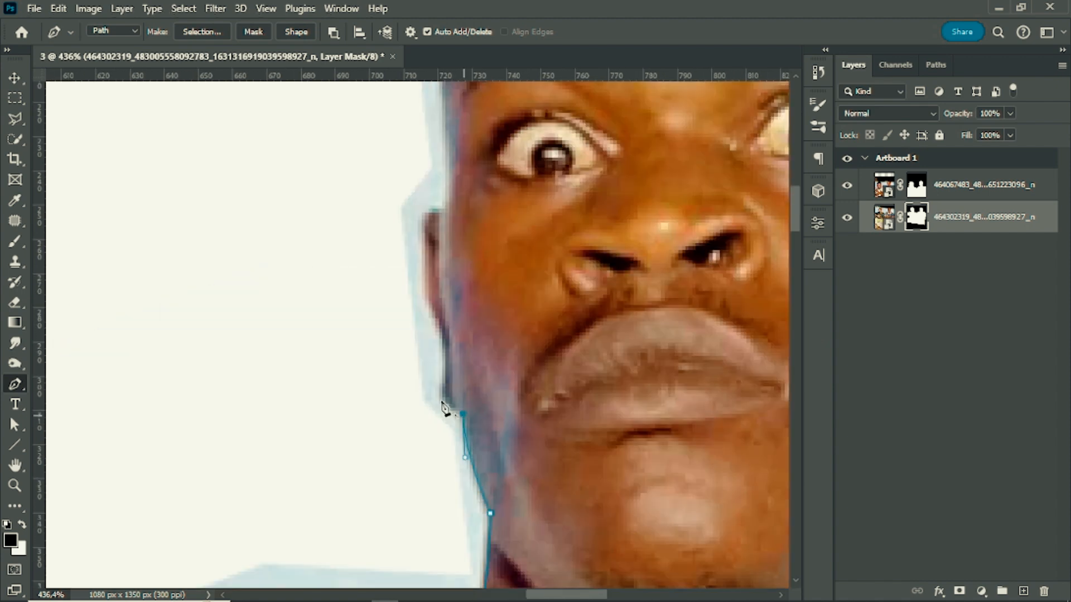
# Carry the Pen path around the outer edge of the blue jersey wearer's near ear to his temple
pyautogui.moveTo(442, 387); pyautogui.dragTo(445, 374)
pyautogui.click(448, 337)
pyautogui.moveTo(442, 322); pyautogui.dragTo(435, 307)
pyautogui.moveTo(434, 306); pyautogui.dragTo(428, 466)
pyautogui.moveTo(426, 375); pyautogui.dragTo(441, 359)
pyautogui.moveTo(448, 338); pyautogui.dragTo(432, 552)
# Trace the Pen path up the blue jersey wearer's temple and over the top of his hair
pyautogui.moveTo(424, 428); pyautogui.dragTo(459, 384)
pyautogui.scroll(-1, 426, 414)
pyautogui.scroll(2, 428, 495)
pyautogui.moveTo(501, 313); pyautogui.dragTo(523, 289)
pyautogui.moveTo(671, 220); pyautogui.dragTo(489, 397)
pyautogui.moveTo(549, 483); pyautogui.dragTo(250, 302)
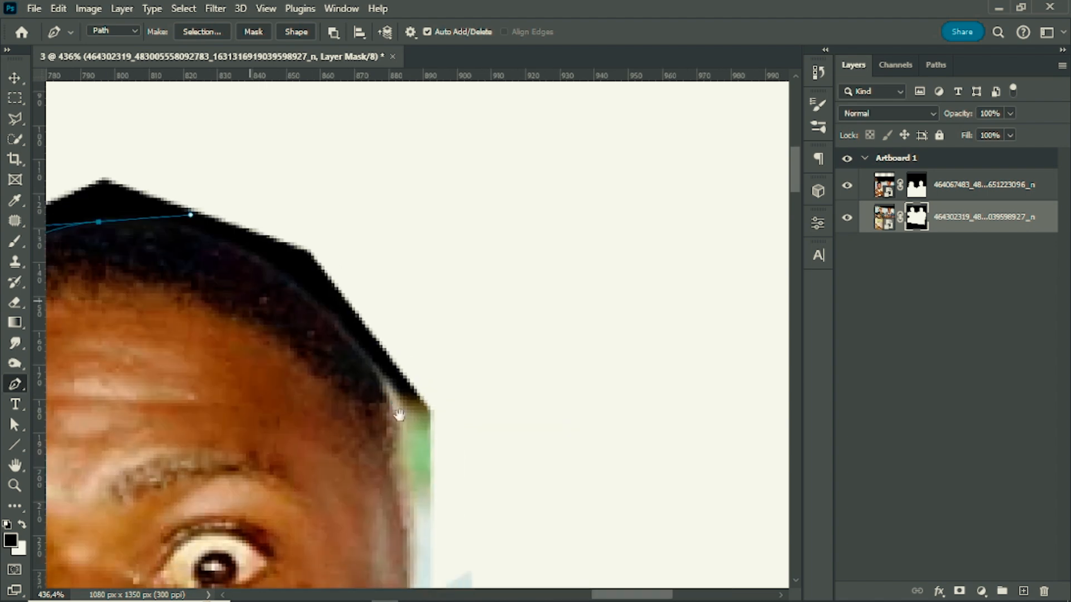
# Continue the Pen path down the far side of the blue jersey wearer's head and around his far ear
pyautogui.moveTo(436, 517); pyautogui.dragTo(433, 378)
pyautogui.scroll(2, 433, 470)
pyautogui.click(404, 486)
pyautogui.moveTo(425, 482); pyautogui.dragTo(439, 473)
pyautogui.moveTo(471, 478); pyautogui.dragTo(474, 495)
pyautogui.moveTo(475, 495); pyautogui.dragTo(441, 284)
pyautogui.moveTo(433, 387); pyautogui.dragTo(424, 406)
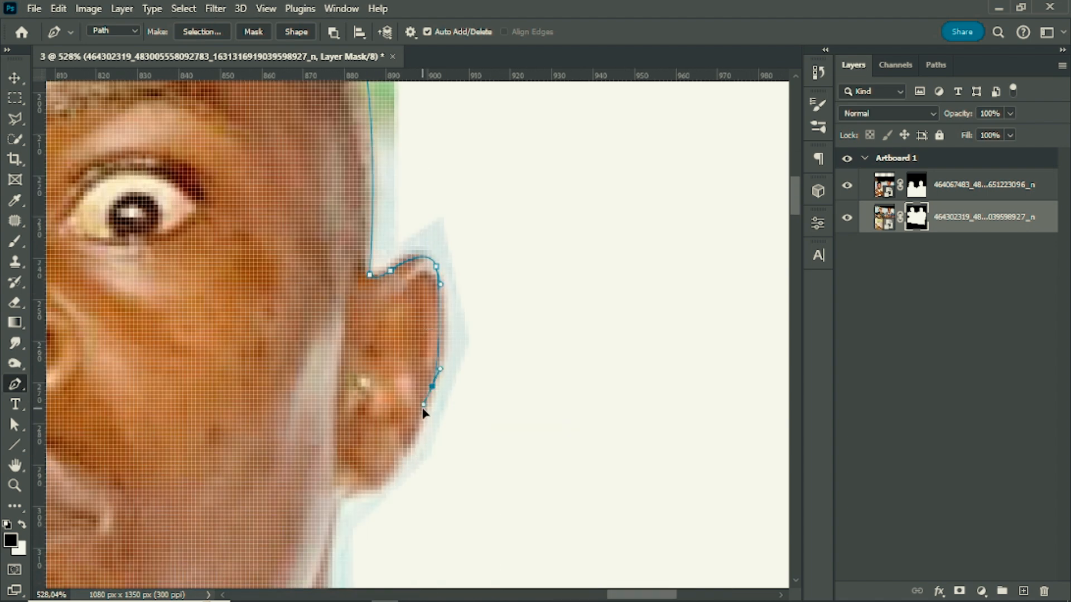
# Trace the Pen path from the blue jersey wearer's far ear lobe down his neck to the jersey shoulder
pyautogui.moveTo(342, 500); pyautogui.dragTo(342, 282)
pyautogui.scroll(-3, 342, 282)
pyautogui.scroll(2, 342, 283)
pyautogui.moveTo(344, 339); pyautogui.dragTo(344, 375)
pyautogui.click(343, 422)
pyautogui.moveTo(378, 418); pyautogui.dragTo(406, 414)
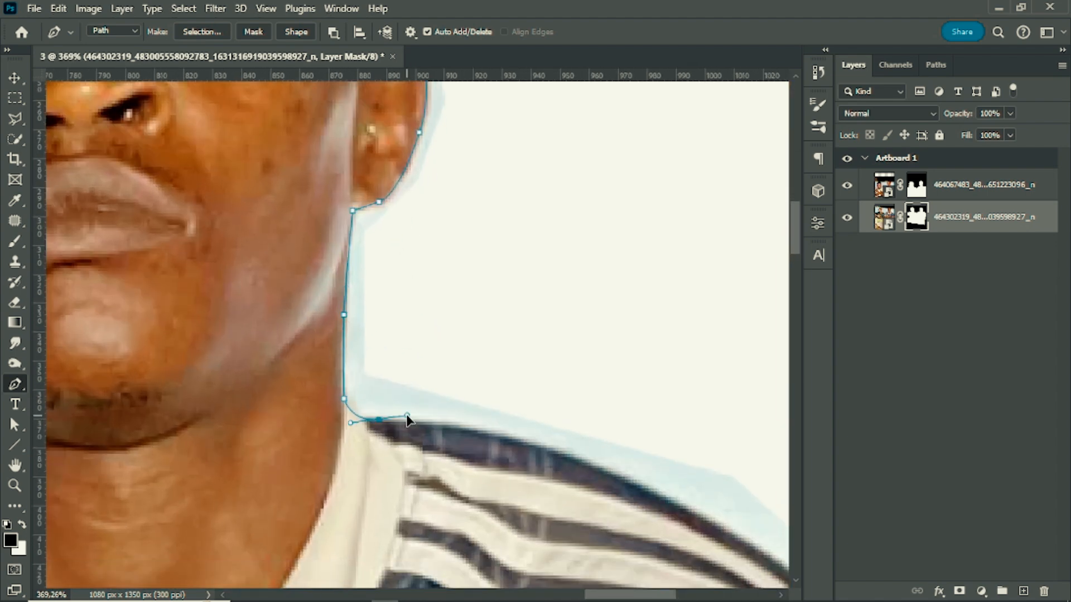
# Extend the Pen path along the blue jersey's far striped shoulder and onto the outer sleeve
pyautogui.moveTo(656, 514); pyautogui.dragTo(504, 384)
pyautogui.moveTo(544, 384); pyautogui.dragTo(680, 471)
pyautogui.scroll(-2, 490, 408)
pyautogui.moveTo(692, 553); pyautogui.dragTo(542, 390)
pyautogui.moveTo(543, 423); pyautogui.dragTo(546, 530)
pyautogui.scroll(-5, 545, 553)
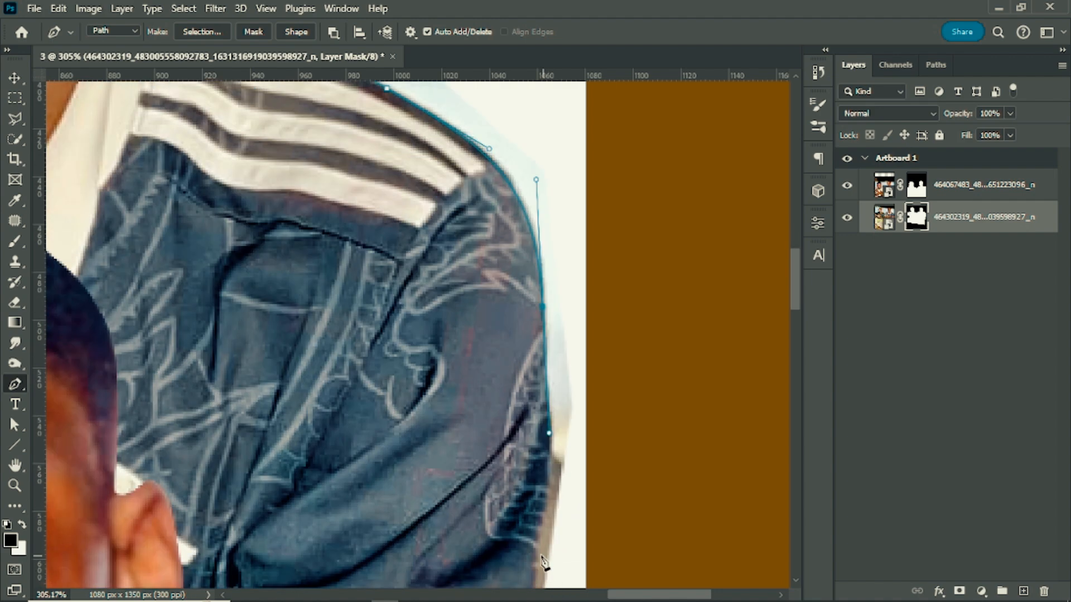
# Carry the Pen path down the blue jersey's outer sleeve, around its cuff, and along the bare arm
pyautogui.moveTo(538, 459); pyautogui.dragTo(528, 541)
pyautogui.scroll(-3, 519, 503)
pyautogui.scroll(3, 509, 462)
pyautogui.click(505, 468)
pyautogui.scroll(-3, 501, 466)
pyautogui.scroll(-3, 491, 463)
pyautogui.moveTo(460, 477); pyautogui.dragTo(458, 512)
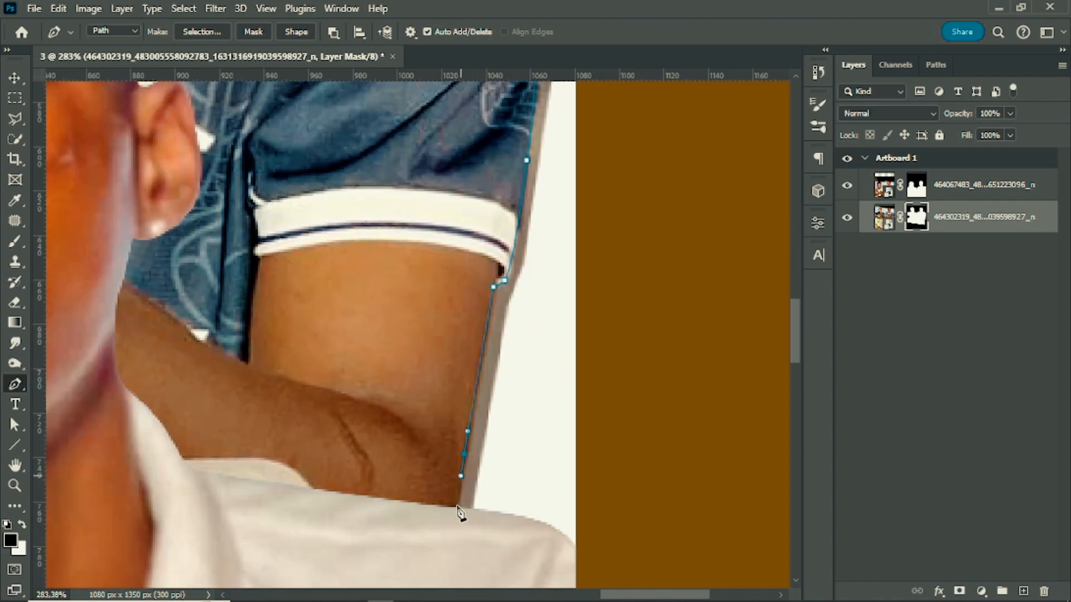
# Finish the path, convert it to a selection, hide the fringe around the back pair on their mask, and deselect
pyautogui.scroll(-10, 461, 530)
pyautogui.click(119, 420)
pyautogui.hotkey('ctrl', 'Return')
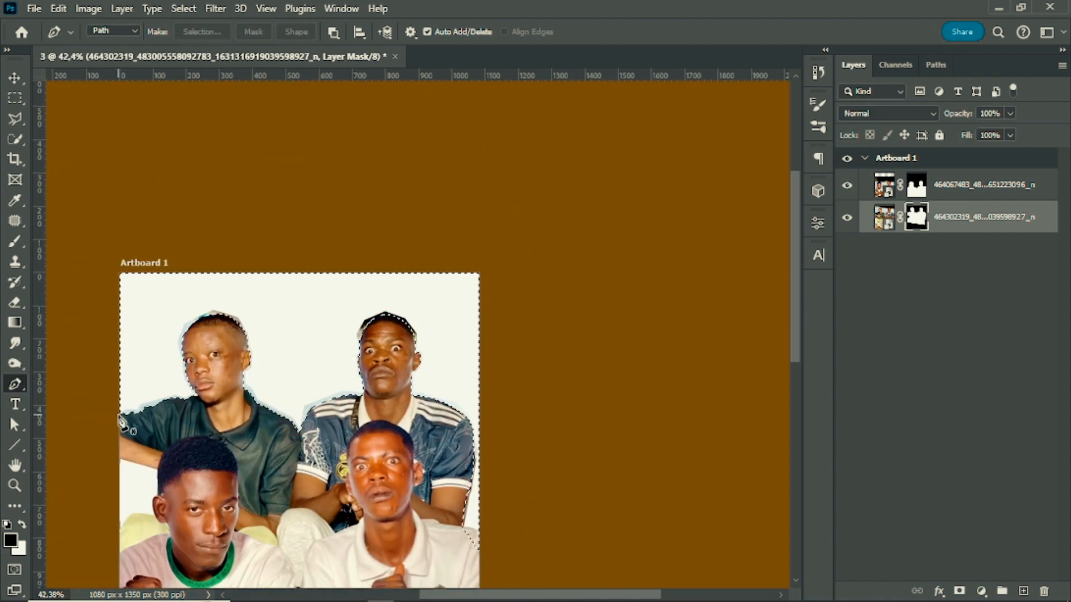
pyautogui.hotkey('ctrl', 'd')
# Apply the back pair's layer mask and duplicate their layer
pyautogui.scroll(-5, 408, 329)
pyautogui.scroll(5, 404, 354)
pyautogui.scroll(1, 407, 360)
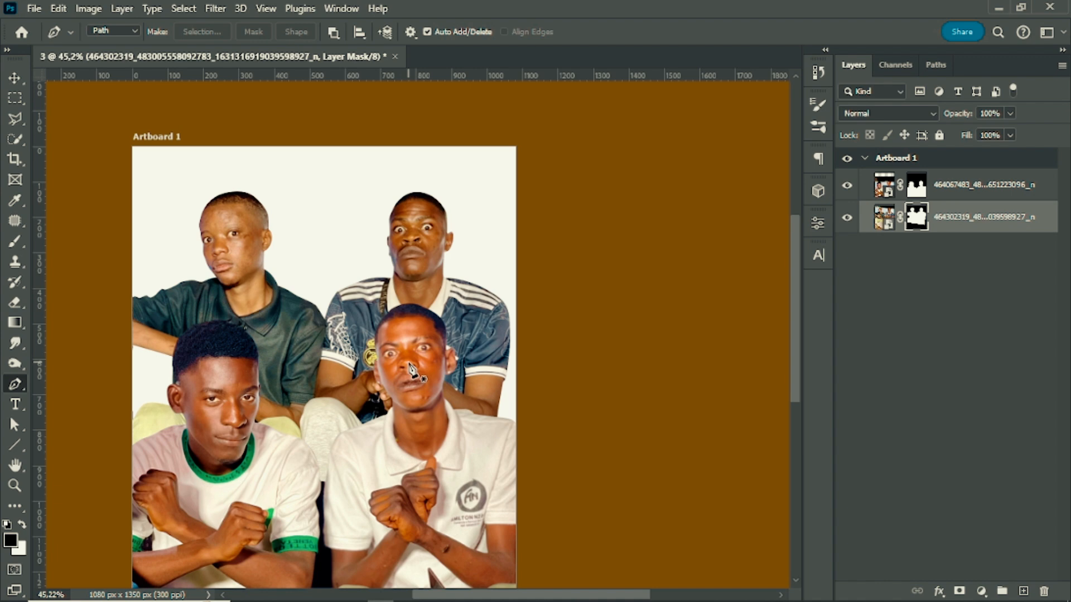
pyautogui.press('v')
pyautogui.scroll(3, 390, 334)
pyautogui.scroll(-1, 346, 279)
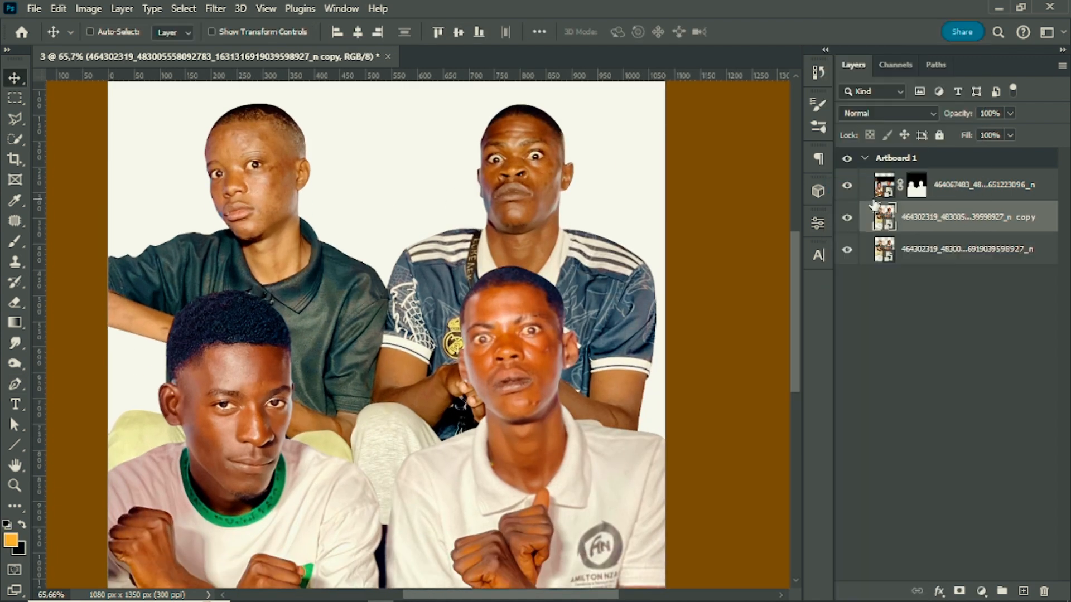
# Flip the back pair's copy horizontally, move it to the artboard's far left, and apply the transform
pyautogui.hotkey('ctrl', 't')
pyautogui.rightClick(338, 292)
pyautogui.click(414, 579)
pyautogui.moveTo(405, 351); pyautogui.dragTo(166, 344)
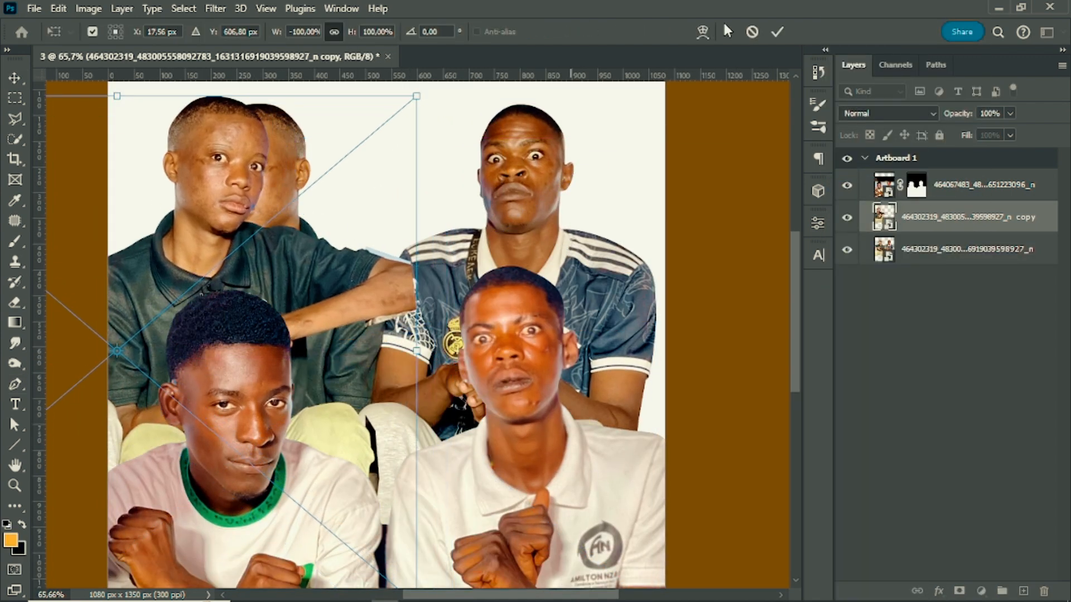
pyautogui.click(777, 31)
# Add a layer mask to the flipped copy and brush out its green-shirted man
pyautogui.click(959, 590)
pyautogui.press('b')
pyautogui.keyDown('alt'); pyautogui.rightClick(320, 222); pyautogui.keyUp('alt')
pyautogui.moveTo(321, 222)
pyautogui.mouseDown()
pyautogui.moveTo(328, 327)
pyautogui.moveTo(407, 493)
pyautogui.mouseUp()
# Move the masked copy toward the green-shirted man, rotate it about 7.7°, and nudge it right and up
pyautogui.scroll(-1, 390, 446)
pyautogui.press('v')
pyautogui.moveTo(148, 255)
pyautogui.mouseDown()
pyautogui.moveTo(147, 270)
pyautogui.moveTo(191, 254)
pyautogui.mouseUp()
pyautogui.hotkey('ctrl', 't')
pyautogui.moveTo(481, 331); pyautogui.dragTo(475, 373)
pyautogui.moveTo(169, 278)
pyautogui.mouseDown()
pyautogui.moveTo(189, 273)
pyautogui.moveTo(180, 277)
pyautogui.mouseUp()
pyautogui.press('Right')
pyautogui.press('Right')
pyautogui.press('Right')
pyautogui.press('Right')
pyautogui.press('Right')
pyautogui.press('Right')
pyautogui.press('Up')
pyautogui.press('Up')
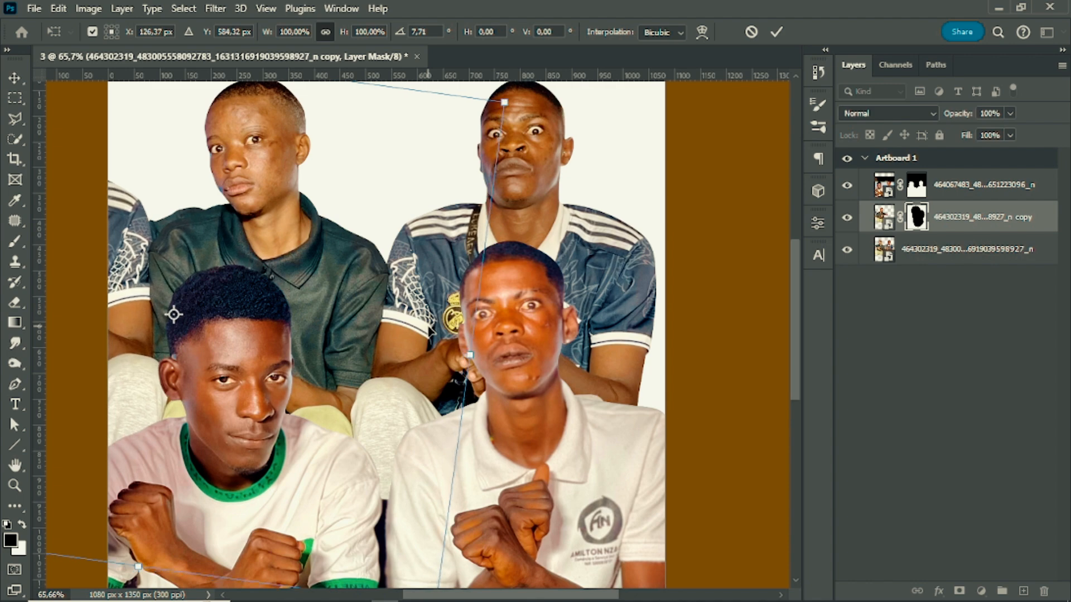
# Set the copy's rotation to about 0.49°, nudge it down and right beside the green-shirted man, and apply the transform
pyautogui.scroll(-8, 430, 330)
pyautogui.scroll(6, 425, 329)
pyautogui.moveTo(418, 365); pyautogui.dragTo(420, 328)
pyautogui.press('Down')
pyautogui.press('Down')
pyautogui.press('Down')
pyautogui.press('Down')
pyautogui.press('Down')
pyautogui.press('Down')
pyautogui.press('Down')
pyautogui.press('Down')
pyautogui.press('Down')
pyautogui.press('Down')
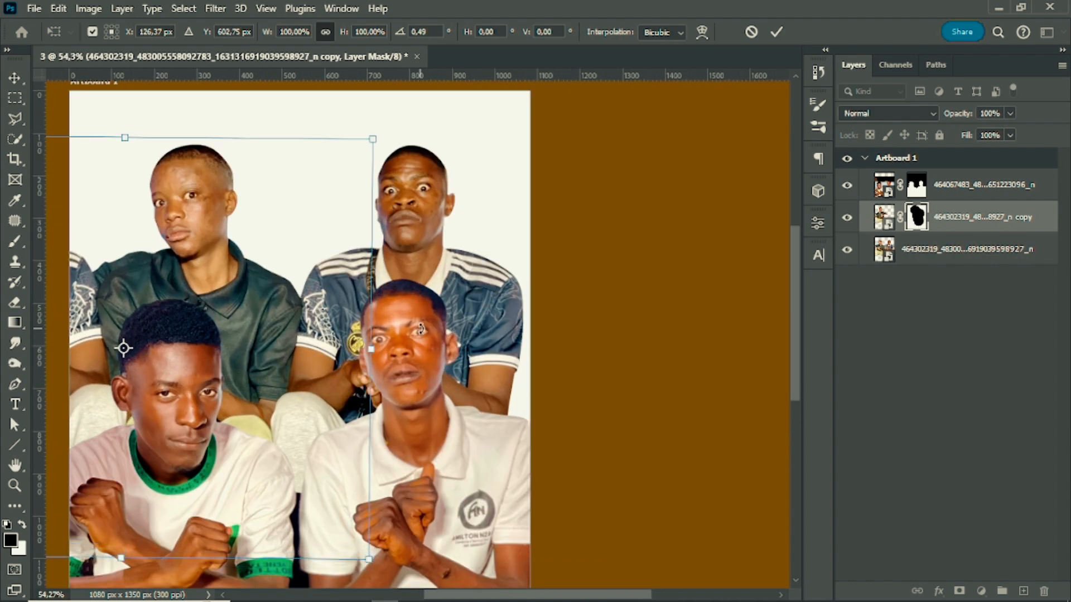
pyautogui.press('Right')
pyautogui.press('Right')
pyautogui.press('Right')
pyautogui.press('Right')
pyautogui.press('Right')
pyautogui.press('Right')
pyautogui.scroll(-4, 419, 327)
pyautogui.hotkey('alt', 'space')
pyautogui.press('Escape')
pyautogui.press('Return')
# Add a layer mask to the original back-pair layer and brush away the area beside the green-shirted man
pyautogui.scroll(8, 230, 296)
pyautogui.press('b')
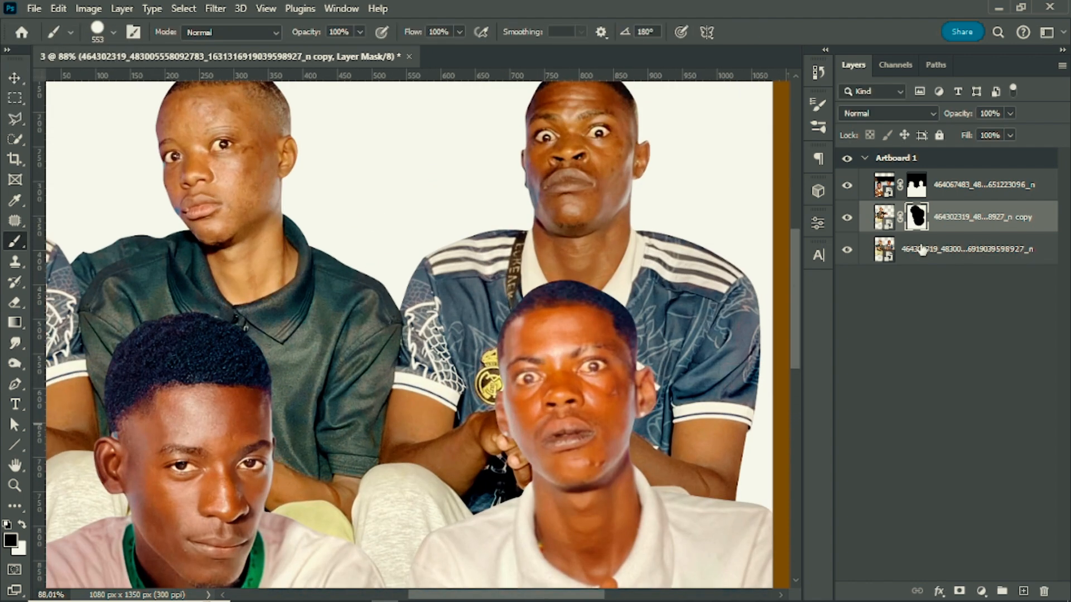
pyautogui.click(922, 250)
pyautogui.click(959, 590)
pyautogui.moveTo(226, 246); pyautogui.dragTo(606, 294)
pyautogui.moveTo(490, 287)
pyautogui.mouseDown()
pyautogui.moveTo(497, 335)
pyautogui.moveTo(380, 420)
pyautogui.mouseUp()
# On the flipped copy's mask, brush away the striped shoulder beside the green shirt
pyautogui.scroll(2, 516, 340)
pyautogui.scroll(-8, 395, 419)
pyautogui.scroll(3, 436, 364)
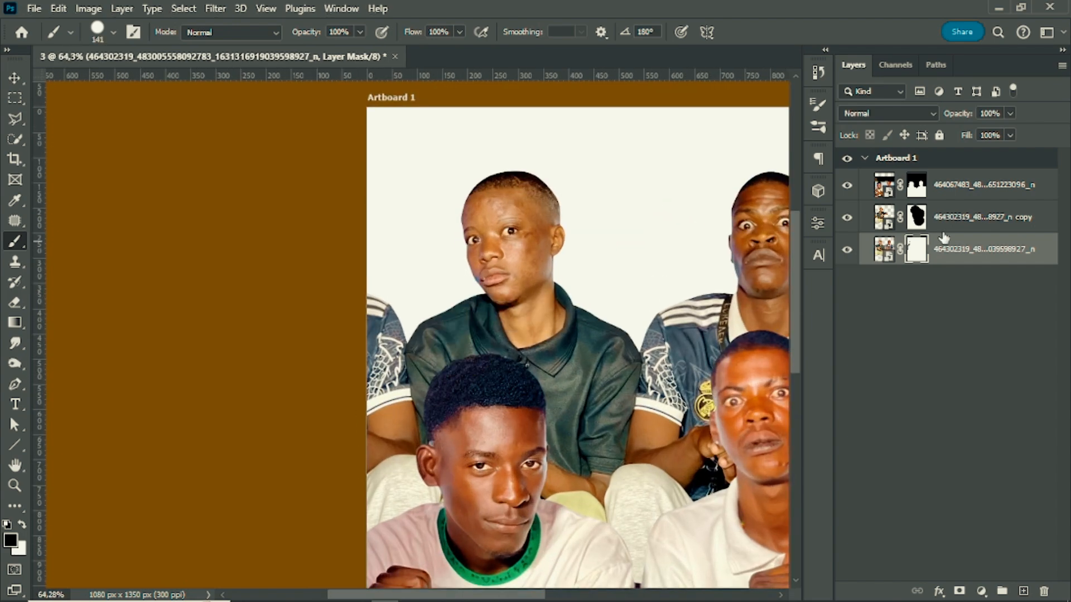
pyautogui.click(916, 217)
pyautogui.scroll(6, 426, 309)
pyautogui.moveTo(325, 374); pyautogui.dragTo(323, 289)
pyautogui.moveTo(328, 431); pyautogui.dragTo(336, 466)
pyautogui.scroll(5, 356, 438)
pyautogui.hotkey('ctrl', 'z')
pyautogui.moveTo(302, 336); pyautogui.dragTo(271, 335)
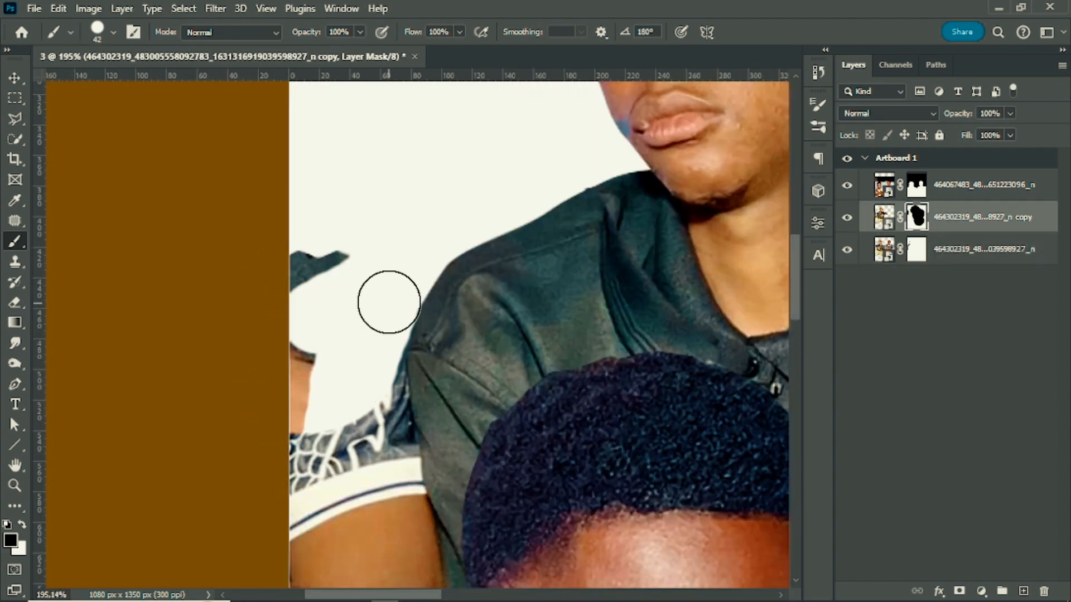
# Hide the copy's inner sleeve, then trace along the green sleeve and knee with a 13 px brush on the mask
pyautogui.scroll(-2, 393, 405)
pyautogui.scroll(-4, 394, 442)
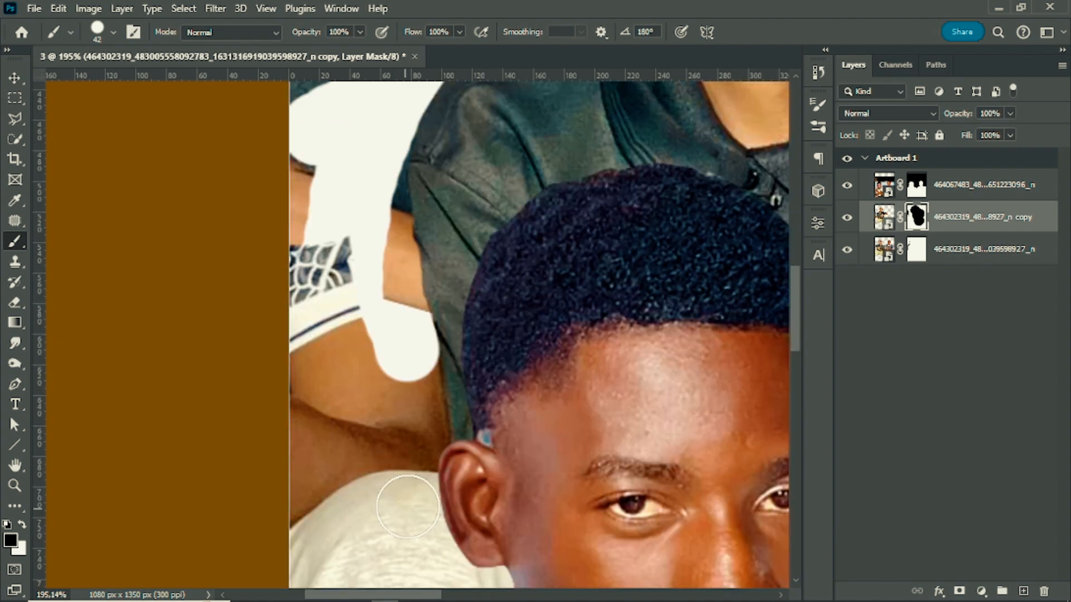
pyautogui.scroll(-2, 462, 531)
pyautogui.scroll(2, 461, 543)
pyautogui.moveTo(417, 355); pyautogui.dragTo(419, 361)
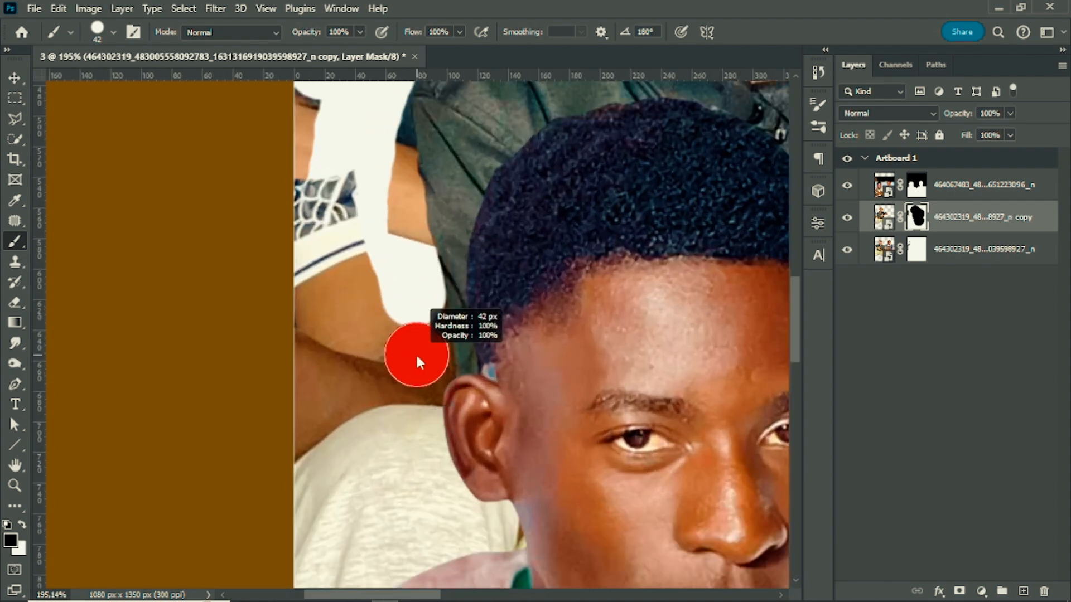
pyautogui.scroll(2, 393, 392)
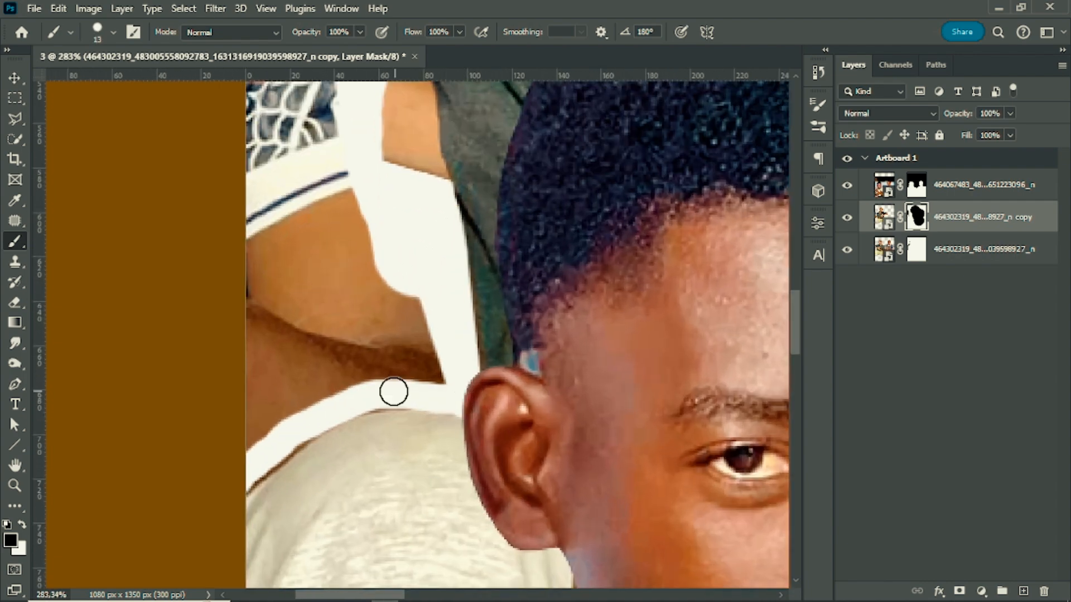
pyautogui.moveTo(280, 443); pyautogui.dragTo(234, 485)
# Brush away the rest of the copy's sleeve and arm, and clear the leftover green sleeve and arm from the original's mask
pyautogui.scroll(-4, 247, 422)
pyautogui.moveTo(375, 297)
pyautogui.mouseDown()
pyautogui.moveTo(413, 296)
pyautogui.moveTo(394, 324)
pyautogui.mouseUp()
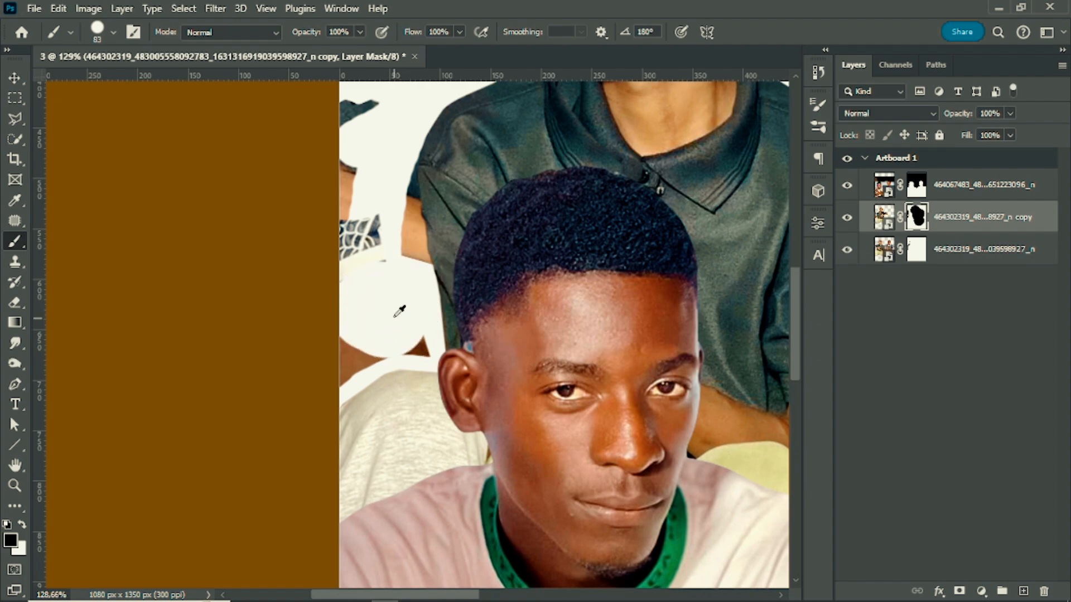
pyautogui.scroll(2, 375, 185)
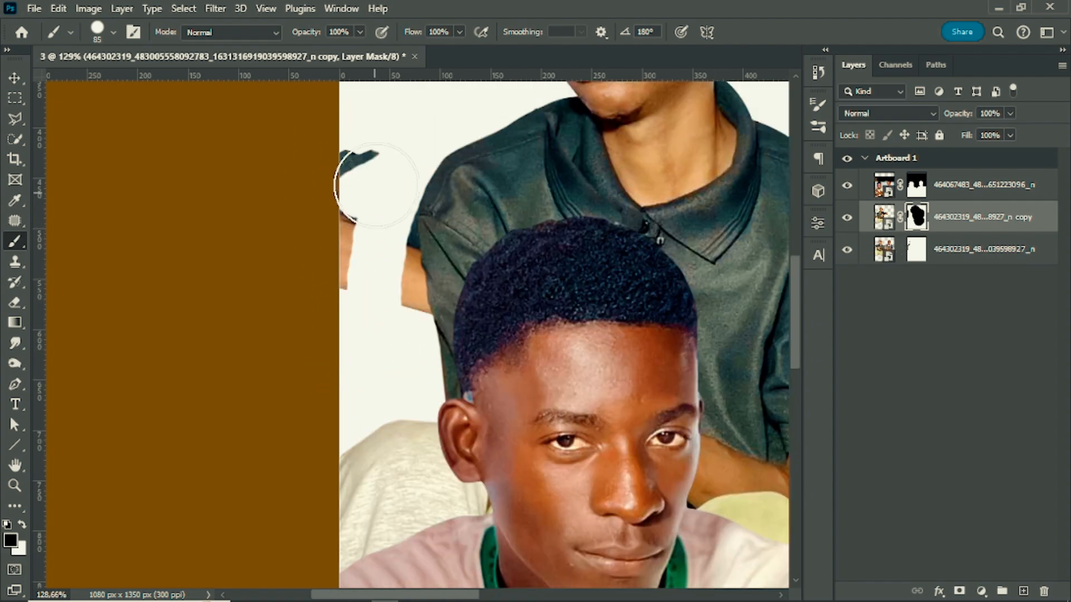
pyautogui.click(915, 250)
pyautogui.moveTo(357, 167); pyautogui.dragTo(340, 307)
pyautogui.scroll(-4, 362, 286)
pyautogui.scroll(3, 390, 293)
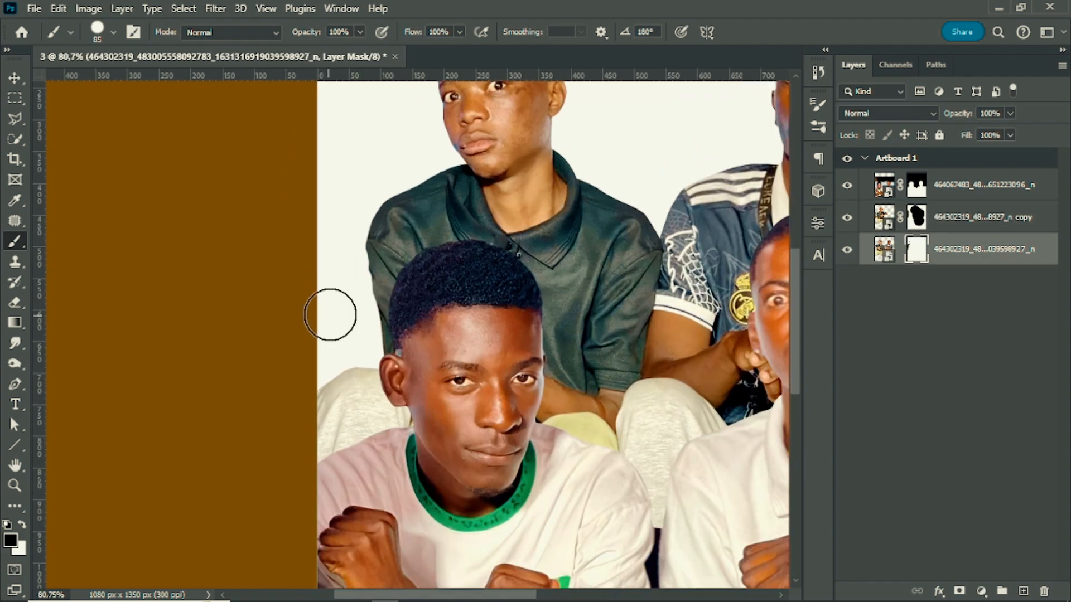
# Combine the flipped copy and the original back-pair layer into one smart object
pyautogui.scroll(-5, 467, 255)
pyautogui.scroll(6, 479, 224)
pyautogui.hotkey('alt', ']')
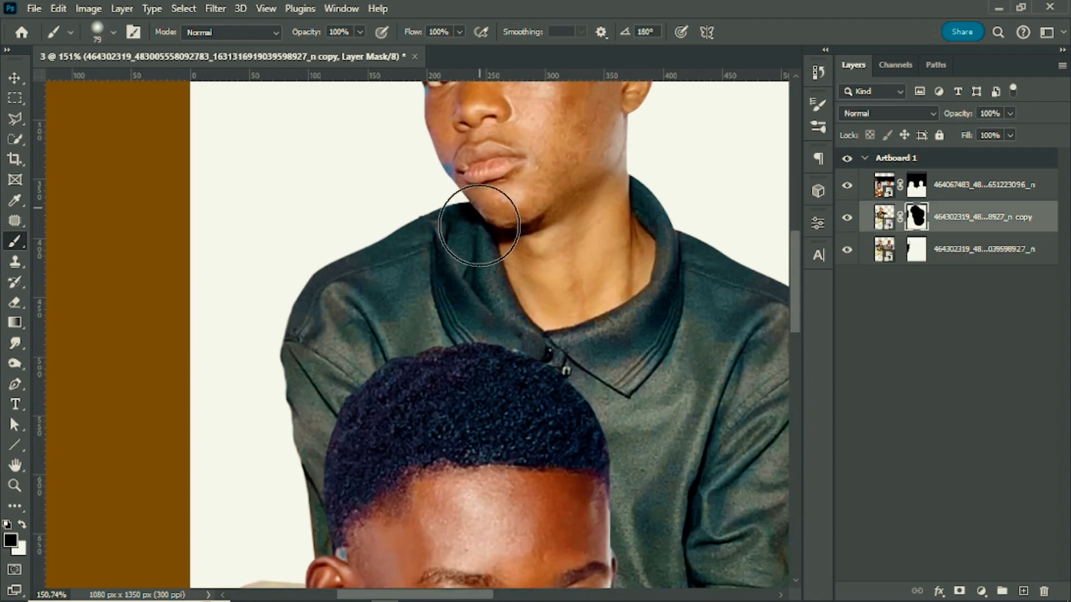
pyautogui.scroll(-5, 546, 312)
pyautogui.scroll(3, 614, 292)
pyautogui.scroll(-1, 476, 312)
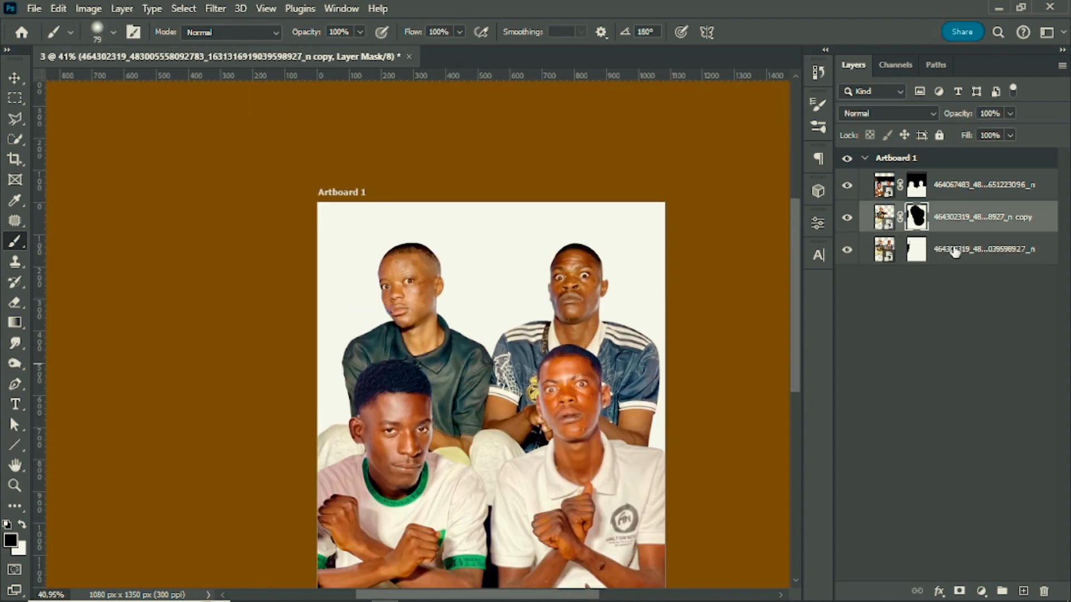
pyautogui.keyDown('ctrl'); pyautogui.click(955, 250); pyautogui.keyUp('ctrl')
pyautogui.rightClick(979, 243)
pyautogui.click(853, 184)
# Rotate the combined back group slightly counter-clockwise, shift it a little left, and apply the transform
pyautogui.hotkey('ctrl', 't')
pyautogui.moveTo(684, 375); pyautogui.dragTo(682, 362)
pyautogui.moveTo(544, 424); pyautogui.dragTo(539, 421)
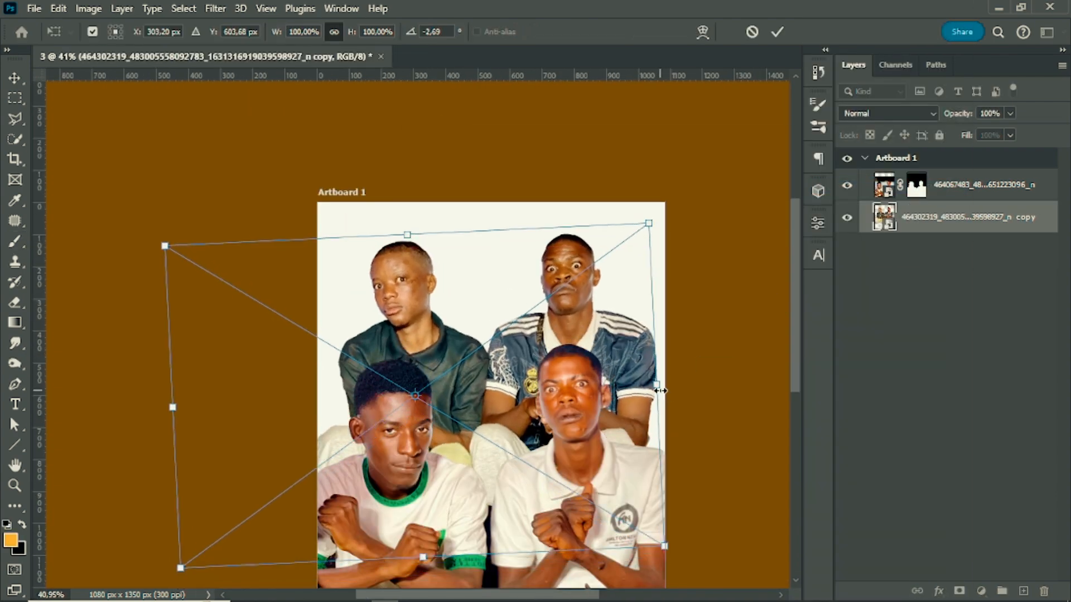
pyautogui.moveTo(656, 385)
pyautogui.mouseDown()
pyautogui.moveTo(667, 384)
pyautogui.moveTo(657, 385)
pyautogui.mouseUp()
pyautogui.press('Return')
# Convert the front pair's masked layer to a smart object
pyautogui.press('b')
pyautogui.click(940, 179)
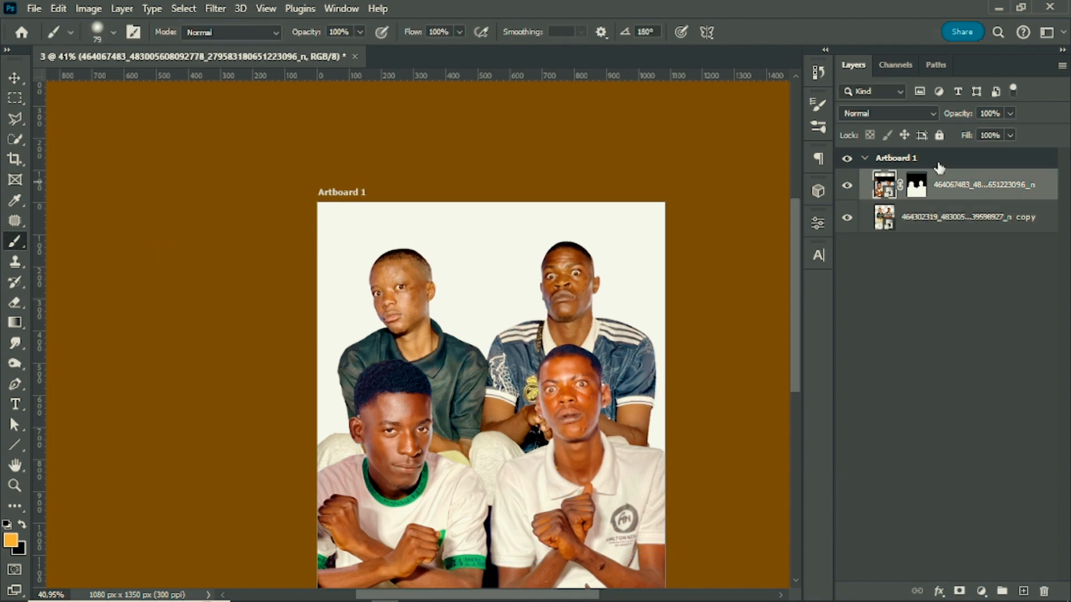
pyautogui.rightClick(1038, 188)
pyautogui.click(915, 184)
# Scale the front pair to about 94.68%, move it slightly down, and apply the transform
pyautogui.hotkey('ctrl', 't')
pyautogui.scroll(-3, 701, 458)
pyautogui.moveTo(705, 384); pyautogui.dragTo(693, 384)
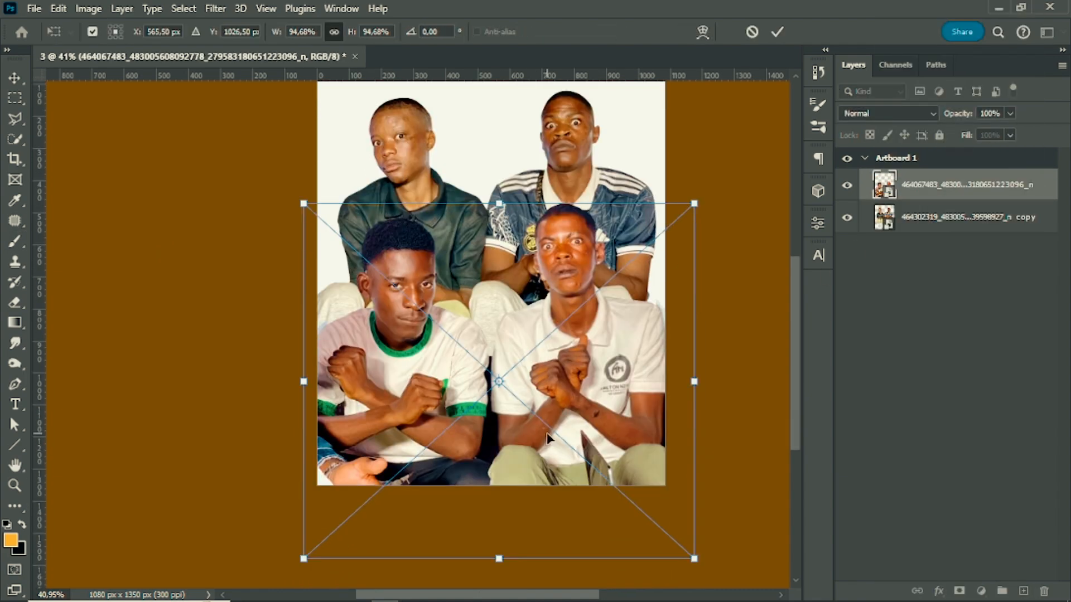
pyautogui.moveTo(548, 435); pyautogui.dragTo(551, 448)
pyautogui.click(777, 32)
pyautogui.scroll(-2, 544, 287)
pyautogui.scroll(8, 549, 295)
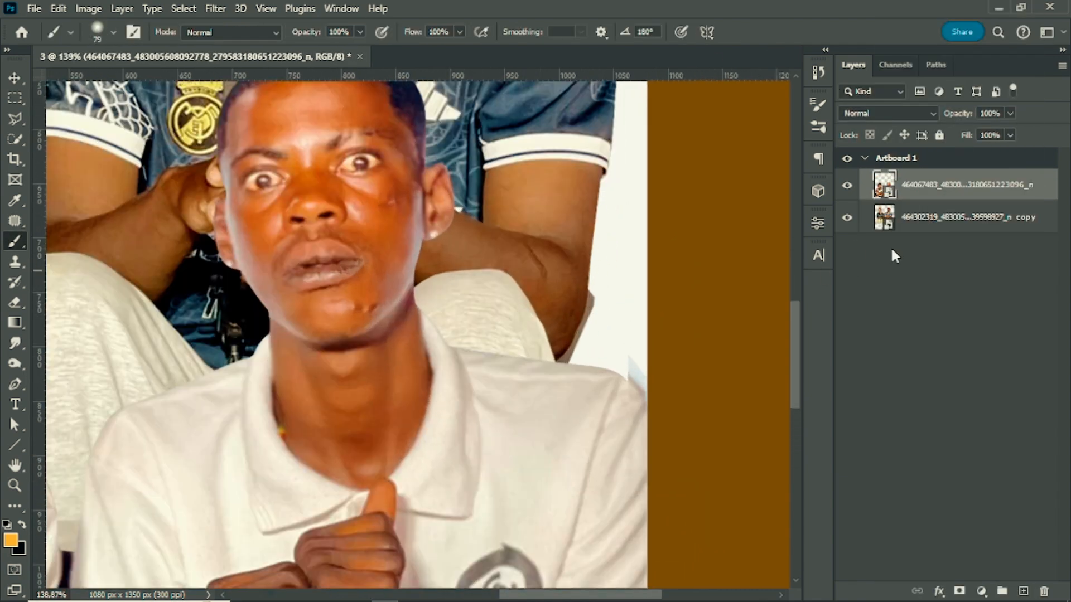
pyautogui.scroll(-8, 613, 340)
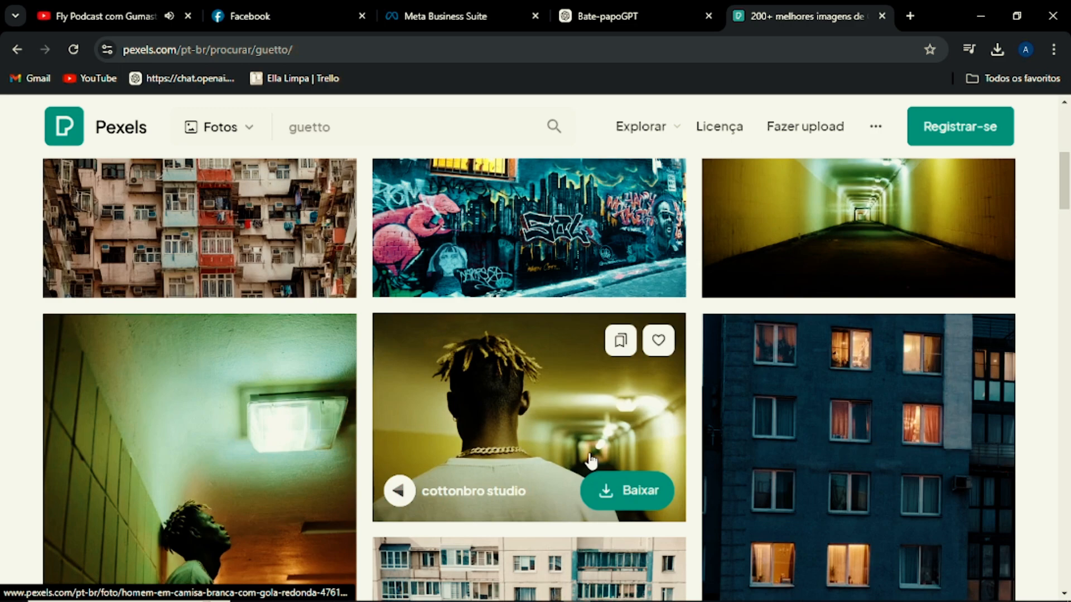
# In the browser, look through the Pexels photo results for "guetto" for a suitable urban background
pyautogui.scroll(-10, 582, 451)
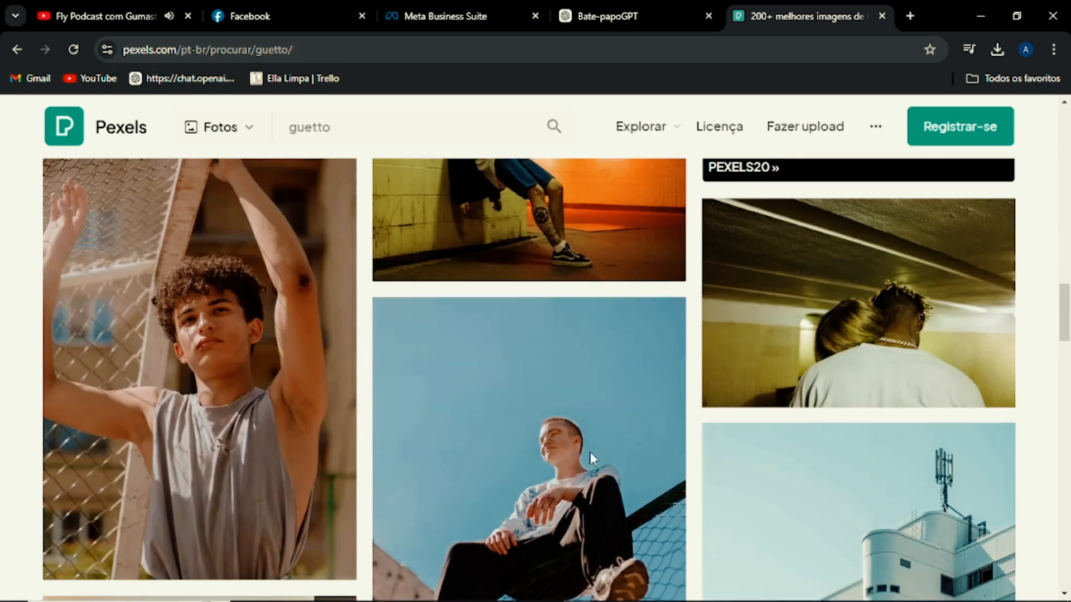
pyautogui.scroll(20, 578, 445)
pyautogui.scroll(-20, 580, 449)
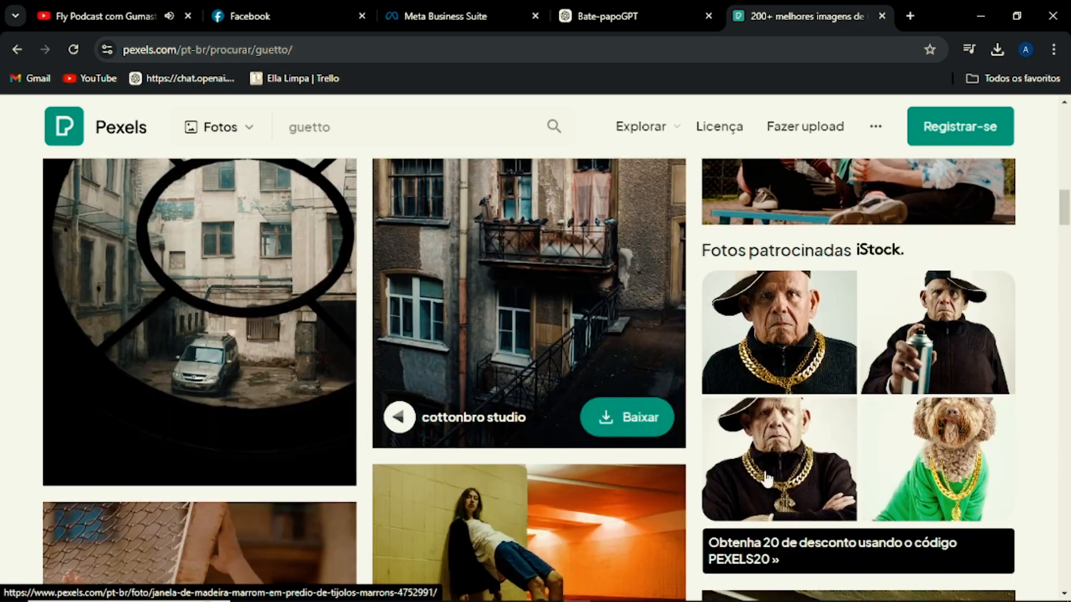
pyautogui.scroll(-15, 641, 463)
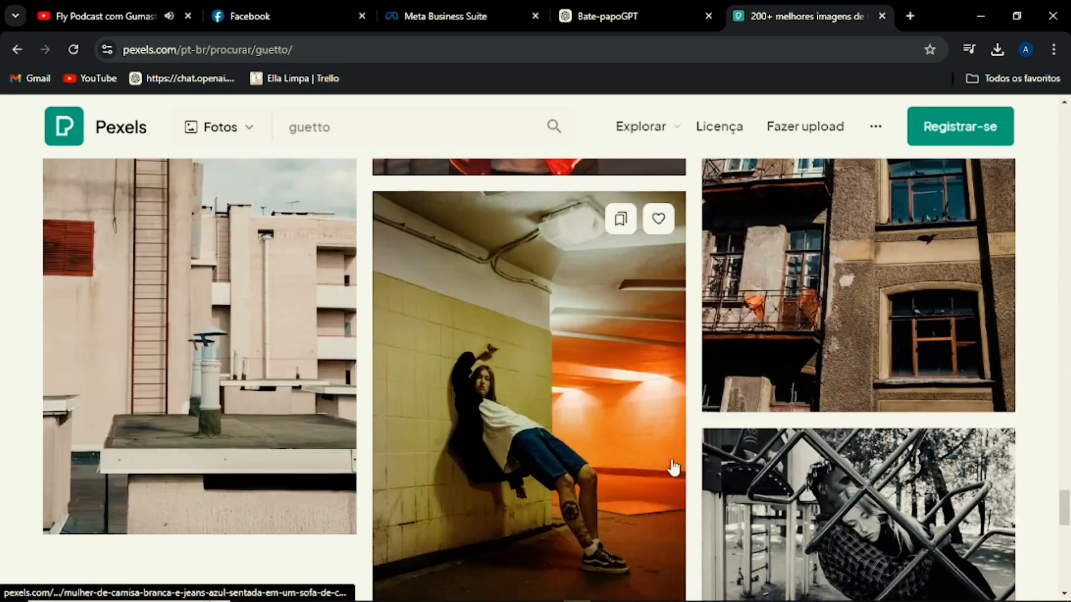
pyautogui.scroll(-15, 557, 460)
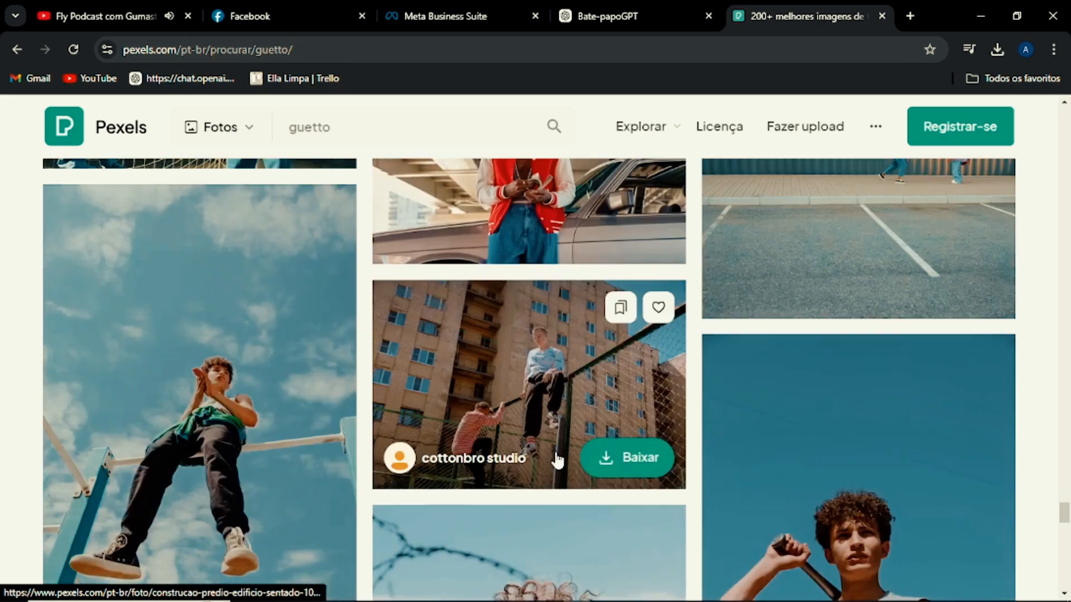
pyautogui.scroll(-15, 555, 460)
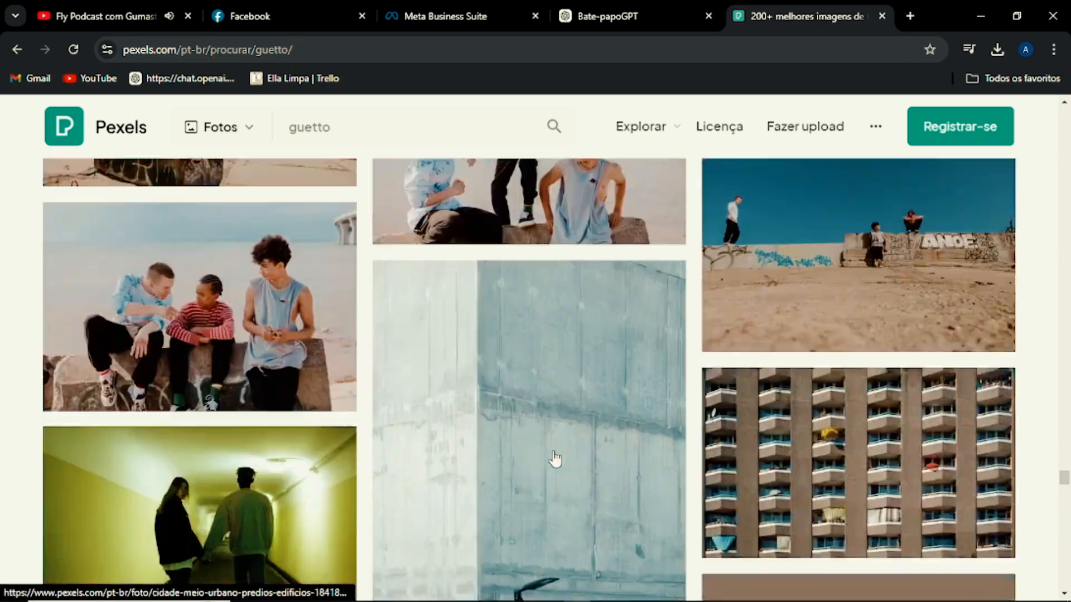
pyautogui.scroll(-15, 555, 461)
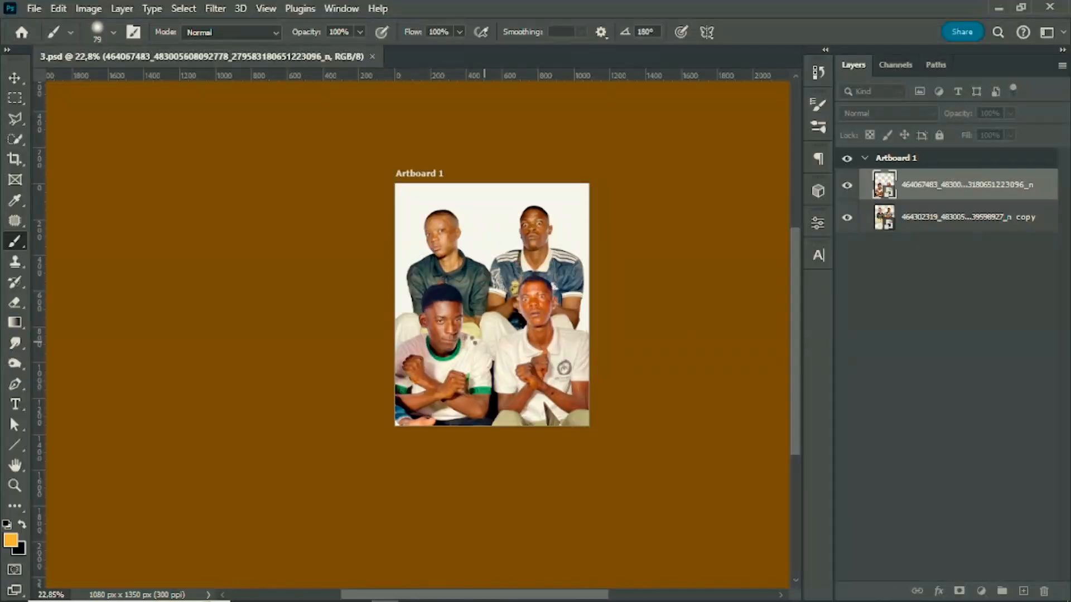
pyautogui.press('Return')
pyautogui.click(970, 249)
pyautogui.keyDown('shift'); pyautogui.click(965, 225); pyautogui.keyUp('shift')
pyautogui.moveTo(966, 225); pyautogui.dragTo(965, 173)
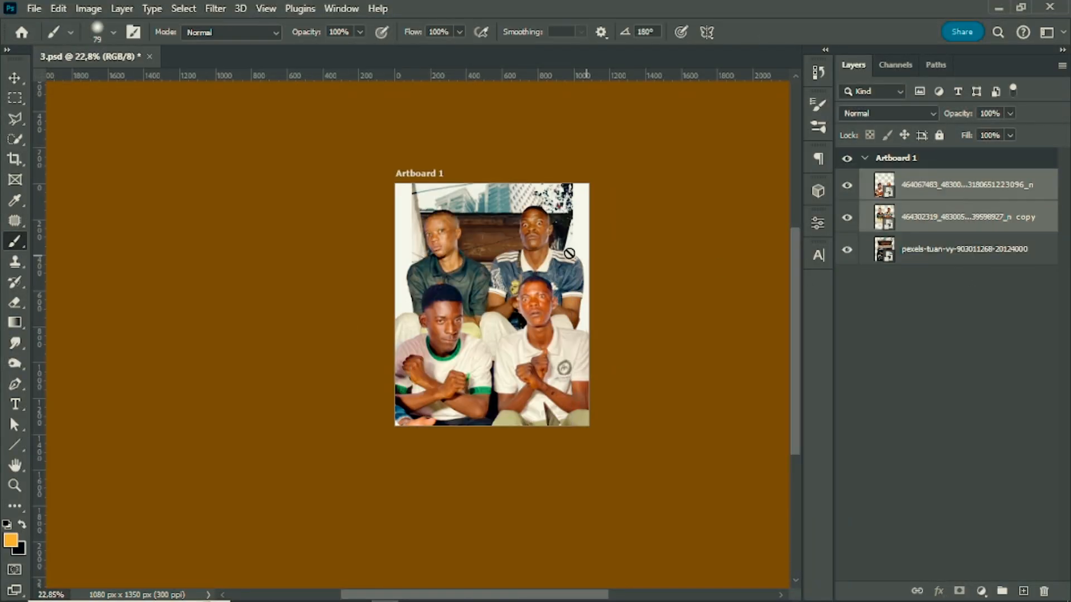
# Scale and reposition the background photo to span the artboard's width, with the buildings at its upper edge
pyautogui.scroll(5, 566, 252)
pyautogui.click(953, 252)
pyautogui.hotkey('ctrl', 't')
pyautogui.moveTo(460, 161); pyautogui.dragTo(461, 262)
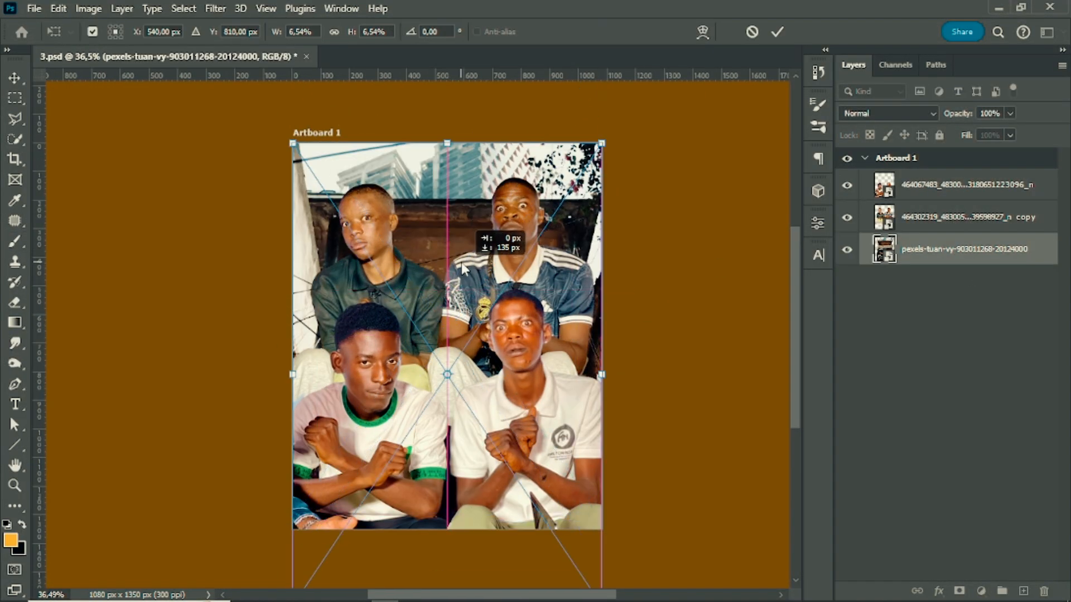
pyautogui.moveTo(601, 374); pyautogui.dragTo(569, 375)
pyautogui.moveTo(435, 265); pyautogui.dragTo(435, 203)
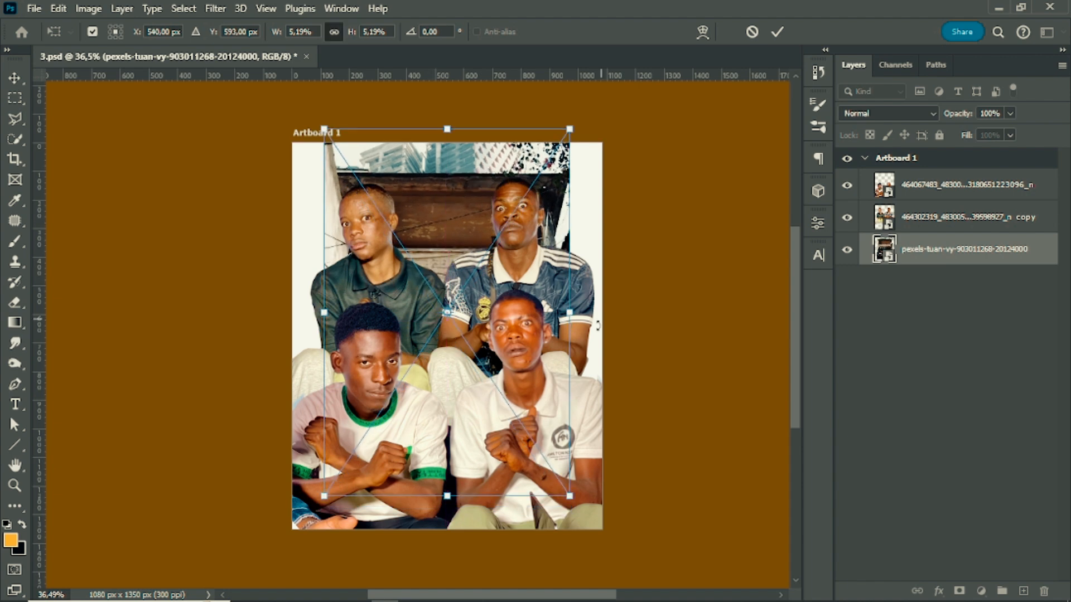
pyautogui.moveTo(569, 313); pyautogui.dragTo(601, 314)
pyautogui.moveTo(476, 279); pyautogui.dragTo(476, 322)
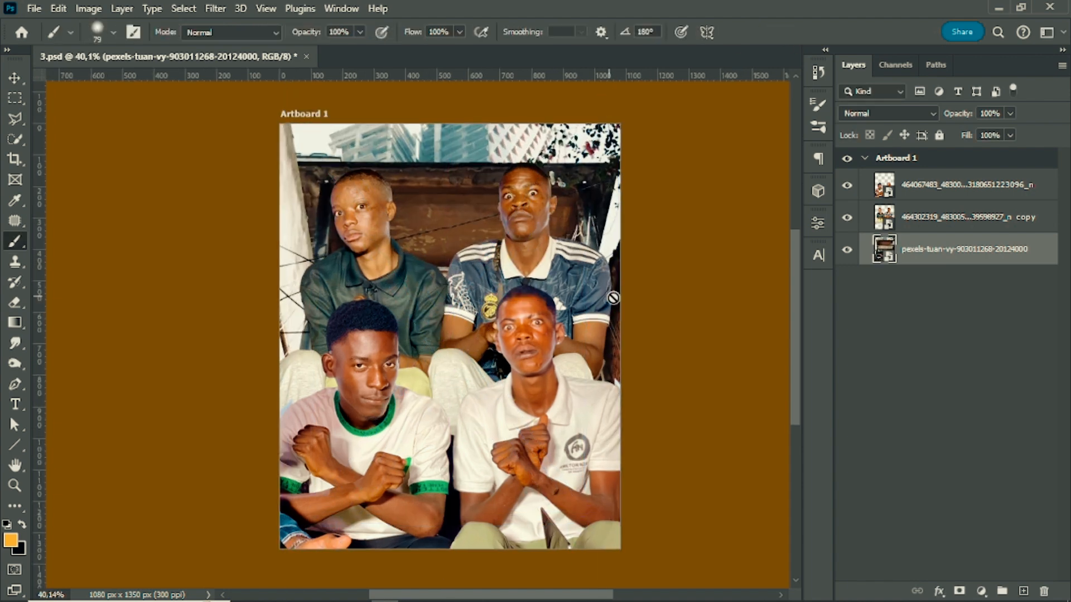
# Apply a Gaussian Blur to the background photo and add an off-white Color Fill layer above it
pyautogui.click(981, 591)
pyautogui.click(229, 12)
pyautogui.moveTo(252, 210)
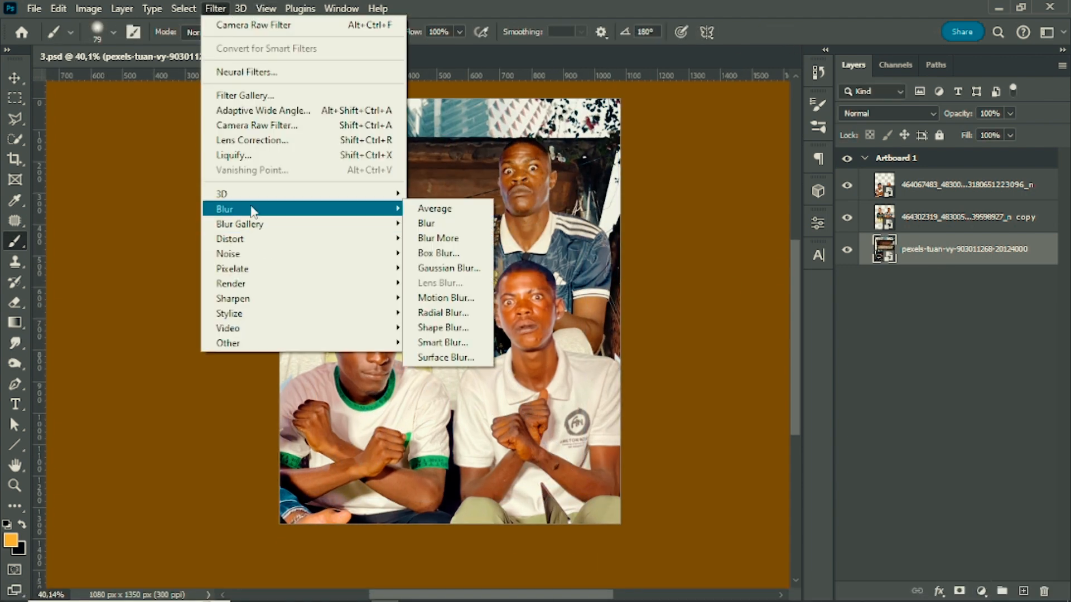
pyautogui.click(446, 267)
pyautogui.press('Return')
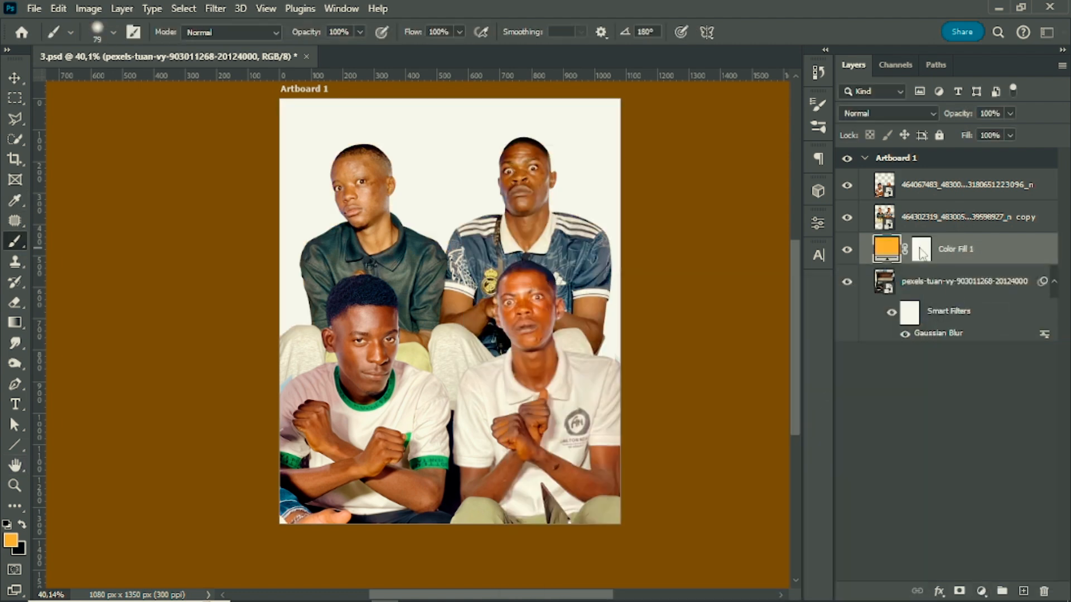
# Invert the Color Fill mask and paint a glow behind the group with an 857 px soft brush at 30% flow
pyautogui.hotkey('ctrl', 'i')
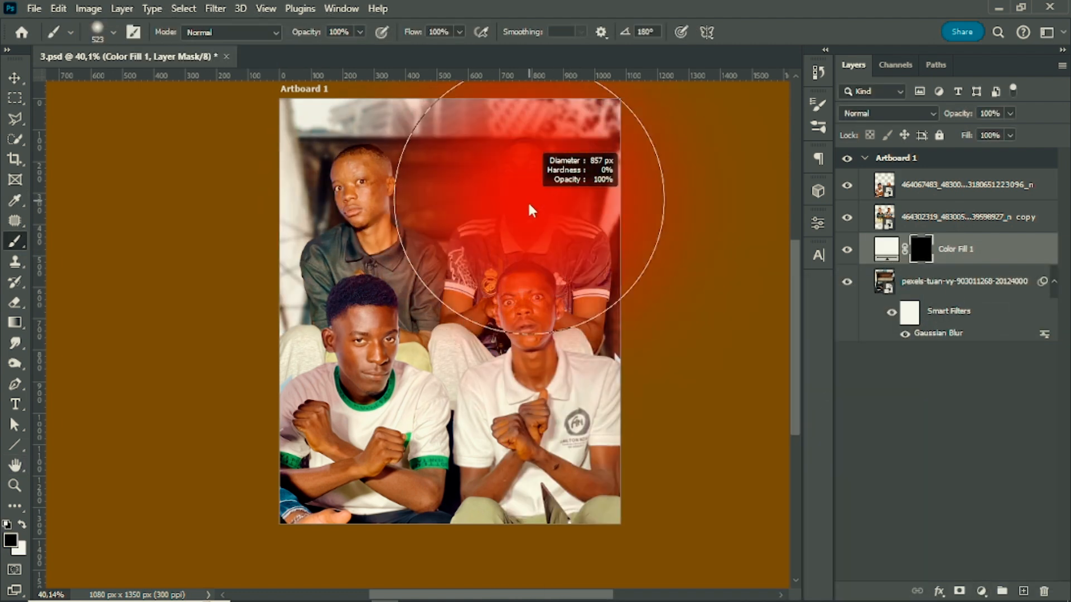
pyautogui.click(505, 204)
pyautogui.hotkey('ctrl', 'z')
pyautogui.hotkey('shift', '3')
pyautogui.click(455, 263)
pyautogui.click(443, 293)
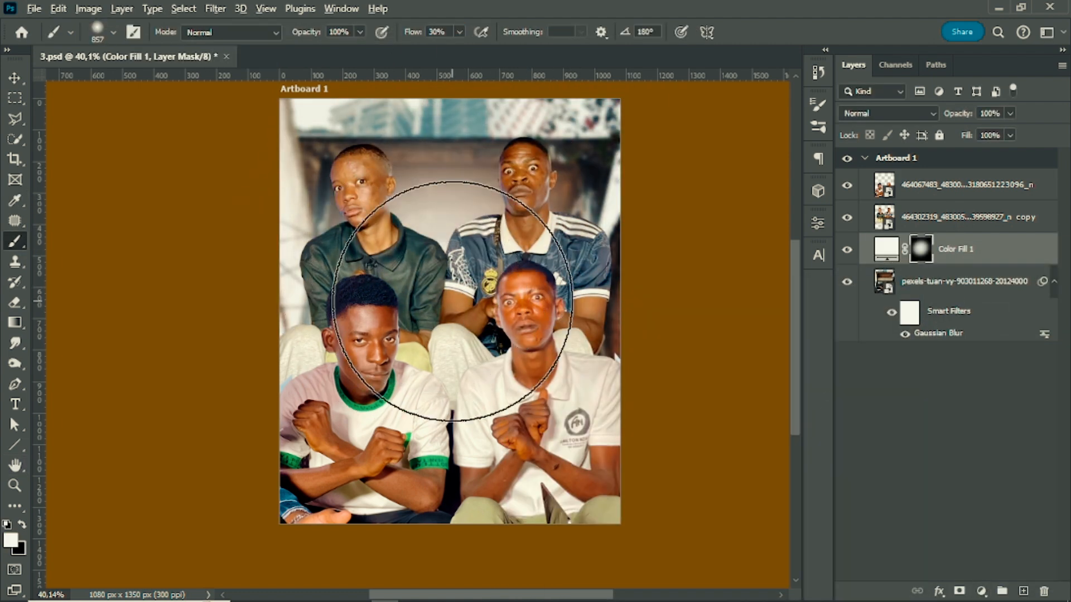
# Widen the glow behind the group with a soft brush enlarged to 1220 px, and save the document
pyautogui.click(463, 267)
pyautogui.press(']')
pyautogui.press(']')
pyautogui.click(457, 276)
pyautogui.click(469, 399)
pyautogui.scroll(3, 424, 390)
pyautogui.scroll(-6, 475, 424)
pyautogui.hotkey('ctrl', 's')
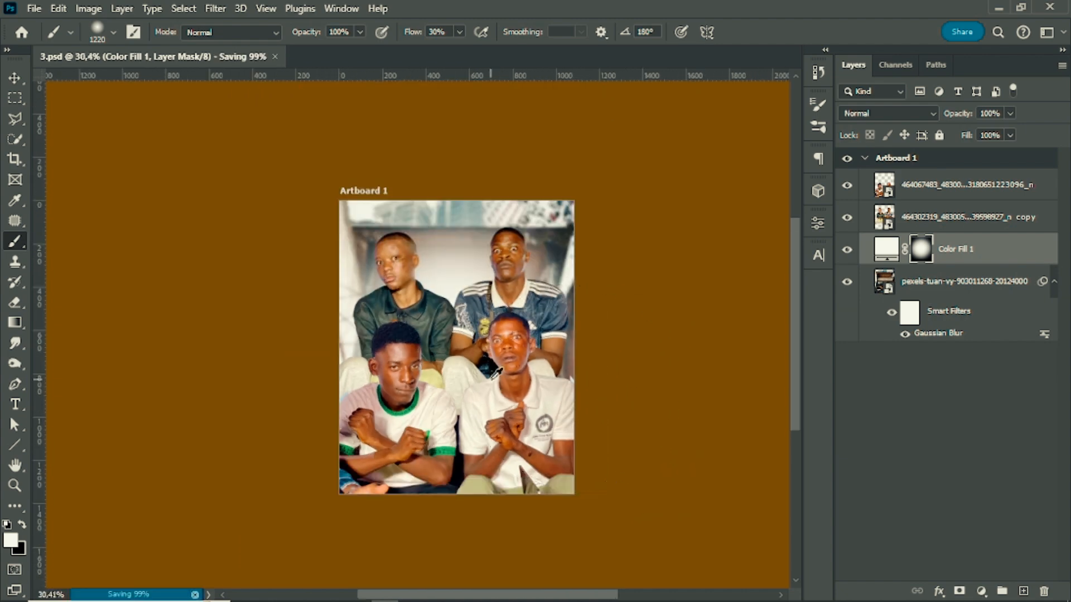
# Open the back-row men's layer in the Camera Raw Filter, raise Texture strongly and set Clarity to +25
pyautogui.scroll(3, 532, 338)
pyautogui.press('v')
pyautogui.scroll(3, 560, 280)
pyautogui.keyDown('ctrl'); pyautogui.click(560, 281); pyautogui.keyUp('ctrl')
pyautogui.click(215, 8)
pyautogui.click(264, 126)
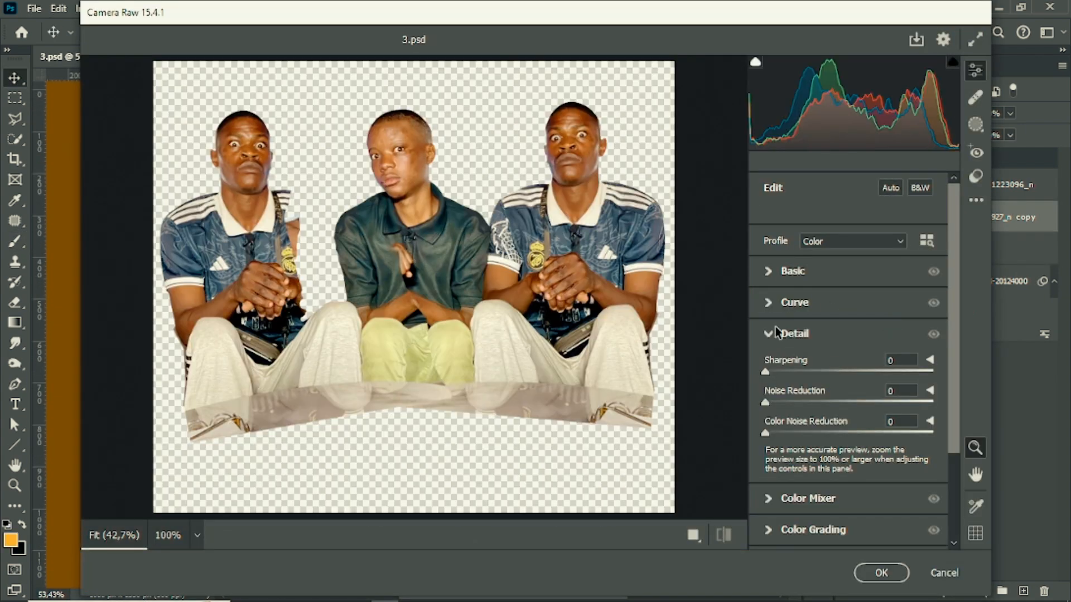
pyautogui.click(792, 270)
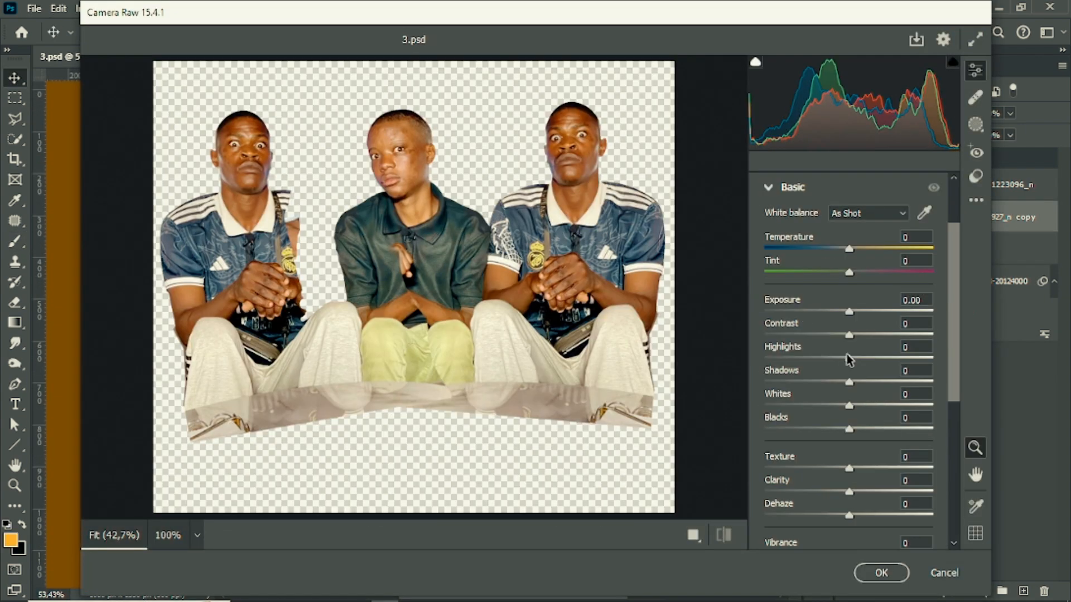
pyautogui.scroll(-2, 848, 358)
pyautogui.moveTo(849, 374); pyautogui.dragTo(908, 374)
pyautogui.moveTo(851, 398); pyautogui.dragTo(871, 397)
pyautogui.scroll(-3, 871, 396)
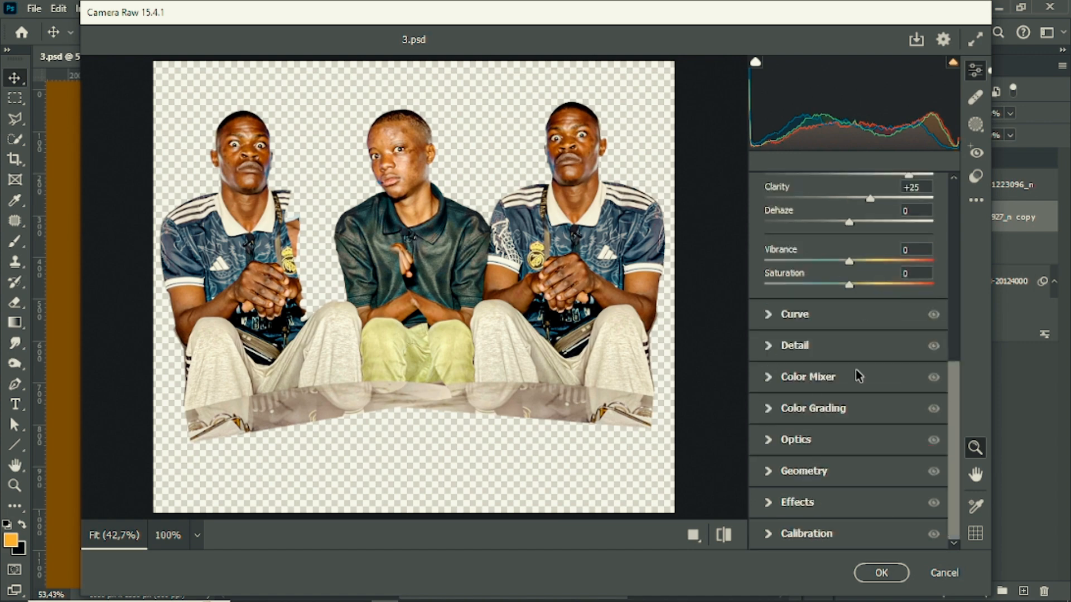
# Set Sharpening to 57 and Noise Reduction to 32 in Camera Raw, apply the filter, and save the document
pyautogui.click(842, 344)
pyautogui.click(829, 372)
pyautogui.click(880, 572)
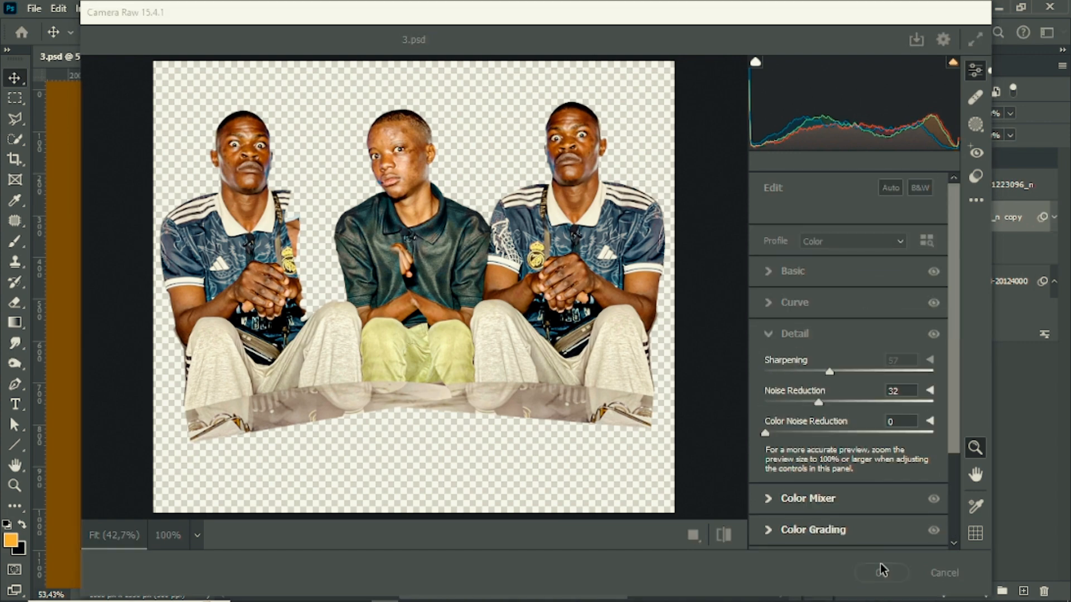
pyautogui.scroll(-1, 540, 272)
pyautogui.scroll(-6, 438, 372)
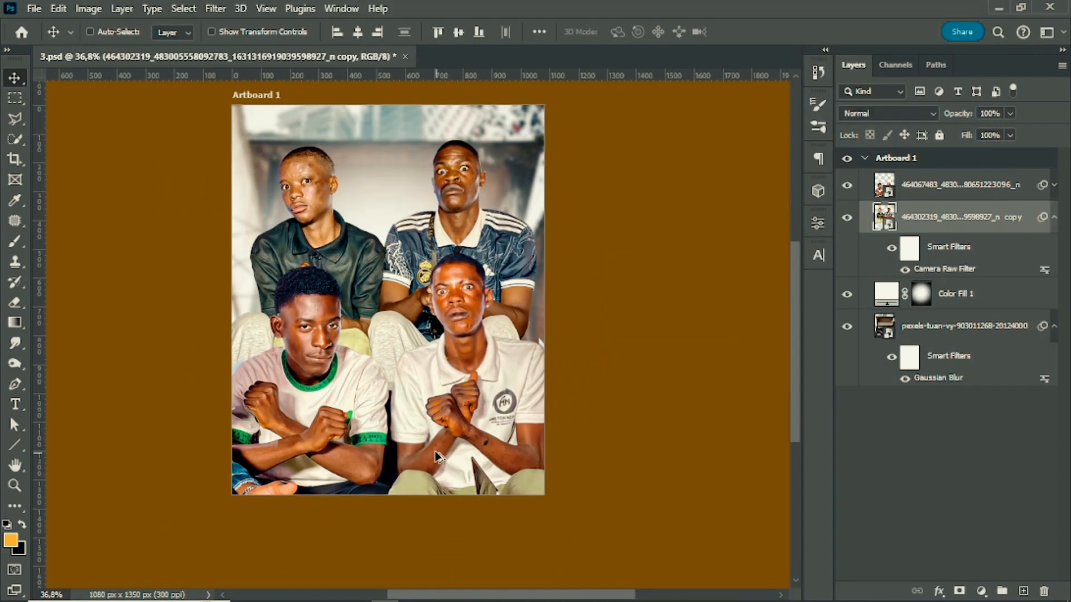
pyautogui.hotkey('ctrl', 's')
# Add a black Solid Color fill layer directly above the off-white Color Fill layer
pyautogui.scroll(9, 456, 372)
pyautogui.click(981, 591)
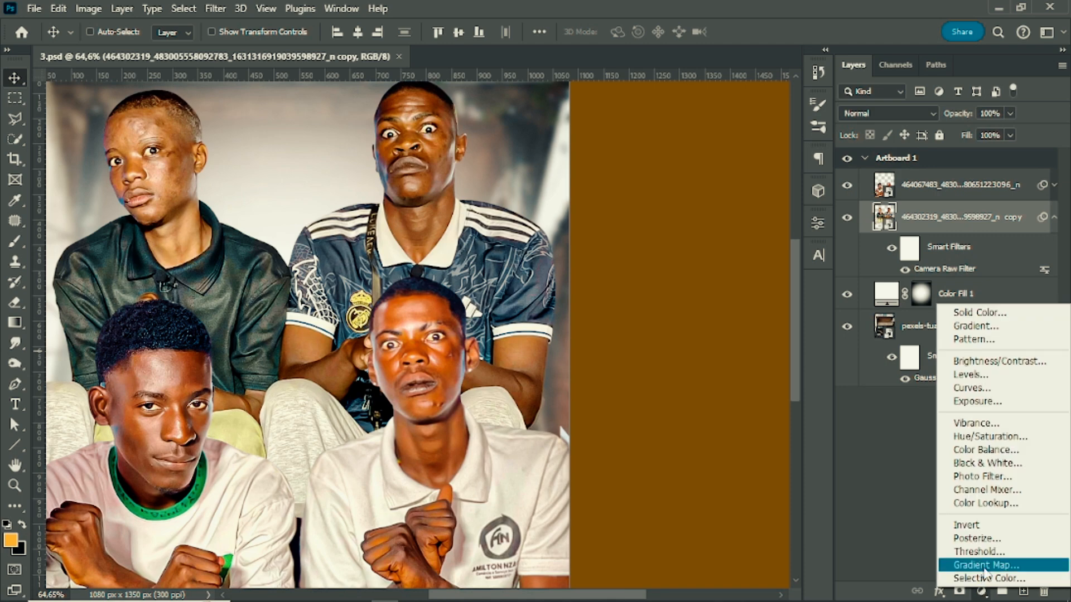
pyautogui.click(704, 357)
pyautogui.scroll(-3, 704, 357)
pyautogui.click(973, 303)
pyautogui.click(981, 591)
pyautogui.click(979, 319)
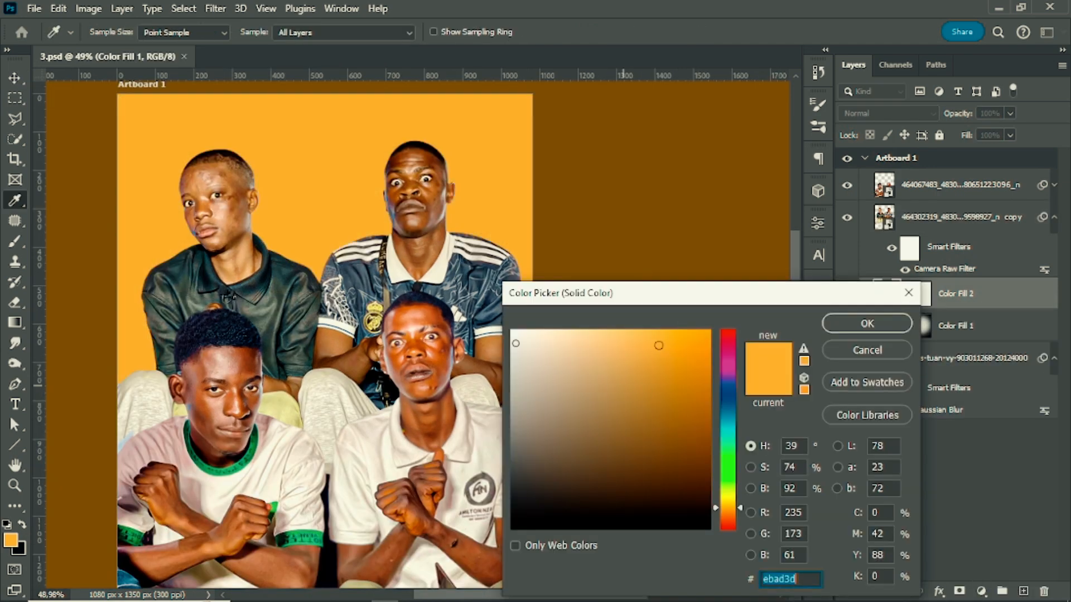
pyautogui.click(514, 528)
pyautogui.click(868, 323)
# Invert the mask of the black Color Fill layer to hide the black
pyautogui.click(921, 296)
pyautogui.hotkey('ctrl', 'i')
pyautogui.click(15, 323)
pyautogui.scroll(-6, 327, 335)
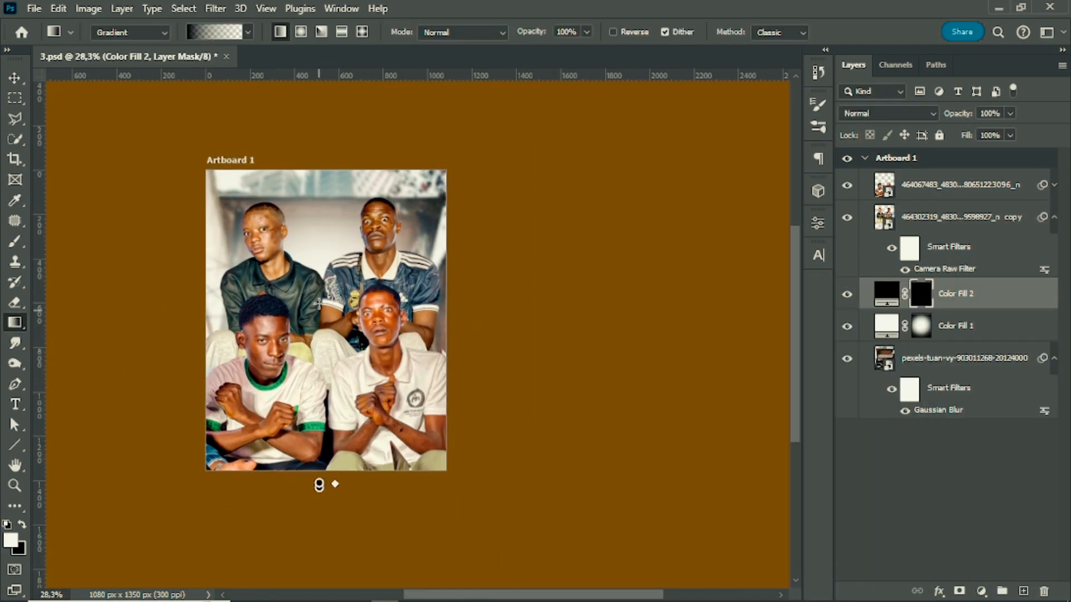
pyautogui.hotkey('ctrl', 'z')
pyautogui.hotkey('ctrl', 'shift', 'z')
# Reveal the black fill at the artboard's lower part by drawing a linear Foreground to Transparent gradient on its mask
pyautogui.click(208, 37)
pyautogui.click(132, 65)
pyautogui.doubleClick(154, 94)
pyautogui.moveTo(315, 250); pyautogui.dragTo(326, 247)
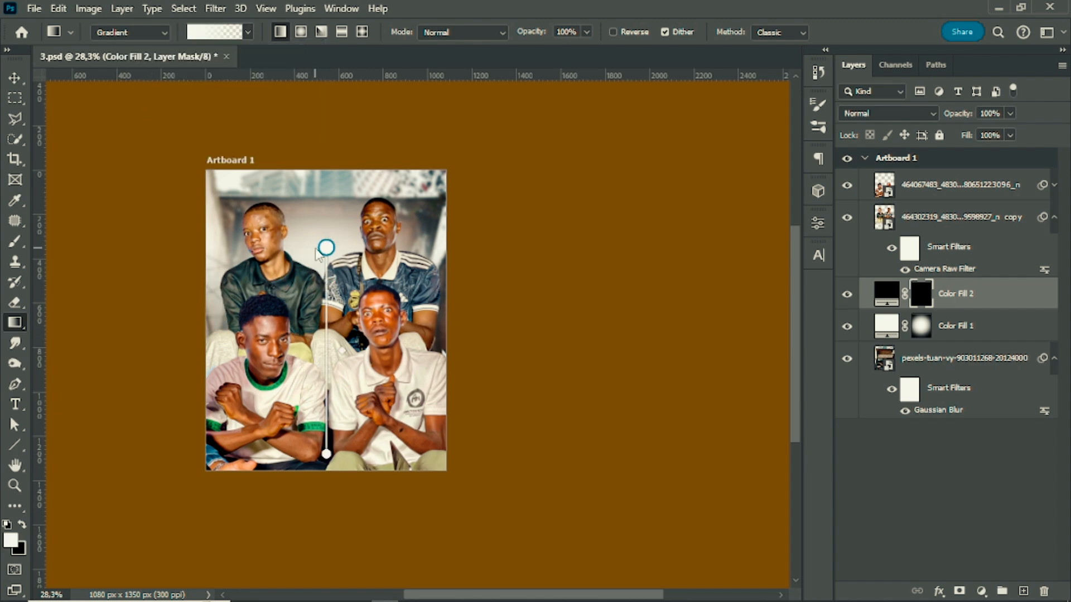
pyautogui.scroll(3, 326, 377)
pyautogui.moveTo(326, 360); pyautogui.dragTo(314, 437)
pyautogui.click(15, 78)
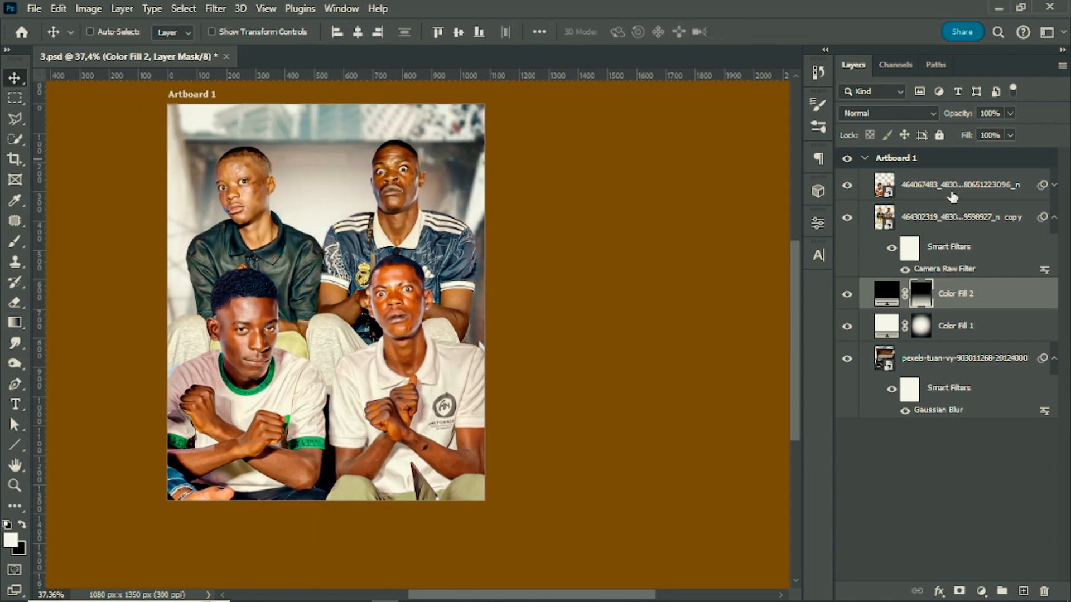
# Add an Exposure adjustment above the front-row men's layer, raise its exposure above +1, and clip it to that layer
pyautogui.click(952, 191)
pyautogui.scroll(2, 390, 351)
pyautogui.click(982, 591)
pyautogui.click(965, 403)
pyautogui.moveTo(685, 307); pyautogui.dragTo(701, 310)
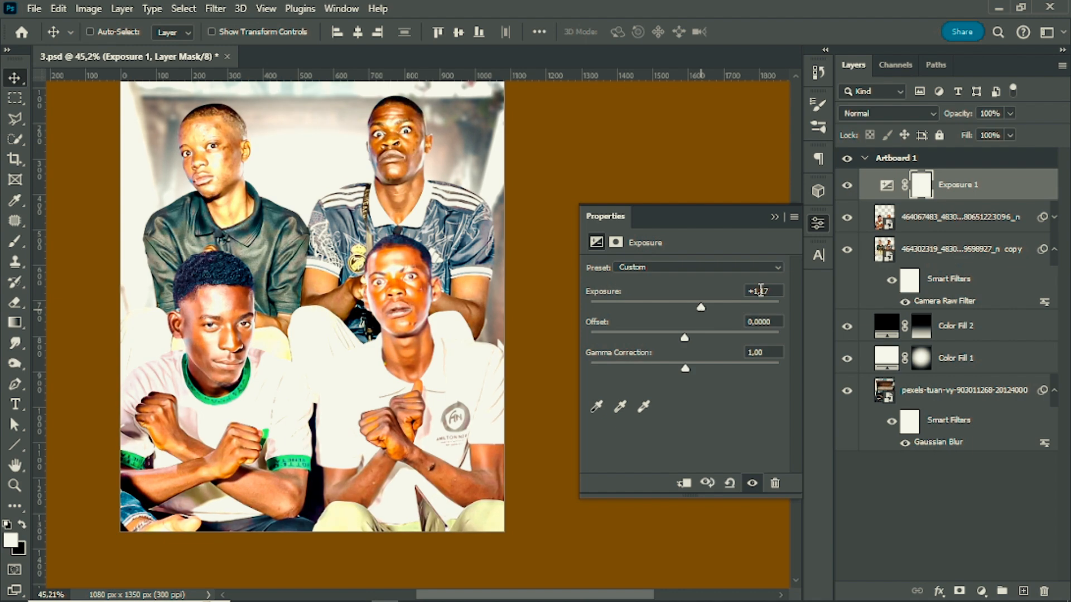
pyautogui.keyDown('alt'); pyautogui.click(952, 201); pyautogui.keyUp('alt')
# Invert the Exposure mask to black, collapse its properties, and reduce the soft brush to about 8 px
pyautogui.click(926, 186)
pyautogui.hotkey('ctrl', 'i')
pyautogui.press('b')
pyautogui.moveTo(410, 270); pyautogui.dragTo(380, 270)
pyautogui.scroll(4, 441, 264)
pyautogui.moveTo(373, 281); pyautogui.dragTo(366, 283)
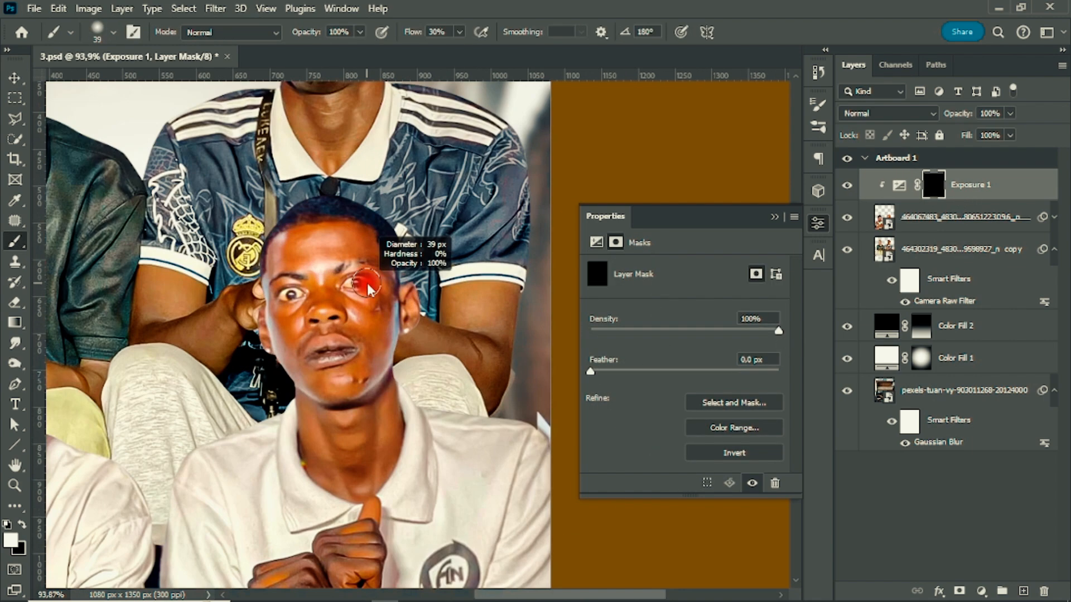
pyautogui.rightClick(386, 282)
pyautogui.click(774, 217)
pyautogui.scroll(6, 314, 322)
# Paint a rim highlight on the Exposure mask along the front-right man's right-hand cheek, jawline and chin with an 8 px brush
pyautogui.moveTo(264, 316); pyautogui.dragTo(252, 321)
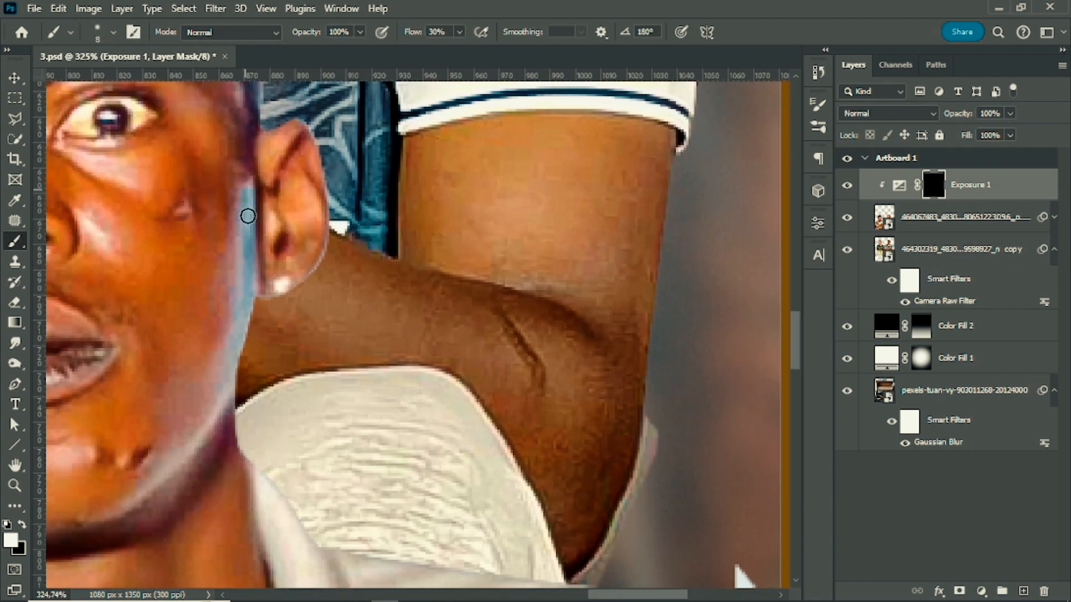
pyautogui.moveTo(460, 51); pyautogui.dragTo(515, 52)
pyautogui.scroll(-1, 252, 168)
pyautogui.moveTo(251, 136)
pyautogui.mouseDown()
pyautogui.moveTo(228, 325)
pyautogui.moveTo(272, 190)
pyautogui.mouseUp()
pyautogui.moveTo(271, 191); pyautogui.dragTo(150, 341)
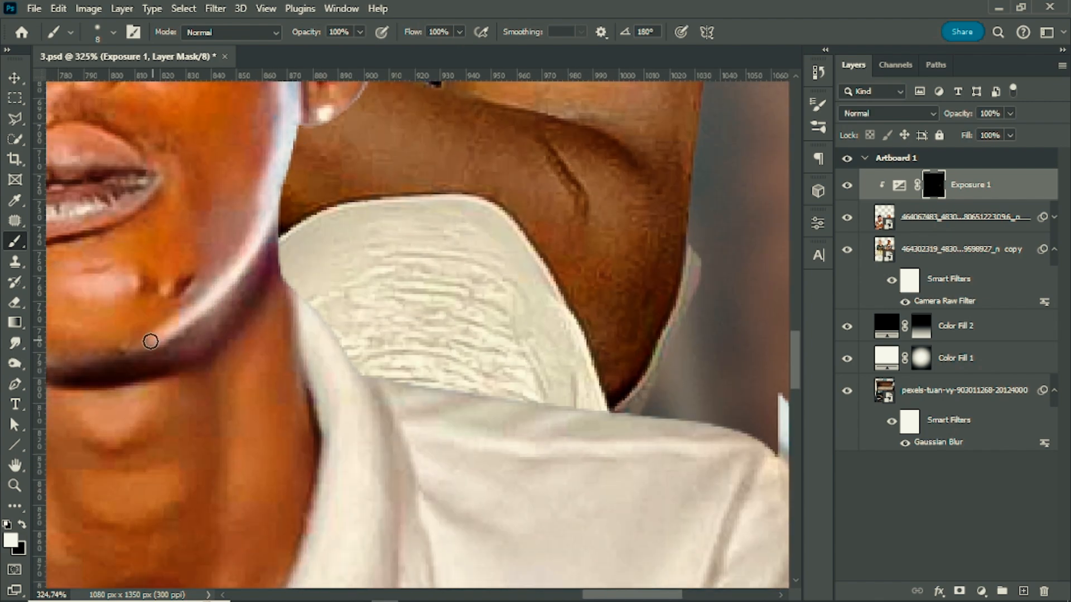
pyautogui.scroll(-1, 207, 292)
pyautogui.scroll(2, 207, 292)
pyautogui.moveTo(240, 261); pyautogui.dragTo(124, 352)
pyautogui.moveTo(124, 352)
pyautogui.mouseDown()
pyautogui.moveTo(325, 279)
pyautogui.moveTo(681, 210)
pyautogui.moveTo(434, 368)
pyautogui.mouseUp()
pyautogui.moveTo(309, 405); pyautogui.dragTo(384, 393)
# Paint the highlight along the left-hand cheek and temple of the same face, reducing the brush to 5 px
pyautogui.moveTo(125, 279)
pyautogui.mouseDown()
pyautogui.moveTo(363, 253)
pyautogui.moveTo(379, 284)
pyautogui.moveTo(334, 218)
pyautogui.mouseUp()
pyautogui.moveTo(365, 198)
pyautogui.mouseDown()
pyautogui.moveTo(484, 336)
pyautogui.moveTo(400, 265)
pyautogui.moveTo(424, 335)
pyautogui.mouseUp()
pyautogui.moveTo(382, 172); pyautogui.dragTo(416, 273)
pyautogui.scroll(1, 416, 273)
pyautogui.press('[')
pyautogui.moveTo(391, 123)
pyautogui.mouseDown()
pyautogui.moveTo(383, 112)
pyautogui.moveTo(378, 132)
pyautogui.moveTo(419, 274)
pyautogui.mouseUp()
pyautogui.scroll(-2, 385, 133)
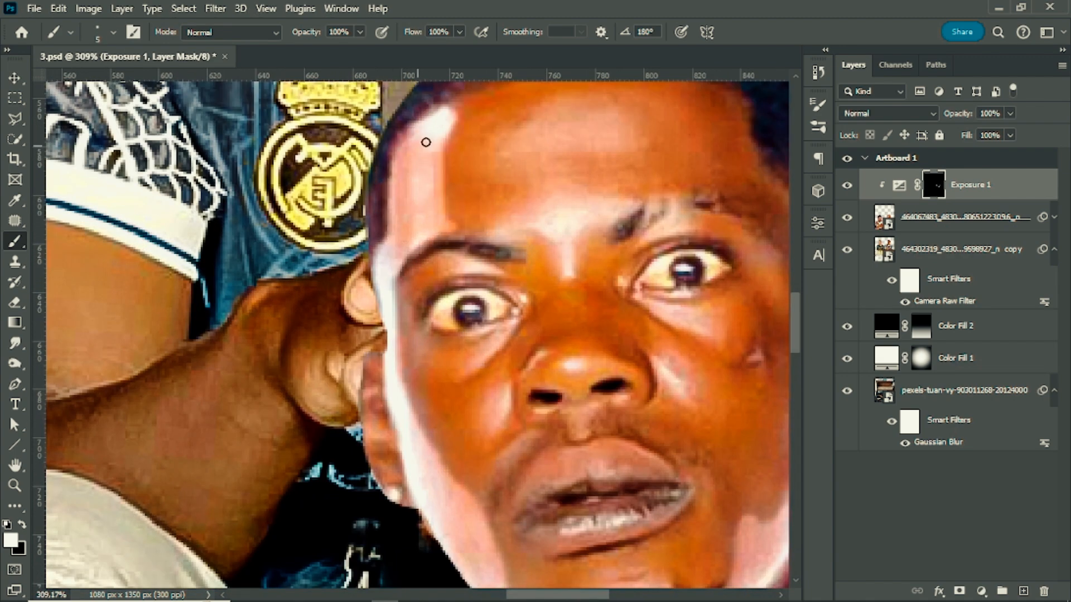
# Soften the inner edge of the face highlight by painting black with a 56 px soft brush, reducing it to 37 px
pyautogui.scroll(2, 426, 143)
pyautogui.rightClick(580, 199)
pyautogui.moveTo(665, 241); pyautogui.dragTo(689, 242)
pyautogui.click(499, 195)
pyautogui.hotkey('ctrl', 'z')
pyautogui.press('x')
pyautogui.moveTo(490, 208); pyautogui.dragTo(462, 245)
pyautogui.scroll(-3, 493, 189)
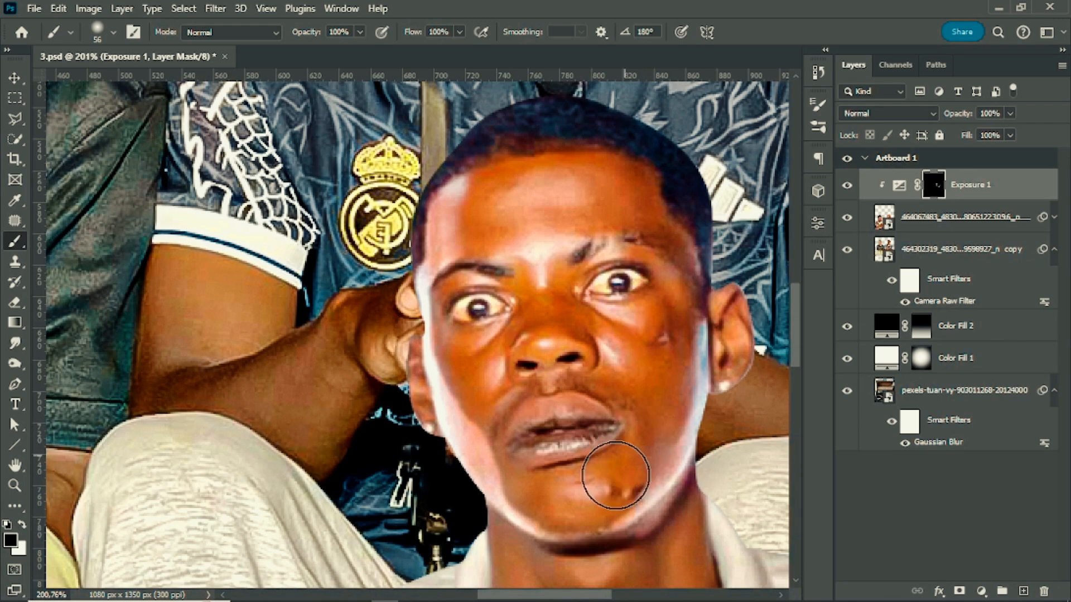
pyautogui.scroll(-3, 603, 442)
pyautogui.press('[')
pyautogui.press('[')
pyautogui.press('[')
pyautogui.scroll(-2, 620, 357)
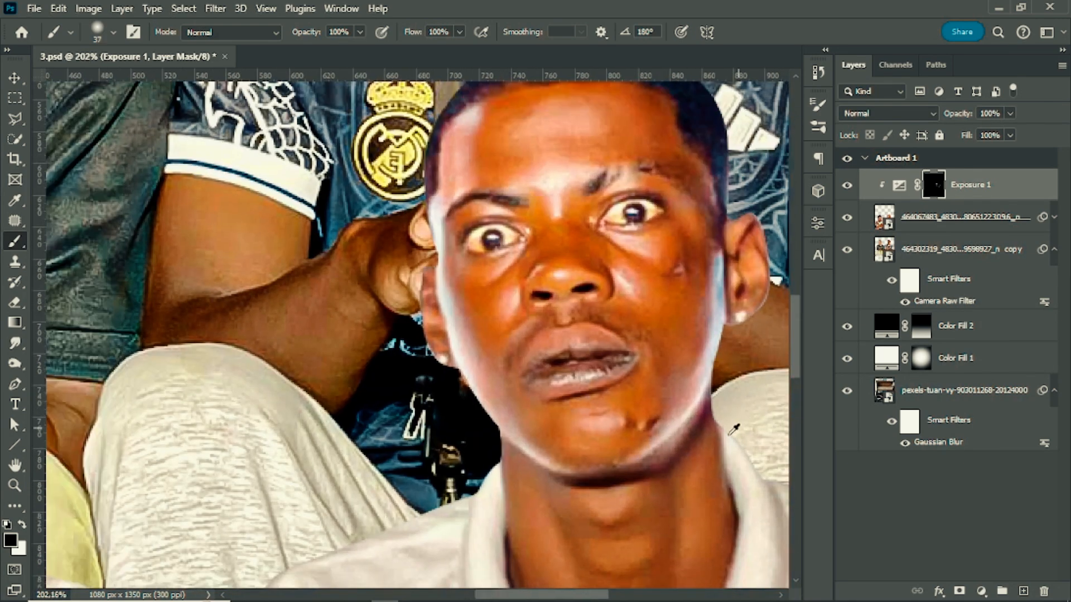
# Paint a highlight along the hairline at the right-hand temple and soften its inner edge with a 26 px black brush
pyautogui.scroll(3, 536, 254)
pyautogui.scroll(3, 524, 256)
pyautogui.rightClick(535, 260)
pyautogui.moveTo(631, 297); pyautogui.dragTo(612, 296)
pyautogui.press('Return')
pyautogui.scroll(4, 586, 313)
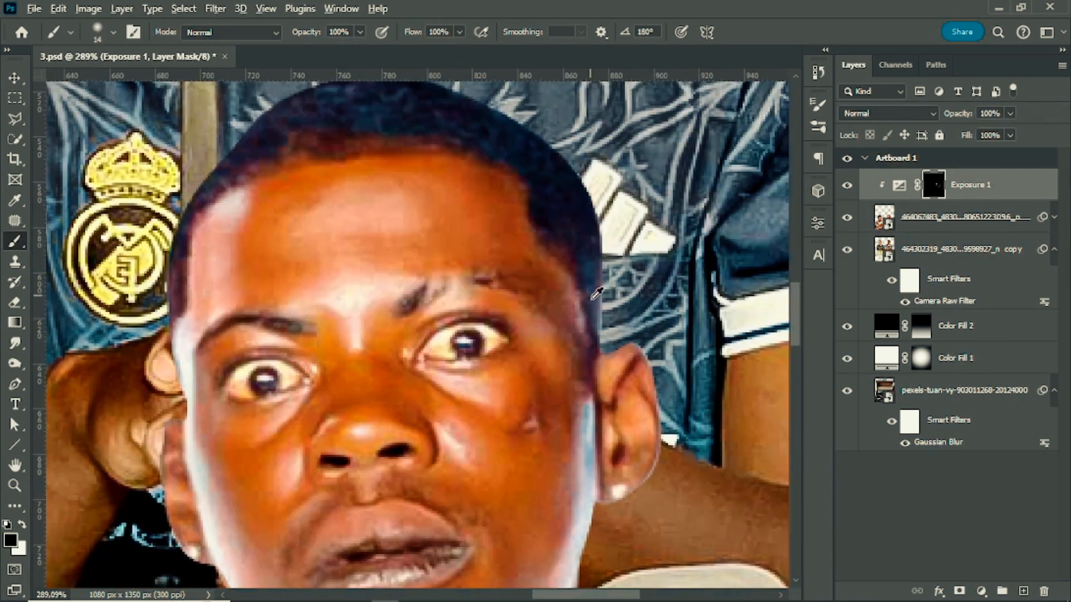
pyautogui.moveTo(541, 235); pyautogui.dragTo(574, 316)
pyautogui.keyDown('alt'); pyautogui.rightClick(567, 227); pyautogui.keyUp('alt')
pyautogui.press('x')
pyautogui.moveTo(519, 284); pyautogui.dragTo(538, 330)
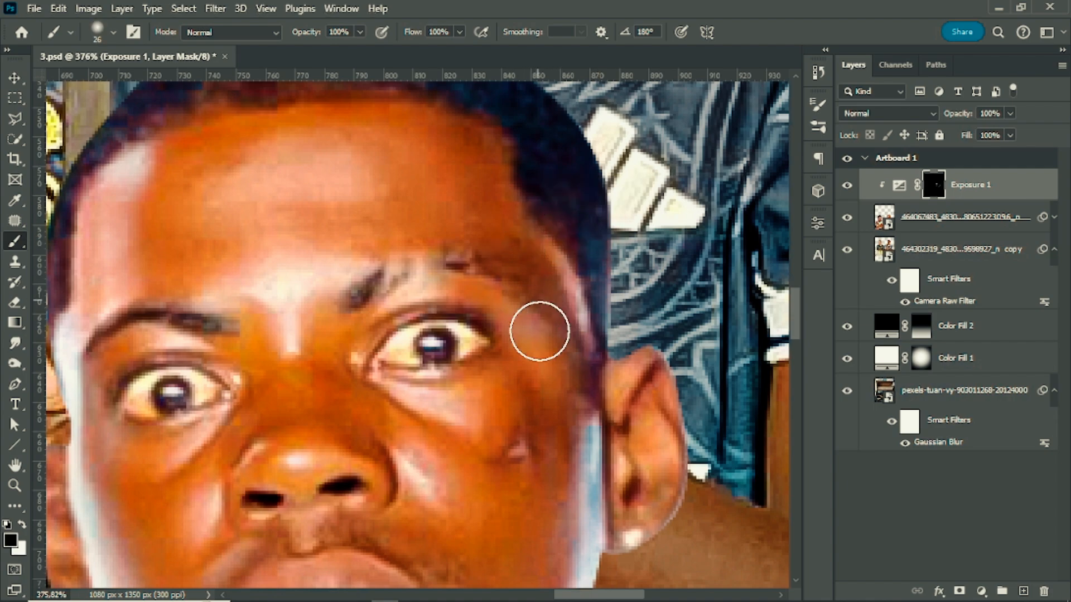
# Paint thin highlights on the front-right man's right-hand ear with a 5 px white brush
pyautogui.scroll(-5, 588, 356)
pyautogui.press('[')
pyautogui.press('[')
pyautogui.press('[')
pyautogui.press('[')
pyautogui.press('[')
pyautogui.press('[')
pyautogui.scroll(4, 581, 320)
pyautogui.keyDown('alt'); pyautogui.rightClick(570, 318); pyautogui.keyUp('alt')
pyautogui.press('x')
pyautogui.moveTo(553, 288); pyautogui.dragTo(543, 310)
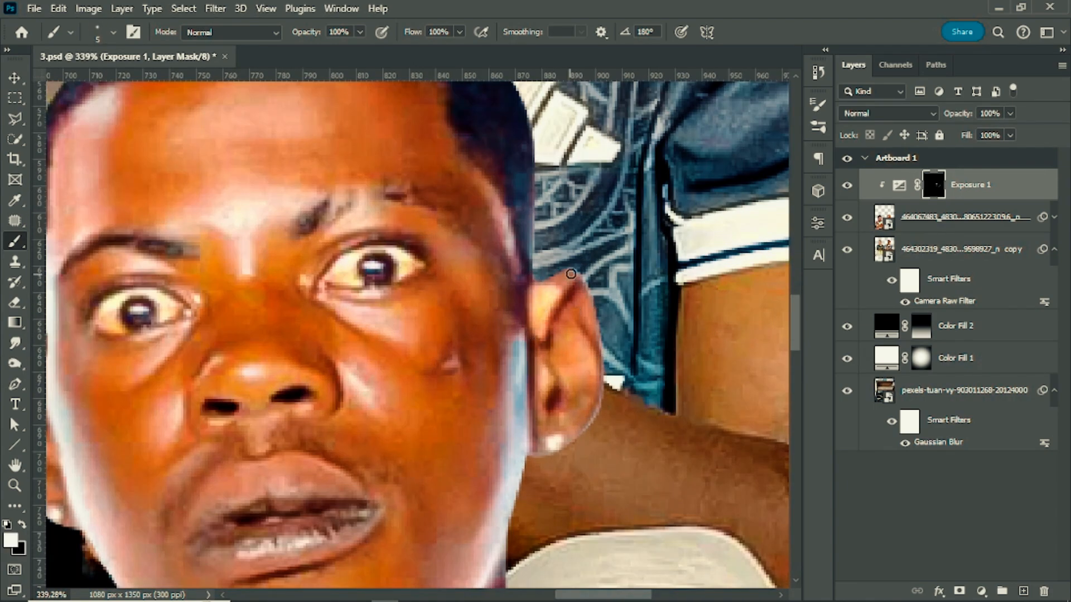
pyautogui.scroll(-1, 570, 274)
pyautogui.moveTo(584, 358); pyautogui.dragTo(565, 322)
pyautogui.moveTo(549, 434); pyautogui.dragTo(583, 414)
pyautogui.scroll(-6, 605, 357)
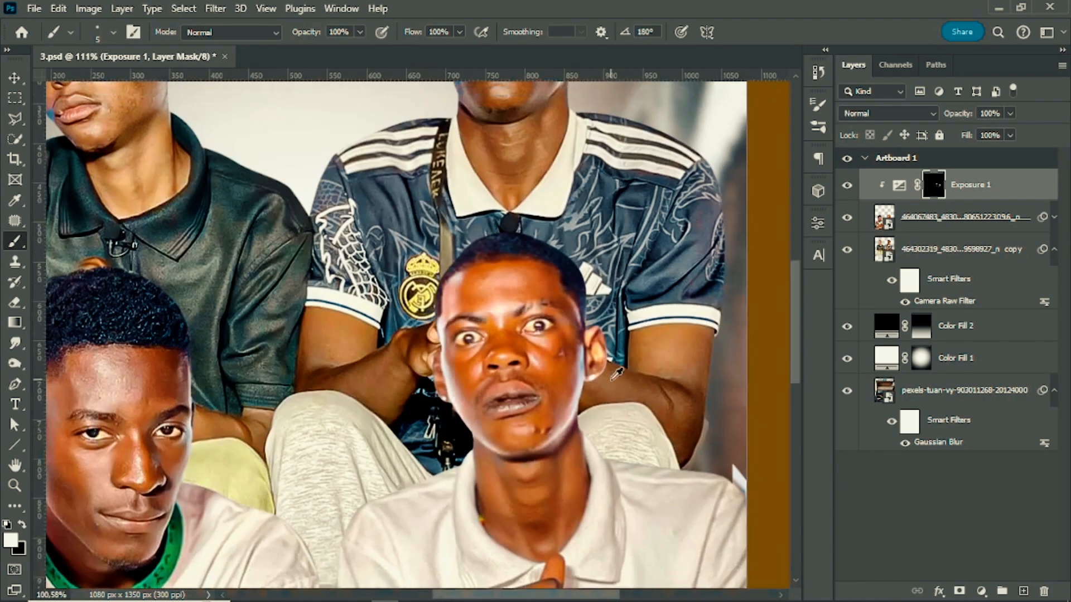
# Paint a thin highlight on the same man's left-hand ear with the 5 px white brush
pyautogui.scroll(8, 449, 405)
pyautogui.scroll(3, 385, 328)
pyautogui.moveTo(369, 313); pyautogui.dragTo(399, 222)
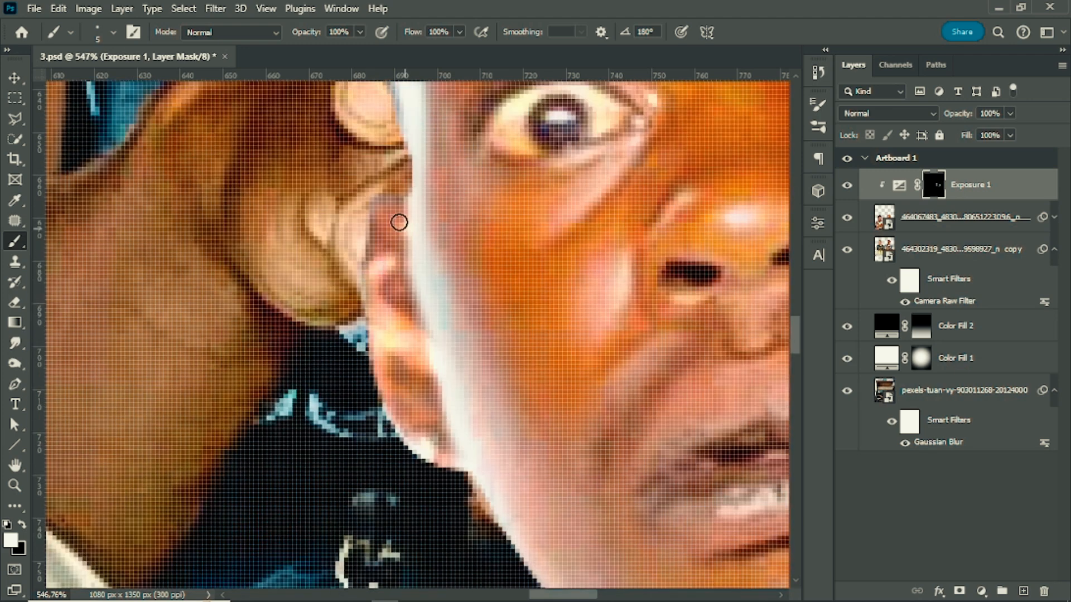
pyautogui.scroll(-7, 400, 222)
# Paint a small triangular highlight on the neck just below the chin and soften its edges with black
pyautogui.scroll(6, 466, 363)
pyautogui.moveTo(446, 321)
pyautogui.mouseDown()
pyautogui.moveTo(543, 346)
pyautogui.moveTo(467, 317)
pyautogui.mouseUp()
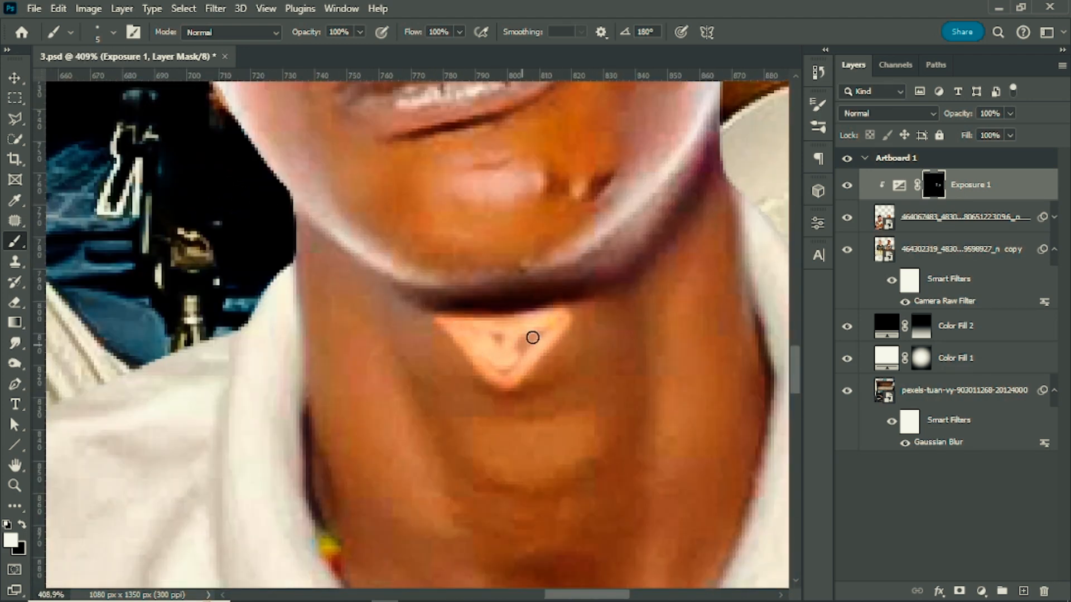
pyautogui.press('x')
pyautogui.keyDown('alt'); pyautogui.rightClick(520, 369); pyautogui.keyUp('alt')
pyautogui.moveTo(556, 417); pyautogui.dragTo(468, 427)
pyautogui.scroll(2, 468, 427)
# Paint a second highlight across the middle of the throat with a 5 px white brush and soften its lower edge with black
pyautogui.keyDown('alt'); pyautogui.rightClick(510, 423); pyautogui.keyUp('alt')
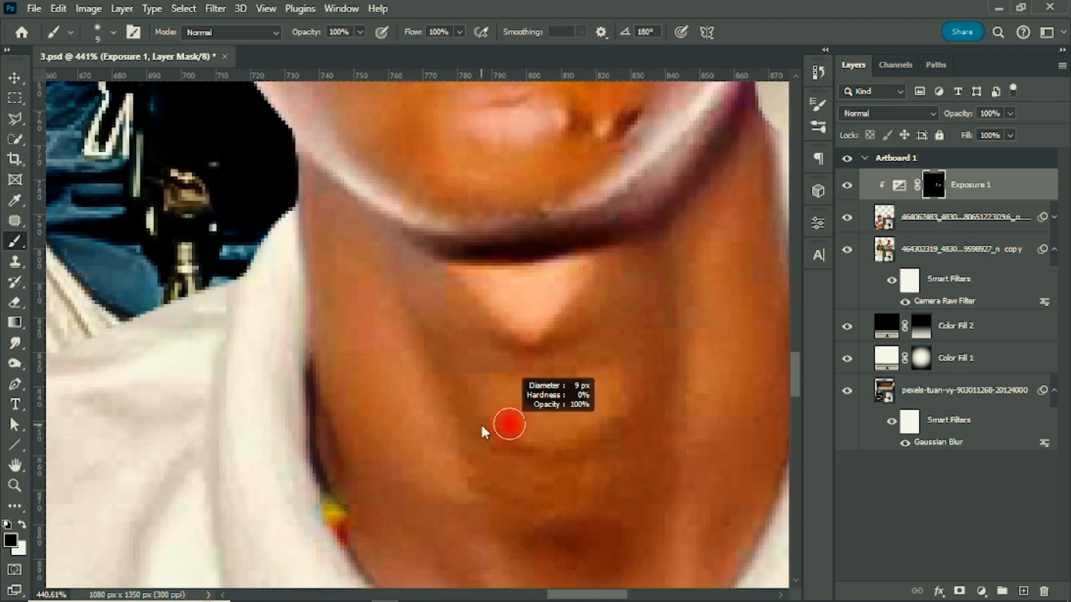
pyautogui.press('x')
pyautogui.moveTo(474, 383)
pyautogui.mouseDown()
pyautogui.moveTo(605, 420)
pyautogui.moveTo(617, 397)
pyautogui.mouseUp()
pyautogui.keyDown('alt'); pyautogui.rightClick(463, 411); pyautogui.keyUp('alt')
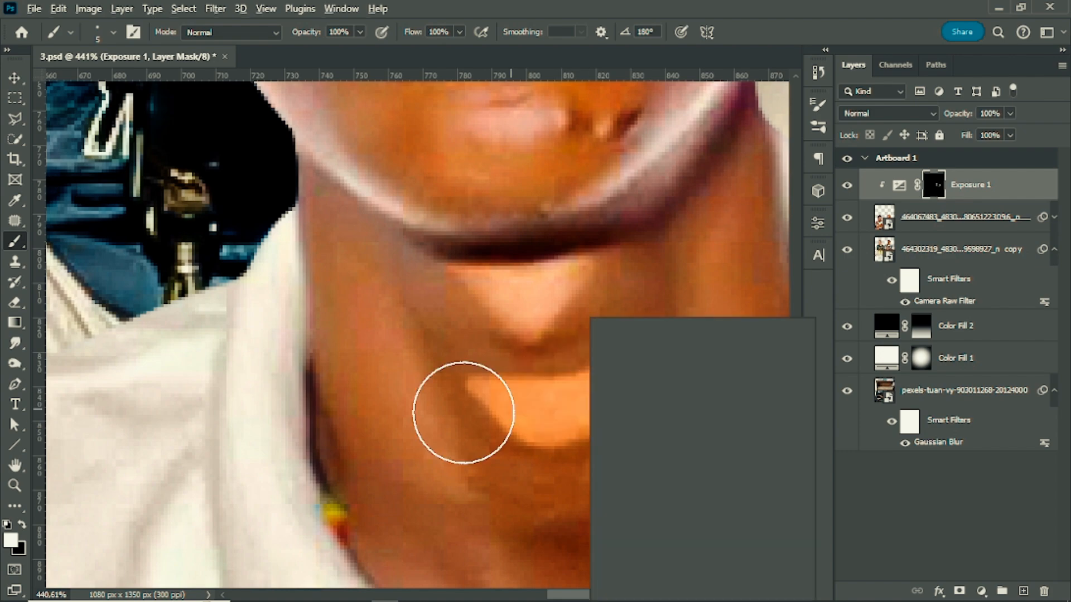
pyautogui.press('x')
pyautogui.moveTo(464, 452); pyautogui.dragTo(615, 478)
pyautogui.scroll(-8, 590, 441)
# Paint a long highlight down the left side of the neck to the collar opening with a 7 px white brush
pyautogui.scroll(4, 587, 454)
pyautogui.keyDown('alt'); pyautogui.rightClick(447, 321); pyautogui.keyUp('alt')
pyautogui.press('x')
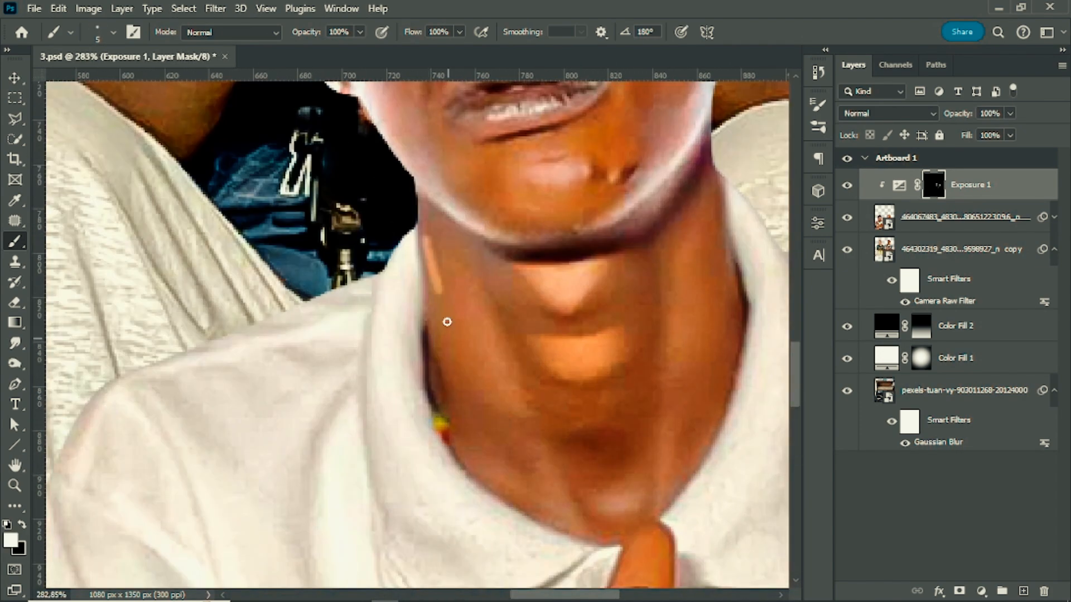
pyautogui.keyDown('alt'); pyautogui.rightClick(462, 291); pyautogui.keyUp('alt')
pyautogui.moveTo(436, 250); pyautogui.dragTo(504, 355)
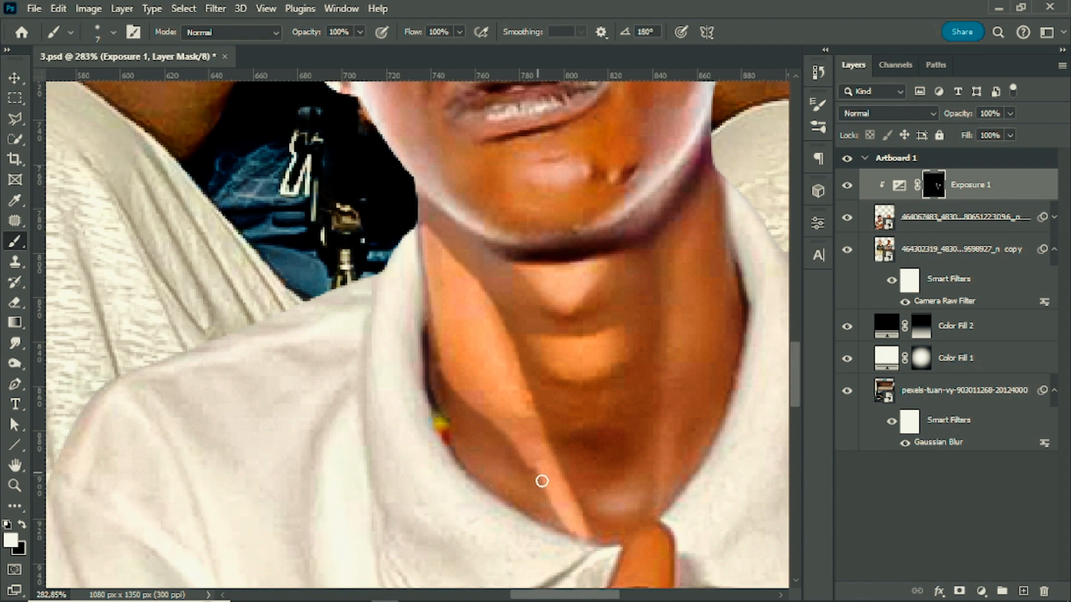
pyautogui.press('x')
pyautogui.press('x')
pyautogui.moveTo(432, 238); pyautogui.dragTo(469, 296)
pyautogui.hotkey('ctrl', 'z')
# Blend the left neck highlight into the skin by painting over it in black with a 23 px soft brush
pyautogui.press('x')
pyautogui.hotkey('ctrl', 'z')
pyautogui.keyDown('alt'); pyautogui.rightClick(435, 243); pyautogui.keyUp('alt')
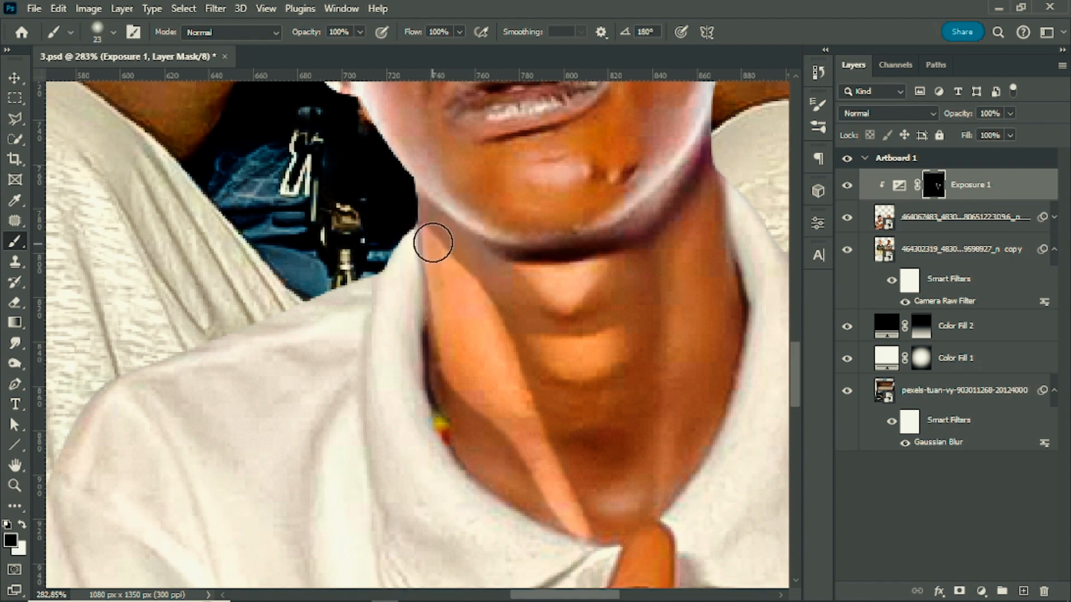
pyautogui.moveTo(435, 244)
pyautogui.mouseDown()
pyautogui.moveTo(512, 355)
pyautogui.moveTo(576, 527)
pyautogui.mouseUp()
pyautogui.scroll(-6, 589, 412)
pyautogui.scroll(4, 566, 374)
pyautogui.keyDown('alt'); pyautogui.rightClick(534, 364); pyautogui.keyUp('alt')
pyautogui.scroll(-1, 591, 404)
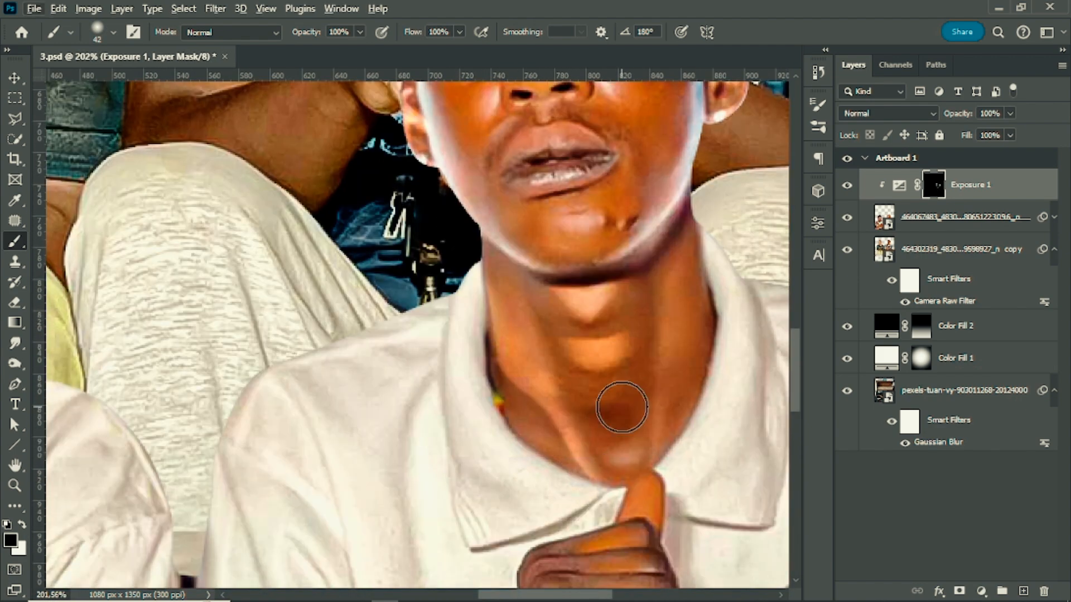
# Highlight the right side of the neck with a 12 px brush, soften it with black, and save the document
pyautogui.scroll(-1, 603, 402)
pyautogui.scroll(1, 638, 448)
pyautogui.keyDown('alt'); pyautogui.rightClick(556, 399); pyautogui.keyUp('alt')
pyautogui.press('x')
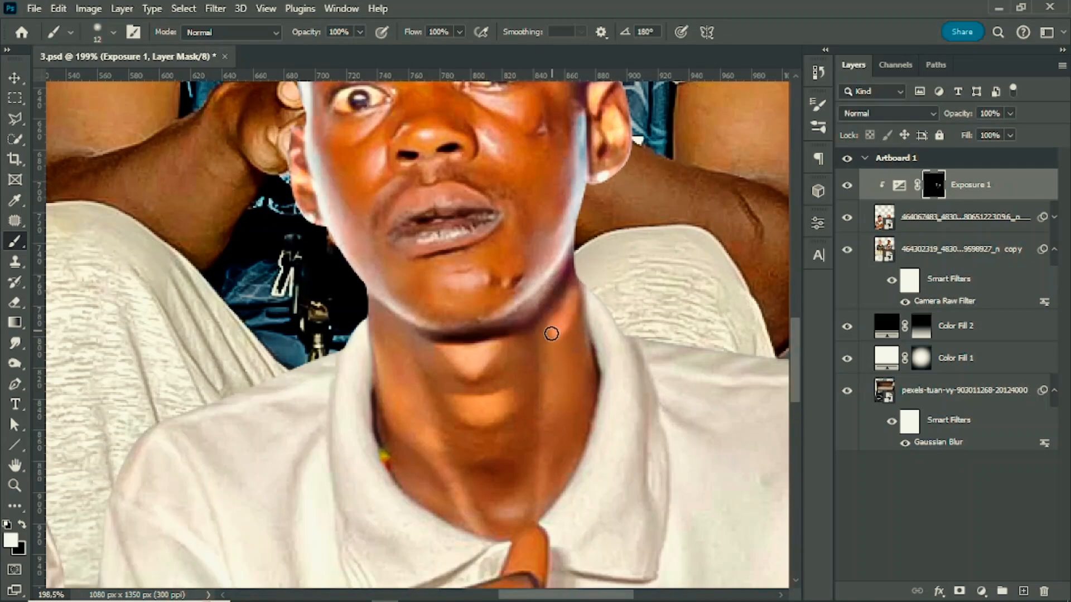
pyautogui.press('x')
pyautogui.moveTo(599, 382)
pyautogui.mouseDown()
pyautogui.moveTo(612, 331)
pyautogui.moveTo(585, 316)
pyautogui.mouseUp()
pyautogui.scroll(-7, 550, 391)
pyautogui.scroll(5, 535, 340)
pyautogui.hotkey('ctrl', 's')
pyautogui.scroll(-4, 480, 347)
pyautogui.scroll(4, 545, 307)
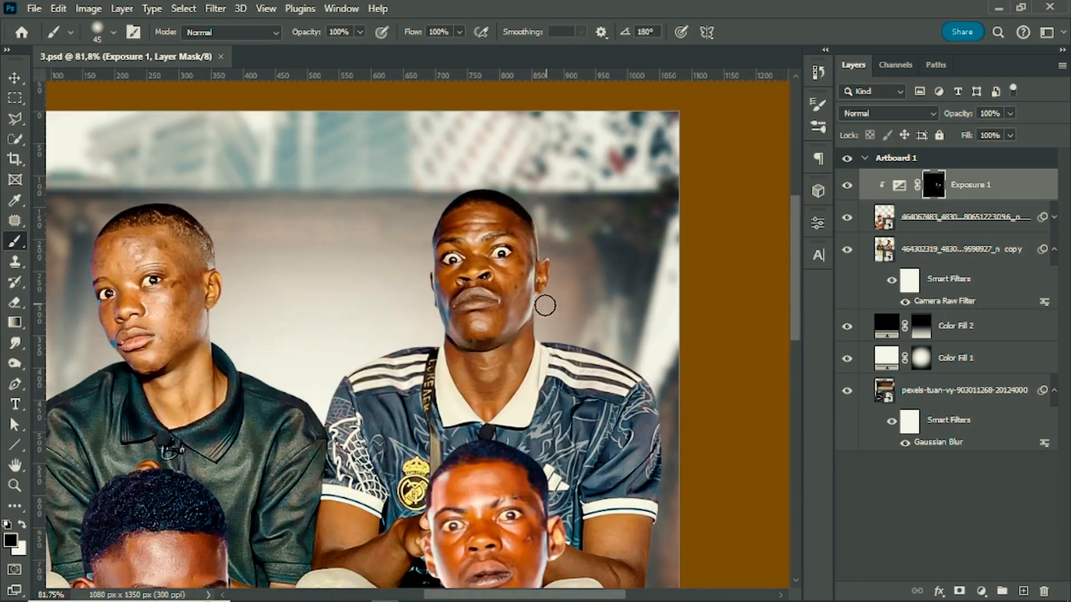
# Paint a rim highlight down the right edge of the front-left man's face and jaw with an 8 px white brush
pyautogui.scroll(-5, 545, 306)
pyautogui.hscroll(-5, 491, 301)
pyautogui.keyDown('alt'); pyautogui.rightClick(438, 289); pyautogui.keyUp('alt')
pyautogui.scroll(8, 433, 296)
pyautogui.keyDown('alt'); pyautogui.rightClick(485, 186); pyautogui.keyUp('alt')
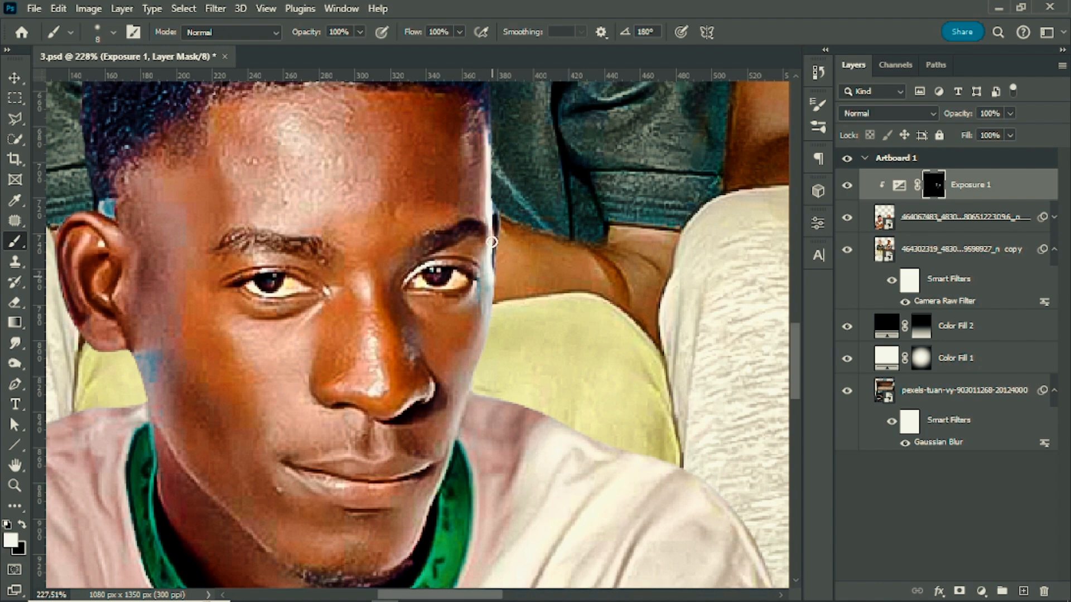
pyautogui.scroll(-2, 483, 334)
pyautogui.moveTo(480, 329); pyautogui.dragTo(468, 294)
pyautogui.scroll(-2, 422, 458)
pyautogui.moveTo(407, 384); pyautogui.dragTo(394, 434)
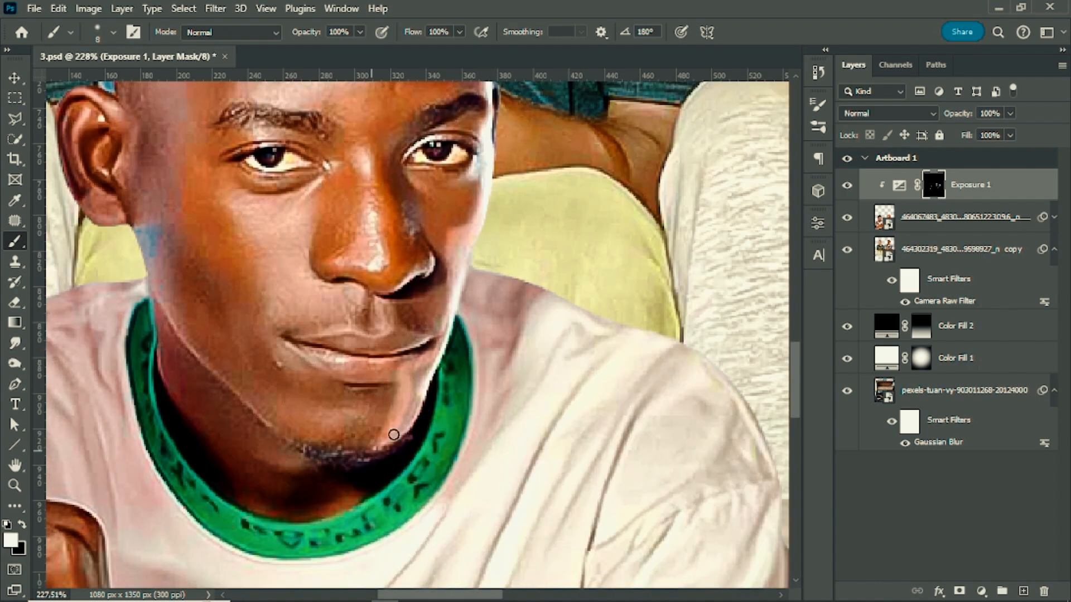
# Blend the highlight on the right side of the front-left man's face into the skin with a 37 px black brush
pyautogui.scroll(1, 419, 305)
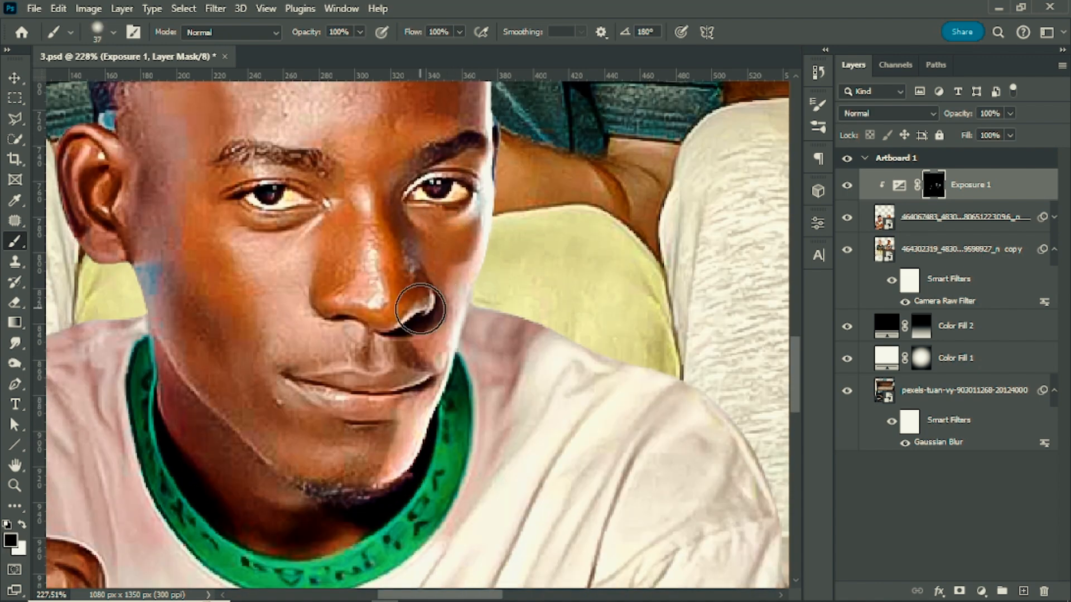
pyautogui.scroll(-1, 402, 347)
pyautogui.scroll(-5, 381, 403)
pyautogui.scroll(4, 527, 357)
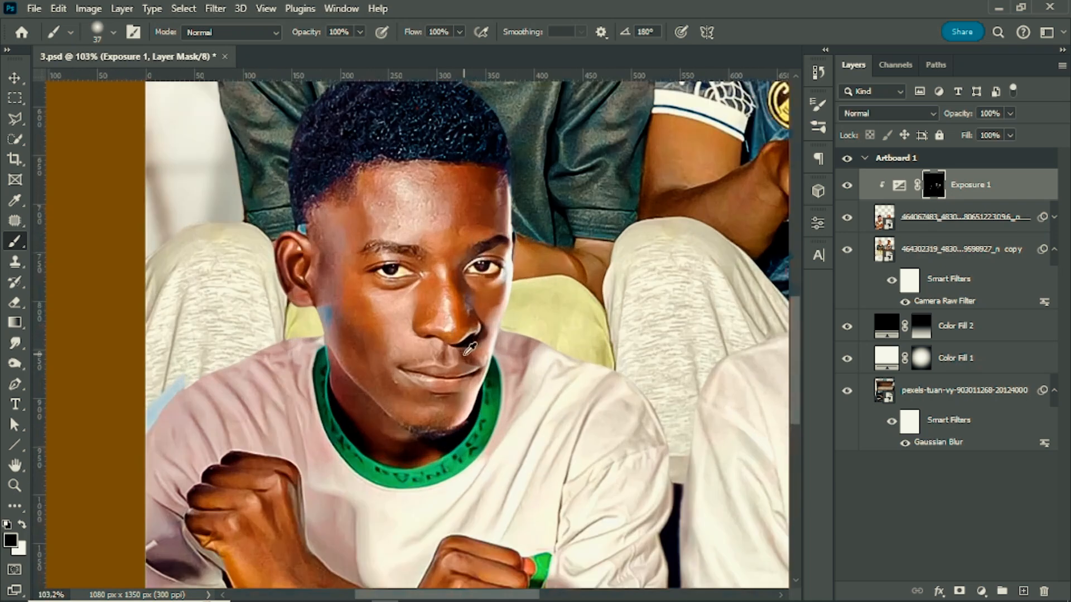
# Paint a thin white highlight along the left jawline of the front-left man with a smaller brush
pyautogui.press('[')
pyautogui.press('[')
pyautogui.press('[')
pyautogui.press('[')
pyautogui.press('[')
pyautogui.scroll(2, 357, 405)
pyautogui.press('x')
pyautogui.moveTo(302, 245); pyautogui.dragTo(351, 363)
# Widen the left jaw highlight below the ear with a 20 px white brush and refine its edge with 13 px black
pyautogui.press(']')
pyautogui.press(']')
pyautogui.press(']')
pyautogui.press(']')
pyautogui.press(']')
pyautogui.press(']')
pyautogui.press(']')
pyautogui.press(']')
pyautogui.press(']')
pyautogui.press(']')
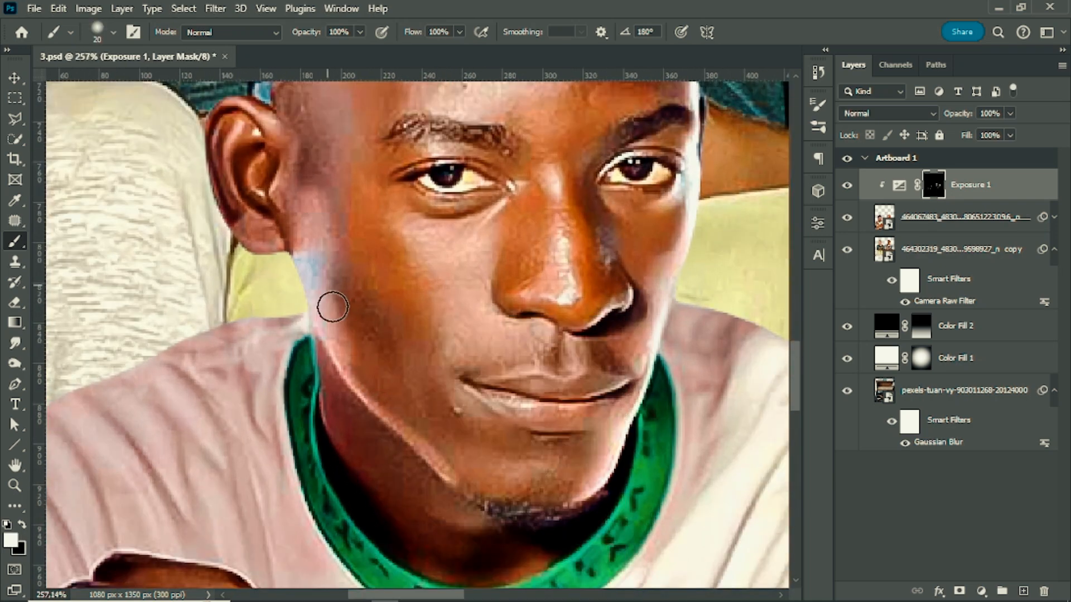
pyautogui.press('x')
pyautogui.press('x')
pyautogui.press('x')
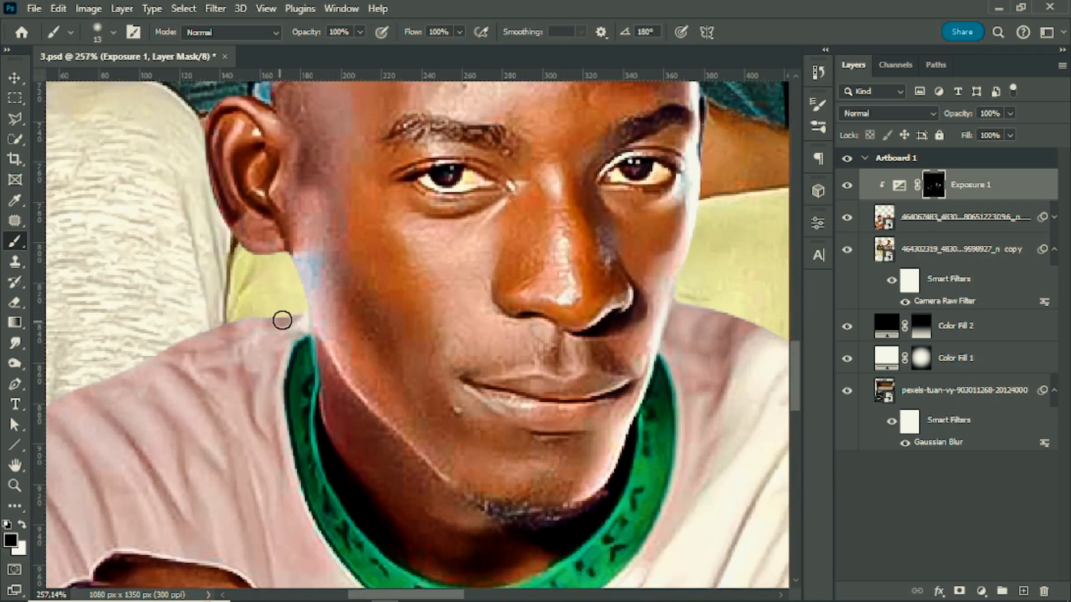
# Paint broad white highlights on the left temple and left cheek of the front-left man
pyautogui.scroll(-2, 321, 376)
pyautogui.scroll(3, 385, 494)
pyautogui.press('x')
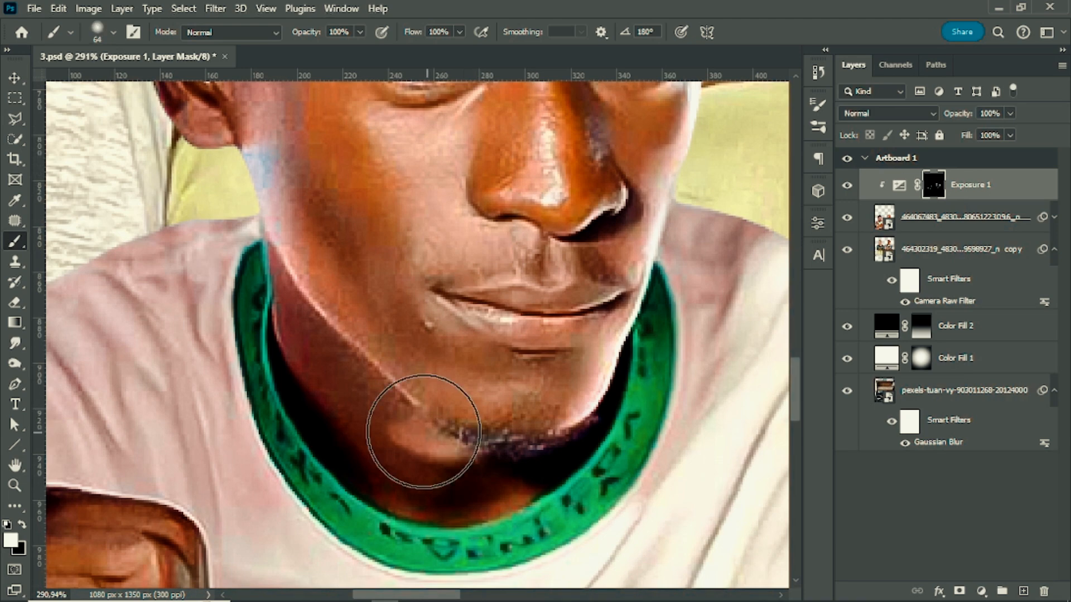
pyautogui.scroll(-8, 371, 437)
pyautogui.press('x')
pyautogui.scroll(5, 391, 341)
pyautogui.moveTo(388, 340); pyautogui.dragTo(338, 329)
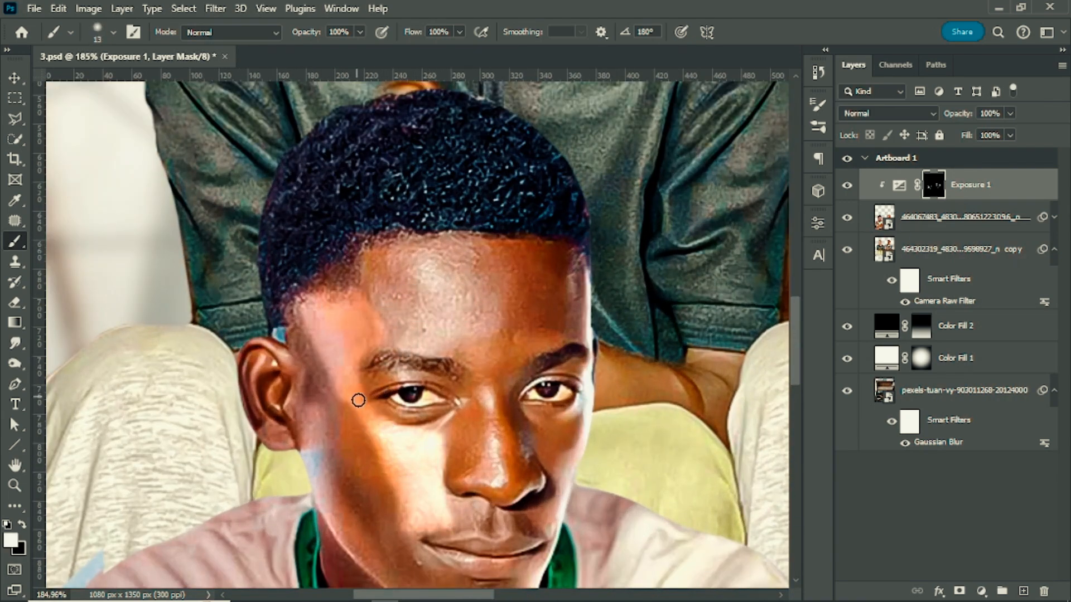
# Soften the edges of the left cheek highlight with a soft black brush of 39 to 52 px
pyautogui.scroll(3, 449, 386)
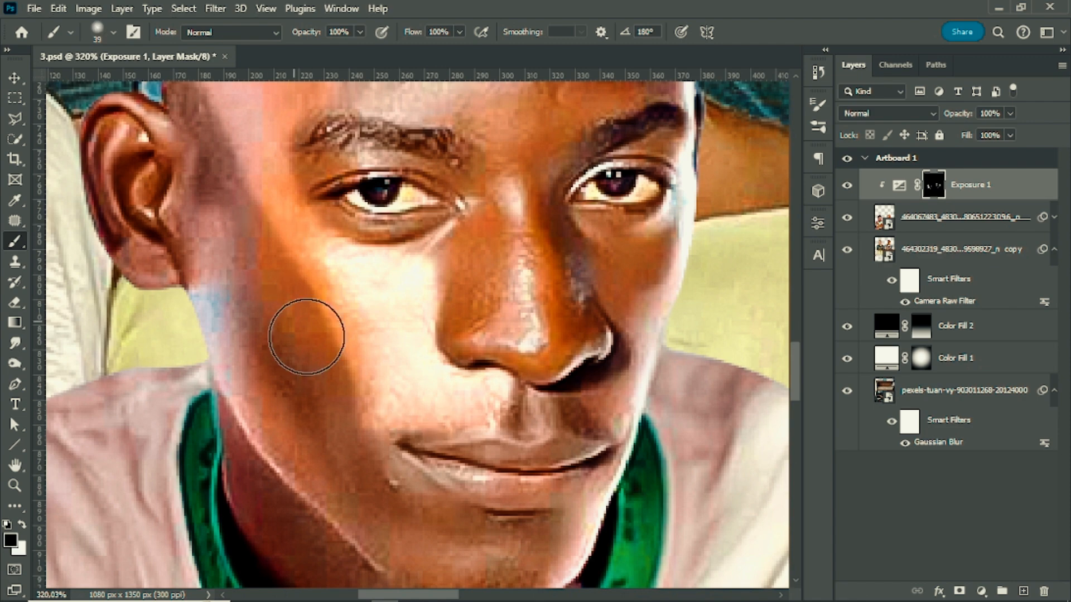
pyautogui.scroll(-2, 486, 312)
pyautogui.scroll(-4, 424, 167)
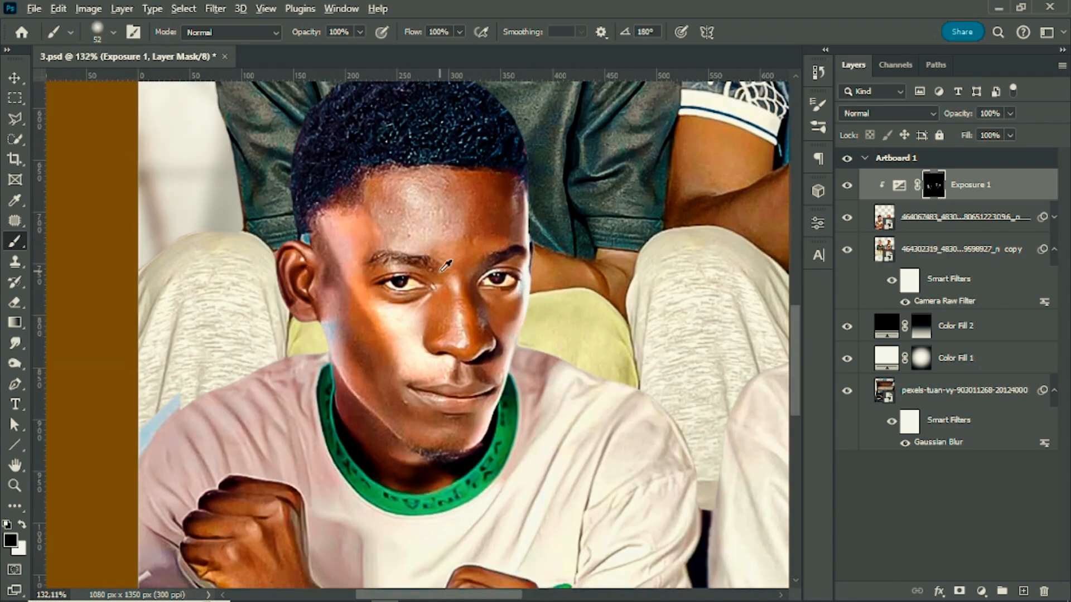
# Paint a white highlight across the front-left man's forehead and soften its edges with an 88 px black brush
pyautogui.scroll(-4, 446, 268)
pyautogui.scroll(3, 401, 249)
pyautogui.moveTo(440, 246); pyautogui.dragTo(424, 243)
pyautogui.scroll(2, 434, 243)
pyautogui.moveTo(505, 217)
pyautogui.mouseDown()
pyautogui.moveTo(483, 203)
pyautogui.moveTo(574, 255)
pyautogui.moveTo(508, 279)
pyautogui.moveTo(483, 234)
pyautogui.mouseUp()
pyautogui.scroll(-4, 497, 271)
pyautogui.keyDown('alt'); pyautogui.moveTo(563, 261); pyautogui.dragTo(600, 260); pyautogui.keyUp('alt')
pyautogui.press('x')
pyautogui.scroll(4, 510, 278)
pyautogui.click(539, 208)
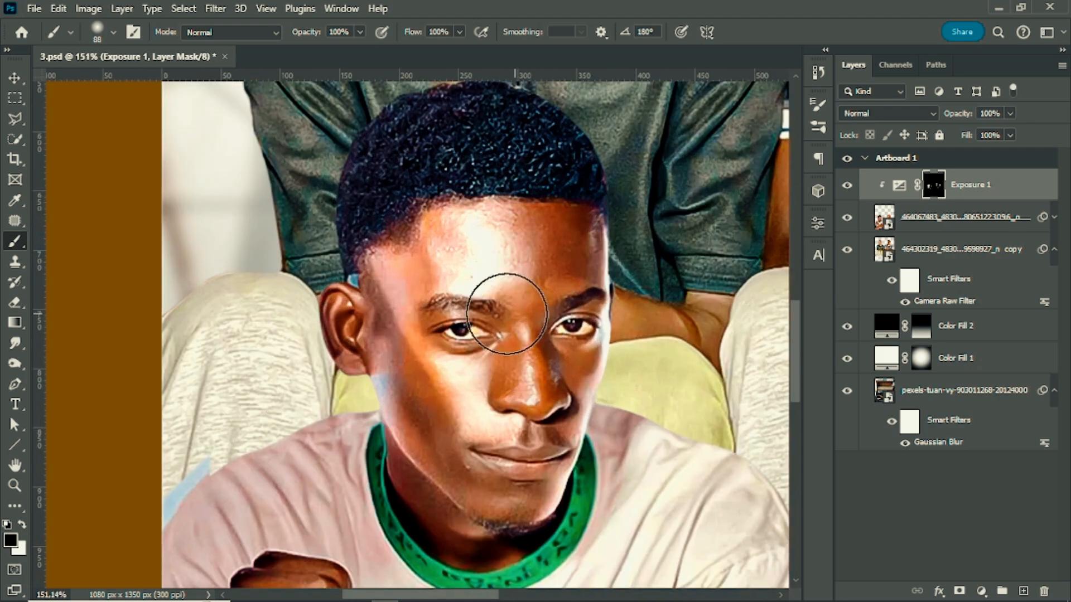
pyautogui.scroll(-6, 566, 293)
pyautogui.scroll(6, 562, 317)
# Outline the edges of the front-left man's lips with highlights using a 4 px white brush
pyautogui.scroll(3, 543, 384)
pyautogui.keyDown('alt'); pyautogui.moveTo(575, 371); pyautogui.dragTo(529, 371); pyautogui.keyUp('alt')
pyautogui.scroll(3, 555, 415)
pyautogui.rightClick(555, 401)
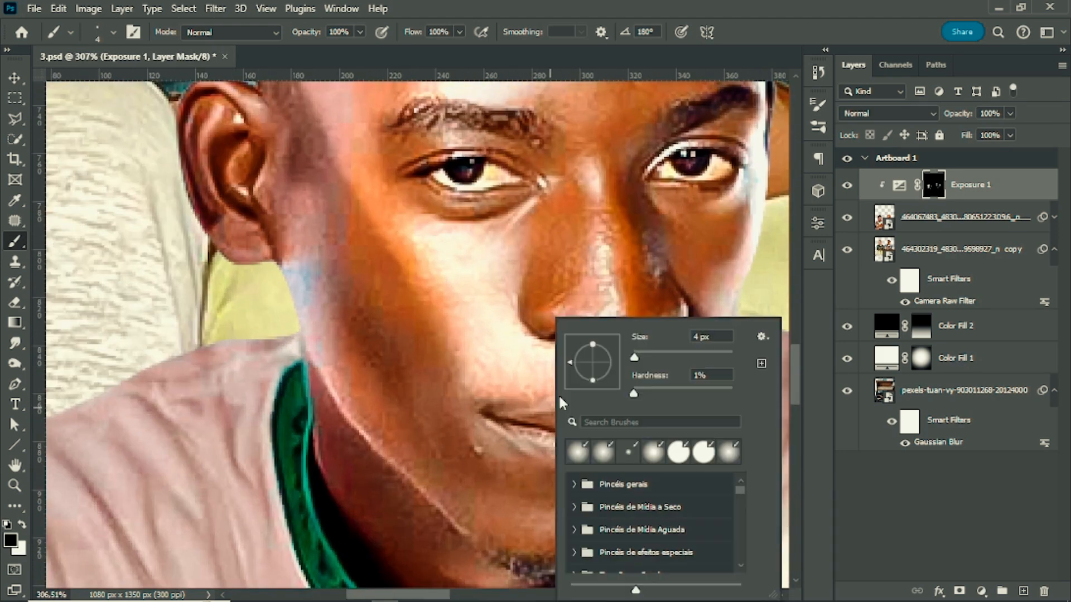
pyautogui.click(529, 392)
pyautogui.press('x')
pyautogui.moveTo(572, 405)
pyautogui.mouseDown()
pyautogui.moveTo(509, 416)
pyautogui.moveTo(448, 381)
pyautogui.mouseUp()
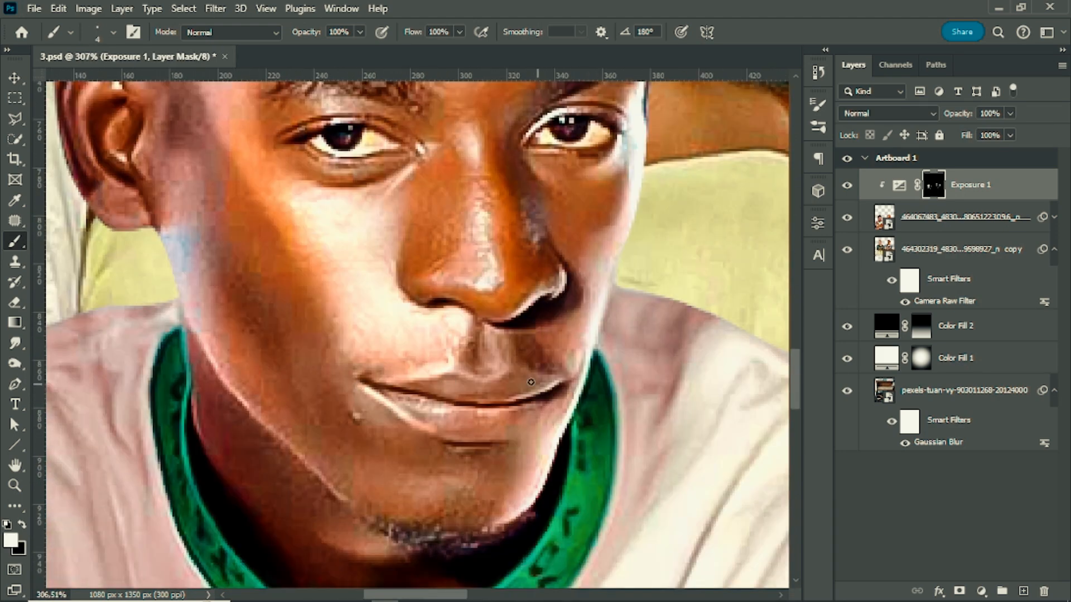
pyautogui.scroll(-1, 495, 331)
pyautogui.moveTo(560, 356); pyautogui.dragTo(468, 371)
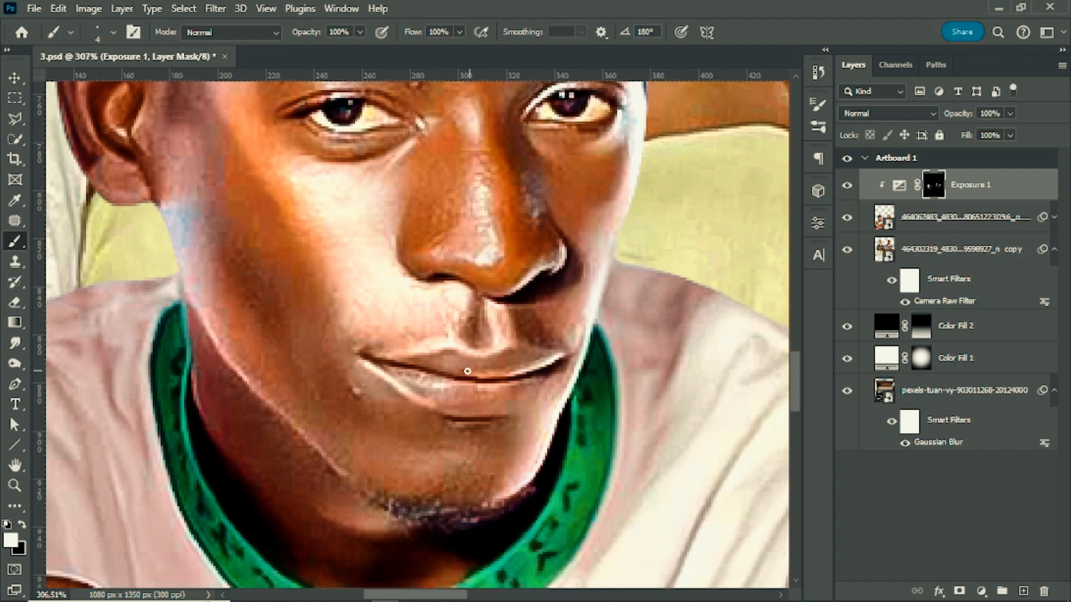
# Highlight the front-left man's nose in white and soften the result with a 76 px black brush
pyautogui.scroll(-14, 397, 418)
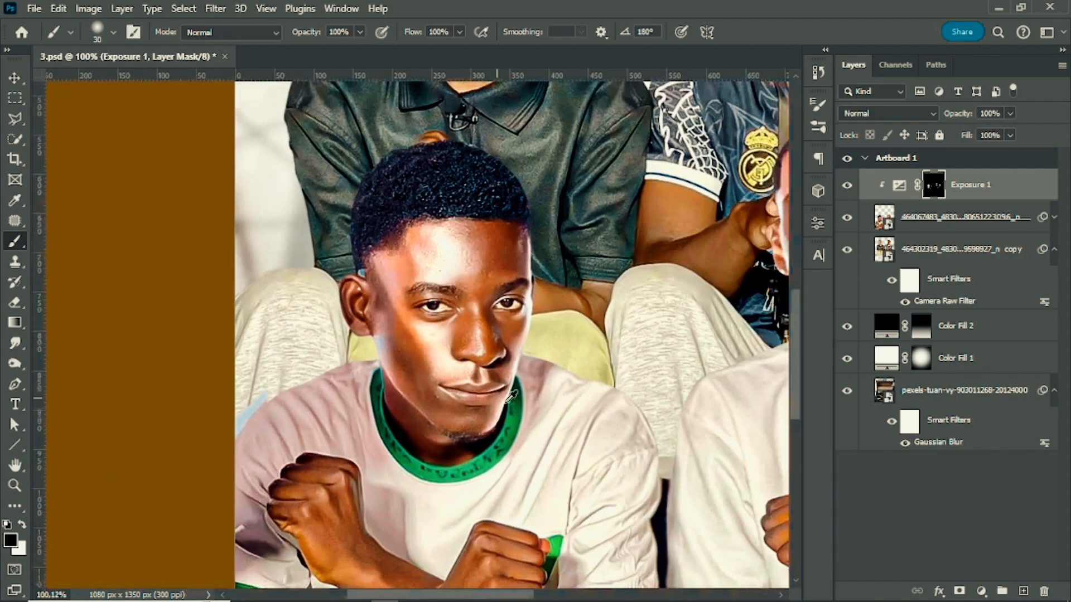
pyautogui.scroll(9, 502, 302)
pyautogui.press('[')
pyautogui.press('[')
pyautogui.press('[')
pyautogui.press('x')
pyautogui.scroll(-1, 424, 335)
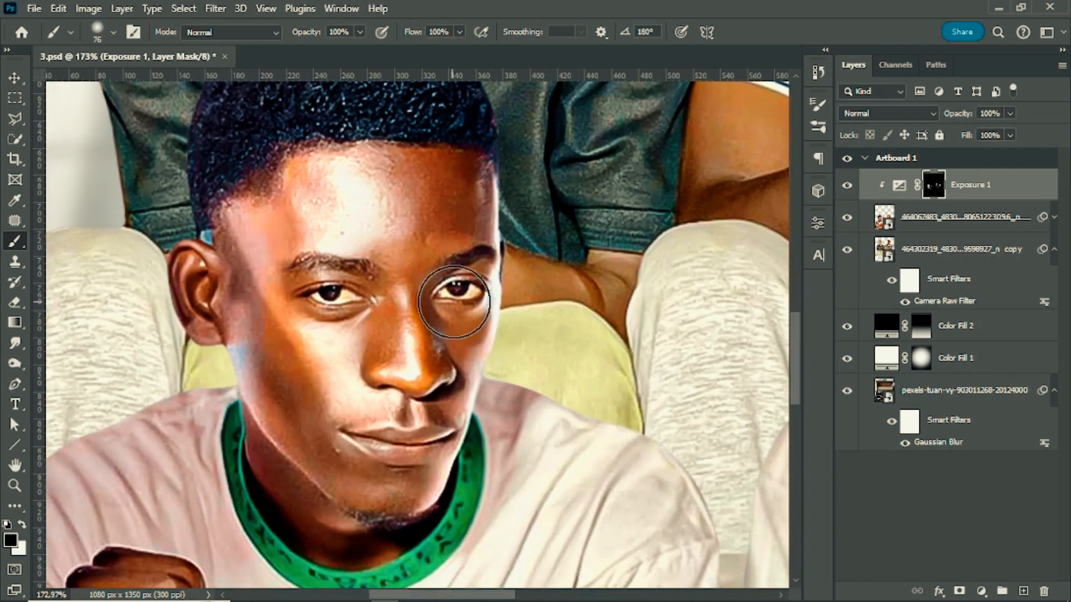
# Paint a highlight under the front-left man's left-side eye with a 5 px white brush and refine it with 11 px black
pyautogui.keyDown('alt'); pyautogui.rightClick(399, 313); pyautogui.keyUp('alt')
pyautogui.scroll(5, 385, 313)
pyautogui.keyDown('alt'); pyautogui.rightClick(370, 311); pyautogui.keyUp('alt')
pyautogui.press('x')
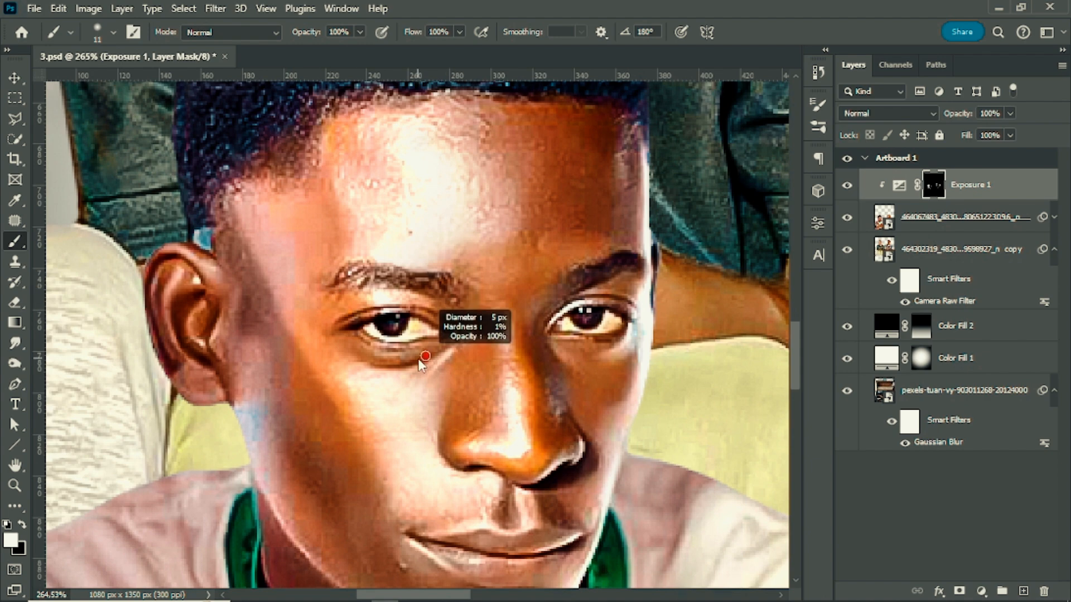
pyautogui.scroll(2, 422, 363)
pyautogui.moveTo(453, 344); pyautogui.dragTo(335, 341)
pyautogui.scroll(-4, 497, 329)
pyautogui.press('x')
pyautogui.scroll(1, 449, 363)
pyautogui.keyDown('alt'); pyautogui.rightClick(448, 370); pyautogui.keyUp('alt')
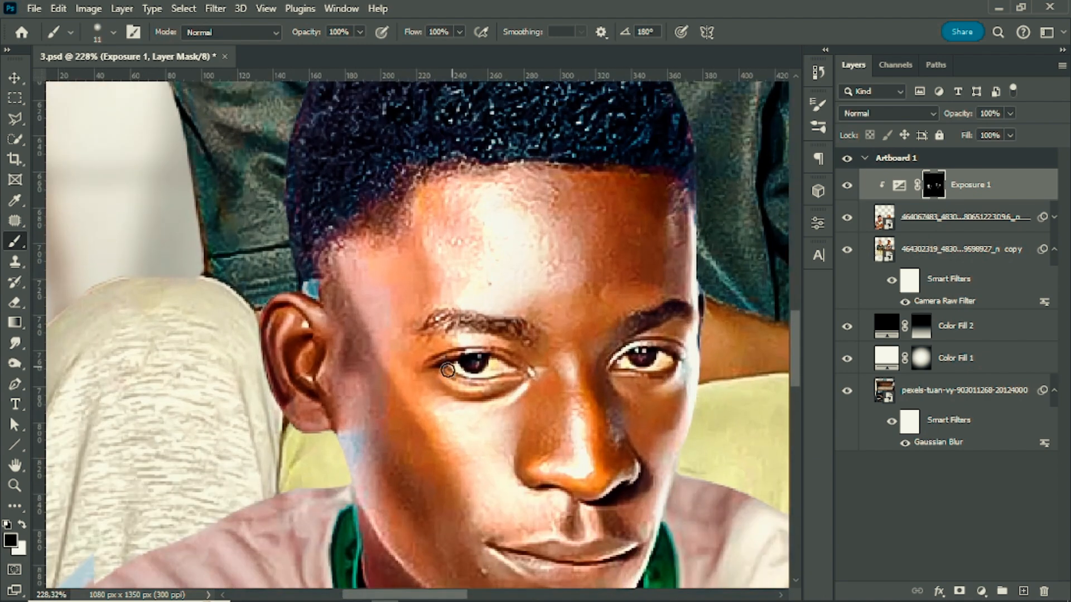
# Paint fine highlights around the right nostril and above the upper lip with a 4 px white brush
pyautogui.scroll(-2, 601, 351)
pyautogui.scroll(5, 613, 452)
pyautogui.keyDown('alt'); pyautogui.rightClick(599, 392); pyautogui.keyUp('alt')
pyautogui.press('x')
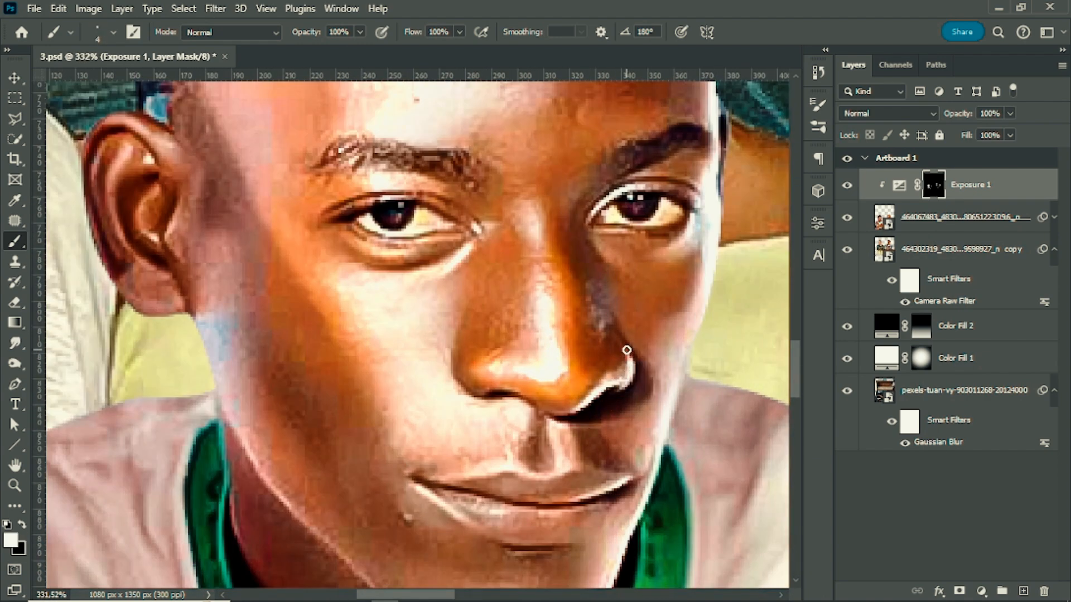
pyautogui.moveTo(627, 351); pyautogui.dragTo(496, 447)
pyautogui.scroll(-5, 556, 322)
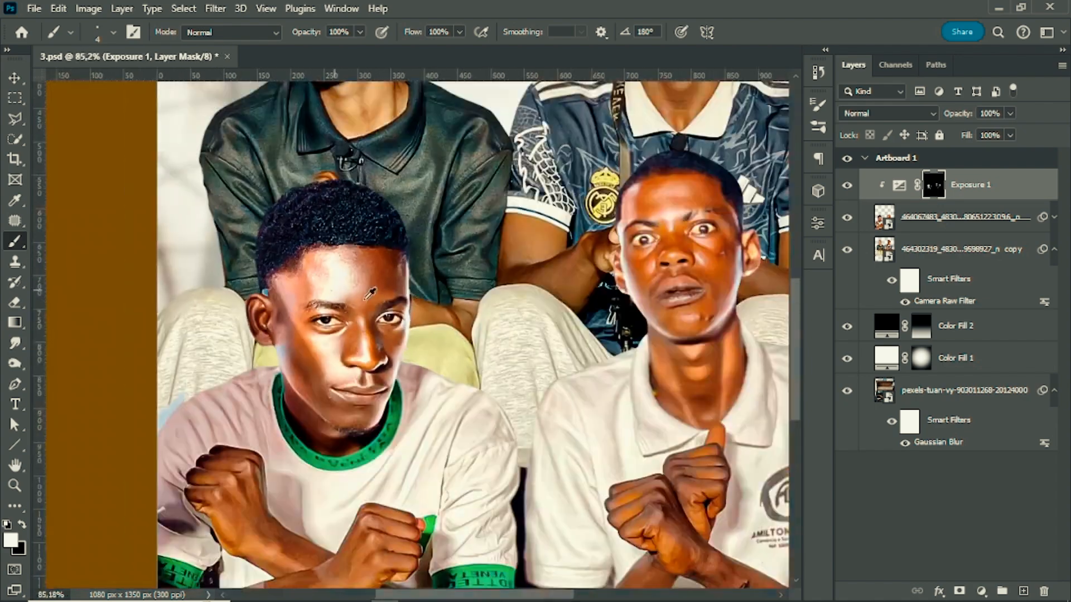
# Paint thin highlights along the rim and inner folds of the front-left man's ear with a 4 px white brush
pyautogui.scroll(6, 323, 255)
pyautogui.scroll(-3, 324, 255)
pyautogui.scroll(2, 284, 252)
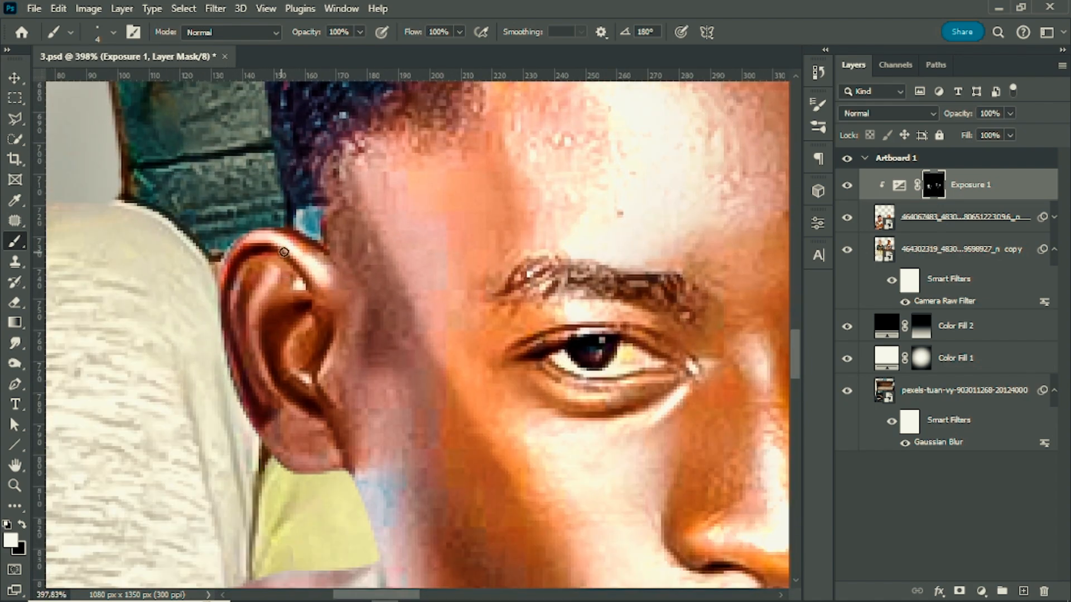
pyautogui.scroll(-2, 307, 417)
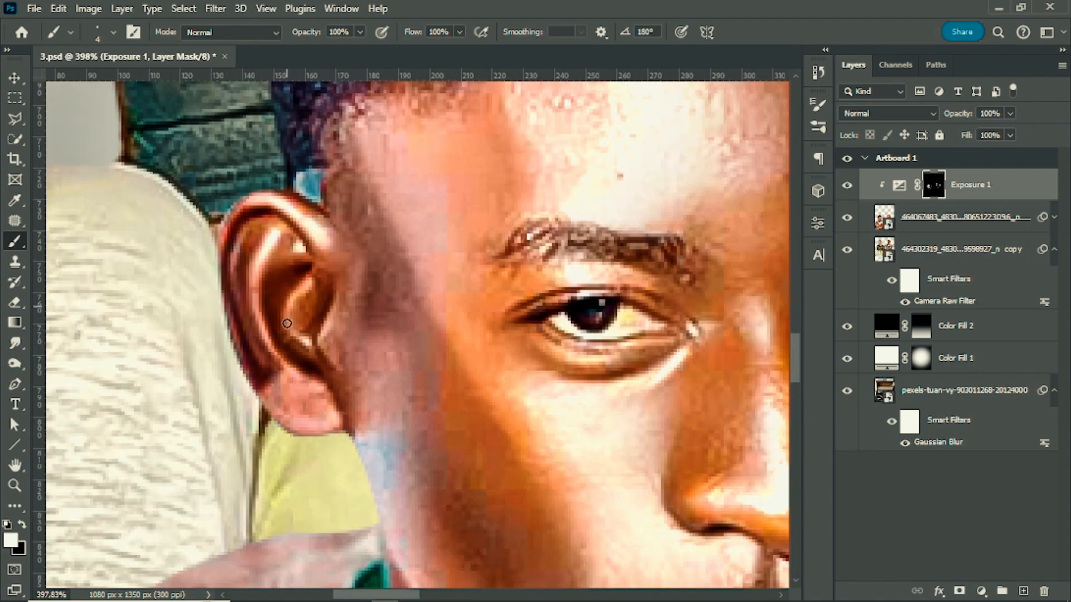
pyautogui.scroll(-6, 290, 231)
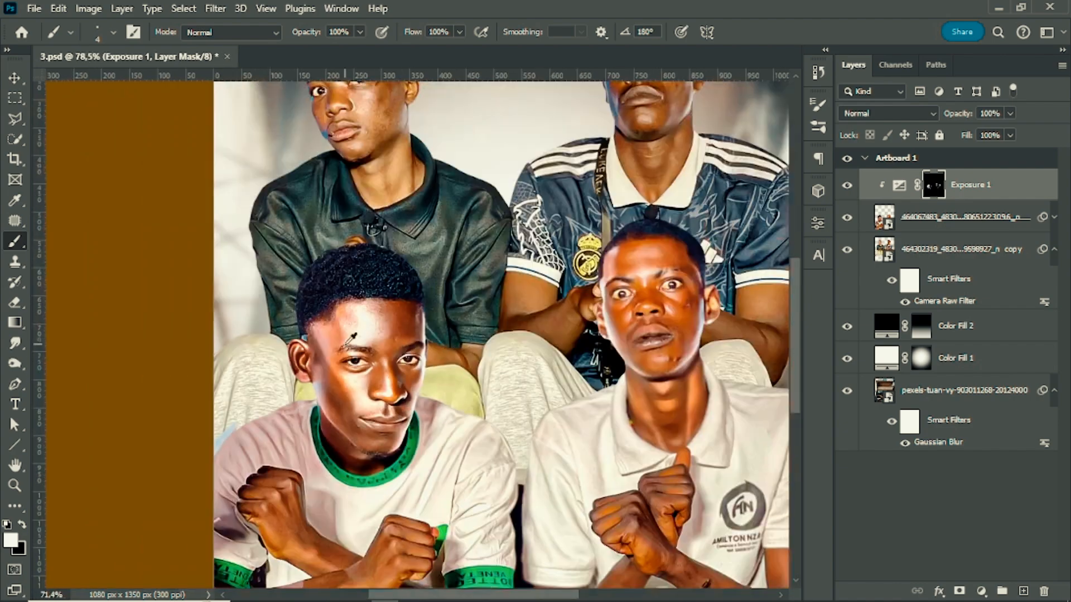
# Paint a highlight on the left temple of the front-right man with an 11 px white brush
pyautogui.scroll(1, 481, 401)
pyautogui.scroll(6, 697, 212)
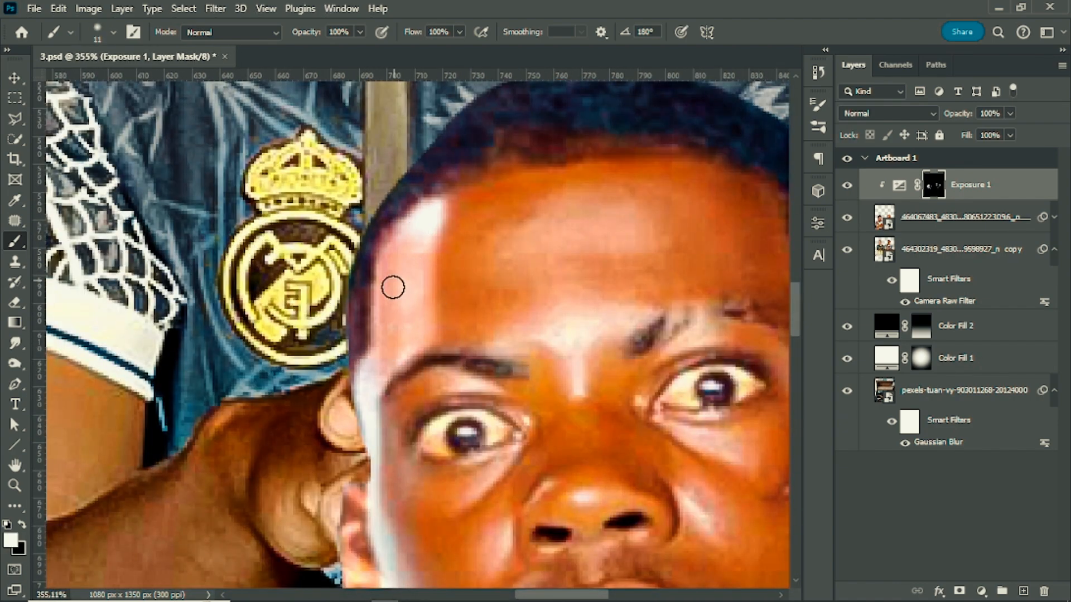
pyautogui.scroll(-4, 393, 287)
pyautogui.scroll(5, 399, 342)
# Paint a rim highlight down the left side of the front-right man's face and around the jaw with an 8 px brush
pyautogui.press('[')
pyautogui.press('[')
pyautogui.press('[')
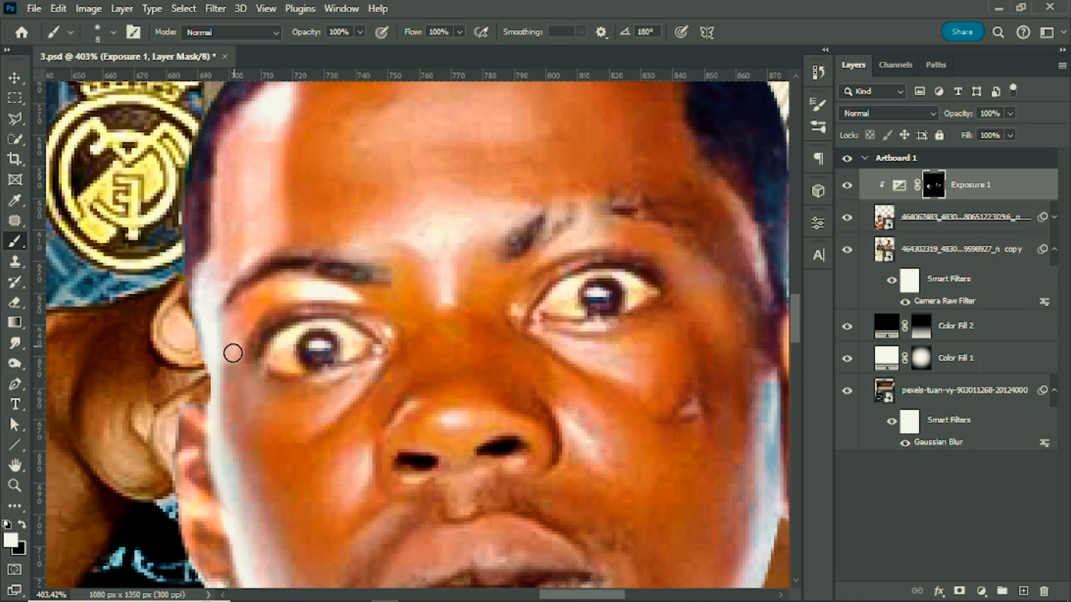
pyautogui.scroll(-3, 233, 354)
pyautogui.scroll(1, 229, 313)
pyautogui.scroll(-1, 234, 335)
pyautogui.scroll(3, 343, 490)
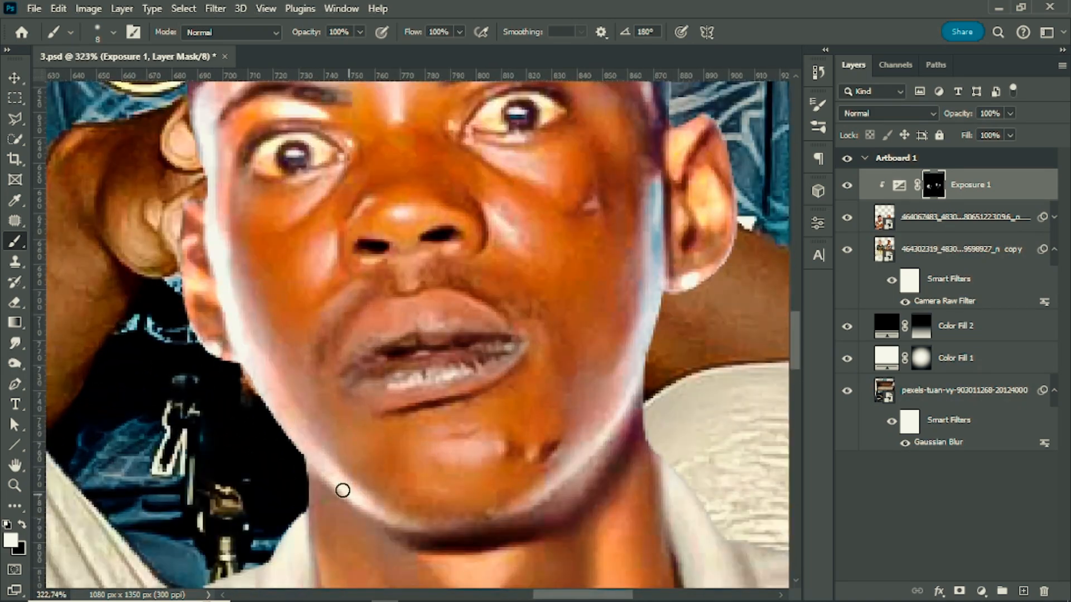
# Highlight the area between the front-right man's eyebrows with a 9 px white brush and soften it with 55 px black
pyautogui.scroll(-6, 343, 490)
pyautogui.scroll(8, 443, 309)
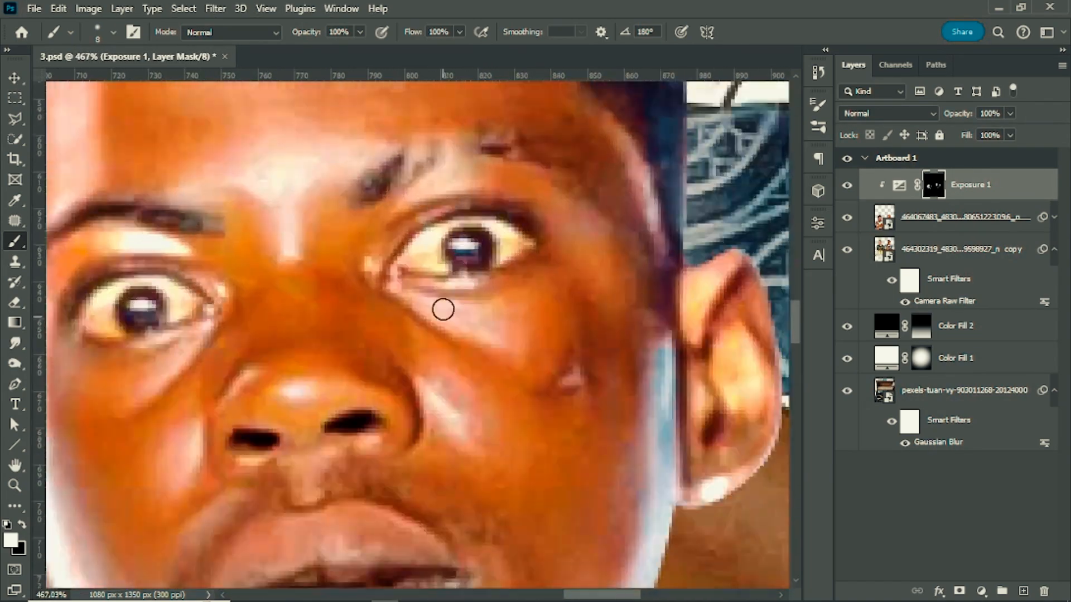
pyautogui.scroll(3, 443, 309)
pyautogui.scroll(-1, 324, 337)
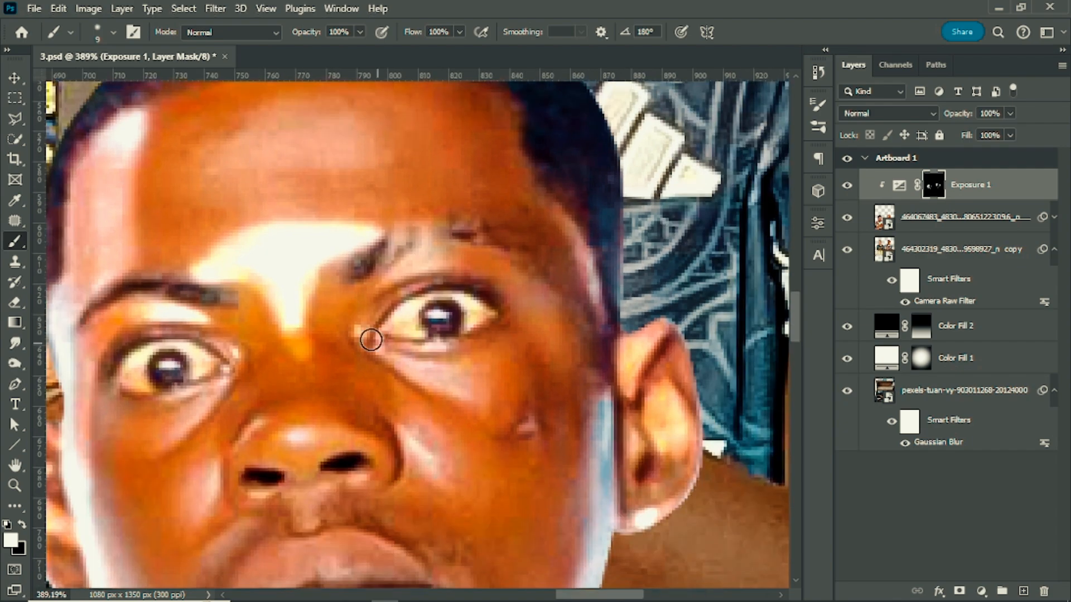
pyautogui.hscroll(-3, 391, 251)
pyautogui.press('[')
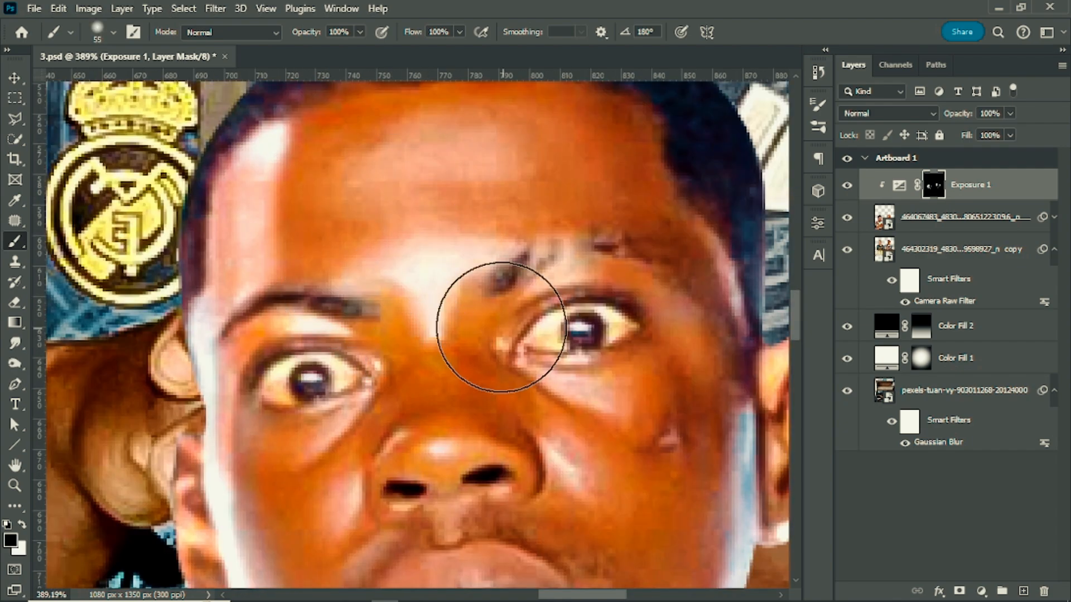
# Touch up the highlight below the front-left man's ear with a 13 px brush, alternating white and black
pyautogui.scroll(-9, 502, 327)
pyautogui.scroll(7, 483, 330)
pyautogui.press('[')
pyautogui.press('[')
pyautogui.press('[')
pyautogui.press('[')
pyautogui.press('[')
pyautogui.press('[')
pyautogui.press('[')
pyautogui.press('[')
pyautogui.scroll(-6, 483, 329)
pyautogui.scroll(4, 381, 327)
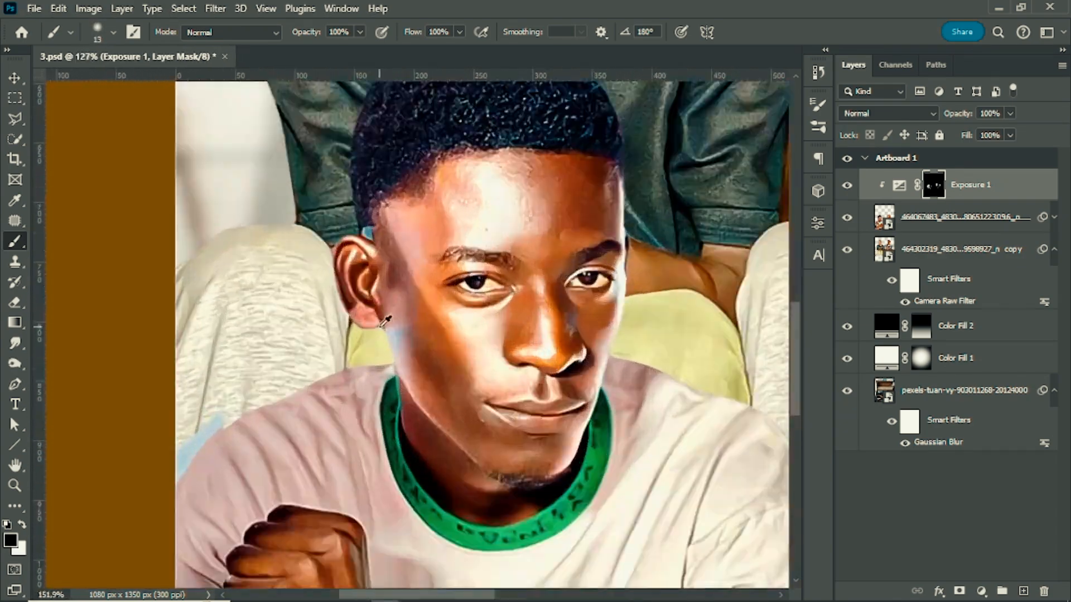
pyautogui.scroll(2, 385, 320)
pyautogui.press('x')
pyautogui.press('x')
pyautogui.scroll(-4, 540, 527)
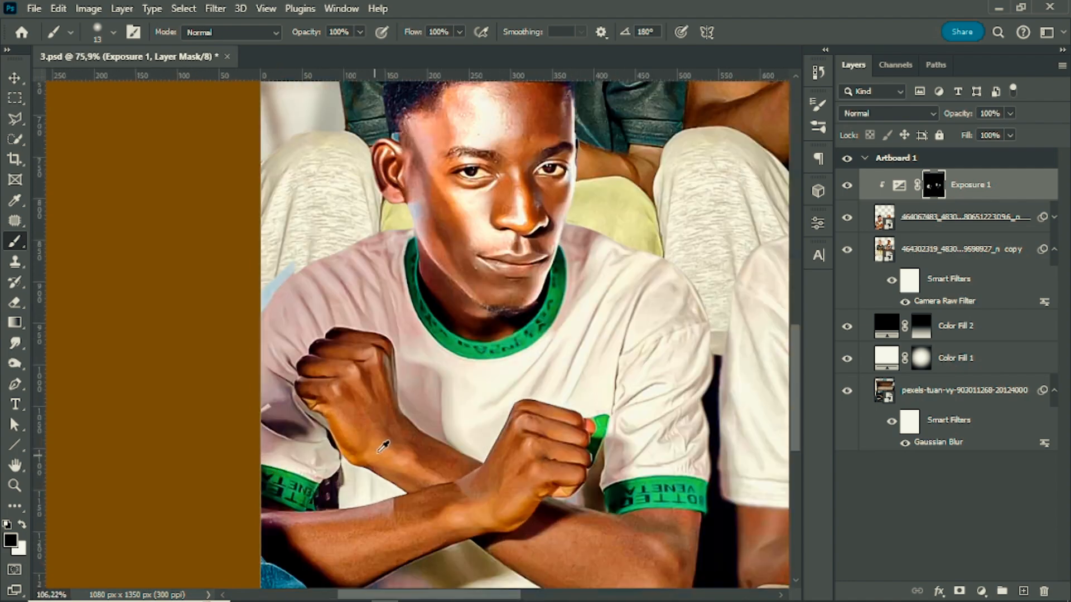
# Highlight the upper fingers of the front-left man's right-hand-side fist in white and soften them with a 34 px black brush
pyautogui.scroll(6, 560, 427)
pyautogui.press('x')
pyautogui.scroll(-3, 527, 334)
pyautogui.keyDown('alt'); pyautogui.rightClick(528, 373); pyautogui.keyUp('alt')
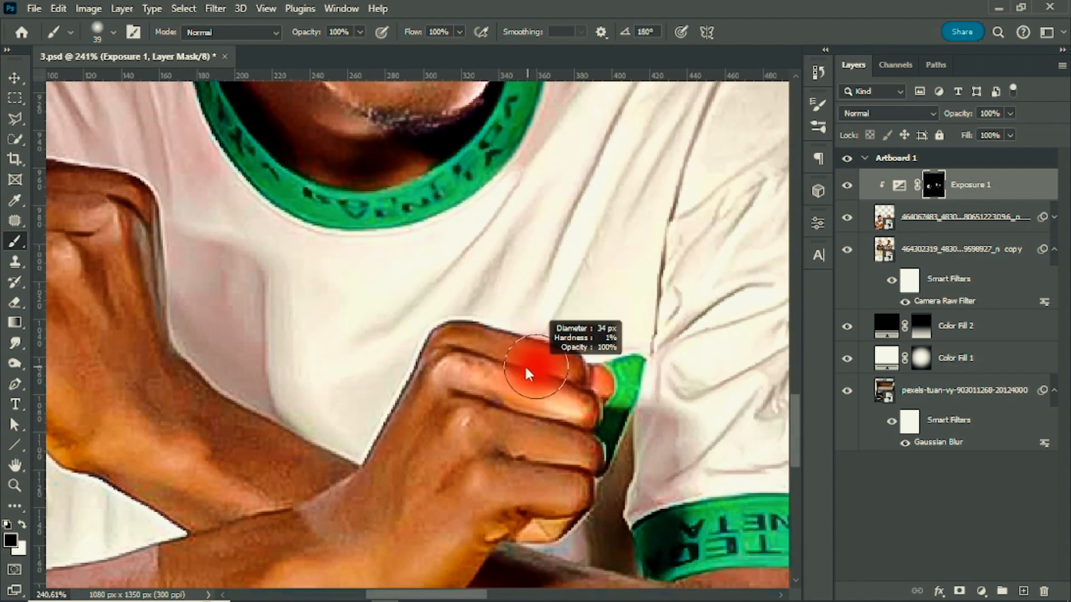
# Paint white highlights along the middle fingers of the same fist and blend them with a 41 px black brush
pyautogui.scroll(4, 535, 373)
pyautogui.press('x')
pyautogui.moveTo(588, 372); pyautogui.dragTo(408, 327)
pyautogui.scroll(3, 575, 413)
pyautogui.moveTo(468, 407); pyautogui.dragTo(613, 437)
pyautogui.press('x')
pyautogui.keyDown('alt'); pyautogui.rightClick(421, 437); pyautogui.keyUp('alt')
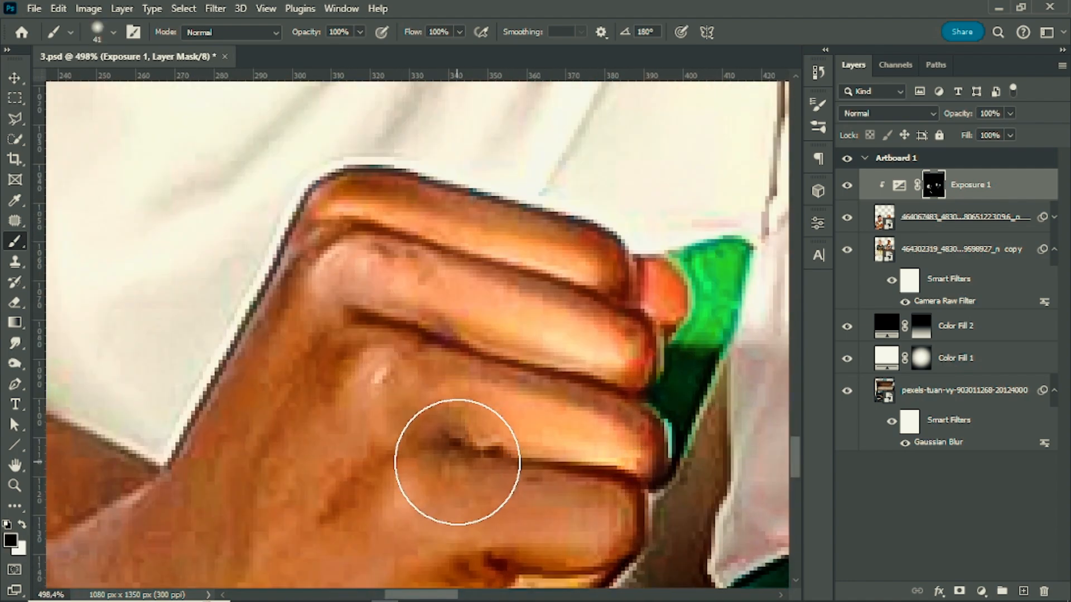
pyautogui.scroll(-6, 457, 467)
pyautogui.keyDown('alt'); pyautogui.rightClick(463, 431); pyautogui.keyUp('alt')
# Paint a white highlight along the lowest finger of the fist and blend it with black
pyautogui.scroll(5, 470, 449)
pyautogui.press('x')
pyautogui.moveTo(516, 414)
pyautogui.mouseDown()
pyautogui.moveTo(409, 425)
pyautogui.moveTo(351, 393)
pyautogui.mouseUp()
pyautogui.press('x')
pyautogui.keyDown('alt'); pyautogui.rightClick(407, 430); pyautogui.keyUp('alt')
pyautogui.keyDown('alt'); pyautogui.rightClick(282, 386); pyautogui.keyUp('alt')
# Paint bright white highlights on the knuckles of the fist, enlarging the brush to 24 px
pyautogui.press('x')
pyautogui.moveTo(355, 308); pyautogui.dragTo(342, 336)
pyautogui.keyDown('alt'); pyautogui.rightClick(348, 240); pyautogui.keyUp('alt')
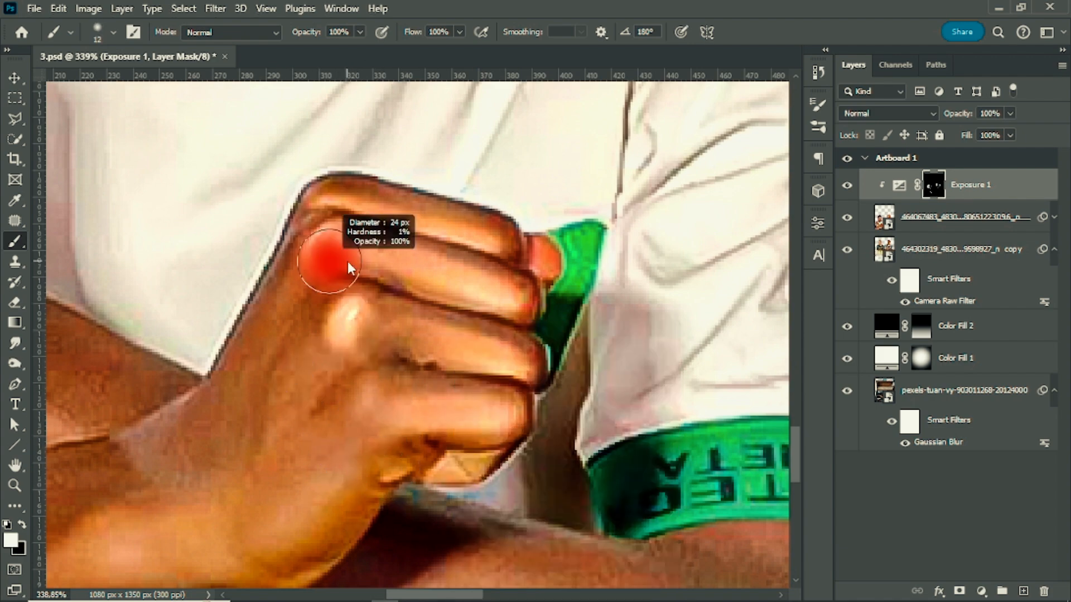
# Paint a white highlight along the top knuckle and tendon of the front-left man's other fist and soften it with a 25 px black brush
pyautogui.scroll(-5, 351, 359)
pyautogui.scroll(4, 282, 279)
pyautogui.scroll(1, 281, 277)
pyautogui.keyDown('alt'); pyautogui.rightClick(251, 283); pyautogui.keyUp('alt')
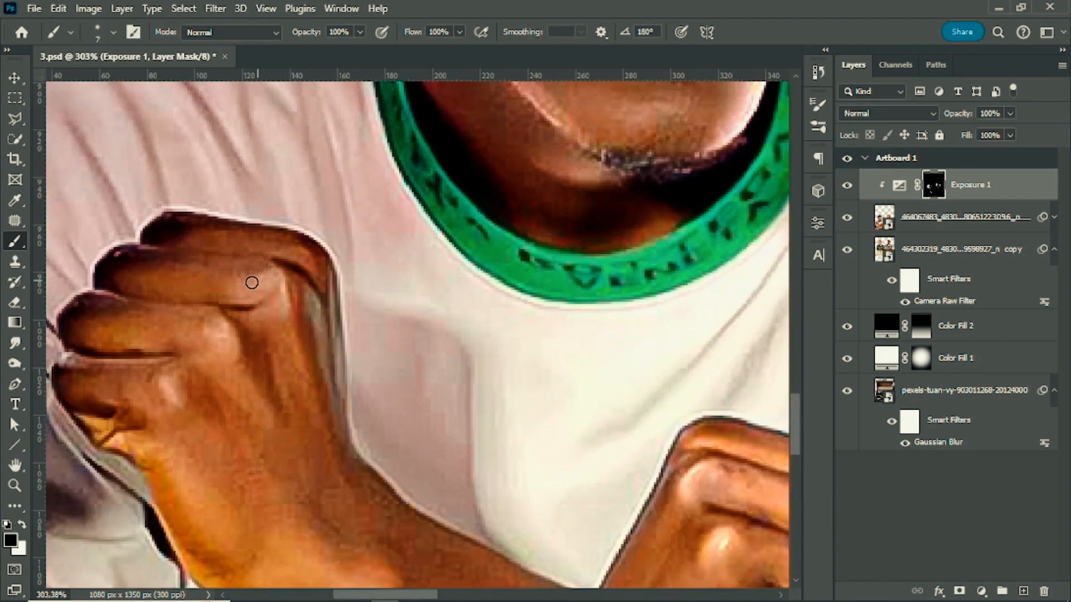
pyautogui.press('x')
pyautogui.keyDown('alt'); pyautogui.rightClick(240, 341); pyautogui.keyUp('alt')
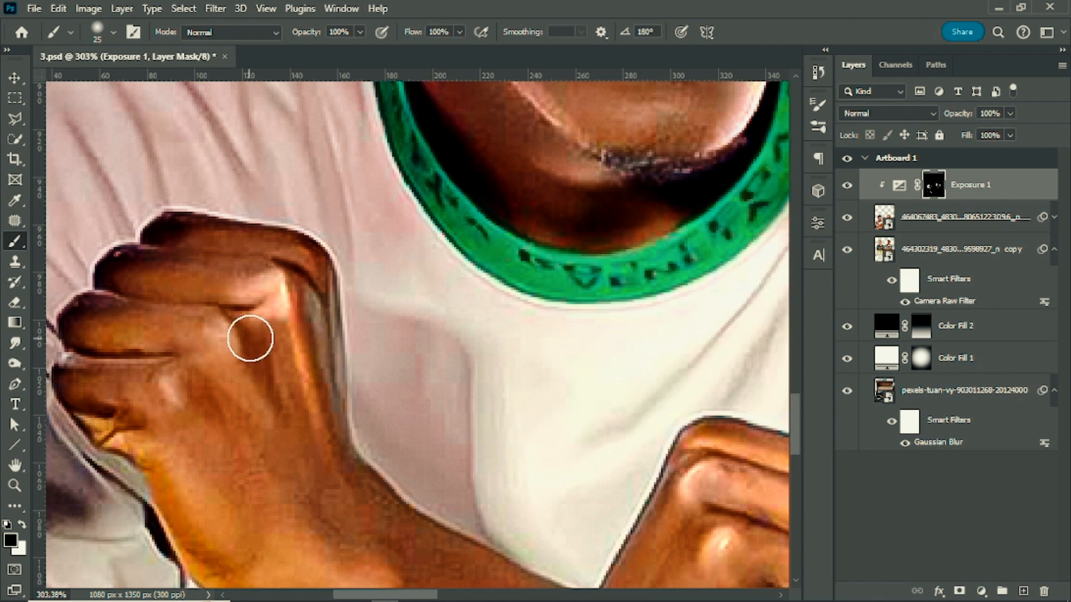
# Highlight the second knuckle and its tendon on that fist in white and blend them with a 36 px black brush
pyautogui.press('x')
pyautogui.keyDown('alt'); pyautogui.rightClick(251, 338); pyautogui.keyUp('alt')
pyautogui.keyDown('alt'); pyautogui.rightClick(145, 313); pyautogui.keyUp('alt')
pyautogui.press('x')
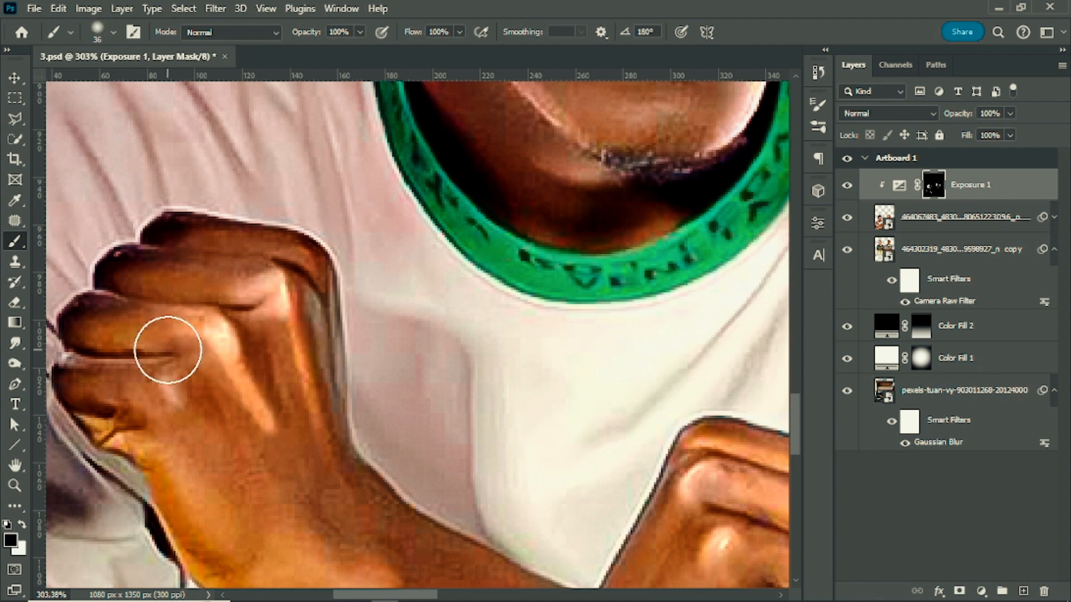
# Highlight the third knuckle and the hand's inner edge with a fine white brush and soften the strokes with a 35 px black brush
pyautogui.scroll(-2, 352, 424)
pyautogui.scroll(1, 253, 357)
pyautogui.scroll(-1, 310, 424)
pyautogui.scroll(1, 390, 399)
pyautogui.keyDown('alt'); pyautogui.rightClick(333, 369); pyautogui.keyUp('alt')
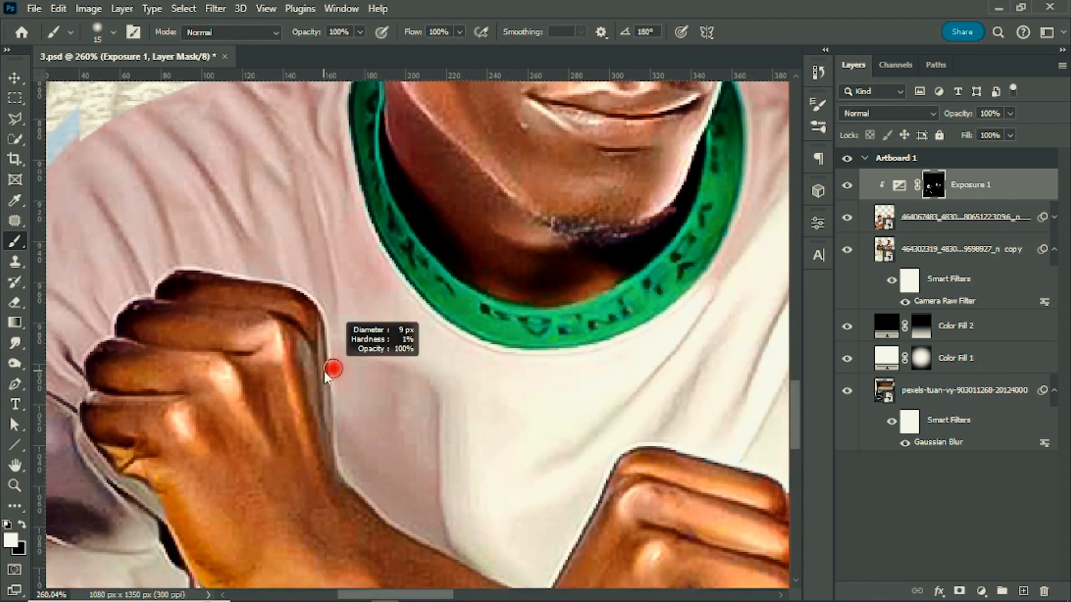
pyautogui.press('x')
pyautogui.scroll(-3, 335, 391)
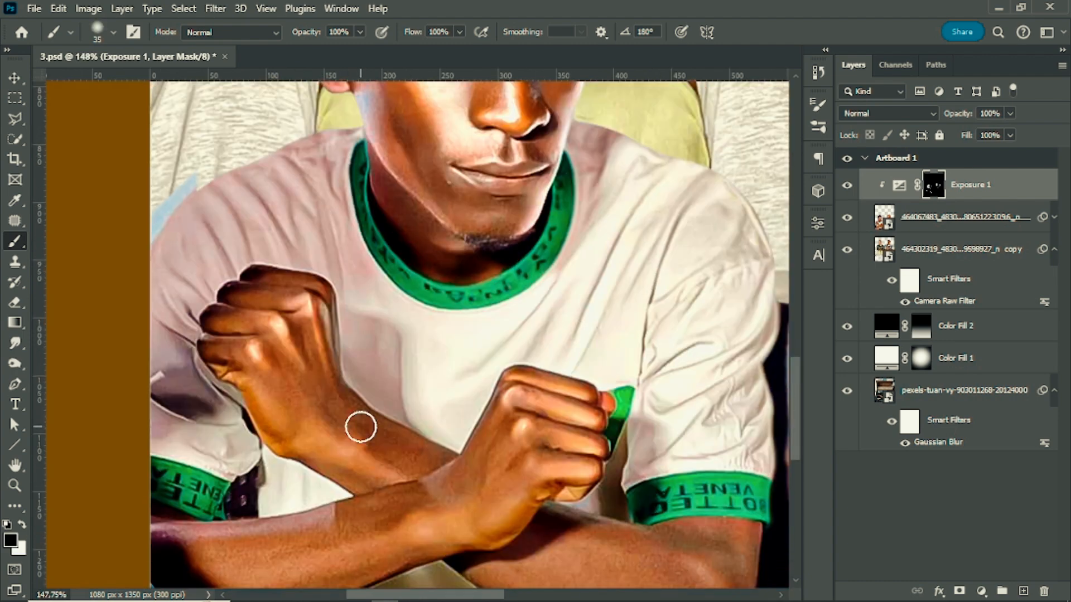
# Paint white highlights along the front-left man's rear wrist and forearm with a 10 px brush and blend them with black
pyautogui.scroll(1, 346, 430)
pyautogui.scroll(2, 368, 475)
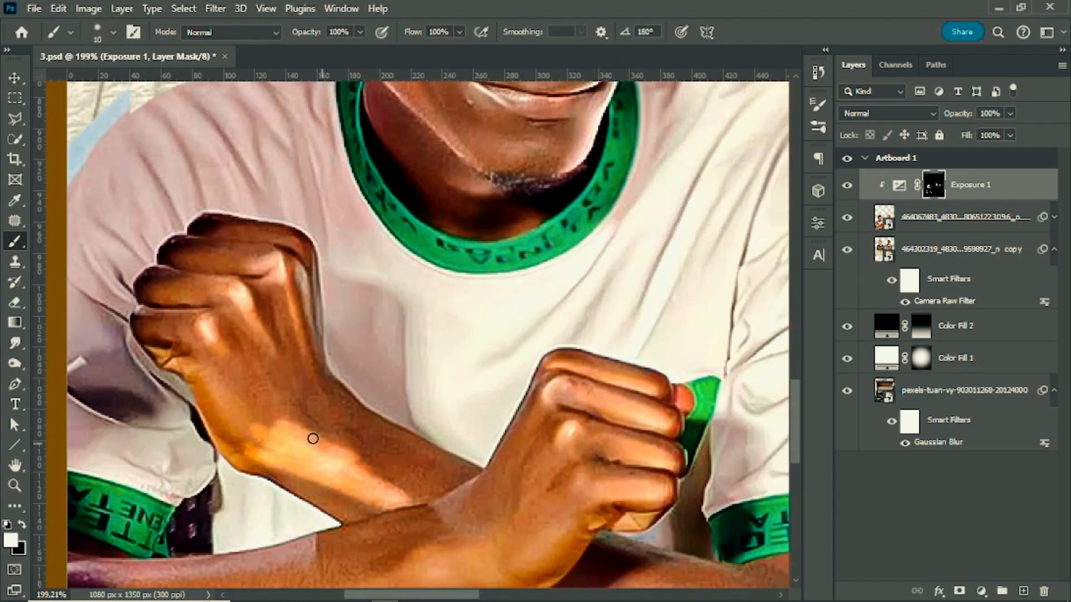
pyautogui.keyDown('alt'); pyautogui.rightClick(194, 396); pyautogui.keyUp('alt')
pyautogui.click(188, 401)
pyautogui.hotkey('ctrl', 'z')
pyautogui.press('x')
pyautogui.press('[')
pyautogui.press('[')
pyautogui.press('[')
pyautogui.press('[')
pyautogui.press('[')
pyautogui.moveTo(206, 396)
pyautogui.mouseDown()
pyautogui.moveTo(218, 464)
pyautogui.moveTo(279, 497)
pyautogui.mouseUp()
pyautogui.moveTo(318, 413); pyautogui.dragTo(362, 463)
# Highlight the front-left man's front forearm in white, blend it with a 75 px black brush, and save the document
pyautogui.scroll(-4, 445, 476)
pyautogui.scroll(2, 428, 389)
pyautogui.keyDown('alt'); pyautogui.rightClick(424, 389); pyautogui.keyUp('alt')
pyautogui.press('x')
pyautogui.moveTo(371, 389)
pyautogui.mouseDown()
pyautogui.moveTo(227, 426)
pyautogui.moveTo(330, 394)
pyautogui.mouseUp()
pyautogui.keyDown('alt'); pyautogui.rightClick(323, 389); pyautogui.keyUp('alt')
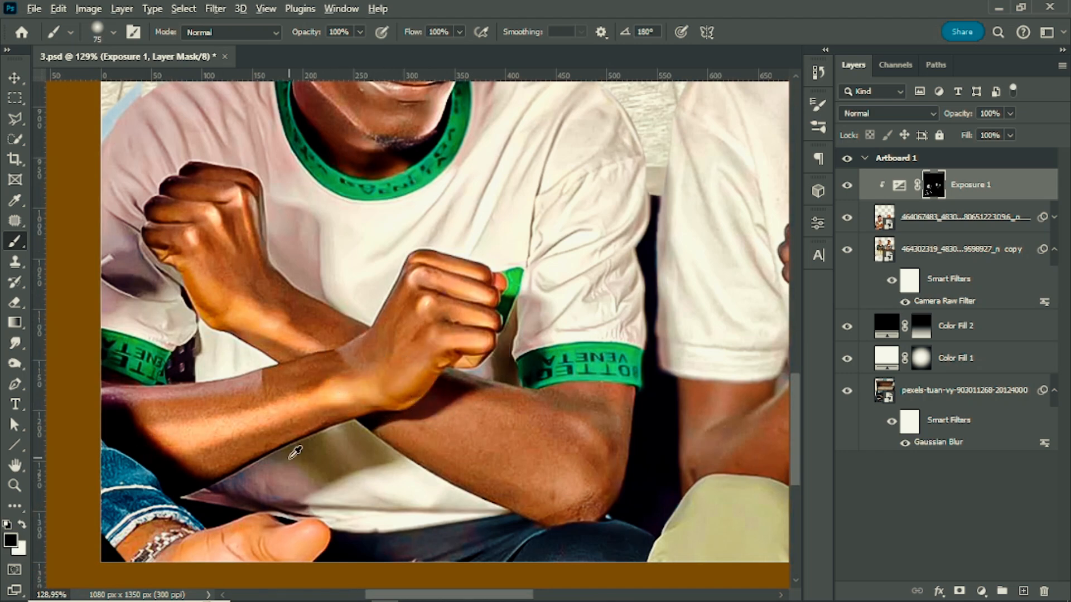
pyautogui.scroll(-4, 295, 451)
pyautogui.hotkey('ctrl', 's')
# Paint white highlights on the shirt shoulder beside the front-left man's collar with a fine brush and blend them with black
pyautogui.scroll(5, 335, 274)
pyautogui.keyDown('alt'); pyautogui.rightClick(376, 268); pyautogui.keyUp('alt')
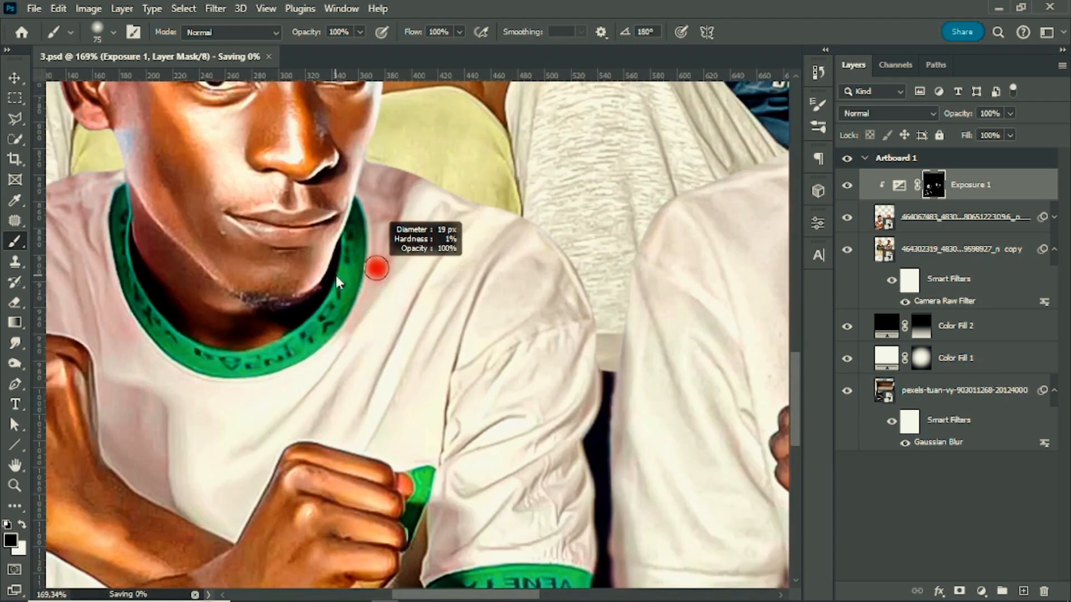
pyautogui.scroll(2, 434, 214)
pyautogui.press('x')
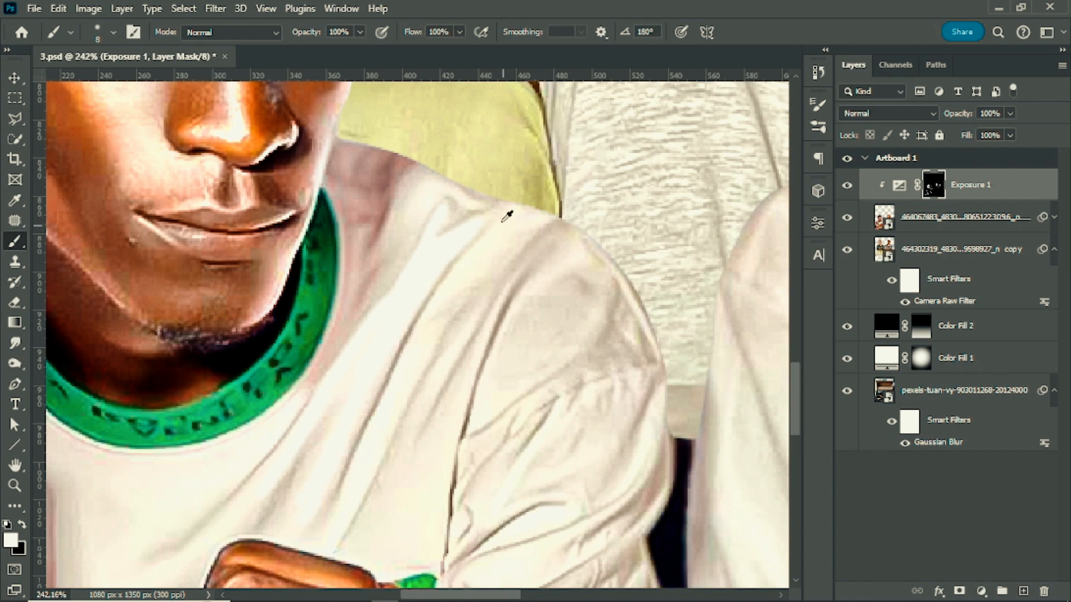
pyautogui.keyDown('alt'); pyautogui.rightClick(533, 210); pyautogui.keyUp('alt')
pyautogui.press('x')
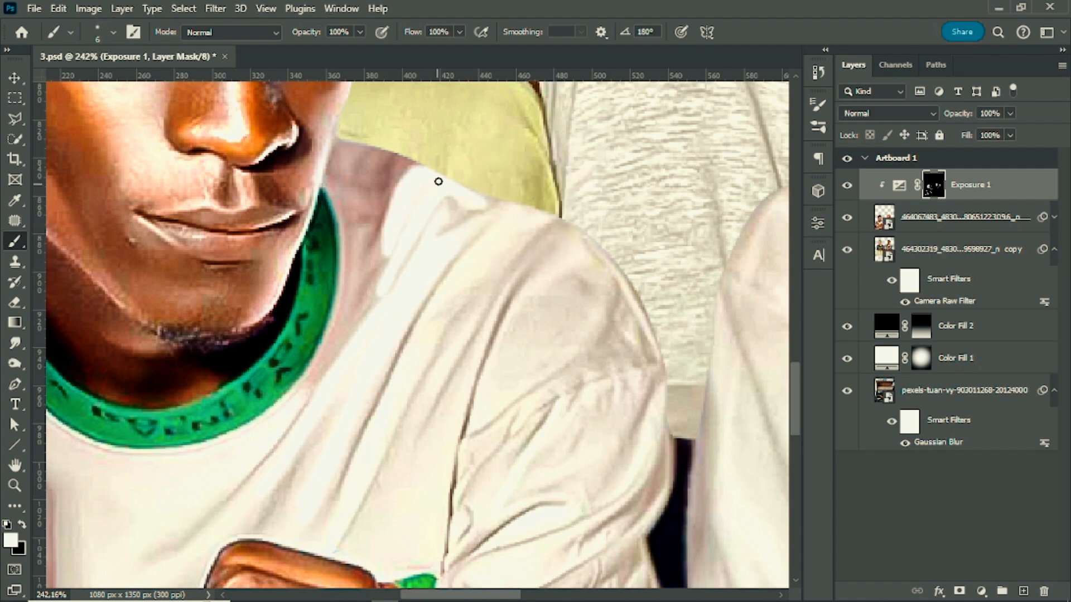
pyautogui.press('x')
pyautogui.moveTo(359, 314); pyautogui.dragTo(409, 254)
# Brighten the folds across the same shoulder with a 15 px white brush and soften them with a 117 px black brush
pyautogui.scroll(-5, 536, 306)
pyautogui.scroll(2, 549, 293)
pyautogui.keyDown('alt'); pyautogui.rightClick(521, 313); pyautogui.keyUp('alt')
pyautogui.scroll(3, 549, 301)
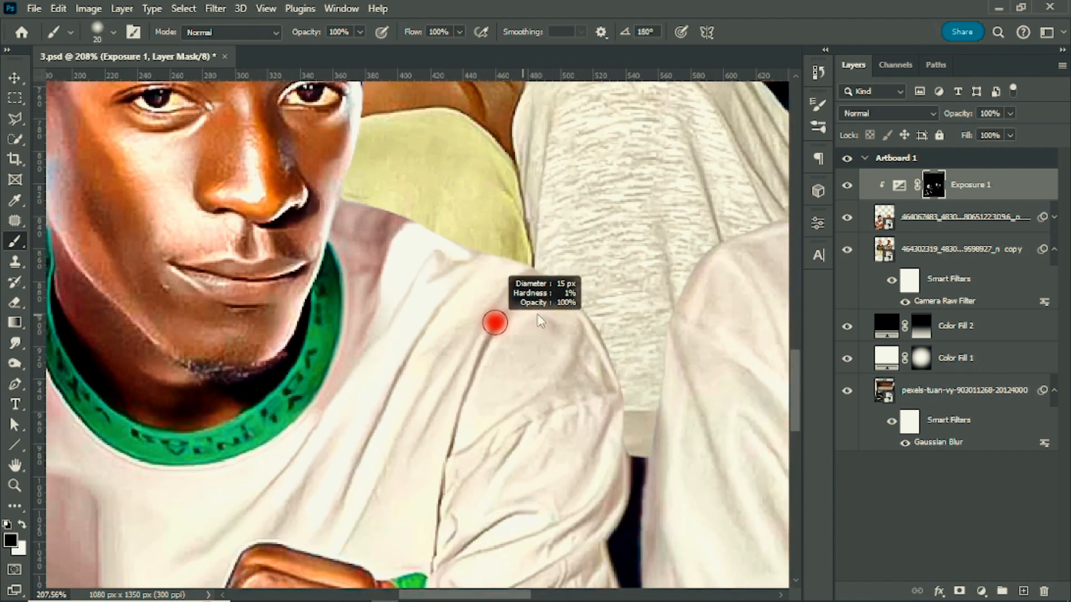
pyautogui.press('x')
pyautogui.moveTo(527, 301); pyautogui.dragTo(534, 334)
pyautogui.hotkey('ctrl', 'z')
pyautogui.press('x')
pyautogui.scroll(-1, 487, 351)
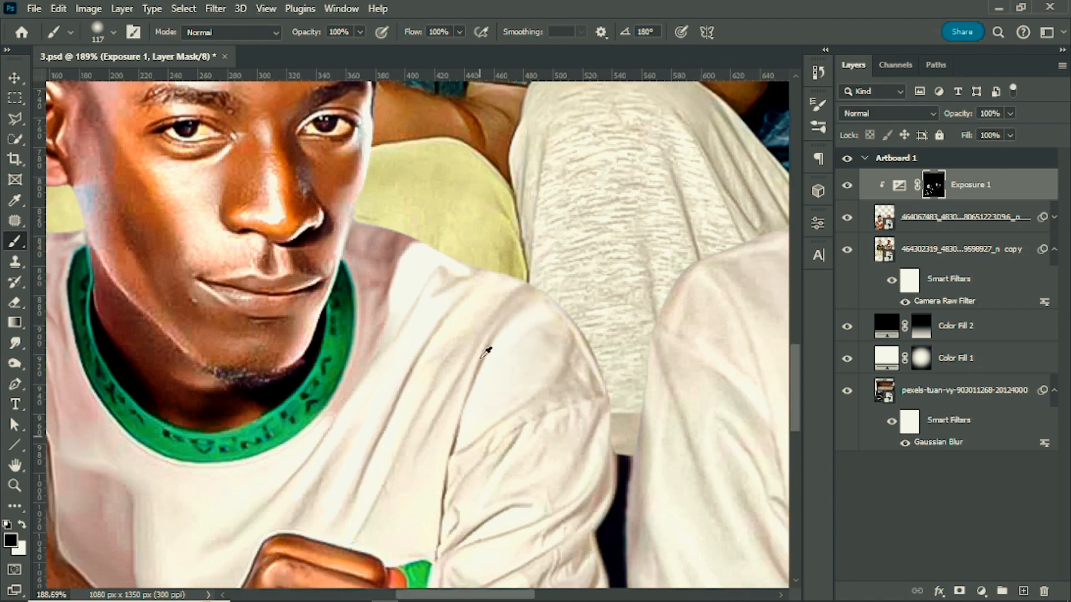
# Paint white highlights down the shoulder's outer edge and along the sleeve creases with 15 px and 6 px brushes
pyautogui.scroll(3, 484, 329)
pyautogui.keyDown('alt'); pyautogui.rightClick(481, 309); pyautogui.keyUp('alt')
pyautogui.rightClick(513, 273)
pyautogui.press('Escape')
pyautogui.press('x')
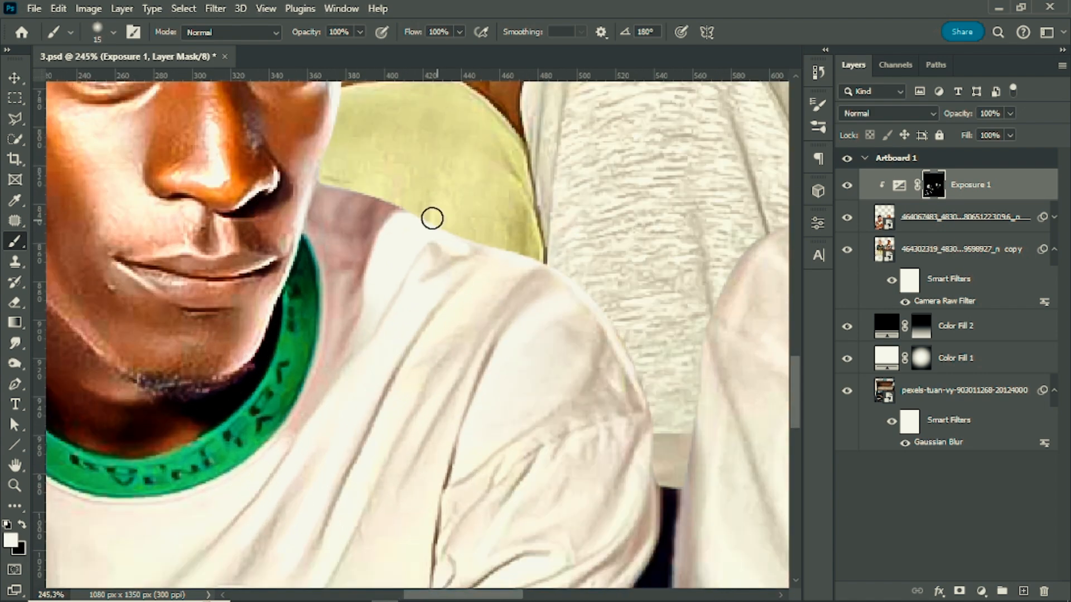
pyautogui.scroll(-3, 413, 379)
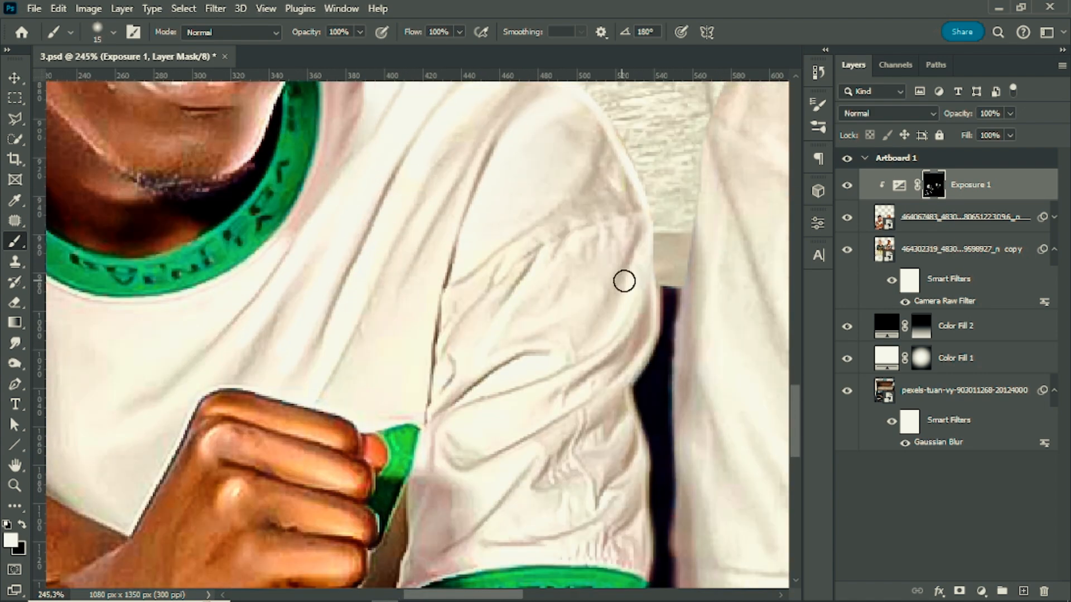
pyautogui.scroll(-2, 655, 161)
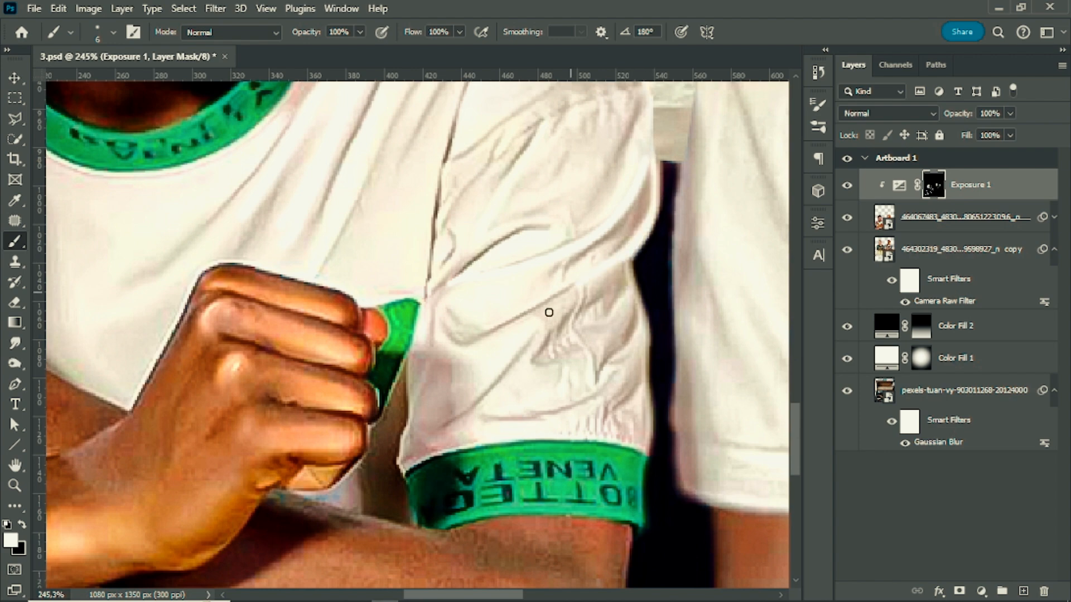
pyautogui.scroll(-2, 492, 395)
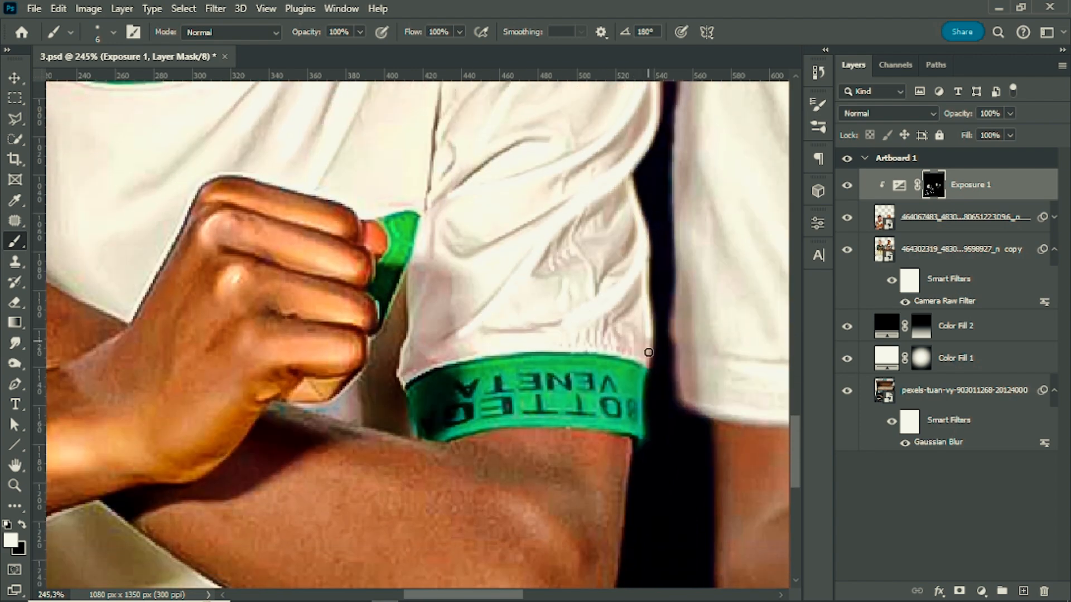
# Highlight the front-left man's arm below the green cuff with a 14 px white brush and blend it with a 55 px black brush
pyautogui.scroll(-4, 649, 352)
pyautogui.scroll(3, 628, 383)
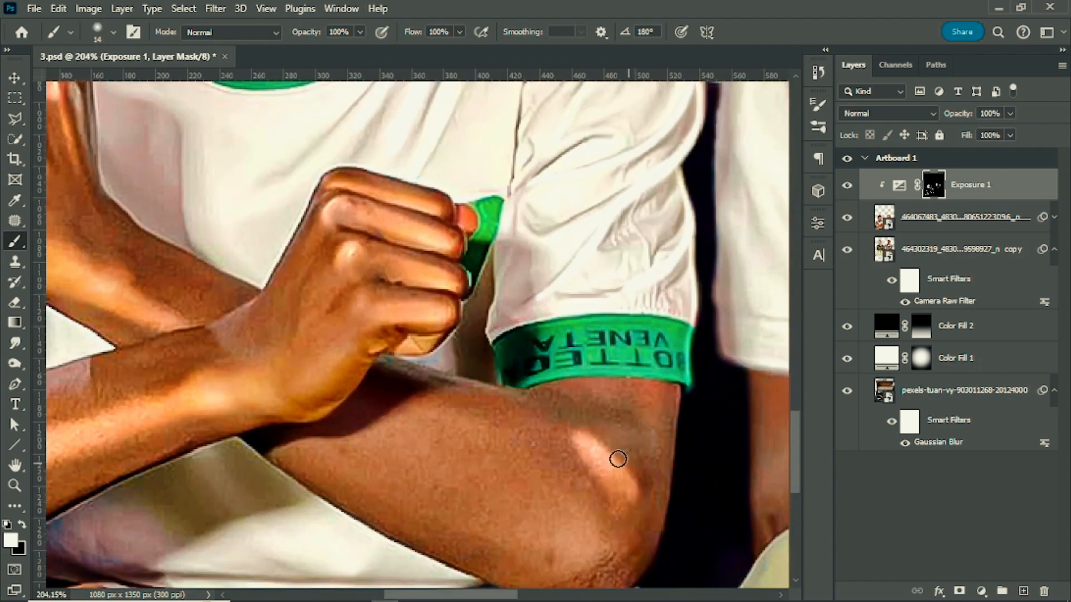
pyautogui.scroll(-3, 656, 427)
pyautogui.press('x')
pyautogui.scroll(-5, 713, 475)
# Paint white highlights on the shirt's chest folds beside the sleeve seam with a 10 px brush and blend them with a 44 px black brush
pyautogui.scroll(6, 625, 335)
pyautogui.keyDown('alt'); pyautogui.rightClick(588, 328); pyautogui.keyUp('alt')
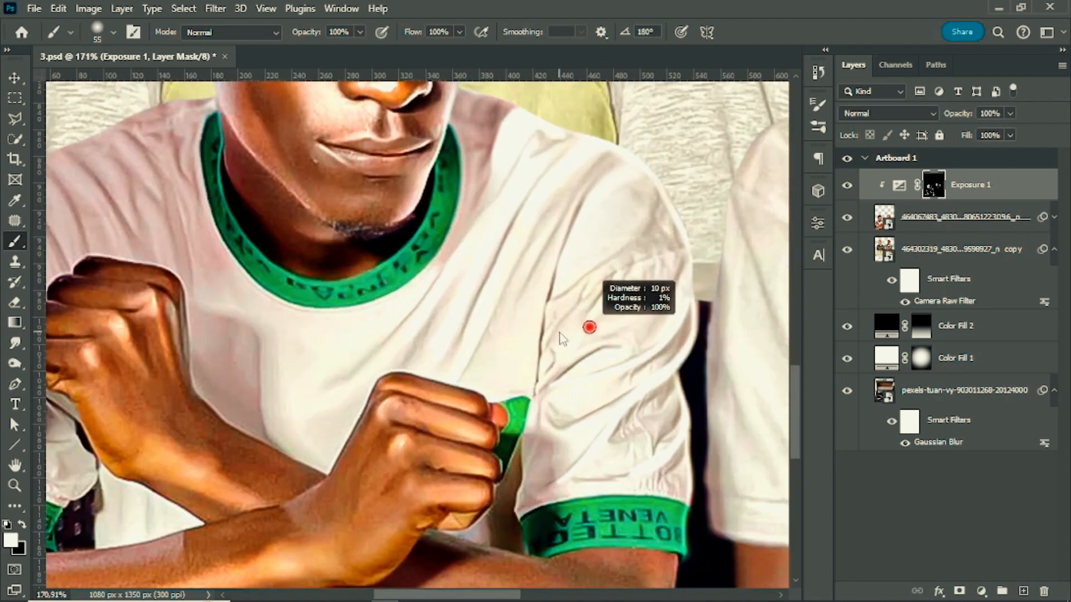
pyautogui.scroll(4, 613, 331)
pyautogui.press('x')
pyautogui.scroll(-2, 618, 340)
pyautogui.scroll(3, 535, 414)
pyautogui.press('x')
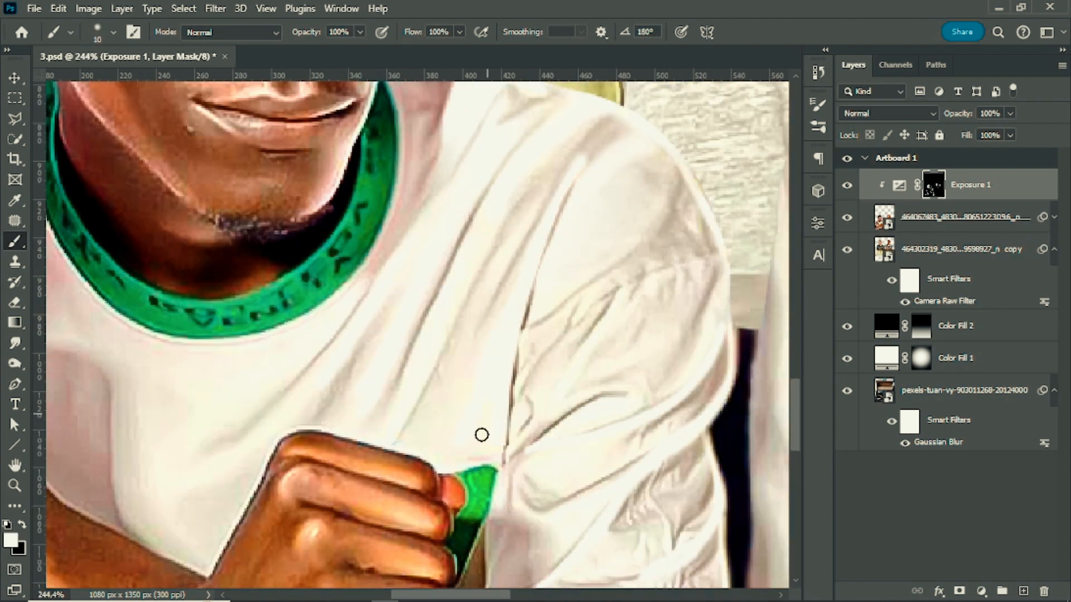
pyautogui.rightClick(465, 316)
pyautogui.click(502, 271)
pyautogui.scroll(-5, 475, 389)
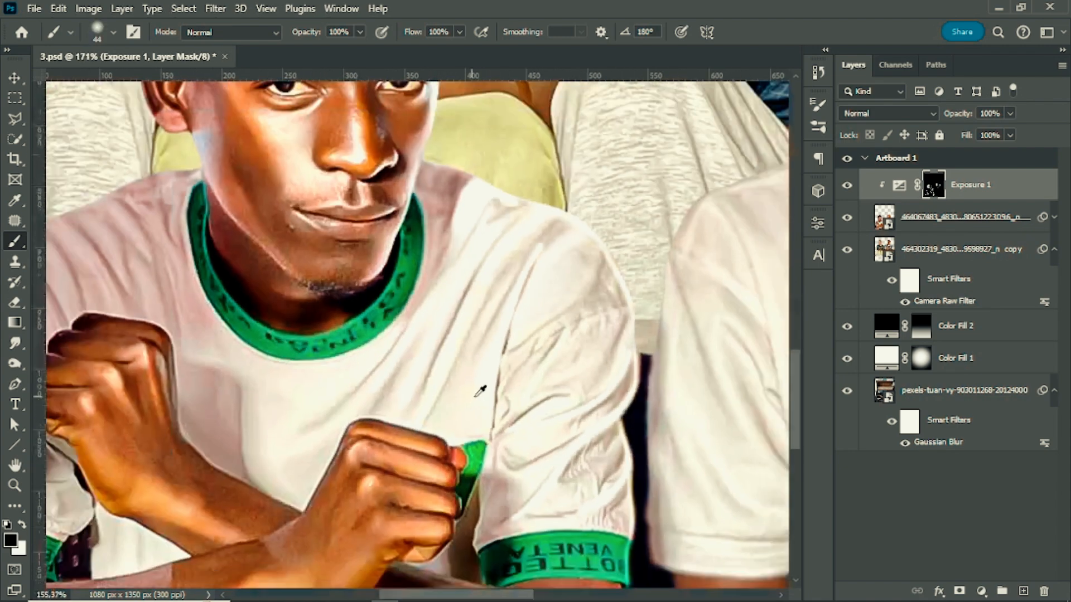
pyautogui.scroll(3, 586, 290)
pyautogui.keyDown('alt'); pyautogui.rightClick(492, 283); pyautogui.keyUp('alt')
pyautogui.press('x')
# Highlight the front-right man's collar with an 11 px white brush and soften it with an 80 px black brush
pyautogui.scroll(-6, 634, 215)
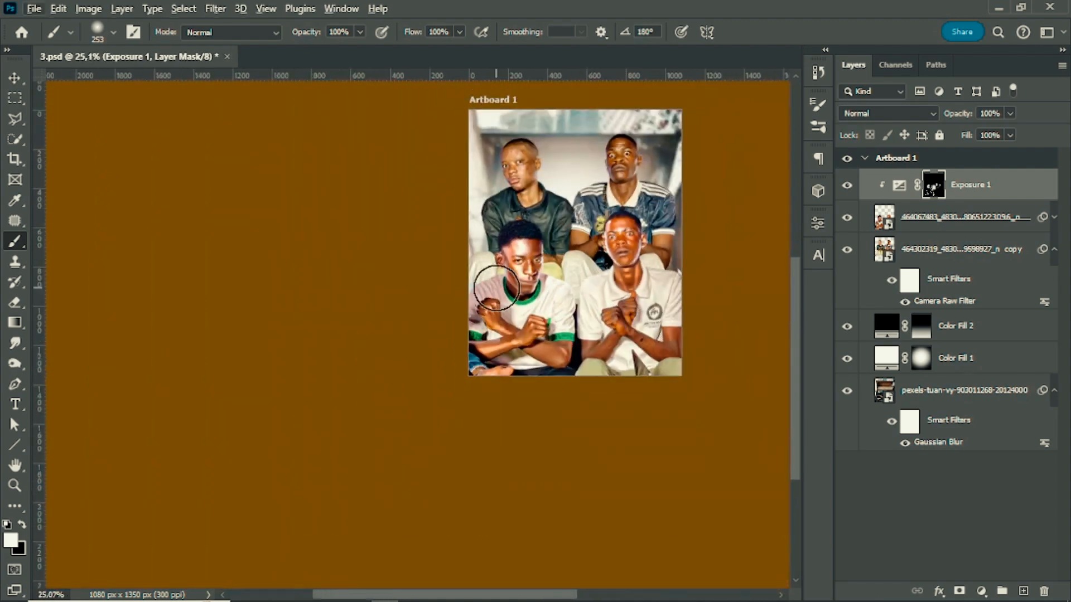
pyautogui.scroll(4, 583, 252)
pyautogui.keyDown('alt'); pyautogui.rightClick(583, 252); pyautogui.keyUp('alt')
pyautogui.scroll(6, 544, 269)
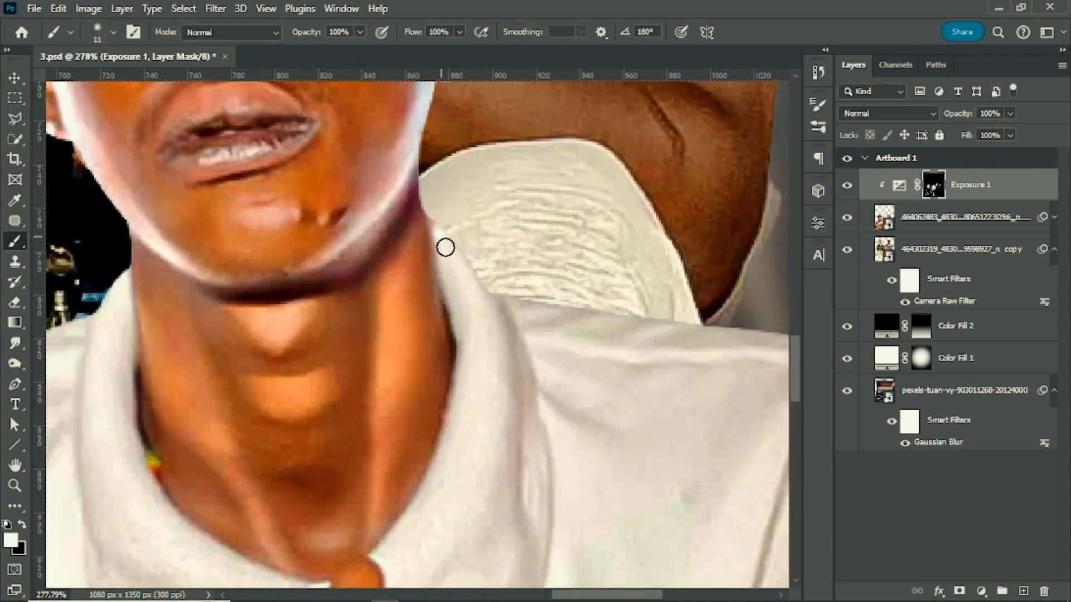
pyautogui.scroll(-3, 486, 319)
pyautogui.keyDown('alt'); pyautogui.rightClick(428, 411); pyautogui.keyUp('alt')
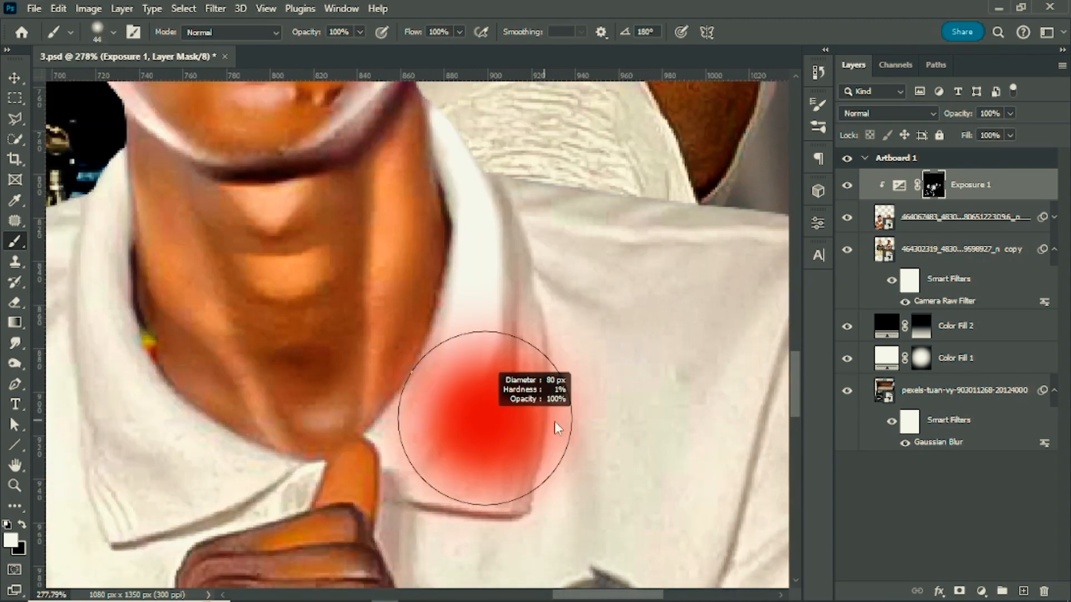
pyautogui.press('x')
pyautogui.scroll(-5, 580, 285)
pyautogui.moveTo(593, 283); pyautogui.dragTo(373, 407)
# Paint fine white highlights along the seam and top edge of the front-right man's right-hand-side shoulder
pyautogui.scroll(5, 353, 402)
pyautogui.keyDown('alt'); pyautogui.rightClick(353, 410); pyautogui.keyUp('alt')
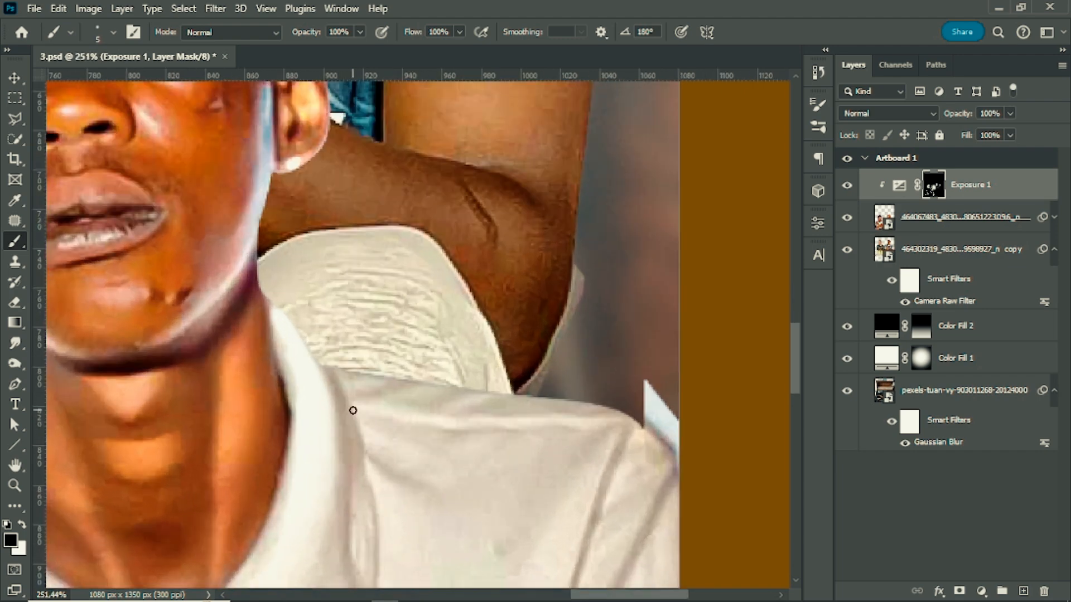
pyautogui.keyDown('alt'); pyautogui.rightClick(557, 387); pyautogui.keyUp('alt')
pyautogui.press('x')
pyautogui.press('x')
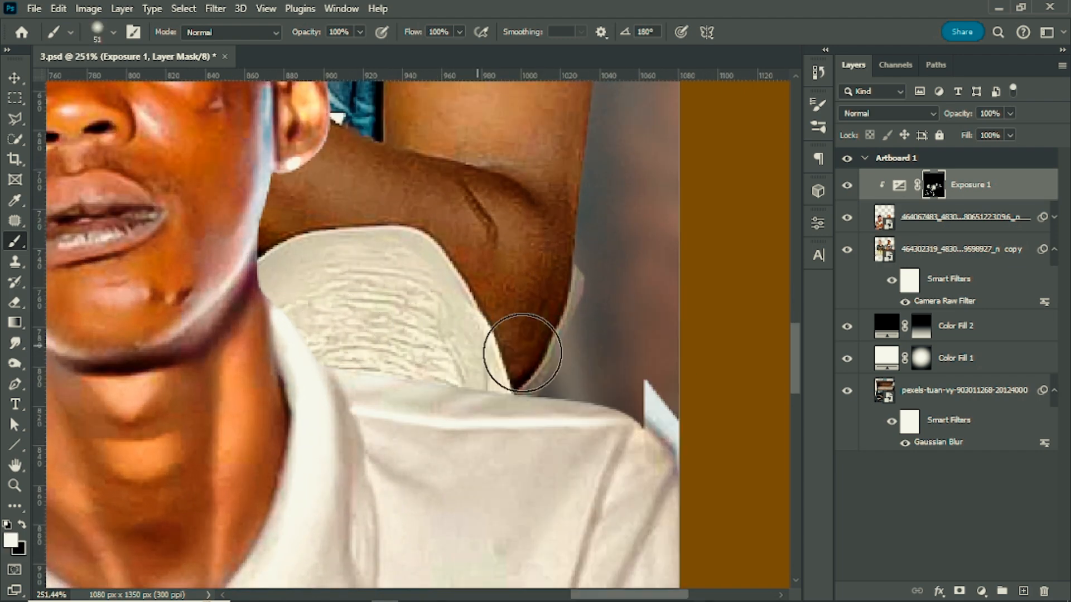
pyautogui.moveTo(719, 450); pyautogui.dragTo(451, 356)
pyautogui.scroll(-4, 502, 319)
pyautogui.scroll(-5, 468, 301)
# Paint a white highlight down the shirt front beside the front-right man's sleeve seam with a 17 px brush
pyautogui.keyDown('alt'); pyautogui.rightClick(456, 302); pyautogui.keyUp('alt')
pyautogui.click(456, 301)
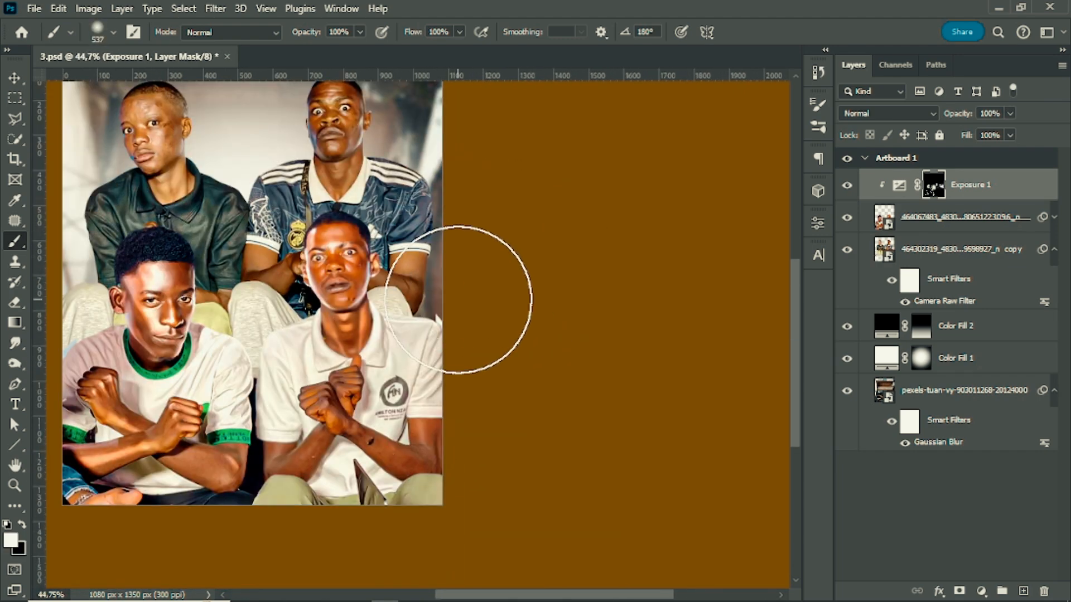
pyautogui.scroll(-3, 424, 301)
pyautogui.keyDown('alt'); pyautogui.rightClick(365, 301); pyautogui.keyUp('alt')
pyautogui.scroll(5, 335, 290)
pyautogui.keyDown('alt'); pyautogui.rightClick(329, 290); pyautogui.keyUp('alt')
pyautogui.scroll(4, 378, 292)
pyautogui.click(408, 233)
pyautogui.scroll(-1, 407, 223)
pyautogui.moveTo(407, 208); pyautogui.dragTo(347, 323)
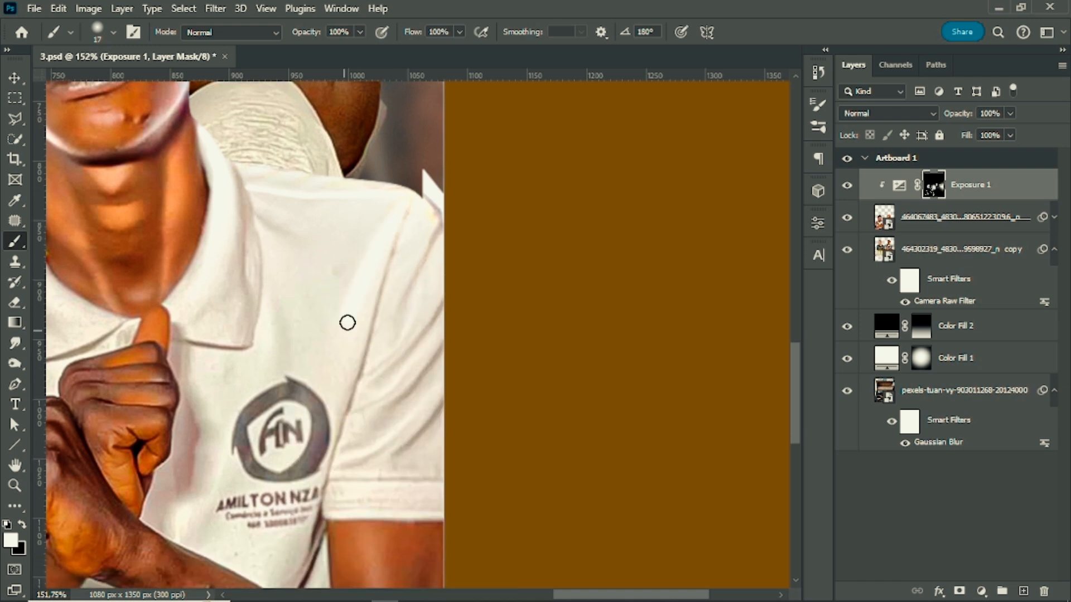
# Soften the highlight beside the sleeve seam with a black brush and undo the stray stroke over the upper sleeve
pyautogui.keyDown('alt'); pyautogui.rightClick(380, 421); pyautogui.keyUp('alt')
pyautogui.press('x')
pyautogui.keyDown('alt'); pyautogui.rightClick(381, 371); pyautogui.keyUp('alt')
pyautogui.scroll(3, 418, 268)
pyautogui.moveTo(434, 214); pyautogui.dragTo(404, 274)
pyautogui.hotkey('ctrl', 'z')
pyautogui.press('x')
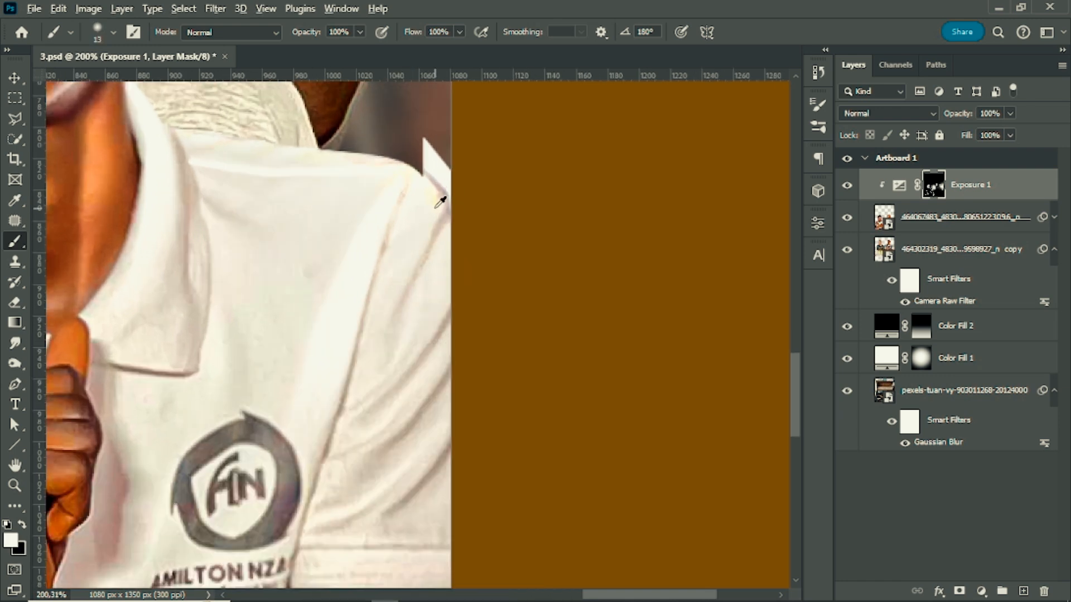
# Highlight the upper edge of the front-right man's sleeve with fine 2 px and 7 px brushes, alternating white and black
pyautogui.keyDown('alt'); pyautogui.rightClick(435, 211); pyautogui.keyUp('alt')
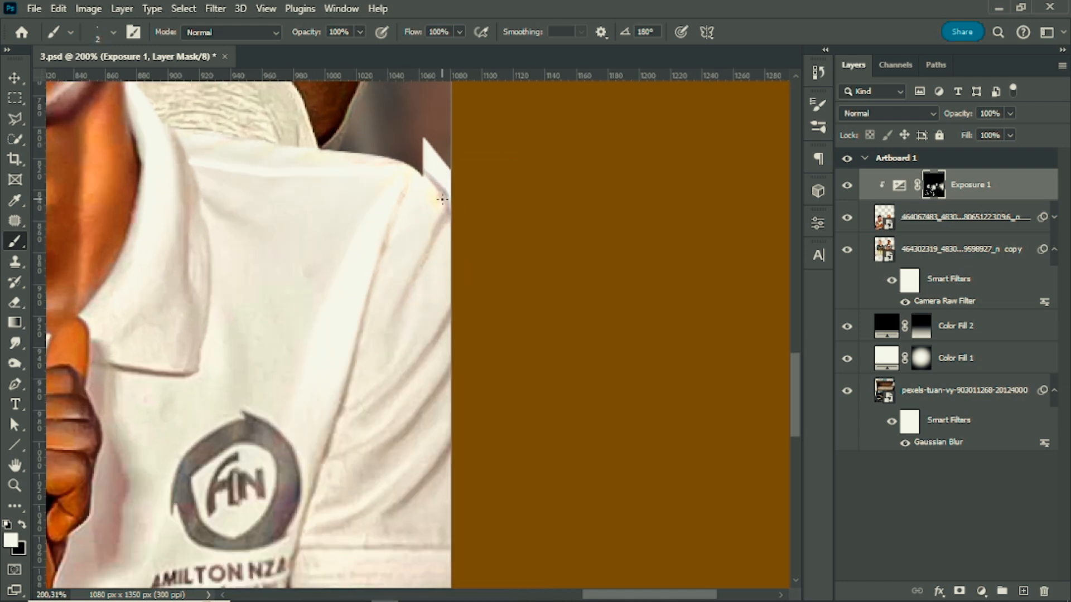
pyautogui.press('x')
pyautogui.keyDown('alt'); pyautogui.rightClick(428, 353); pyautogui.keyUp('alt')
pyautogui.press('x')
pyautogui.keyDown('alt'); pyautogui.rightClick(330, 333); pyautogui.keyUp('alt')
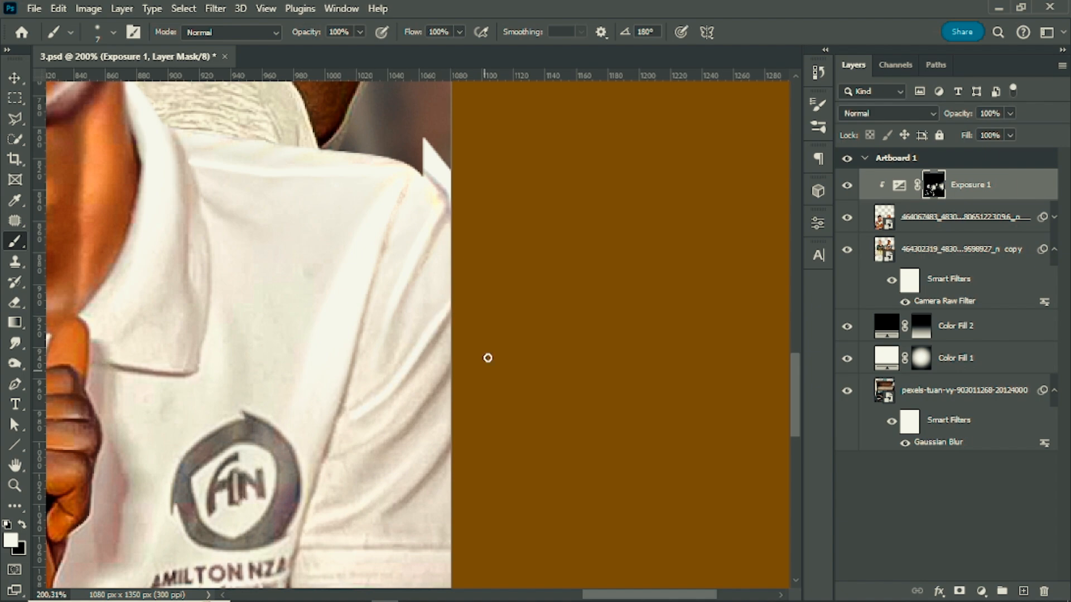
# Paint white highlights on the upper creases of the same sleeve and blend them with a 107 px black brush
pyautogui.keyDown('alt'); pyautogui.rightClick(382, 424); pyautogui.keyUp('alt')
pyautogui.press('x')
pyautogui.keyDown('alt'); pyautogui.rightClick(413, 413); pyautogui.keyUp('alt')
pyautogui.press('x')
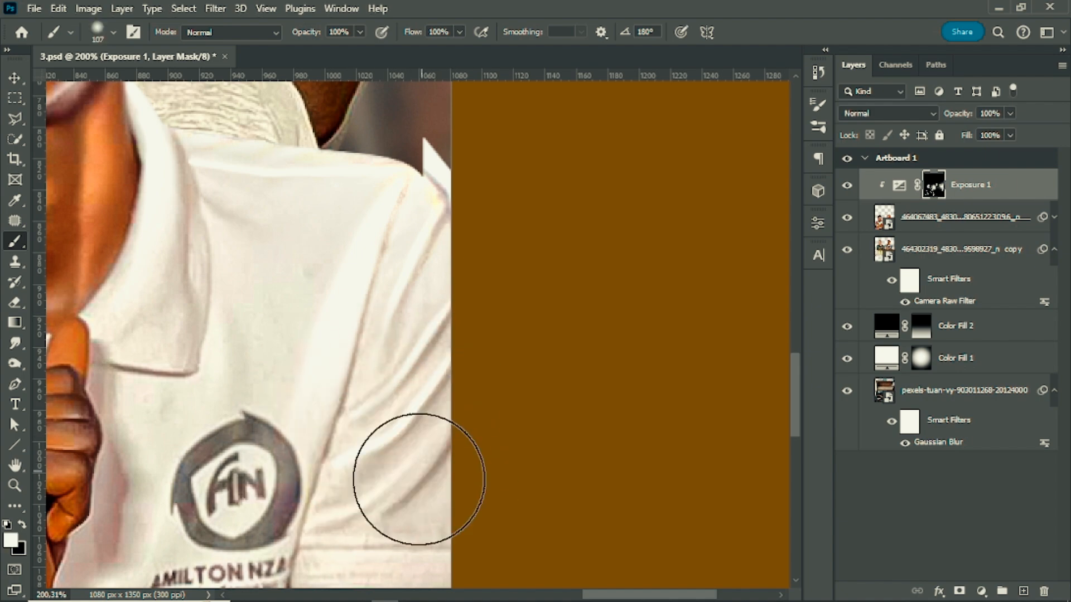
pyautogui.press('x')
pyautogui.scroll(-5, 524, 457)
# Paint a white highlight along the diagonal crease above the sleeve hem, enlarging the brush to 132 px
pyautogui.scroll(5, 538, 418)
pyautogui.keyDown('alt'); pyautogui.rightClick(380, 406); pyautogui.keyUp('alt')
pyautogui.press('x')
pyautogui.keyDown('alt'); pyautogui.rightClick(358, 471); pyautogui.keyUp('alt')
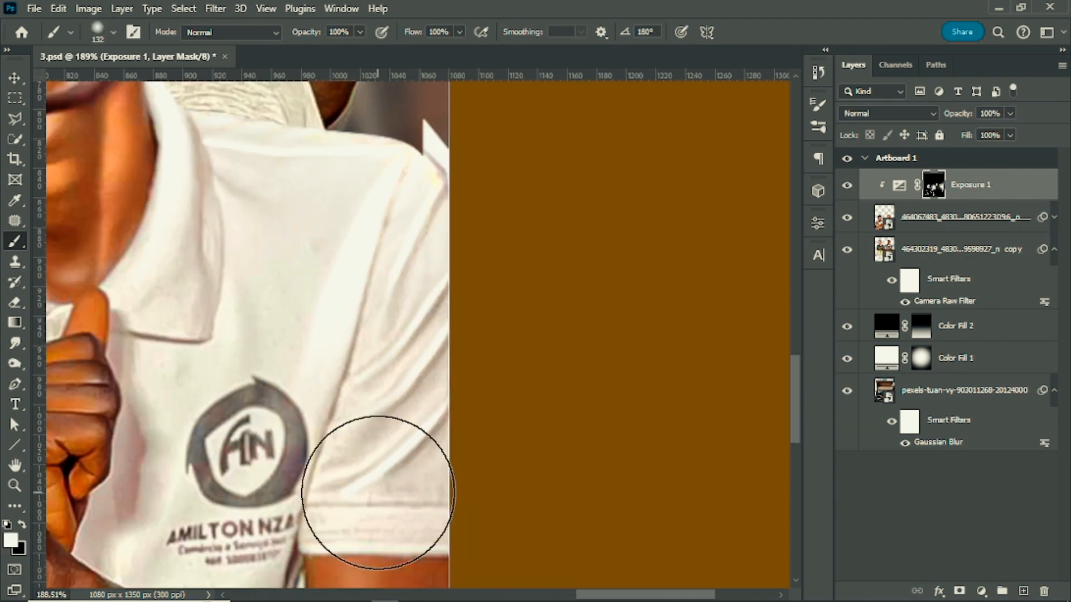
# Highlight the front-right man's upper arm below the sleeve in white and blend it with a 112 px black brush
pyautogui.scroll(-5, 371, 467)
pyautogui.keyDown('alt'); pyautogui.rightClick(406, 430); pyautogui.keyUp('alt')
pyautogui.scroll(4, 399, 440)
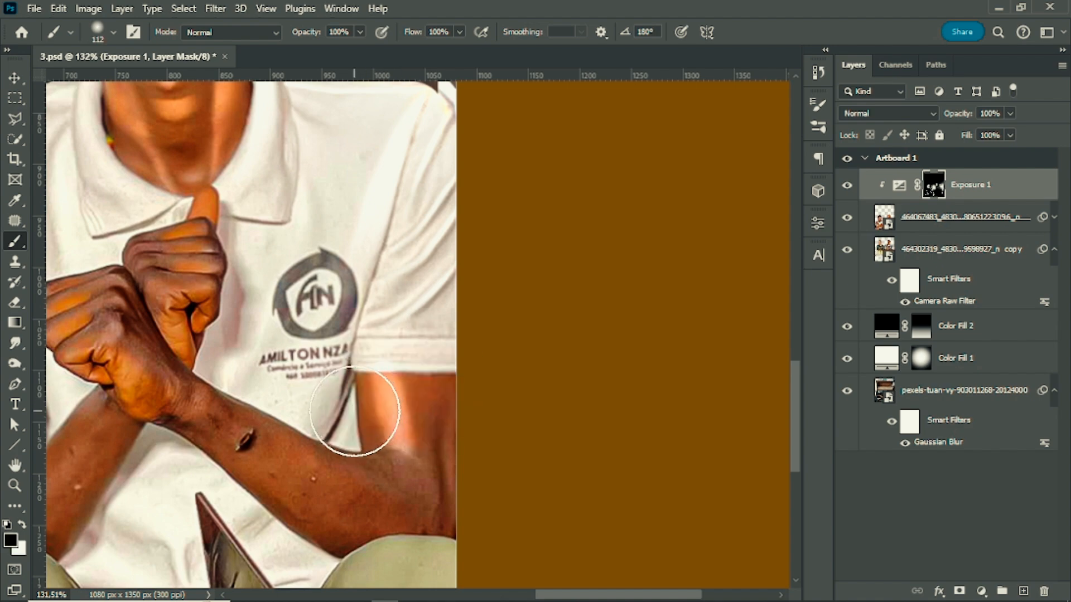
pyautogui.keyDown('alt'); pyautogui.rightClick(354, 412); pyautogui.keyUp('alt')
# Paint fine white highlights along the sleeve hem with a 7 px brush and blend them with black
pyautogui.scroll(2, 394, 342)
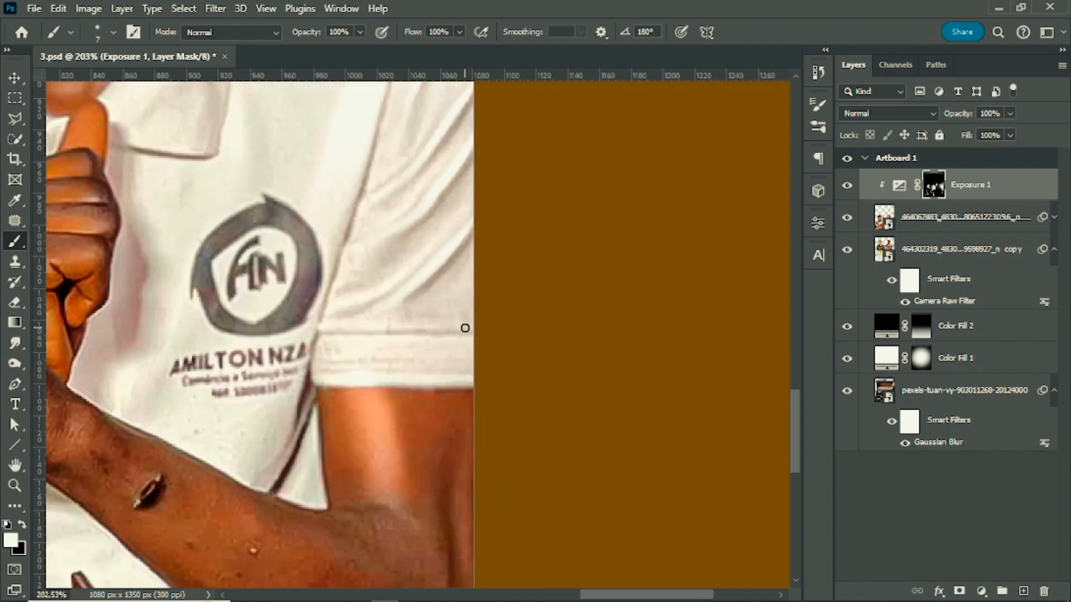
pyautogui.keyDown('alt'); pyautogui.rightClick(450, 334); pyautogui.keyUp('alt')
pyautogui.press('x')
pyautogui.scroll(-4, 533, 335)
pyautogui.scroll(3, 496, 212)
# Add further white highlights to the front-right man's shirt and blend them with a 93 px black brush
pyautogui.moveTo(204, 250)
pyautogui.mouseDown()
pyautogui.moveTo(555, 366)
pyautogui.moveTo(423, 335)
pyautogui.moveTo(455, 356)
pyautogui.moveTo(495, 356)
pyautogui.mouseUp()
pyautogui.rightClick(382, 334)
pyautogui.press('Return')
pyautogui.press('x')
pyautogui.rightClick(369, 319)
pyautogui.press('Return')
pyautogui.press('x')
pyautogui.moveTo(329, 424); pyautogui.dragTo(277, 411)
pyautogui.scroll(-6, 441, 371)
pyautogui.scroll(3, 364, 390)
pyautogui.moveTo(364, 390); pyautogui.dragTo(441, 306)
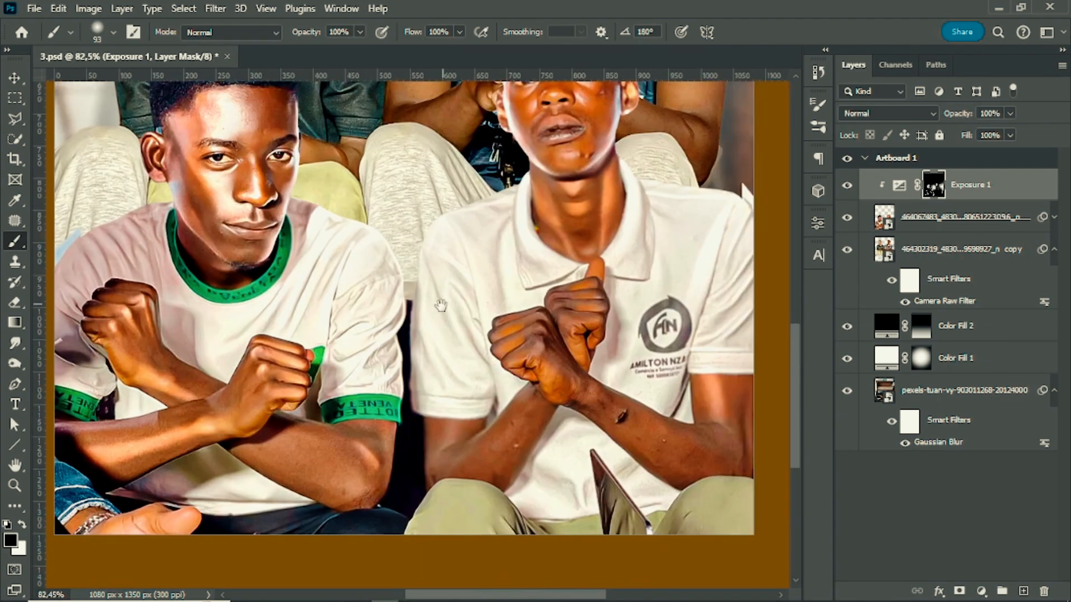
# Paint white highlights across the fingers of the front-right man's upper fist on the Exposure mask with a 12 px brush
pyautogui.scroll(-6, 441, 305)
pyautogui.scroll(10, 514, 428)
pyautogui.keyDown('alt'); pyautogui.rightClick(514, 427); pyautogui.keyUp('alt')
pyautogui.press('x')
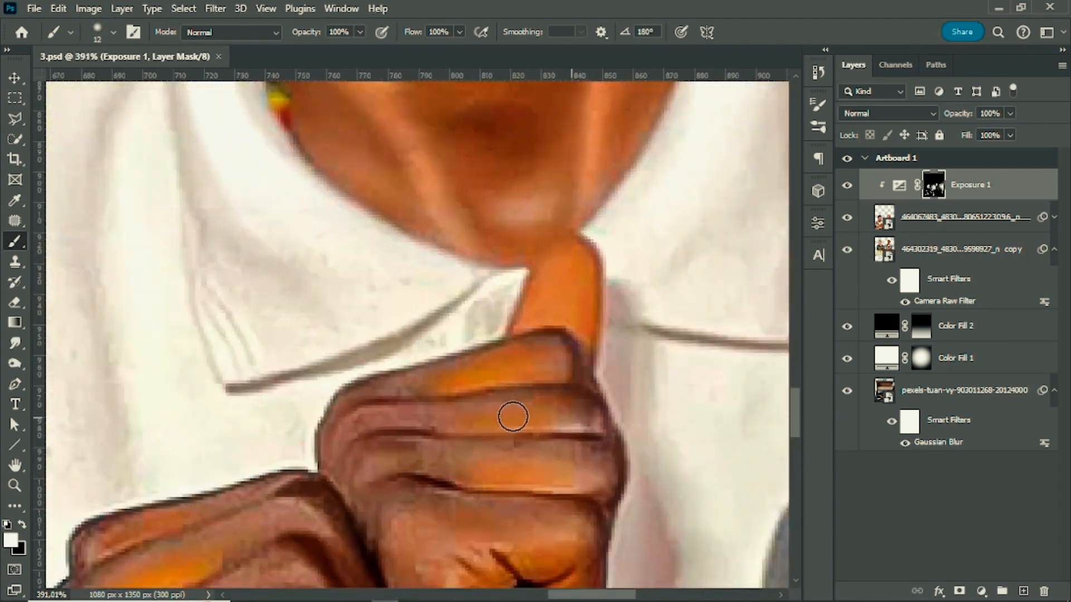
pyautogui.moveTo(513, 417); pyautogui.dragTo(357, 417)
pyautogui.scroll(-1, 436, 413)
pyautogui.scroll(-1, 428, 423)
pyautogui.moveTo(435, 414)
pyautogui.mouseDown()
pyautogui.moveTo(586, 424)
pyautogui.moveTo(588, 447)
pyautogui.mouseUp()
pyautogui.scroll(-2, 588, 447)
# Paint white highlights over the fingers and knuckles of the front-right man's lower fist
pyautogui.rightClick(288, 379)
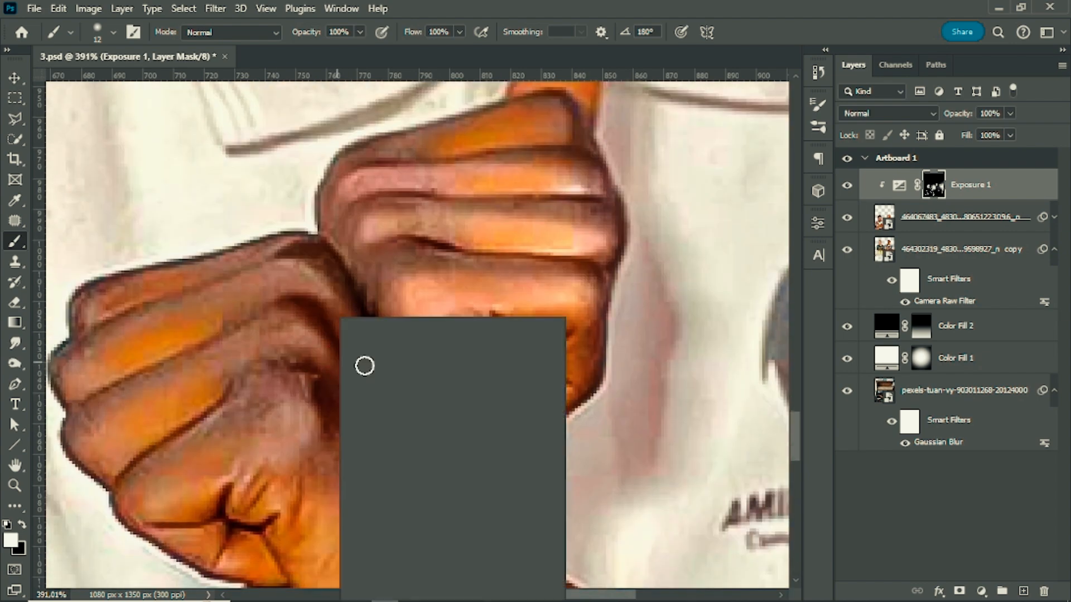
pyautogui.moveTo(234, 282); pyautogui.dragTo(333, 299)
pyautogui.moveTo(352, 379); pyautogui.dragTo(286, 335)
pyautogui.moveTo(167, 385); pyautogui.dragTo(294, 335)
pyautogui.moveTo(294, 425)
pyautogui.mouseDown()
pyautogui.moveTo(256, 461)
pyautogui.moveTo(272, 446)
pyautogui.moveTo(153, 349)
pyautogui.mouseUp()
pyautogui.keyDown('alt'); pyautogui.rightClick(256, 461); pyautogui.keyUp('alt')
pyautogui.press('x')
pyautogui.scroll(-5, 300, 293)
pyautogui.scroll(6, 424, 424)
# Paint a thin white highlight along the upper edge of the lower fist with a 6 px brush
pyautogui.keyDown('alt'); pyautogui.rightClick(373, 443); pyautogui.keyUp('alt')
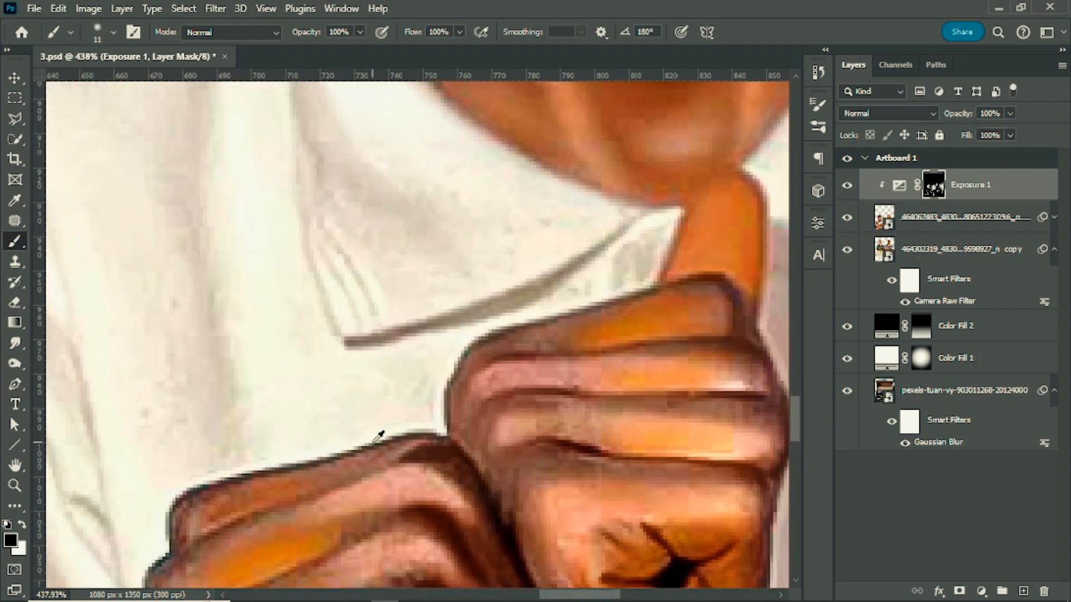
pyautogui.keyDown('alt'); pyautogui.rightClick(372, 443); pyautogui.keyUp('alt')
pyautogui.press('x')
pyautogui.moveTo(418, 440); pyautogui.dragTo(192, 517)
pyautogui.scroll(-5, 345, 390)
pyautogui.moveTo(413, 535); pyautogui.dragTo(413, 416)
pyautogui.scroll(-3, 385, 420)
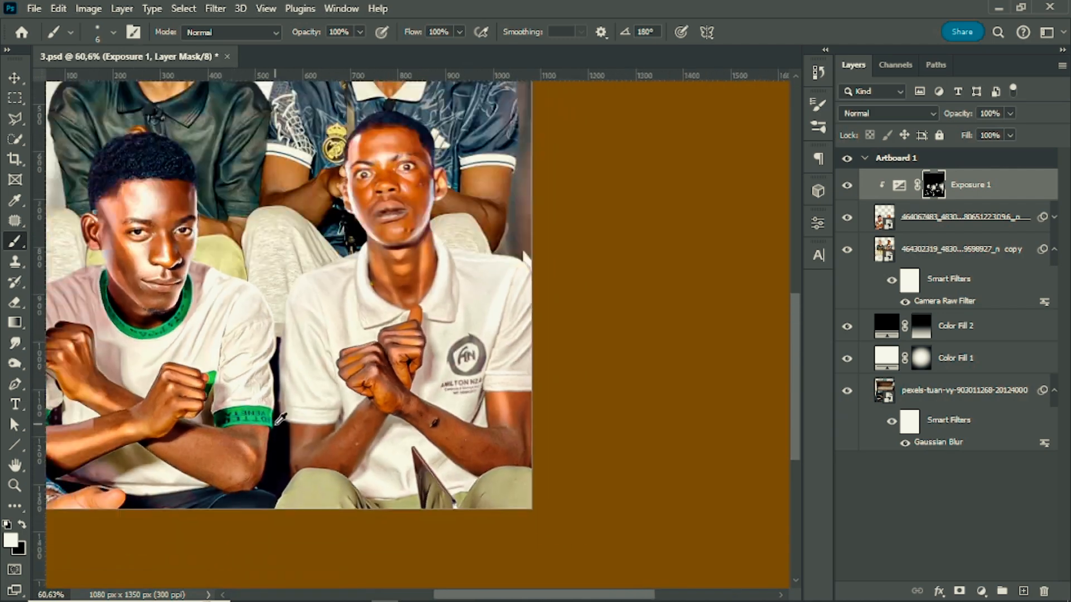
# Paint a thin white rim highlight along the right edge of the front-right man's hair with the 6 px brush
pyautogui.scroll(6, 537, 363)
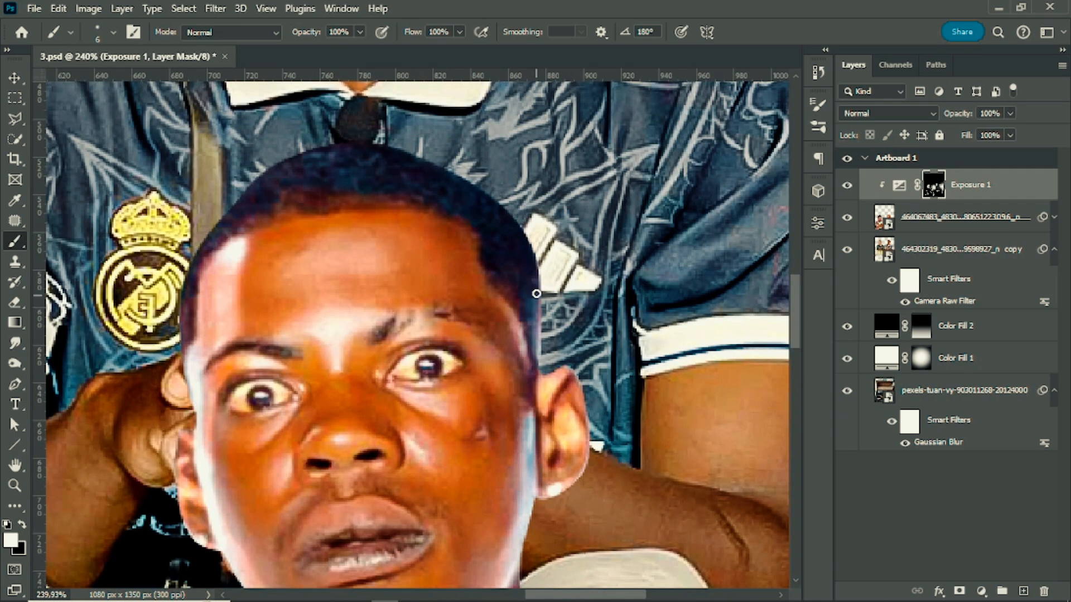
pyautogui.moveTo(536, 294); pyautogui.dragTo(458, 170)
pyautogui.scroll(-3, 458, 171)
pyautogui.hscroll(-3, 195, 317)
pyautogui.hscroll(-3, 214, 272)
pyautogui.scroll(-6, 226, 293)
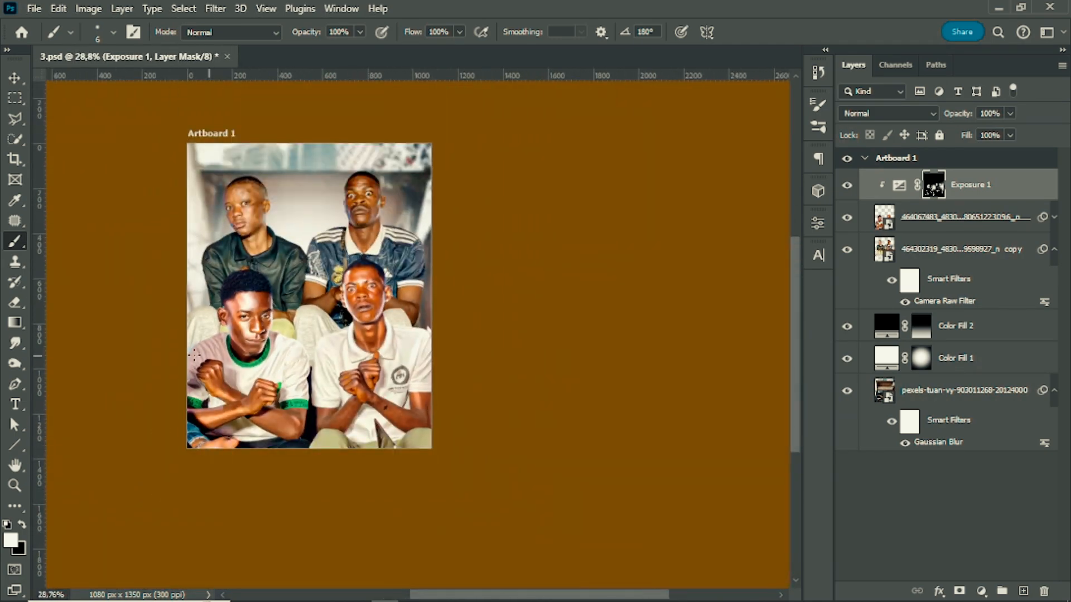
# Highlight the left shoulder and sleeve edge of the front-right man's shirt in white and blend it with a 116 px black brush
pyautogui.scroll(6, 408, 314)
pyautogui.keyDown('alt'); pyautogui.rightClick(375, 304); pyautogui.keyUp('alt')
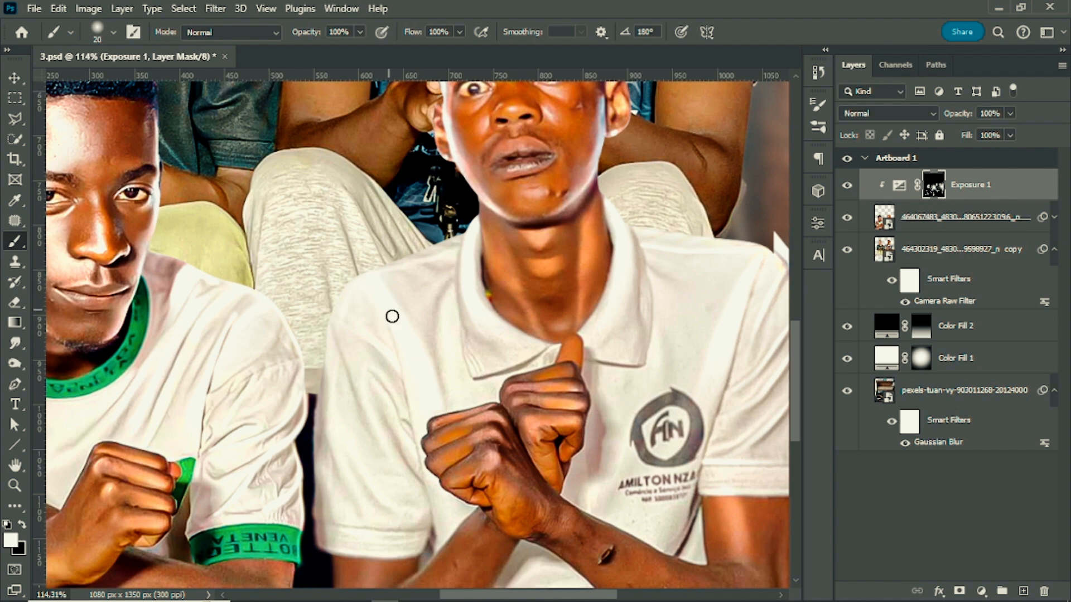
pyautogui.scroll(-2, 318, 336)
pyautogui.scroll(3, 342, 360)
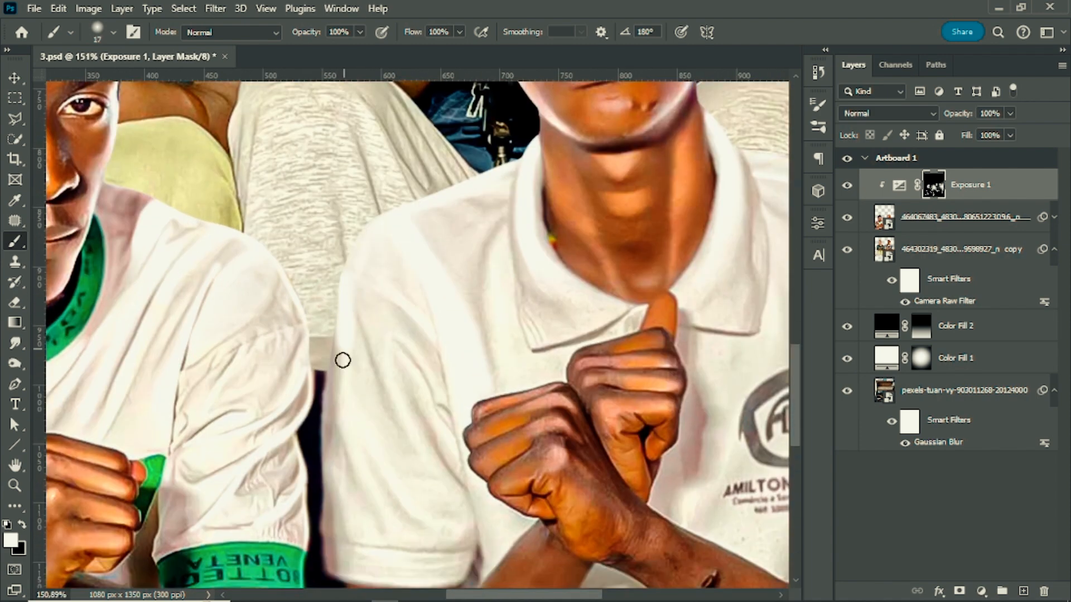
pyautogui.scroll(-2, 379, 442)
pyautogui.keyDown('alt'); pyautogui.rightClick(379, 441); pyautogui.keyUp('alt')
pyautogui.scroll(-2, 428, 446)
pyautogui.scroll(2, 418, 352)
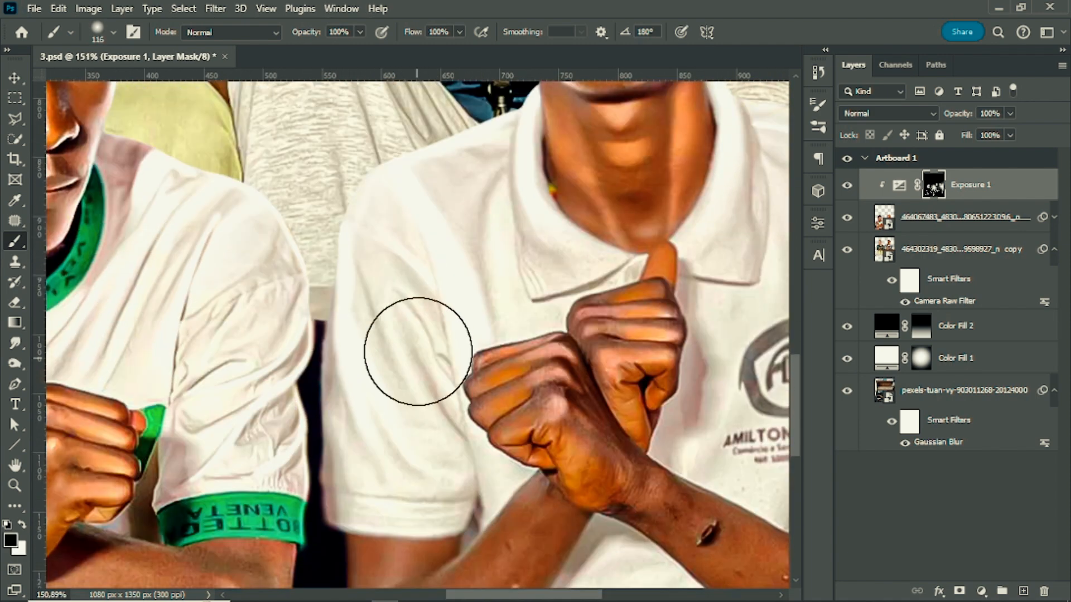
# Paint fine white highlights along the shirt's shoulder creases with a 7 px brush and blend them with a 65 px black brush
pyautogui.scroll(5, 432, 297)
pyautogui.keyDown('alt'); pyautogui.rightClick(392, 269); pyautogui.keyUp('alt')
pyautogui.scroll(-5, 436, 285)
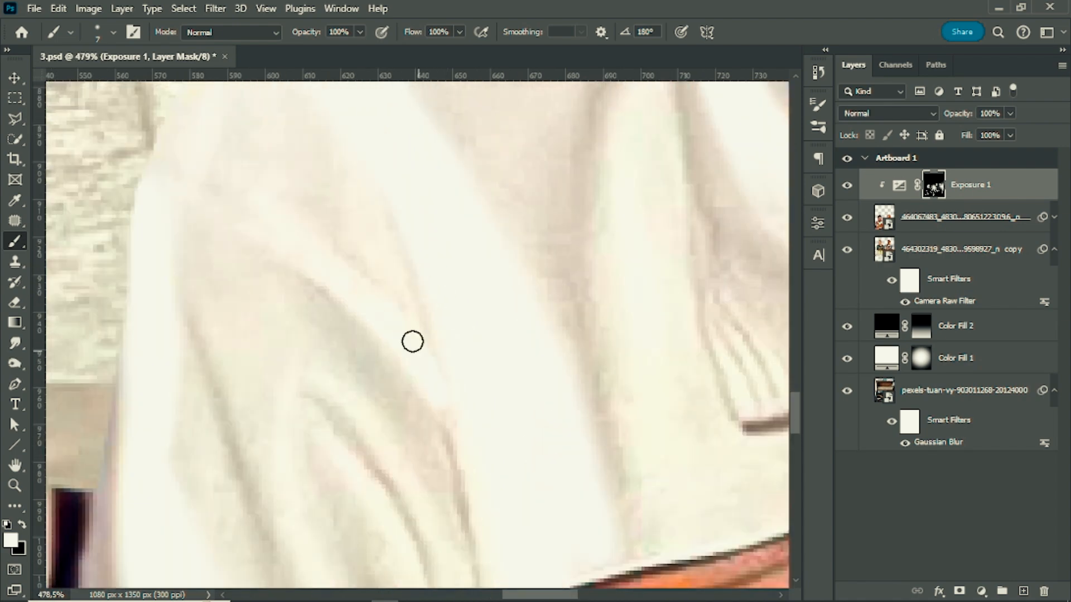
pyautogui.scroll(4, 402, 270)
pyautogui.keyDown('alt'); pyautogui.rightClick(524, 496); pyautogui.keyUp('alt')
pyautogui.scroll(-3, 502, 499)
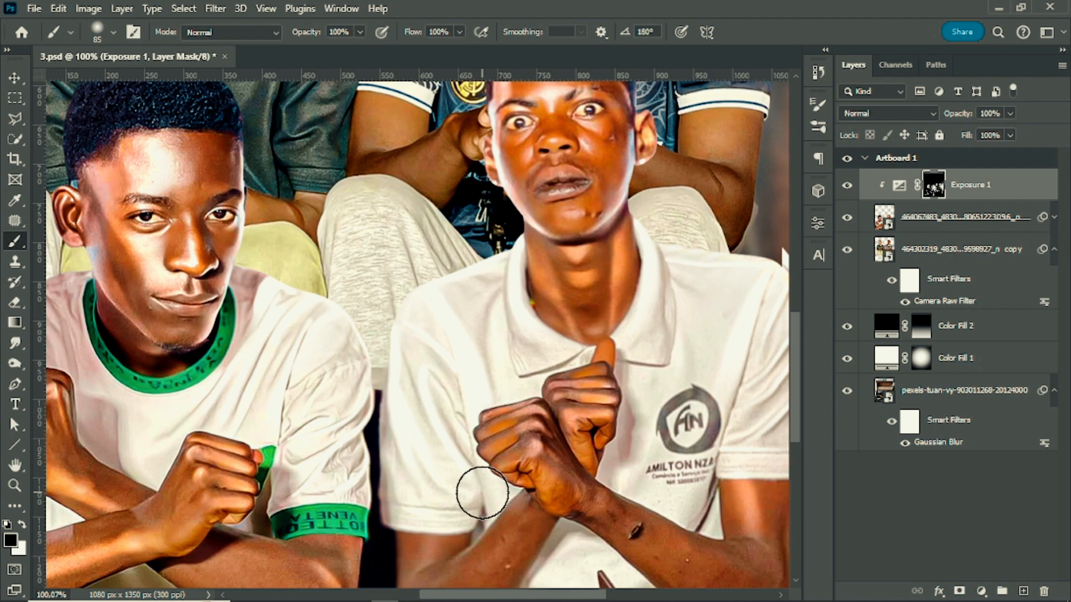
pyautogui.scroll(-5, 729, 408)
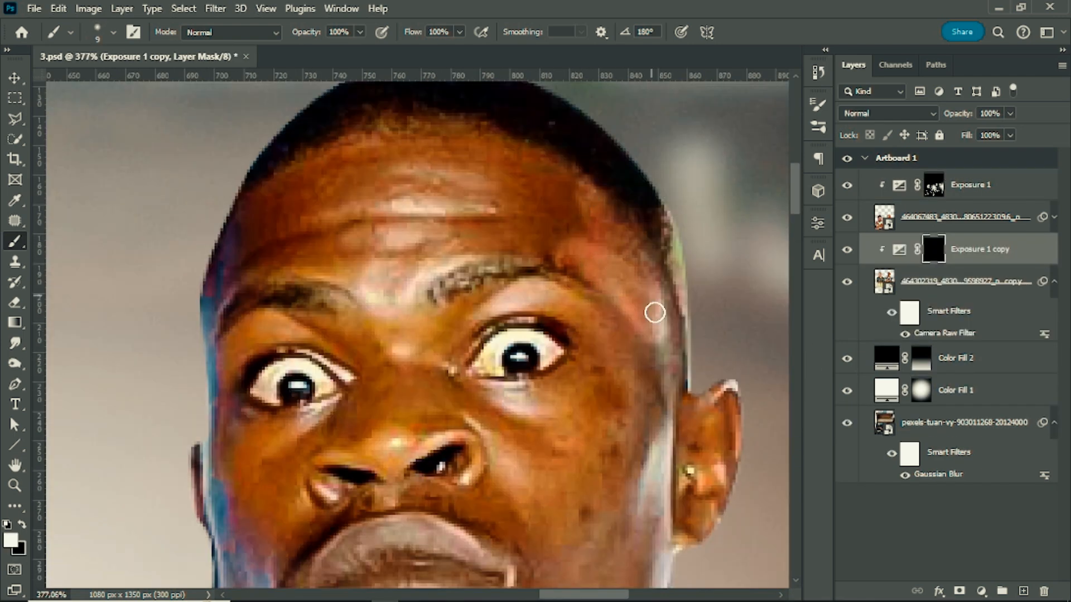
# Paint a white highlight down the back-right man's right cheek and jaw on the back-row photo's Exposure mask, starting with a 9 px brush
pyautogui.scroll(-3, 652, 311)
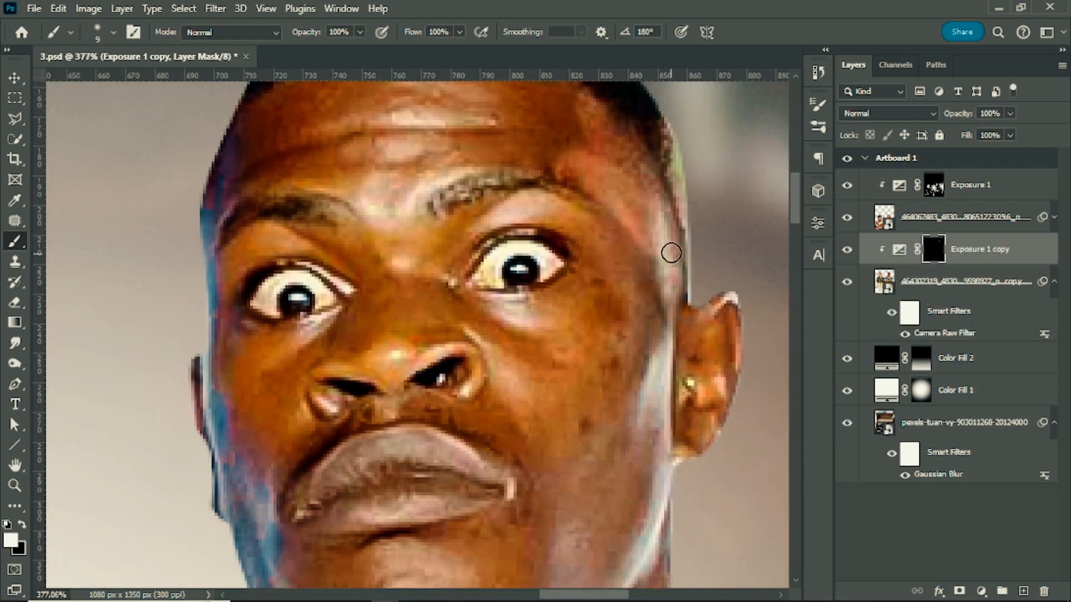
pyautogui.moveTo(674, 326); pyautogui.dragTo(655, 399)
pyautogui.press('x')
pyautogui.moveTo(686, 326); pyautogui.dragTo(687, 358)
pyautogui.scroll(-3, 687, 358)
pyautogui.press('x')
pyautogui.moveTo(644, 246)
pyautogui.mouseDown()
pyautogui.moveTo(612, 304)
pyautogui.moveTo(617, 411)
pyautogui.moveTo(625, 351)
pyautogui.moveTo(574, 437)
pyautogui.mouseUp()
pyautogui.scroll(-3, 507, 473)
pyautogui.scroll(-2, 566, 415)
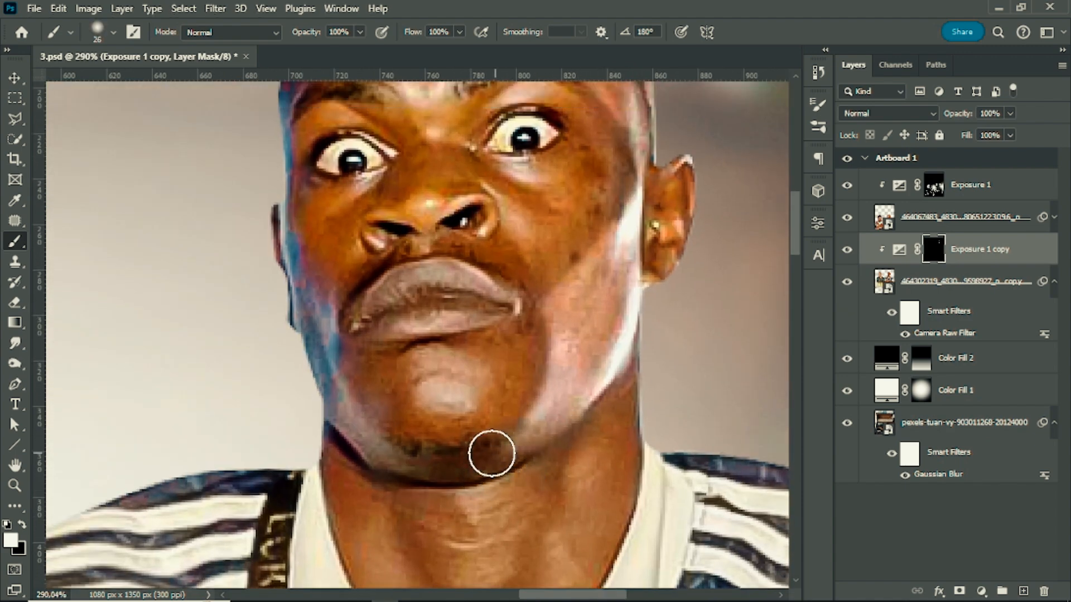
# Soften the inner edge of the back-right man's cheek and jaw highlight with a 45 px black brush
pyautogui.press('x')
pyautogui.rightClick(469, 449)
pyautogui.click(501, 347)
pyautogui.moveTo(514, 311)
pyautogui.mouseDown()
pyautogui.moveTo(521, 281)
pyautogui.moveTo(552, 268)
pyautogui.mouseUp()
pyautogui.scroll(-8, 473, 320)
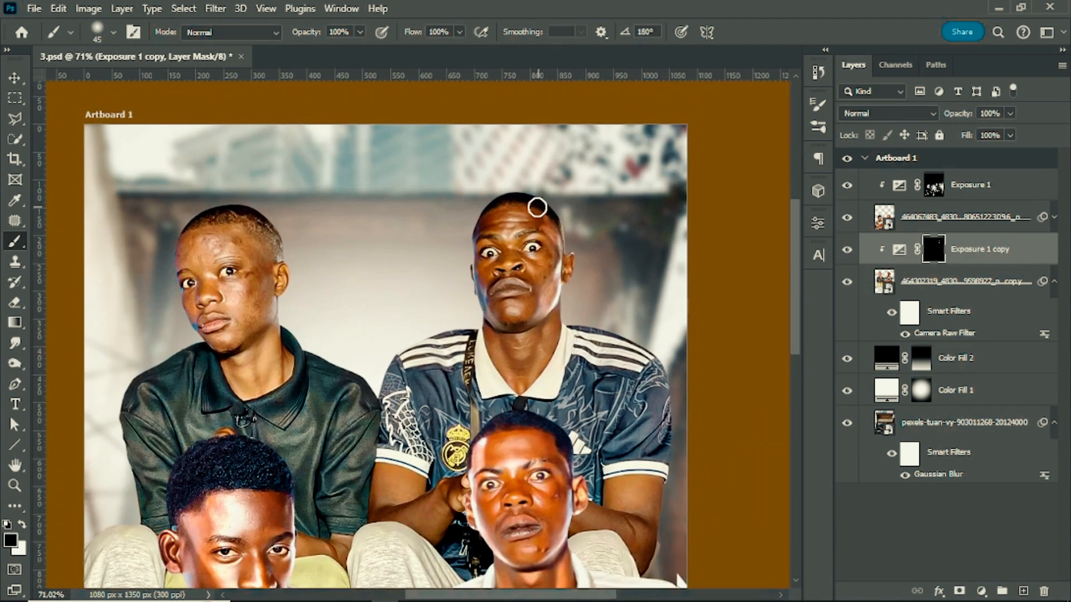
pyautogui.scroll(8, 537, 187)
pyautogui.scroll(-8, 568, 309)
pyautogui.scroll(9, 551, 397)
# Paint a white highlight along the left cheek and jaw edge of the back-right man's face with an 11 px brush
pyautogui.keyDown('alt'); pyautogui.rightClick(514, 358); pyautogui.keyUp('alt')
pyautogui.scroll(6, 421, 362)
pyautogui.press('x')
pyautogui.moveTo(509, 405); pyautogui.dragTo(433, 332)
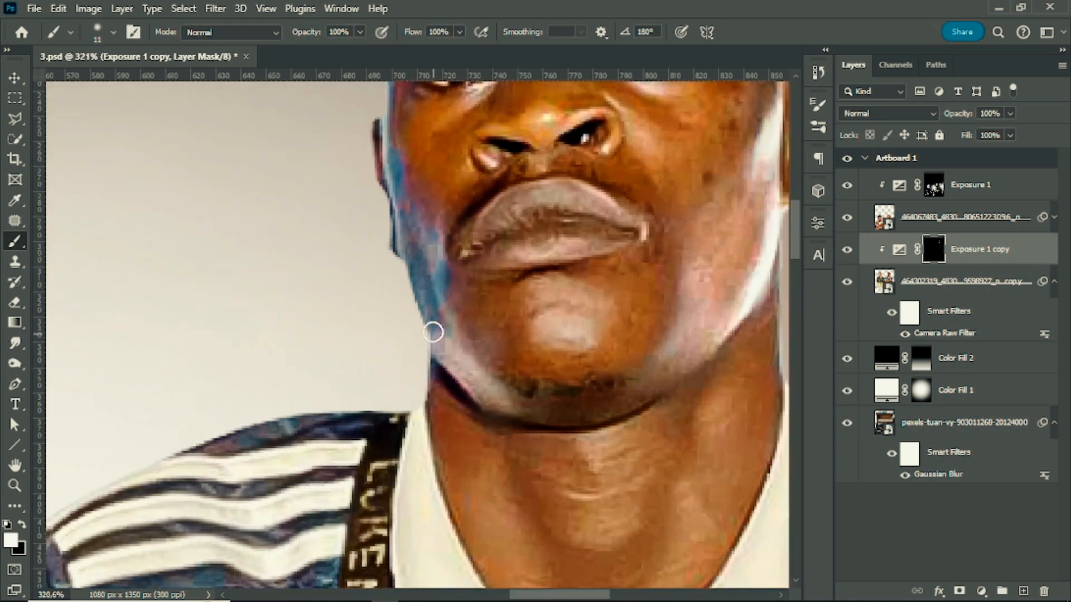
pyautogui.moveTo(439, 223); pyautogui.dragTo(547, 383)
pyautogui.moveTo(496, 154); pyautogui.dragTo(504, 366)
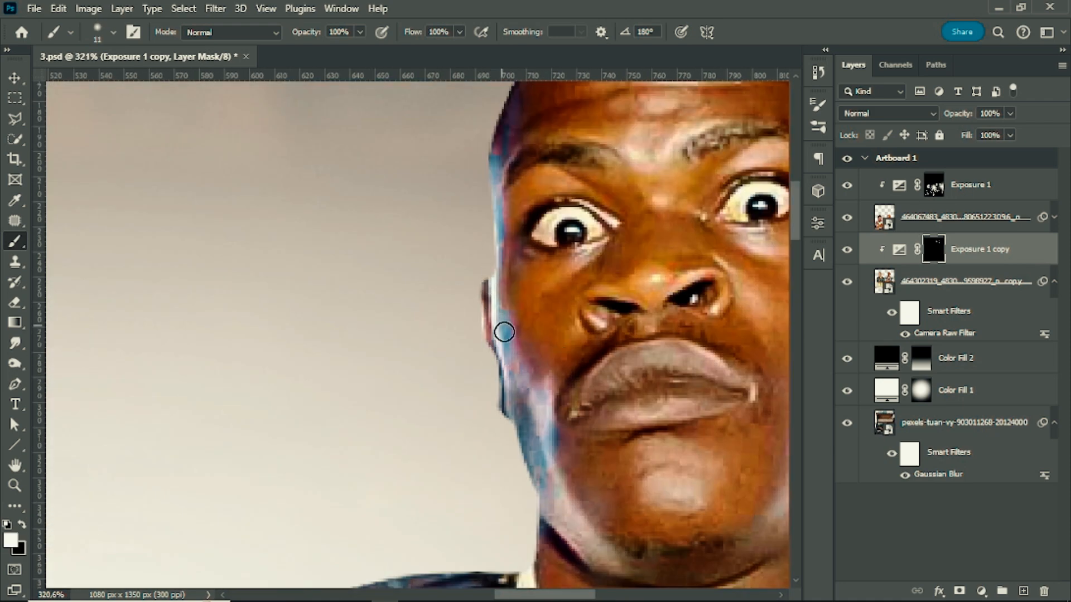
# Blend the left cheek and jaw highlight into the skin with a 35 px black brush
pyautogui.keyDown('alt'); pyautogui.rightClick(535, 385); pyautogui.keyUp('alt')
pyautogui.press('x')
pyautogui.moveTo(553, 331); pyautogui.dragTo(584, 407)
pyautogui.scroll(-5, 614, 334)
pyautogui.keyDown('alt'); pyautogui.rightClick(643, 478); pyautogui.keyUp('alt')
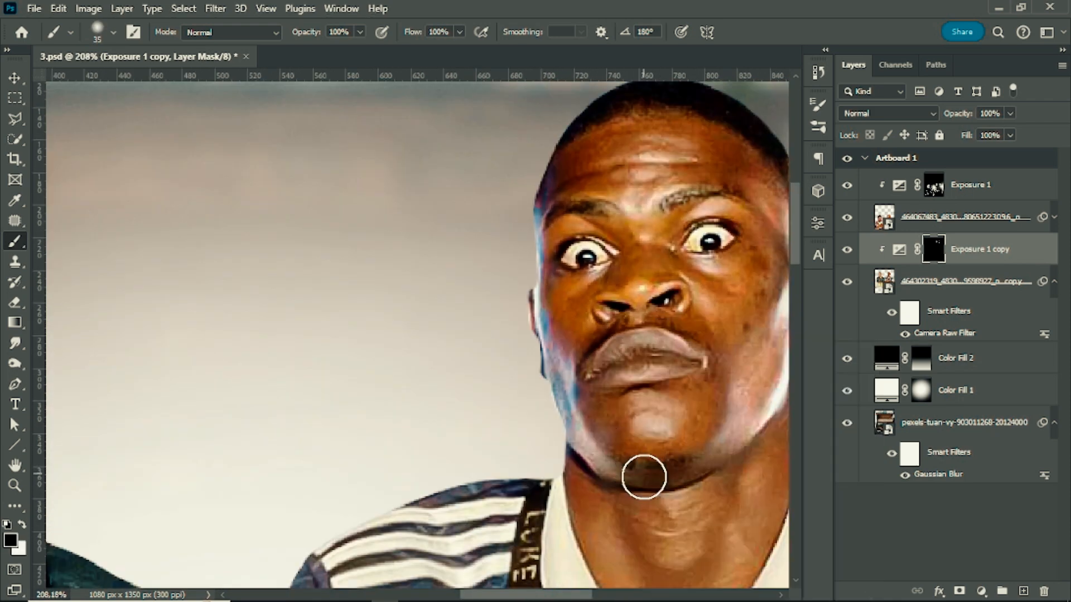
pyautogui.scroll(4, 552, 340)
pyautogui.rightClick(491, 305)
pyautogui.scroll(-4, 558, 312)
# Highlight the back-right man's chin in white with a 6 px brush and blend it with a 43 px black brush
pyautogui.keyDown('alt'); pyautogui.rightClick(597, 346); pyautogui.keyUp('alt')
pyautogui.scroll(5, 588, 389)
pyautogui.press('x')
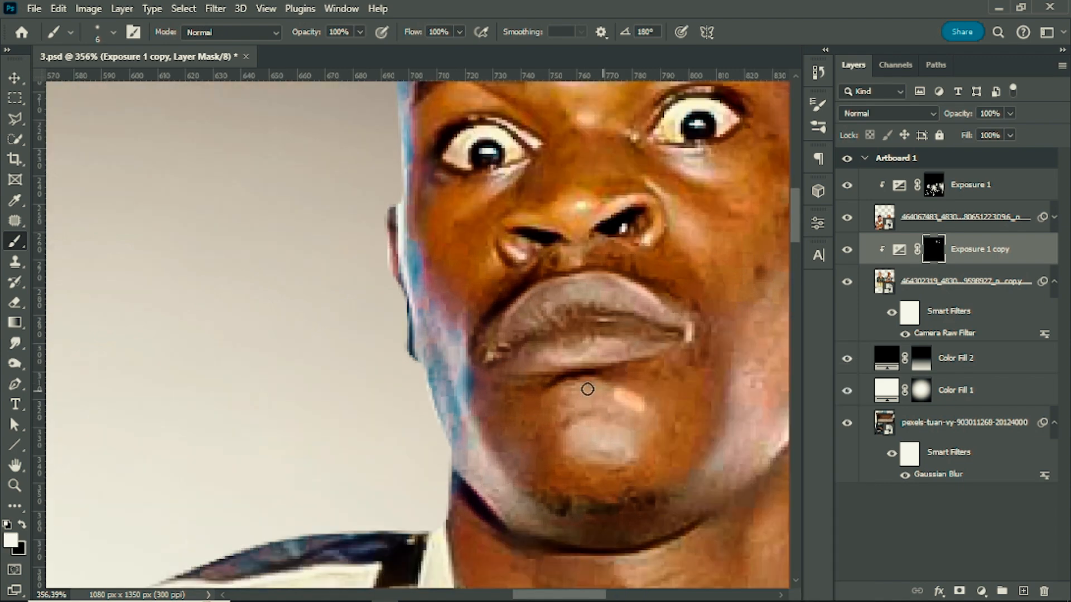
pyautogui.press('x')
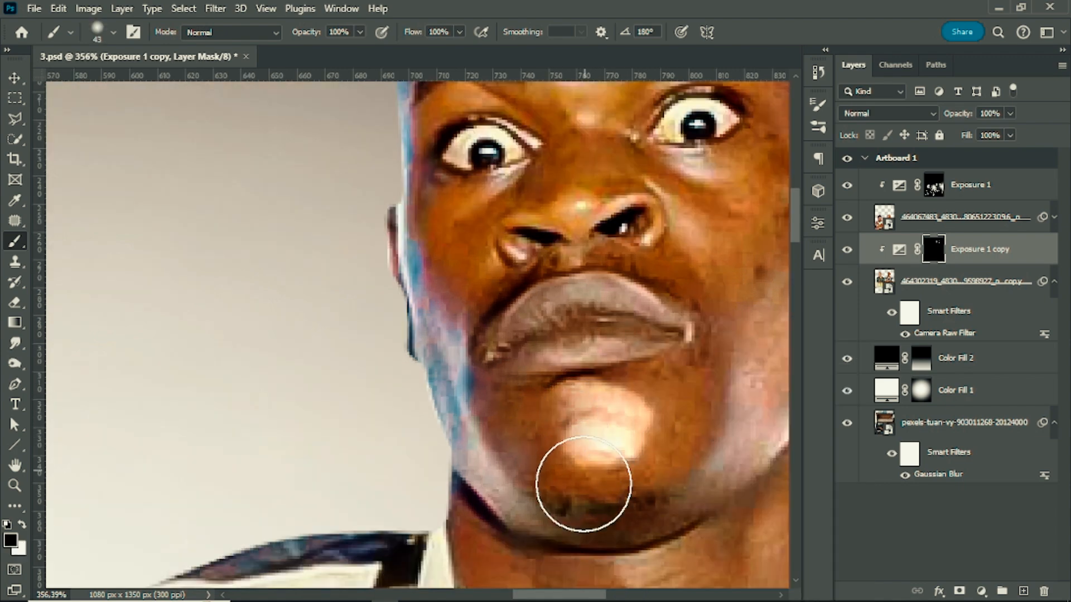
pyautogui.moveTo(583, 486)
pyautogui.mouseDown()
pyautogui.moveTo(663, 439)
pyautogui.moveTo(662, 394)
pyautogui.mouseUp()
pyautogui.scroll(-5, 648, 437)
pyautogui.scroll(3, 648, 438)
# Paint a white highlight down the right side of the back-right man's neck and blend it with a 56 px black brush
pyautogui.keyDown('alt'); pyautogui.rightClick(648, 473); pyautogui.keyUp('alt')
pyautogui.moveTo(647, 473); pyautogui.dragTo(565, 394)
pyautogui.press('x')
pyautogui.moveTo(633, 340)
pyautogui.mouseDown()
pyautogui.moveTo(589, 432)
pyautogui.moveTo(650, 390)
pyautogui.mouseUp()
pyautogui.scroll(-1, 651, 390)
pyautogui.press('x')
pyautogui.keyDown('alt'); pyautogui.rightClick(669, 315); pyautogui.keyUp('alt')
pyautogui.moveTo(570, 488); pyautogui.dragTo(559, 567)
pyautogui.scroll(-5, 569, 380)
pyautogui.scroll(3, 525, 455)
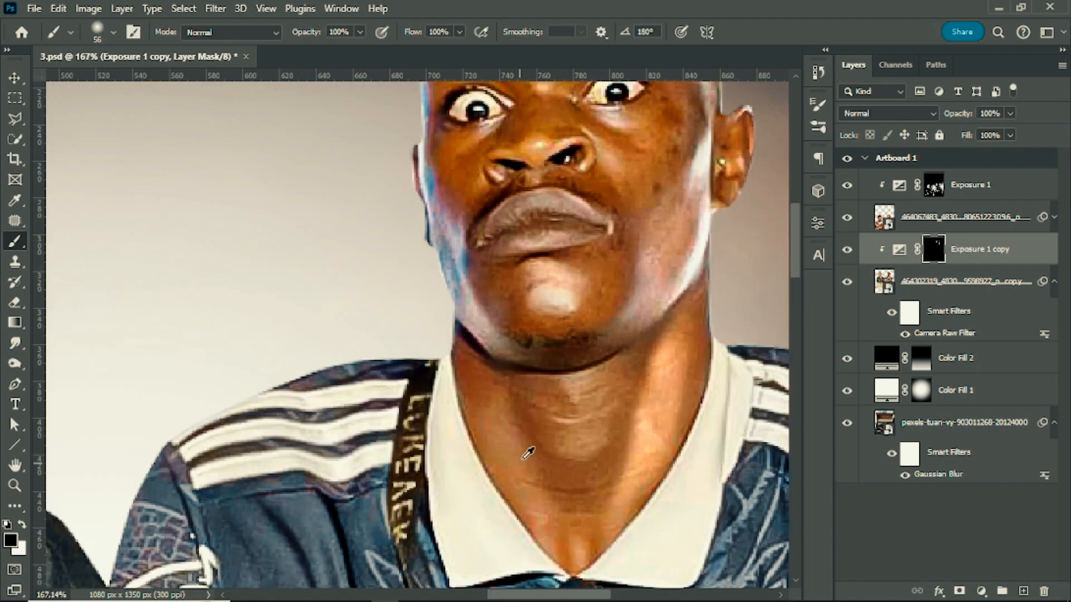
# Highlight the left side of the neck beside the collar in white and blend it with a 28 px black brush
pyautogui.keyDown('alt'); pyautogui.rightClick(490, 401); pyautogui.keyUp('alt')
pyautogui.scroll(2, 490, 401)
pyautogui.keyDown('alt'); pyautogui.rightClick(536, 378); pyautogui.keyUp('alt')
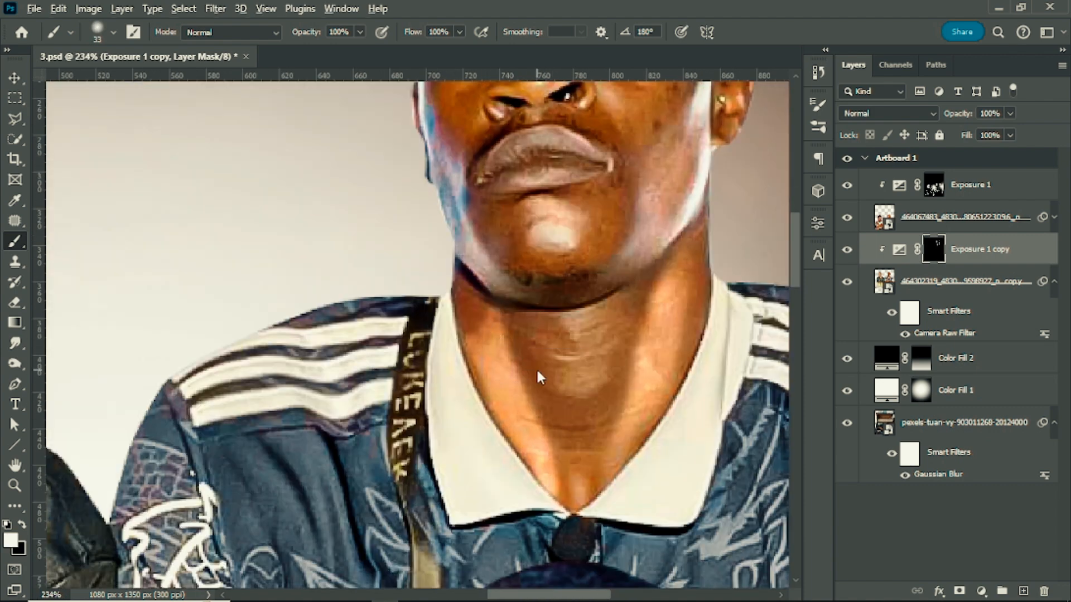
pyautogui.press('x')
pyautogui.moveTo(455, 349); pyautogui.dragTo(465, 382)
pyautogui.scroll(-3, 444, 410)
pyautogui.scroll(4, 452, 373)
pyautogui.keyDown('alt'); pyautogui.rightClick(453, 370); pyautogui.keyUp('alt')
pyautogui.scroll(-4, 543, 404)
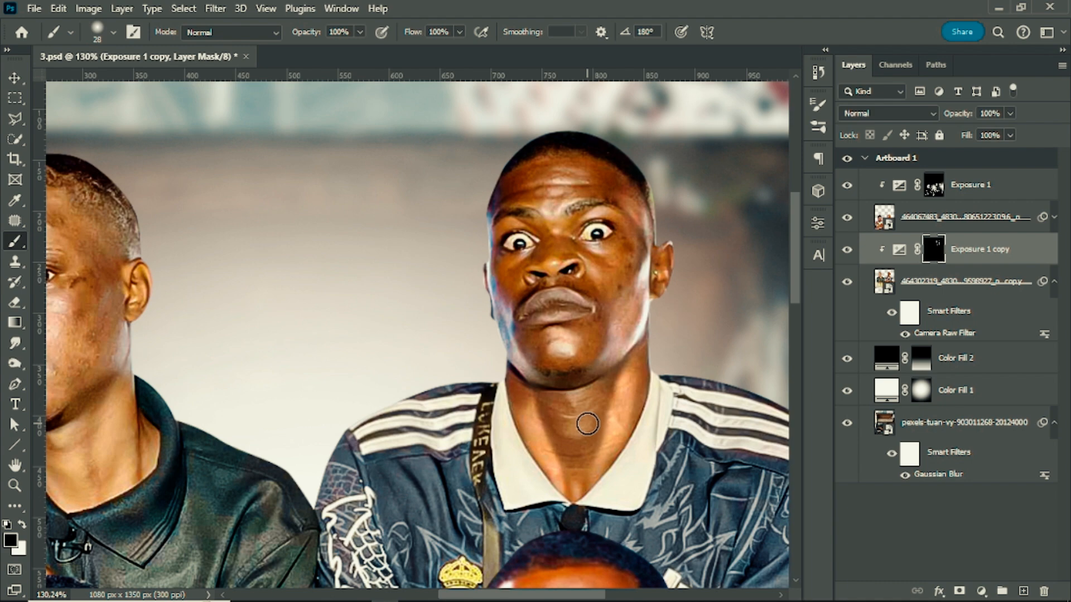
# Paint fine white highlights on the throat creases below the chin with a 4 px brush
pyautogui.scroll(5, 568, 401)
pyautogui.moveTo(576, 386); pyautogui.dragTo(531, 373)
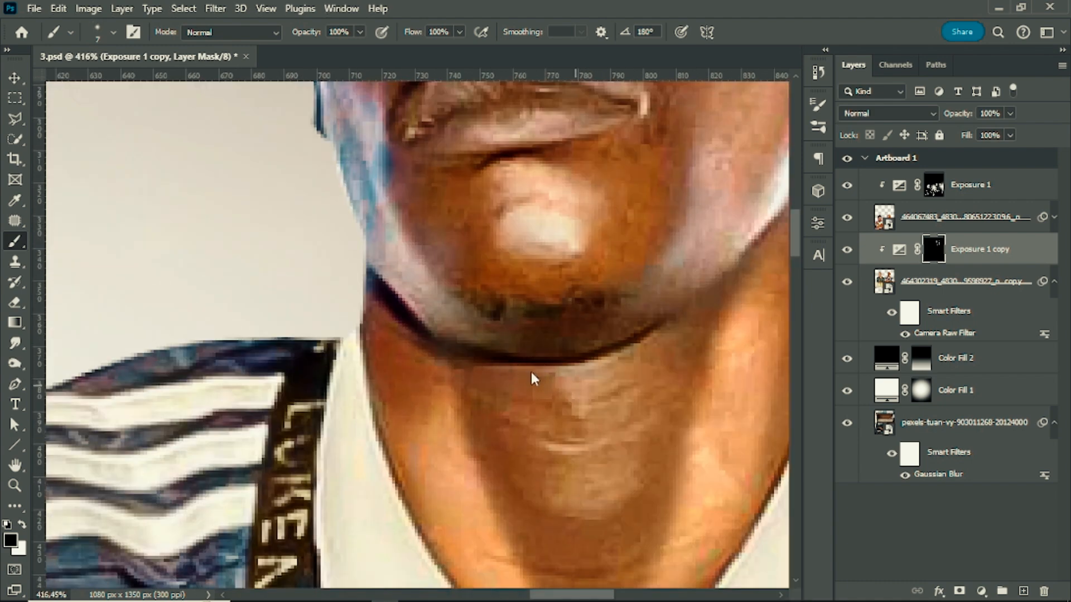
pyautogui.moveTo(583, 416); pyautogui.dragTo(553, 374)
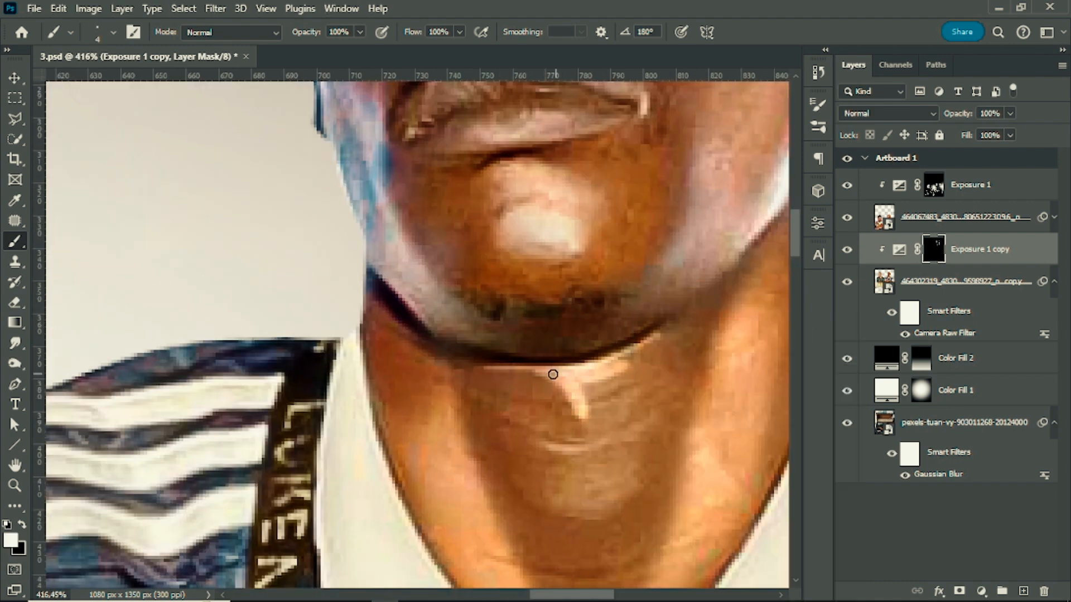
pyautogui.scroll(-1, 612, 394)
pyautogui.moveTo(636, 394); pyautogui.dragTo(580, 411)
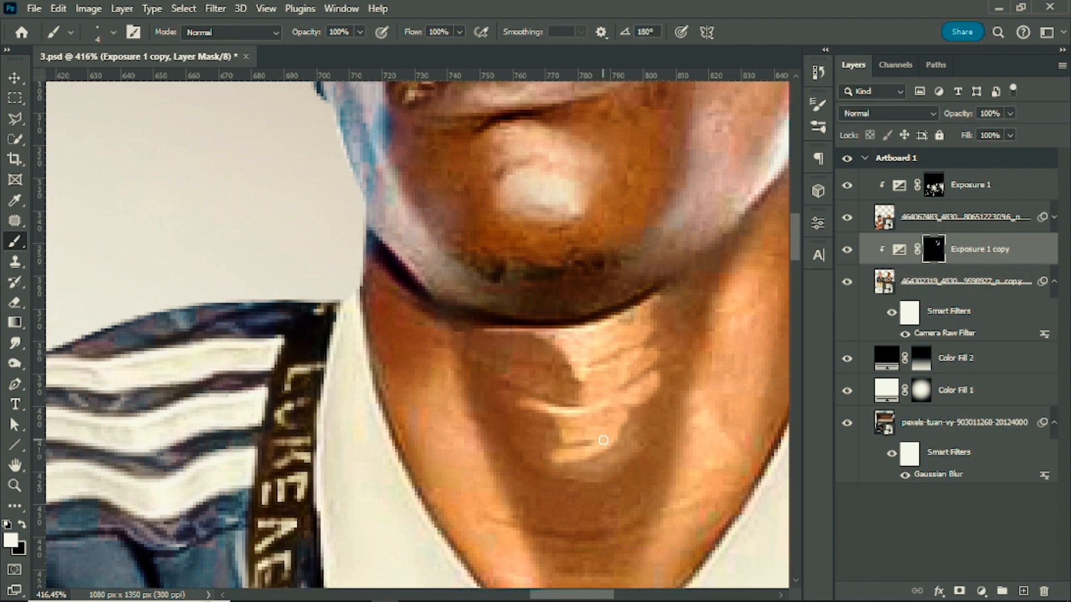
pyautogui.moveTo(615, 448); pyautogui.dragTo(640, 408)
# Blend the throat highlights into the surrounding skin with a 35 px black brush
pyautogui.scroll(-5, 627, 412)
pyautogui.scroll(3, 622, 418)
pyautogui.rightClick(622, 412)
pyautogui.moveTo(703, 357); pyautogui.dragTo(715, 356)
pyautogui.press('Return')
pyautogui.press('x')
pyautogui.moveTo(602, 444); pyautogui.dragTo(579, 429)
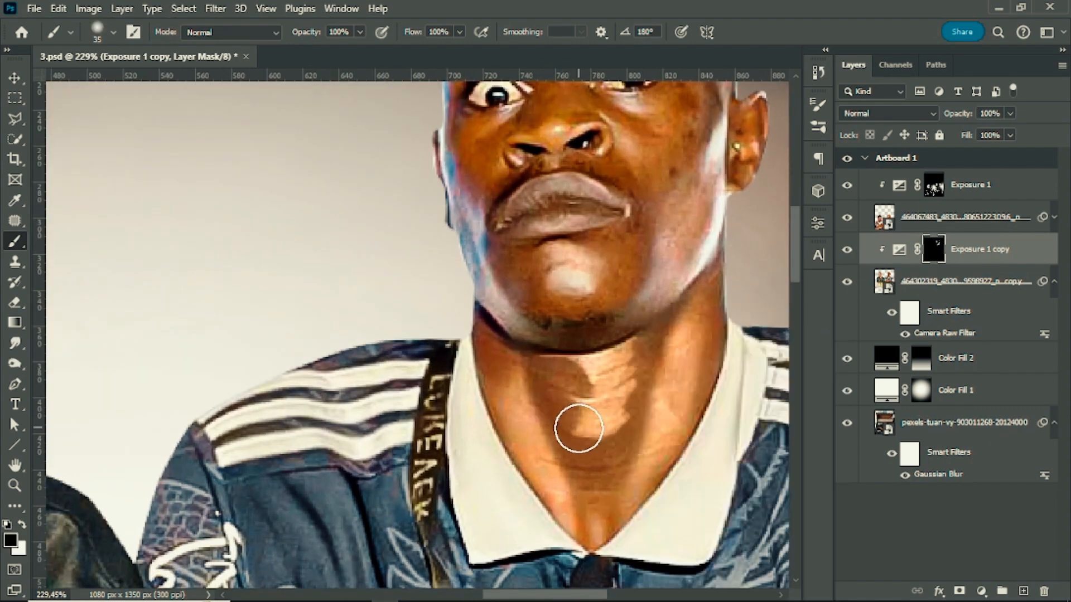
pyautogui.scroll(-4, 605, 409)
pyautogui.scroll(4, 684, 442)
# Extend the white highlight down the right side of the neck toward the collar with a 29 px brush
pyautogui.keyDown('alt'); pyautogui.rightClick(658, 342); pyautogui.keyUp('alt')
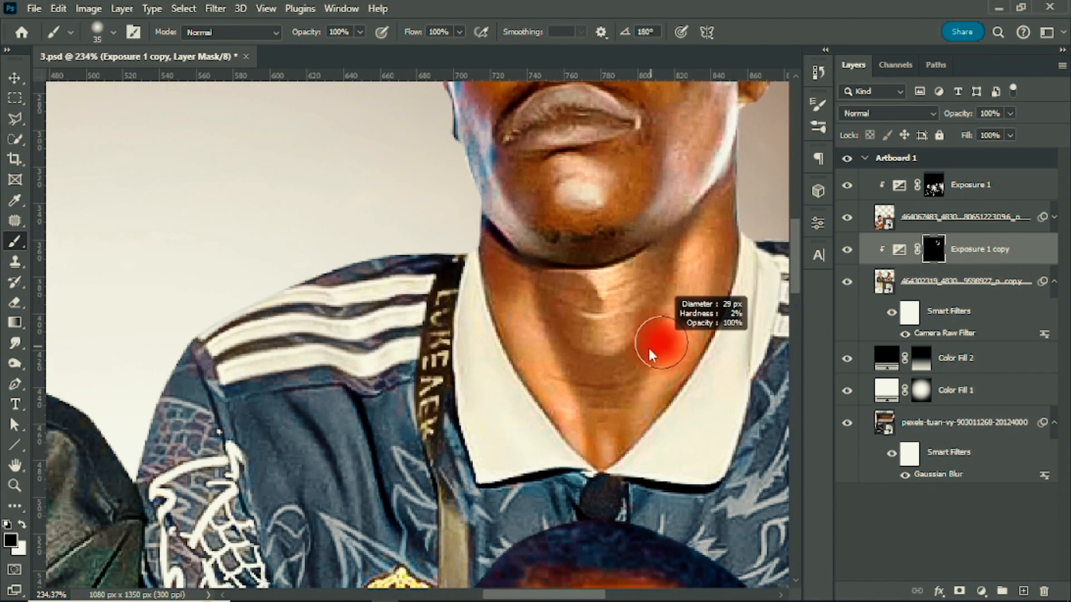
pyautogui.press('x')
pyautogui.moveTo(668, 328); pyautogui.dragTo(644, 414)
pyautogui.keyDown('alt'); pyautogui.rightClick(626, 452); pyautogui.keyUp('alt')
pyautogui.press('x')
# Paint a white highlight at the collar's V opening with a 9 px brush and blend it with a 28 px black brush
pyautogui.scroll(4, 600, 465)
pyautogui.keyDown('alt'); pyautogui.rightClick(604, 468); pyautogui.keyUp('alt')
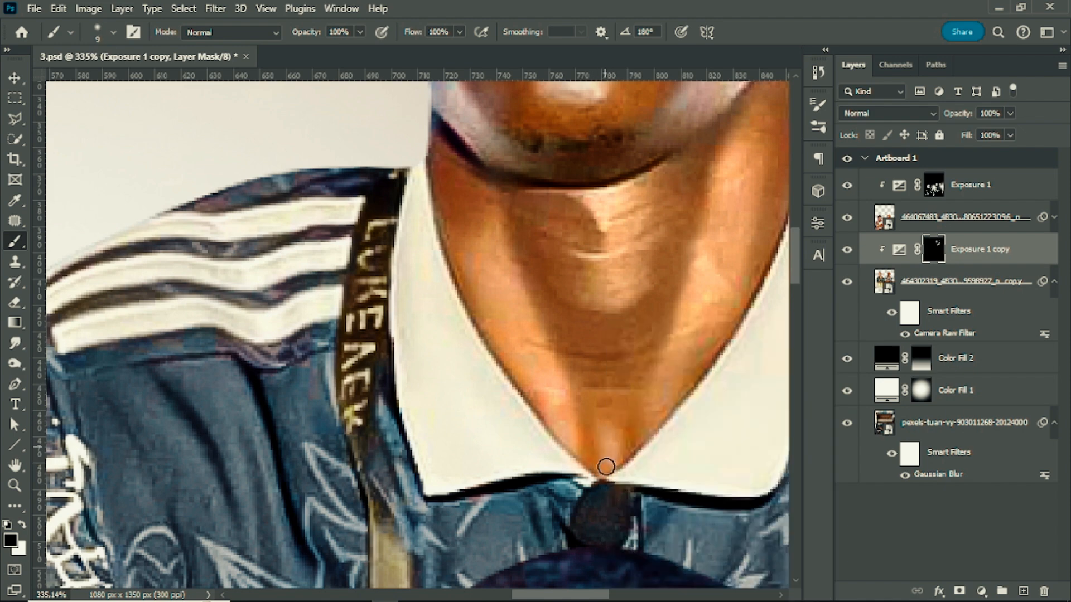
pyautogui.press('x')
pyautogui.moveTo(607, 467); pyautogui.dragTo(611, 438)
pyautogui.rightClick(612, 416)
pyautogui.moveTo(720, 356); pyautogui.dragTo(730, 356)
pyautogui.press('x')
pyautogui.moveTo(612, 408); pyautogui.dragTo(641, 444)
pyautogui.scroll(-5, 651, 441)
# Paint a white highlight along the upper rim of the back-right man's right-hand ear, reducing the brush to 5 px
pyautogui.scroll(6, 597, 373)
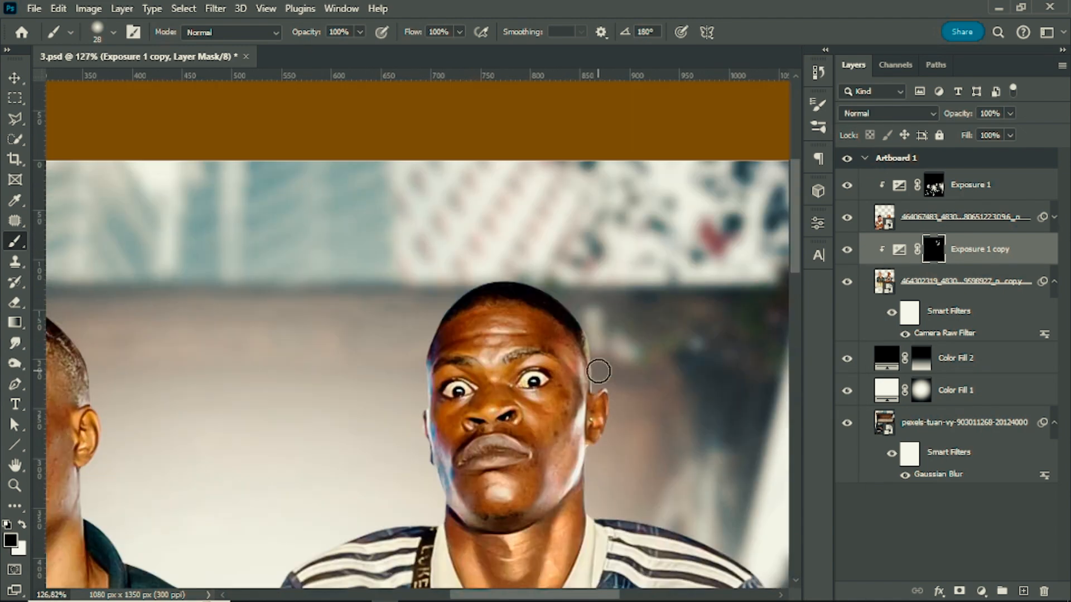
pyautogui.keyDown('alt'); pyautogui.rightClick(588, 379); pyautogui.keyUp('alt')
pyautogui.press('x')
pyautogui.scroll(-1, 591, 420)
pyautogui.press('[')
pyautogui.moveTo(595, 395); pyautogui.dragTo(616, 387)
pyautogui.scroll(-2, 636, 418)
pyautogui.press('[')
pyautogui.press('[')
pyautogui.press('[')
pyautogui.press('[')
pyautogui.press('[')
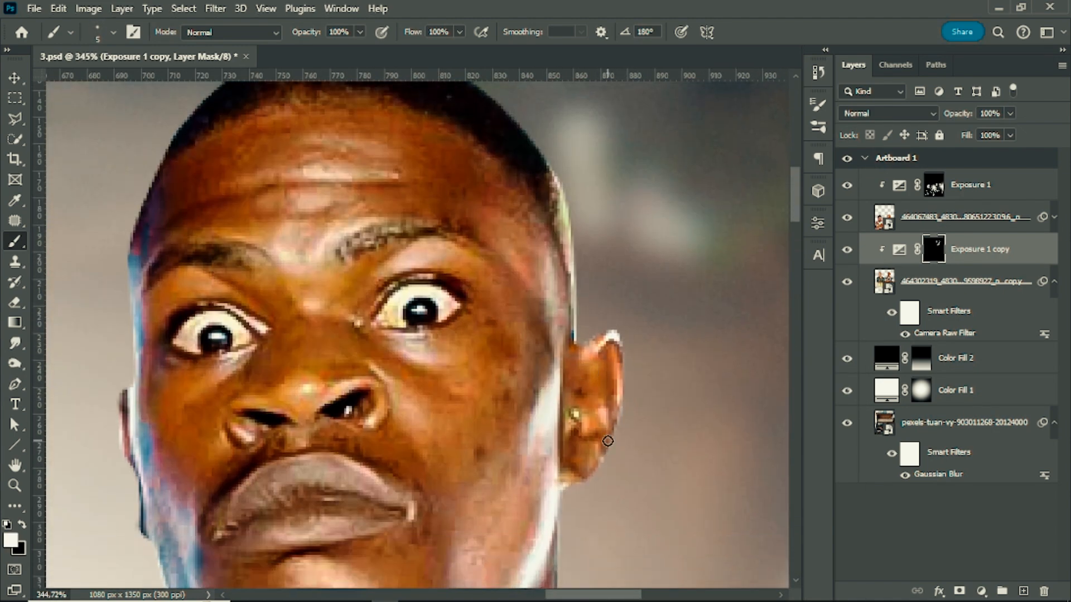
# Paint fine white highlights on the Exposure 1 copy mask along the edge of the back-right man's ear
pyautogui.moveTo(560, 446); pyautogui.dragTo(574, 463)
pyautogui.scroll(-5, 648, 385)
pyautogui.scroll(4, 636, 385)
pyautogui.moveTo(629, 383); pyautogui.dragTo(604, 345)
pyautogui.scroll(-4, 608, 384)
pyautogui.scroll(7, 485, 462)
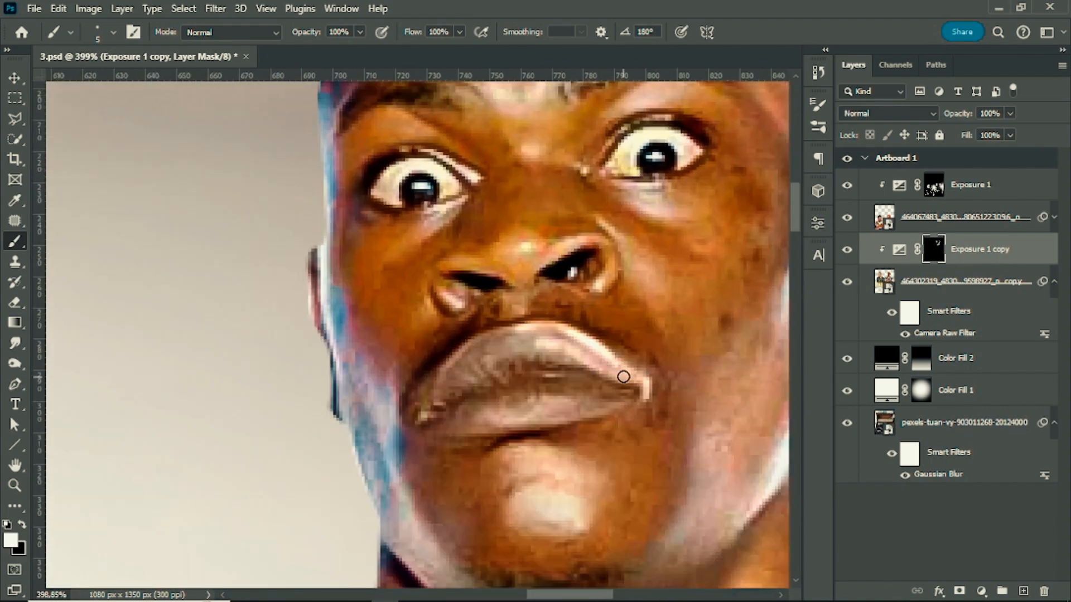
# Brighten the highlights on the back-right man's lips in the exposure mask and soften them with black
pyautogui.scroll(-1, 627, 388)
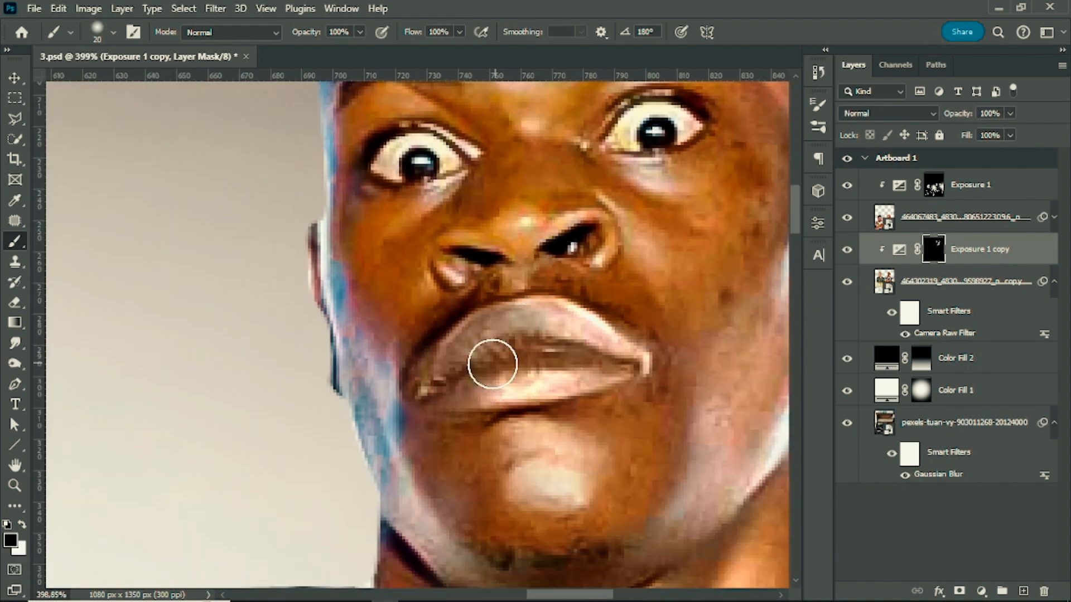
pyautogui.scroll(-7, 540, 330)
pyautogui.scroll(5, 580, 307)
pyautogui.moveTo(634, 367); pyautogui.dragTo(602, 380)
pyautogui.press('x')
pyautogui.scroll(1, 593, 280)
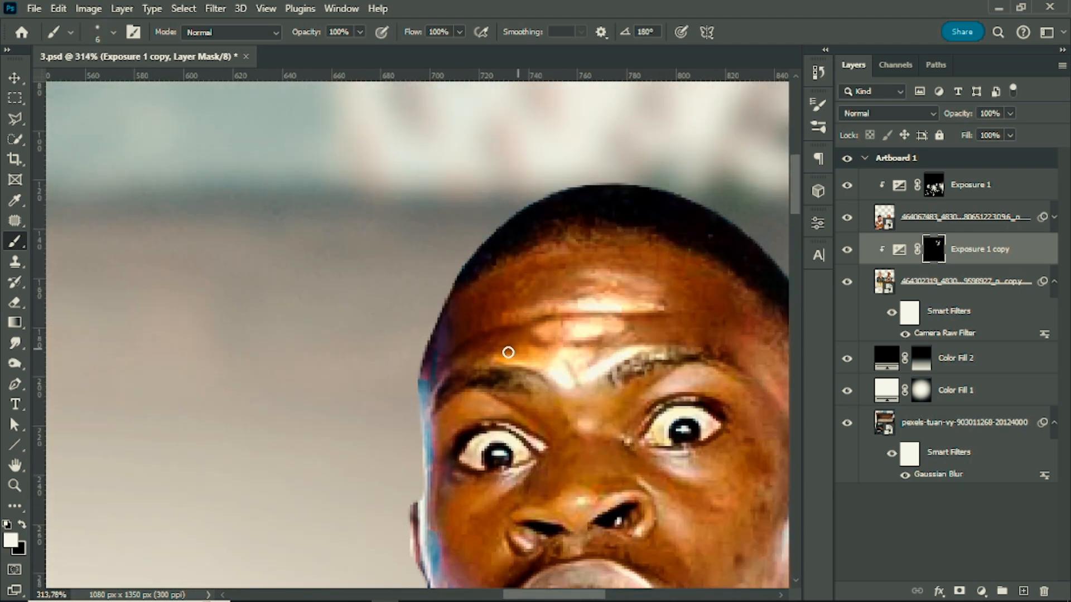
# Brighten the area between the back-right man's eyebrows in the exposure mask and blend its edges with a larger black brush
pyautogui.scroll(-1, 563, 355)
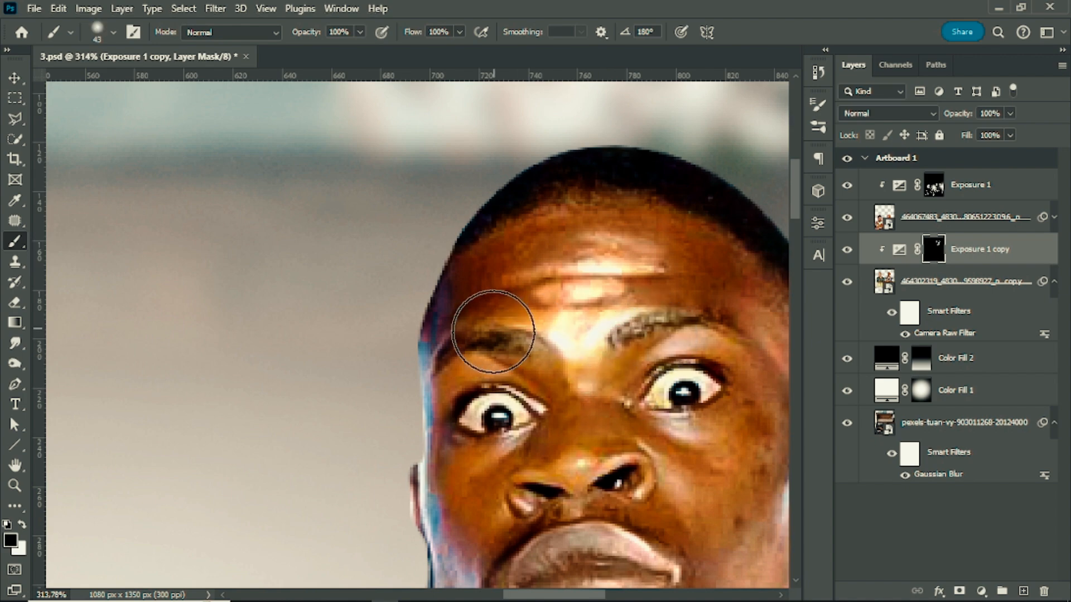
pyautogui.scroll(-6, 622, 365)
pyautogui.scroll(6, 602, 327)
pyautogui.moveTo(557, 354); pyautogui.dragTo(507, 361)
pyautogui.scroll(-4, 708, 351)
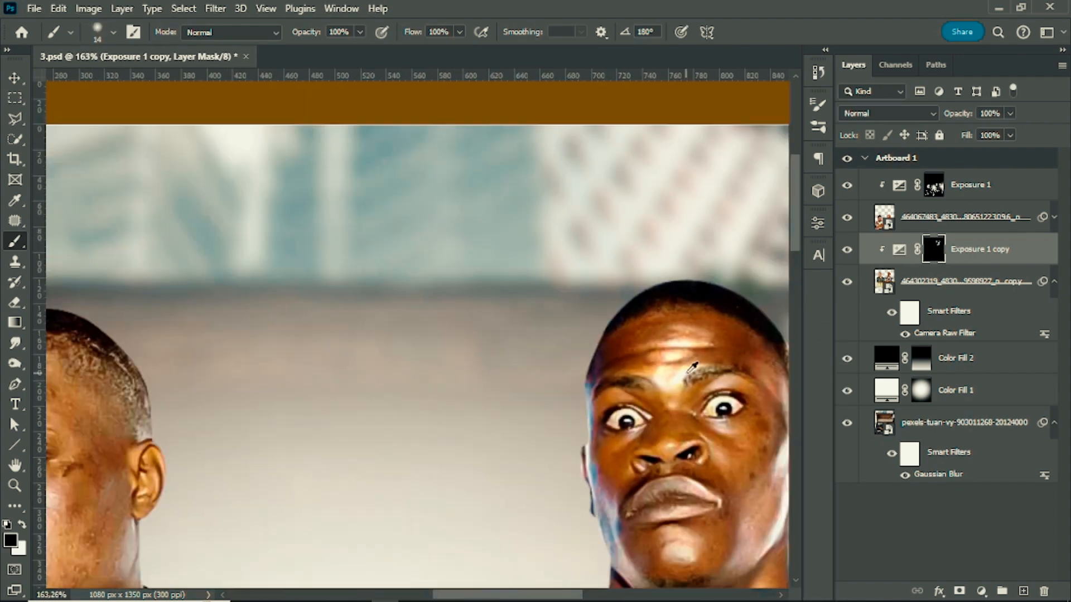
pyautogui.scroll(3, 687, 373)
pyautogui.moveTo(643, 316); pyautogui.dragTo(681, 318)
# Paint white highlights along the brow bones above both of the back-right man's eyes with an 8 px brush
pyautogui.scroll(-6, 586, 234)
pyautogui.scroll(7, 625, 330)
pyautogui.moveTo(612, 289); pyautogui.dragTo(560, 303)
pyautogui.scroll(5, 613, 238)
pyautogui.press('x')
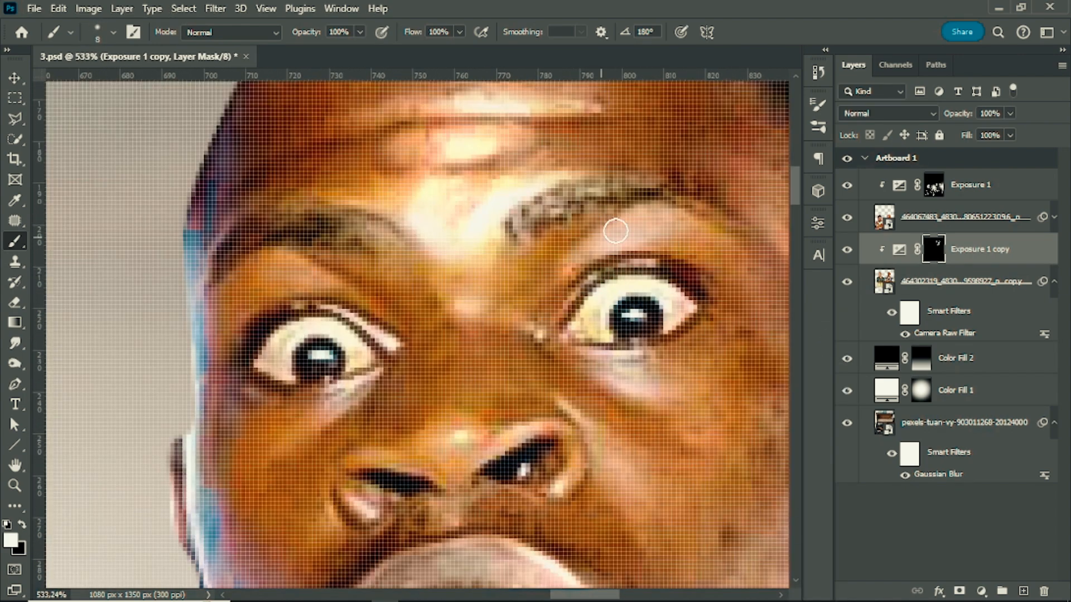
pyautogui.scroll(-3, 456, 290)
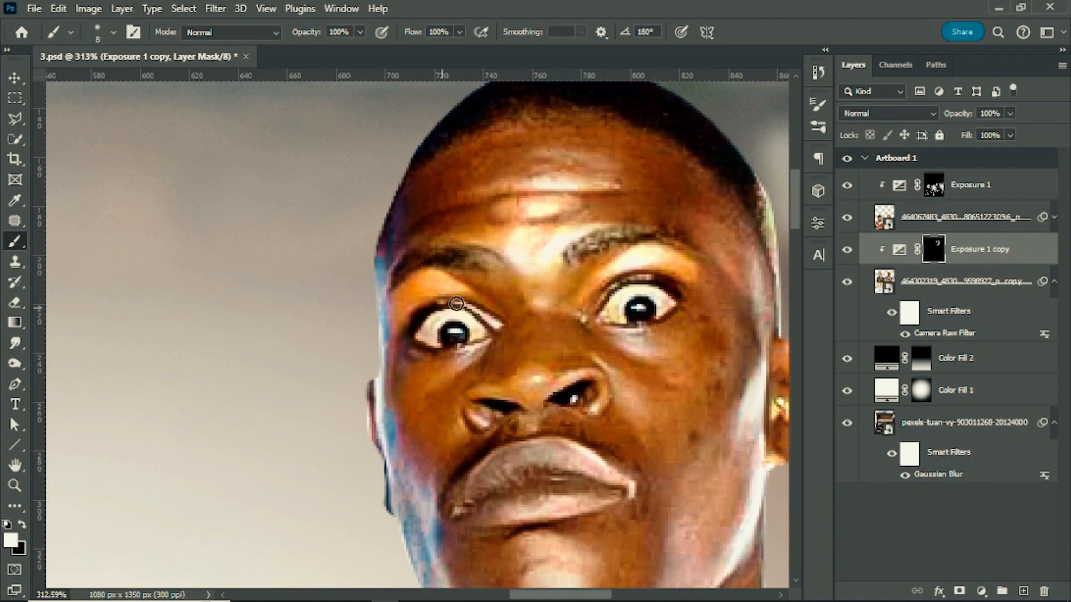
# Soften the highlights around the back-right man's eyes with a larger black brush, and save the document
pyautogui.scroll(-3, 511, 410)
pyautogui.scroll(2, 524, 352)
pyautogui.moveTo(417, 362); pyautogui.dragTo(471, 359)
pyautogui.press('x')
pyautogui.click(690, 346)
pyautogui.scroll(-10, 661, 381)
pyautogui.hotkey('ctrl', 's')
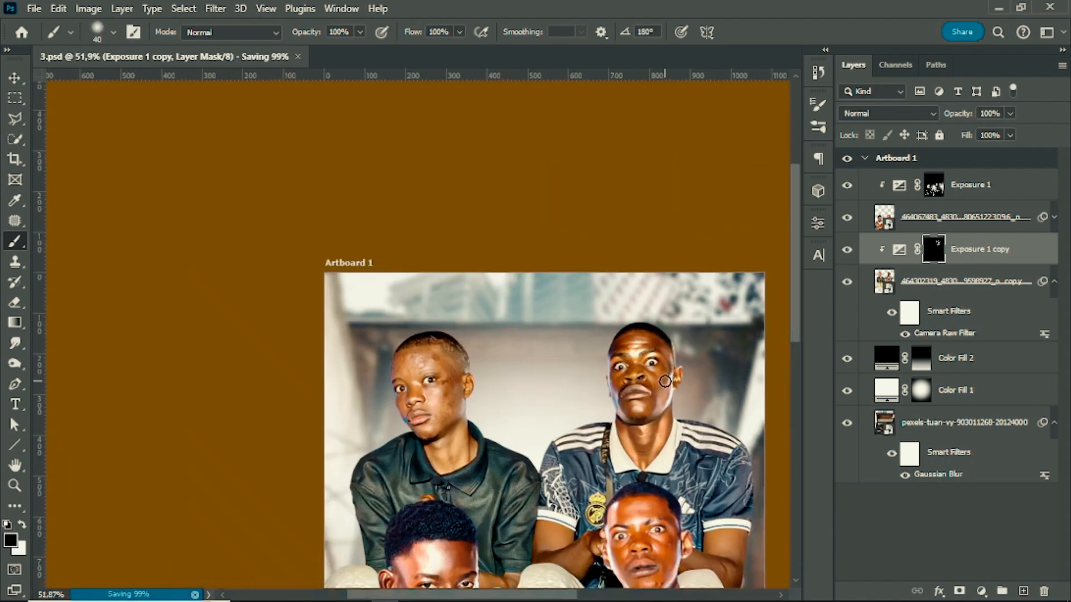
# Highlight the back-right man's nose and the skin under his eye with a small white brush, softening with black
pyautogui.scroll(10, 658, 381)
pyautogui.moveTo(603, 357); pyautogui.dragTo(545, 356)
pyautogui.press('x')
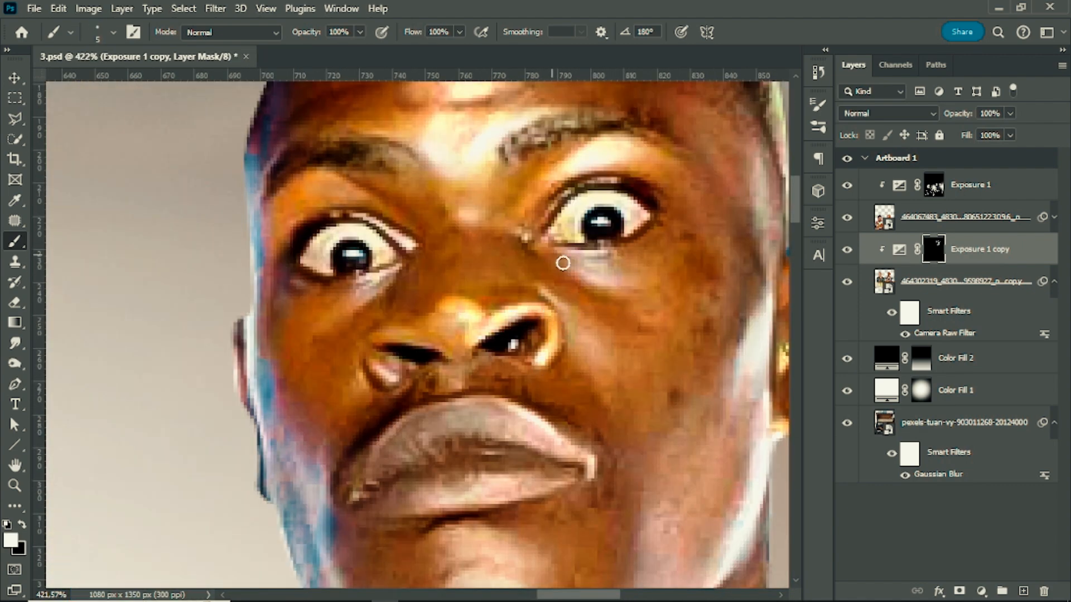
pyautogui.moveTo(563, 263)
pyautogui.mouseDown()
pyautogui.moveTo(583, 256)
pyautogui.moveTo(641, 281)
pyautogui.moveTo(637, 264)
pyautogui.moveTo(611, 309)
pyautogui.mouseUp()
pyautogui.press('x')
pyautogui.scroll(-2, 497, 279)
pyautogui.press('x')
pyautogui.moveTo(494, 274); pyautogui.dragTo(446, 246)
pyautogui.press('x')
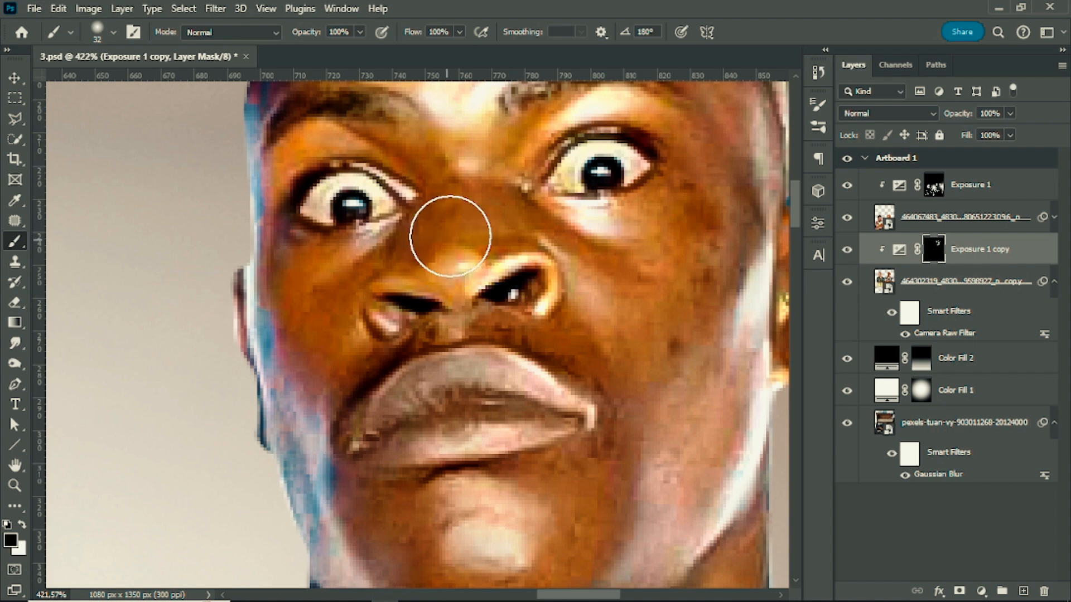
# Add fine highlights beneath the back-right man's nose with a 4 px white brush and fade them with black
pyautogui.scroll(-2, 588, 321)
pyautogui.scroll(4, 427, 346)
pyautogui.moveTo(500, 287); pyautogui.dragTo(481, 288)
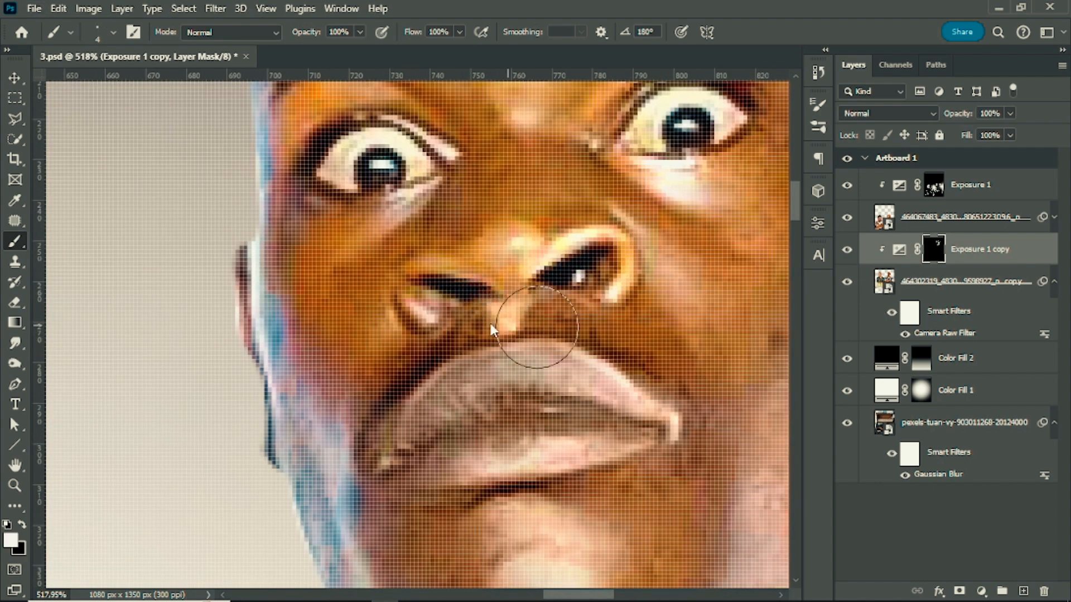
pyautogui.press('x')
pyautogui.scroll(-6, 629, 322)
pyautogui.scroll(4, 720, 363)
pyautogui.press('x')
# Brighten the long diagonal fold on the blue jersey's right-hand sleeve in the exposure mask
pyautogui.moveTo(706, 331); pyautogui.dragTo(409, 277)
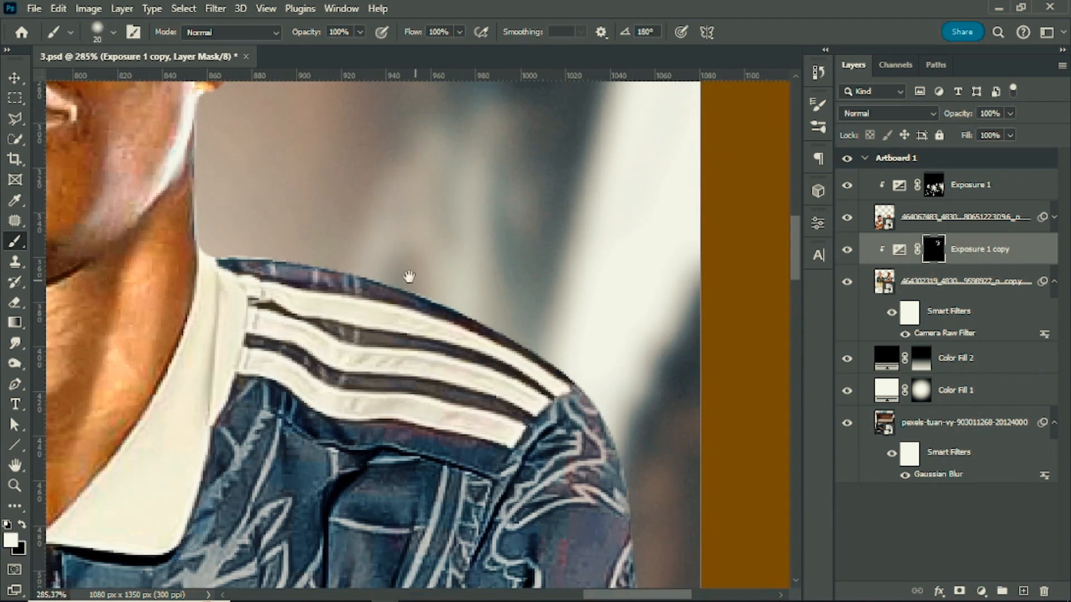
pyautogui.scroll(-4, 599, 419)
pyautogui.moveTo(616, 354); pyautogui.dragTo(607, 354)
pyautogui.moveTo(609, 276)
pyautogui.mouseDown()
pyautogui.moveTo(538, 473)
pyautogui.moveTo(679, 291)
pyautogui.mouseUp()
pyautogui.hotkey('ctrl', 'z')
pyautogui.moveTo(731, 201)
pyautogui.mouseDown()
pyautogui.moveTo(500, 392)
pyautogui.moveTo(586, 360)
pyautogui.mouseUp()
pyautogui.moveTo(718, 249); pyautogui.dragTo(507, 379)
pyautogui.moveTo(425, 399); pyautogui.dragTo(295, 494)
pyautogui.press('x')
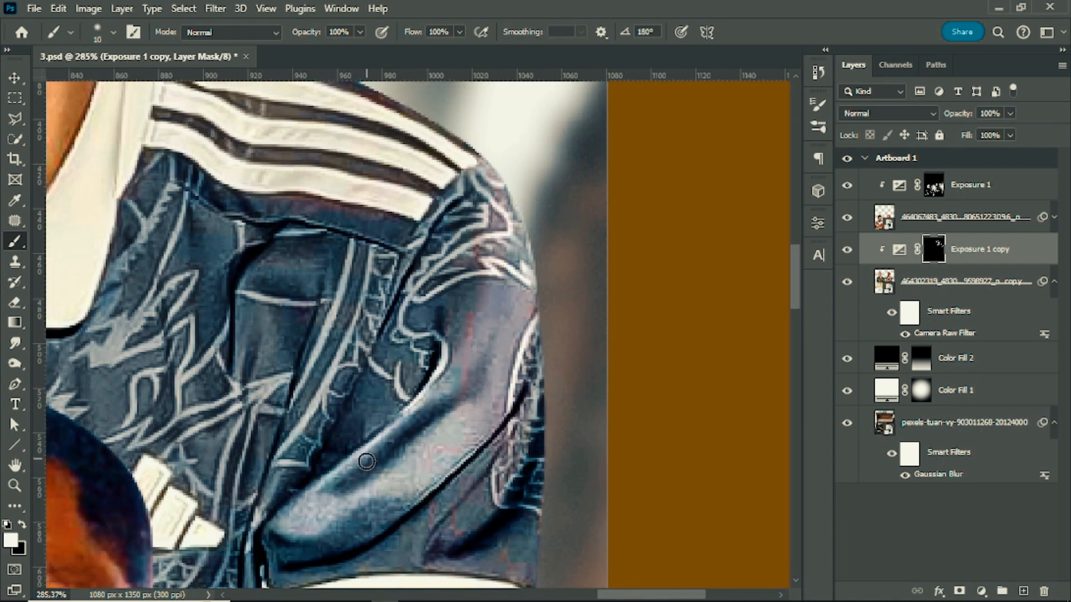
# Highlight the jersey sleeve's outer edge and embroidered pattern with an 11 px white brush
pyautogui.scroll(-1, 525, 365)
pyautogui.moveTo(564, 336); pyautogui.dragTo(545, 336)
pyautogui.moveTo(533, 385)
pyautogui.mouseDown()
pyautogui.moveTo(519, 427)
pyautogui.moveTo(464, 498)
pyautogui.mouseUp()
pyautogui.scroll(3, 441, 391)
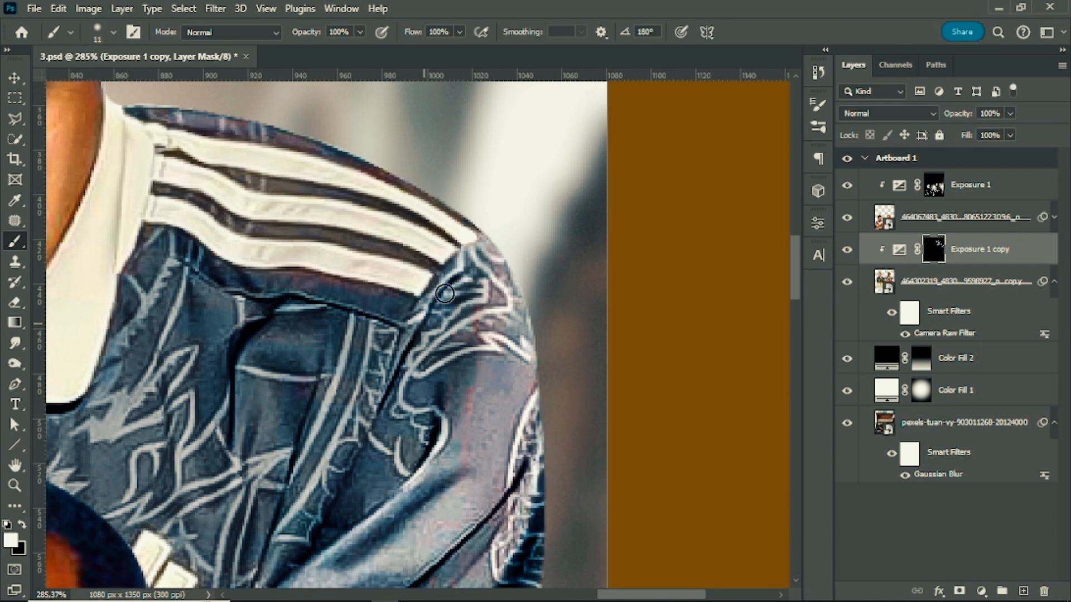
pyautogui.moveTo(427, 341); pyautogui.dragTo(449, 382)
# Brighten the white shoulder stripes on the jersey's right-hand side and soften the strokes with black
pyautogui.scroll(1, 407, 251)
pyautogui.scroll(1, 400, 220)
pyautogui.moveTo(441, 267)
pyautogui.mouseDown()
pyautogui.moveTo(262, 212)
pyautogui.moveTo(401, 285)
pyautogui.moveTo(189, 196)
pyautogui.moveTo(299, 245)
pyautogui.mouseUp()
pyautogui.scroll(-2, 401, 285)
pyautogui.press('x')
pyautogui.scroll(-2, 452, 260)
pyautogui.scroll(2, 411, 281)
pyautogui.press('x')
pyautogui.scroll(1, 182, 239)
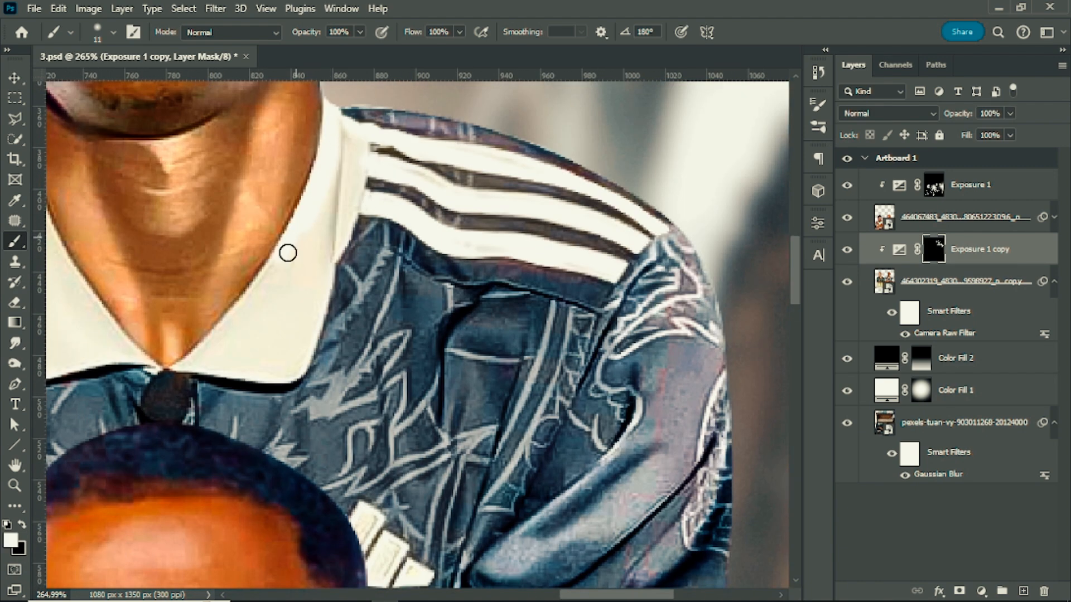
# Refine the highlight on the jersey's right-hand collar flap by alternating black and white painting on the exposure mask
pyautogui.press('x')
pyautogui.scroll(-3, 352, 258)
pyautogui.scroll(2, 368, 237)
pyautogui.moveTo(393, 245); pyautogui.dragTo(341, 262)
pyautogui.press('x')
pyautogui.scroll(2, 357, 220)
# Highlight the folds on the jersey's chest below the shoulder stripes with a small white brush and blend them with black
pyautogui.moveTo(575, 339)
pyautogui.mouseDown()
pyautogui.moveTo(514, 323)
pyautogui.moveTo(431, 348)
pyautogui.mouseUp()
pyautogui.press('x')
pyautogui.press(']')
pyautogui.press(']')
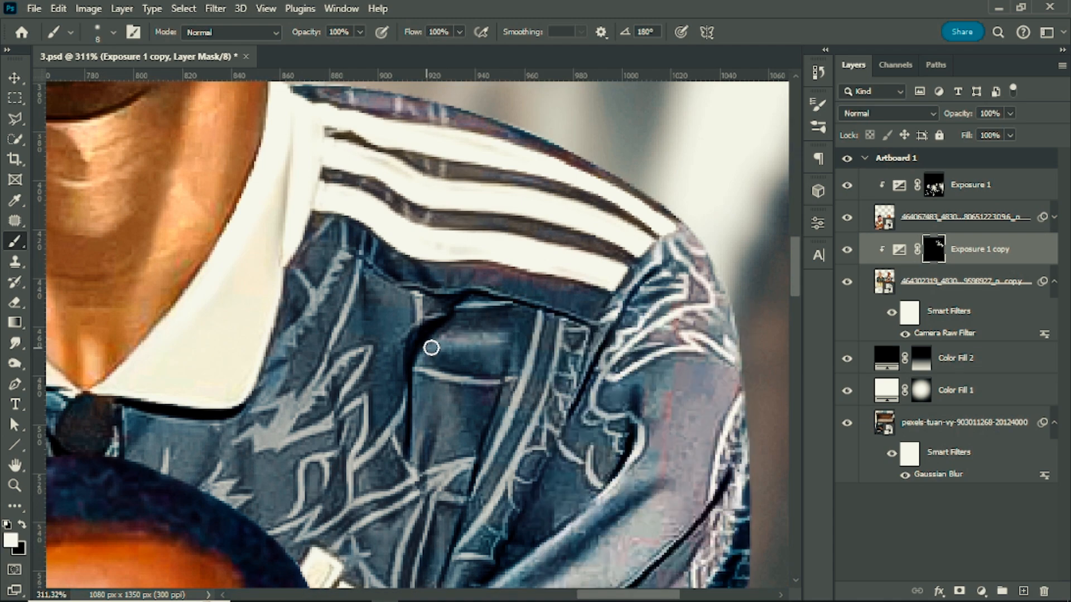
pyautogui.moveTo(407, 447); pyautogui.dragTo(434, 446)
pyautogui.press('x')
pyautogui.moveTo(434, 470); pyautogui.dragTo(499, 380)
# Brighten the back-right man's arm below the right-hand sleeve and soften the highlight with a 102 px black brush
pyautogui.scroll(-5, 496, 346)
pyautogui.moveTo(440, 198); pyautogui.dragTo(481, 309)
pyautogui.scroll(2, 481, 309)
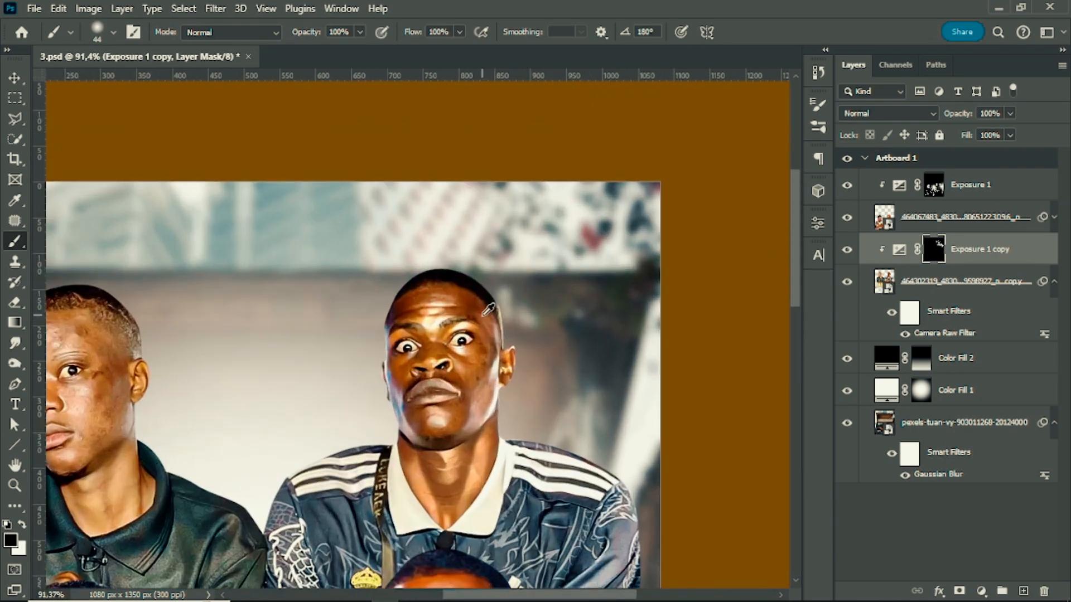
pyautogui.scroll(-3, 481, 308)
pyautogui.scroll(4, 584, 509)
pyautogui.press('x')
pyautogui.moveTo(608, 505)
pyautogui.mouseDown()
pyautogui.moveTo(481, 476)
pyautogui.moveTo(483, 486)
pyautogui.moveTo(566, 463)
pyautogui.mouseUp()
pyautogui.press('x')
pyautogui.moveTo(566, 463); pyautogui.dragTo(562, 530)
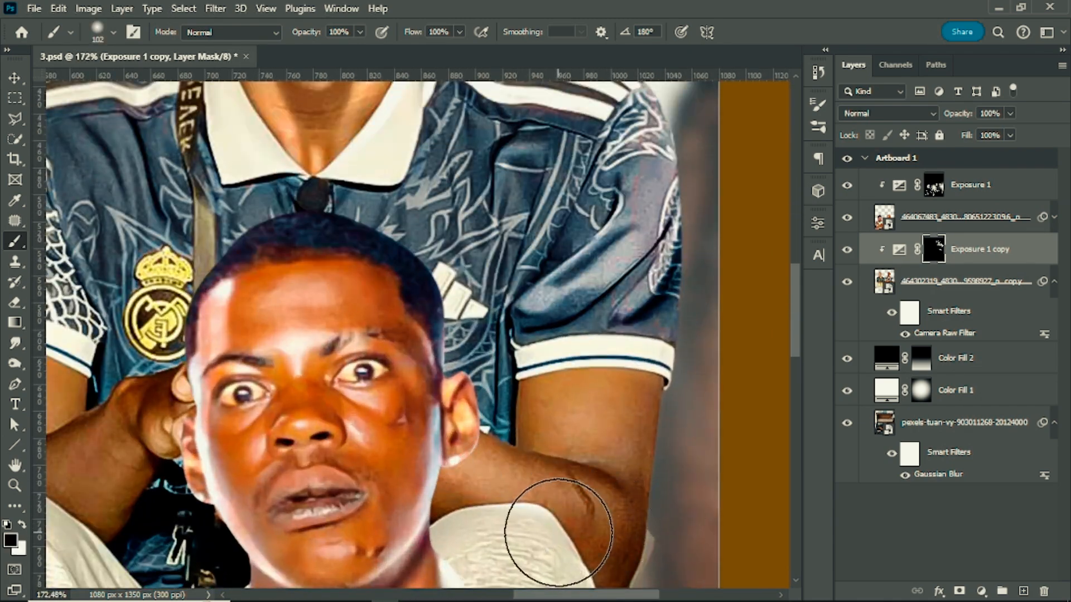
# Try a highlight stroke along the jersey collar with a 12 px white brush, and undo it
pyautogui.scroll(-4, 562, 502)
pyautogui.scroll(4, 321, 401)
pyautogui.moveTo(454, 232); pyautogui.dragTo(413, 232)
pyautogui.scroll(1, 413, 232)
pyautogui.moveTo(444, 200); pyautogui.dragTo(423, 199)
pyautogui.scroll(1, 424, 199)
pyautogui.press('x')
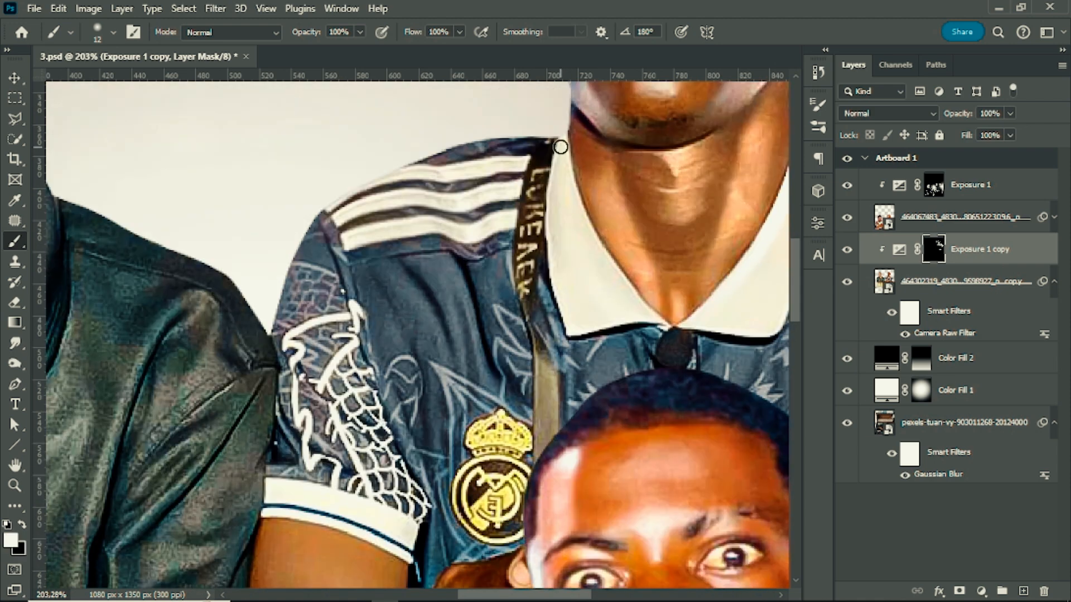
pyautogui.moveTo(674, 343); pyautogui.dragTo(551, 326)
pyautogui.hotkey('ctrl', 'z')
pyautogui.press('x')
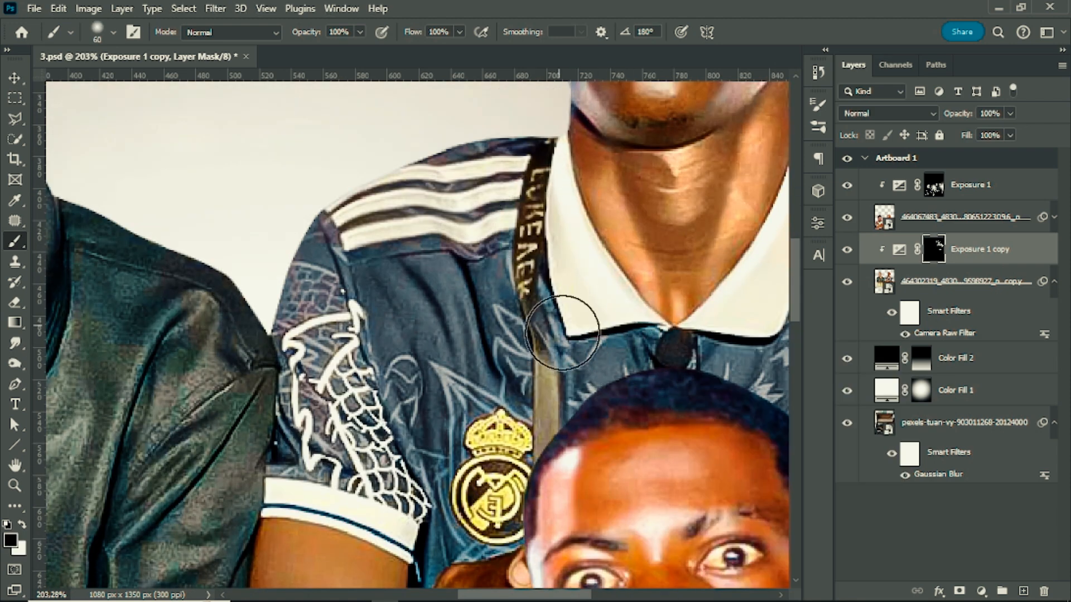
# Add highlights to the jersey's chest and sleeve folds with a 14 px white brush
pyautogui.scroll(-5, 589, 217)
pyautogui.scroll(5, 669, 223)
pyautogui.press('x')
pyautogui.moveTo(517, 228)
pyautogui.mouseDown()
pyautogui.moveTo(491, 228)
pyautogui.moveTo(494, 292)
pyautogui.mouseUp()
pyautogui.scroll(1, 506, 332)
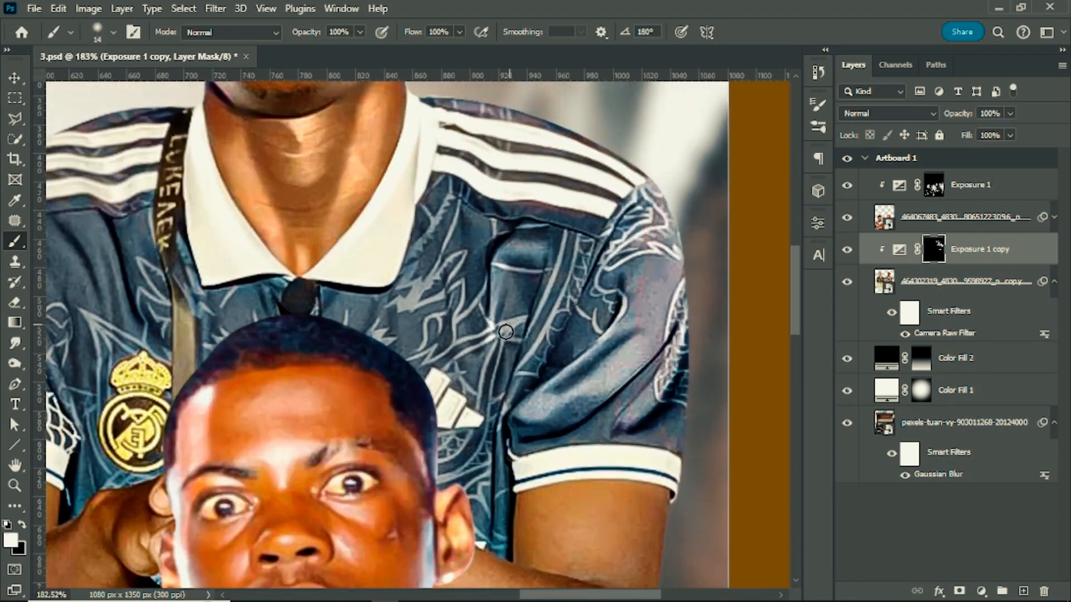
pyautogui.press('x')
pyautogui.scroll(1, 480, 325)
pyautogui.scroll(-1, 672, 425)
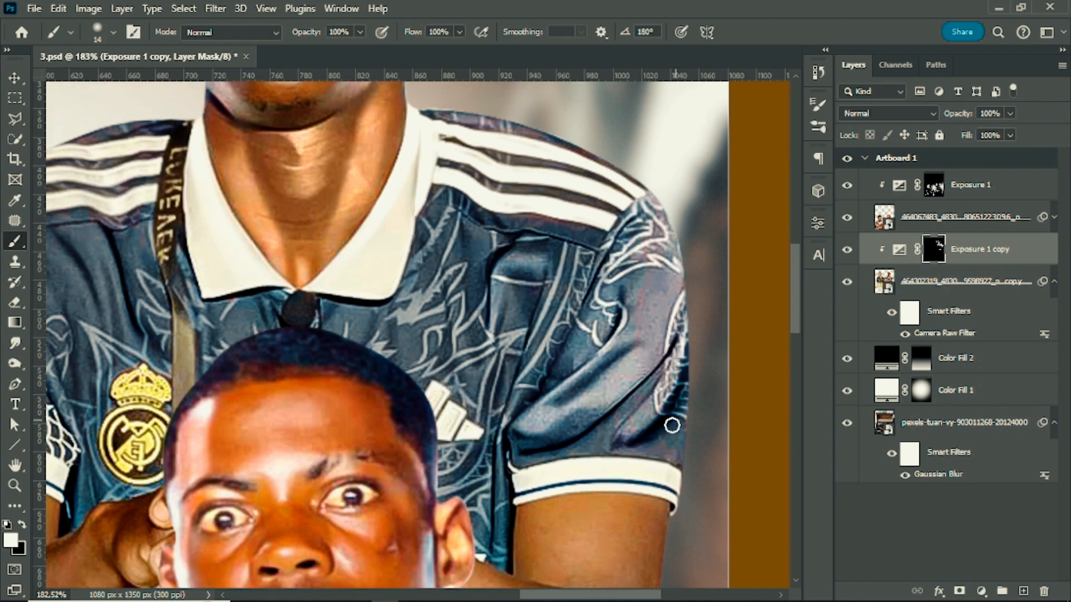
# Highlight the back-right man's left-hand forearm in white, soften it with a 103 px black brush, and save the document
pyautogui.scroll(-5, 694, 459)
pyautogui.scroll(4, 270, 430)
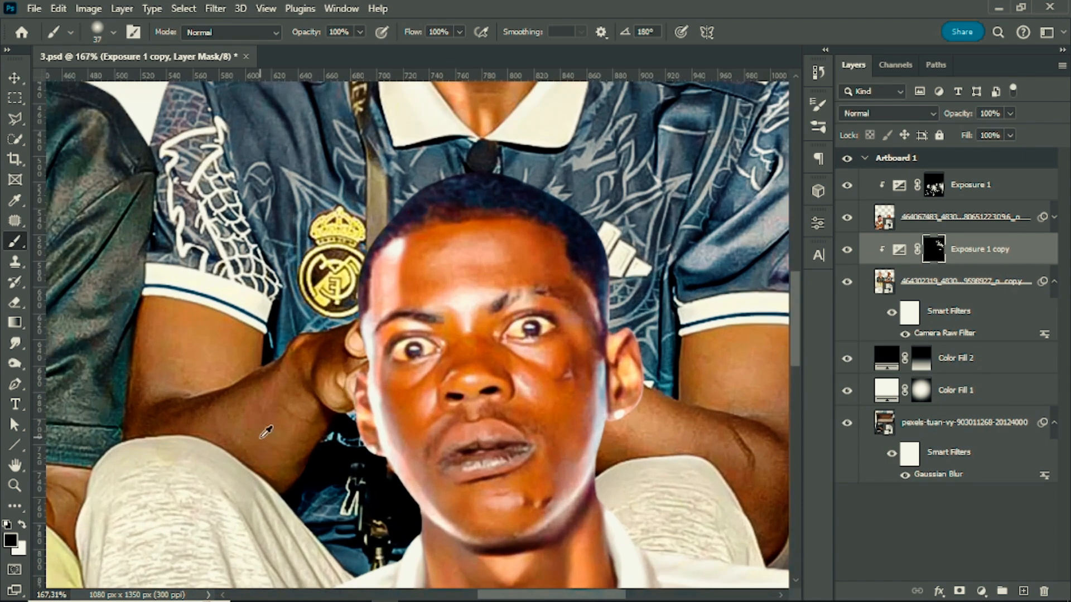
pyautogui.press('x')
pyautogui.moveTo(270, 407)
pyautogui.mouseDown()
pyautogui.moveTo(235, 412)
pyautogui.moveTo(275, 448)
pyautogui.mouseUp()
pyautogui.keyDown('alt'); pyautogui.rightClick(226, 453); pyautogui.keyUp('alt')
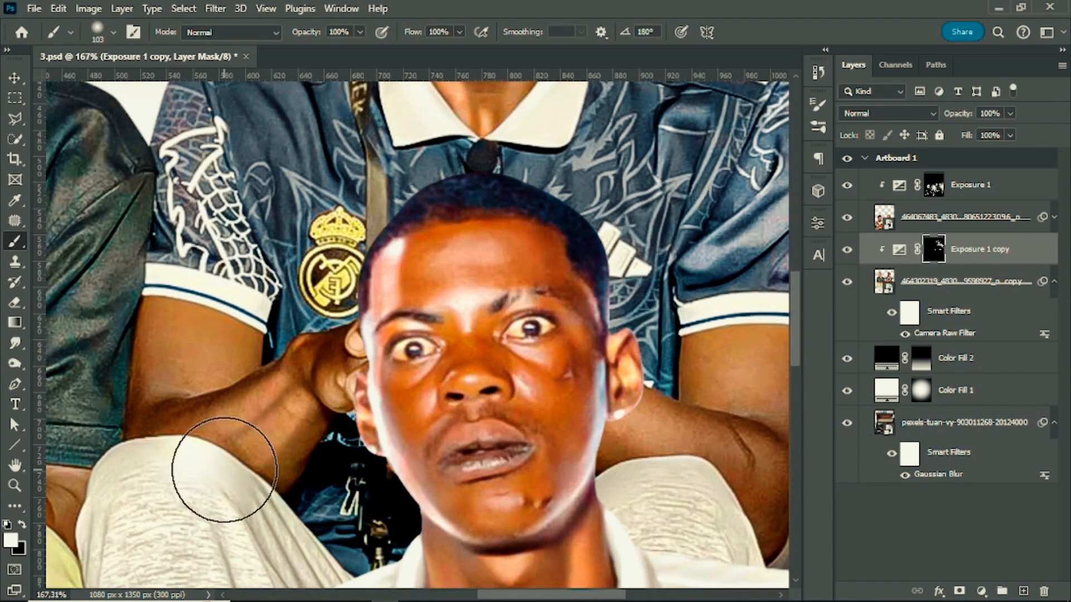
pyautogui.press('x')
pyautogui.moveTo(187, 469); pyautogui.dragTo(251, 361)
pyautogui.scroll(-5, 397, 458)
pyautogui.hotkey('ctrl', 's')
pyautogui.scroll(-6, 431, 452)
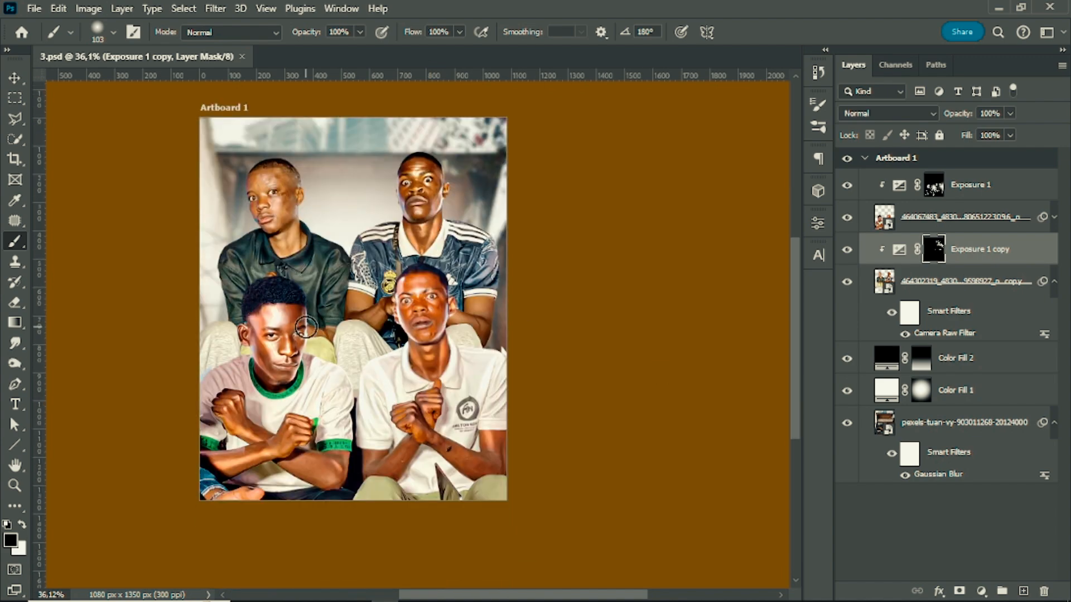
# Paint highlights on the clothing folds of the back-row men in the exposure mask and soften them with a large black brush
pyautogui.scroll(3, 376, 313)
pyautogui.scroll(5, 375, 313)
pyautogui.scroll(-2, 331, 251)
pyautogui.scroll(4, 363, 247)
pyautogui.keyDown('alt'); pyautogui.rightClick(400, 183); pyautogui.keyUp('alt')
pyautogui.scroll(2, 457, 212)
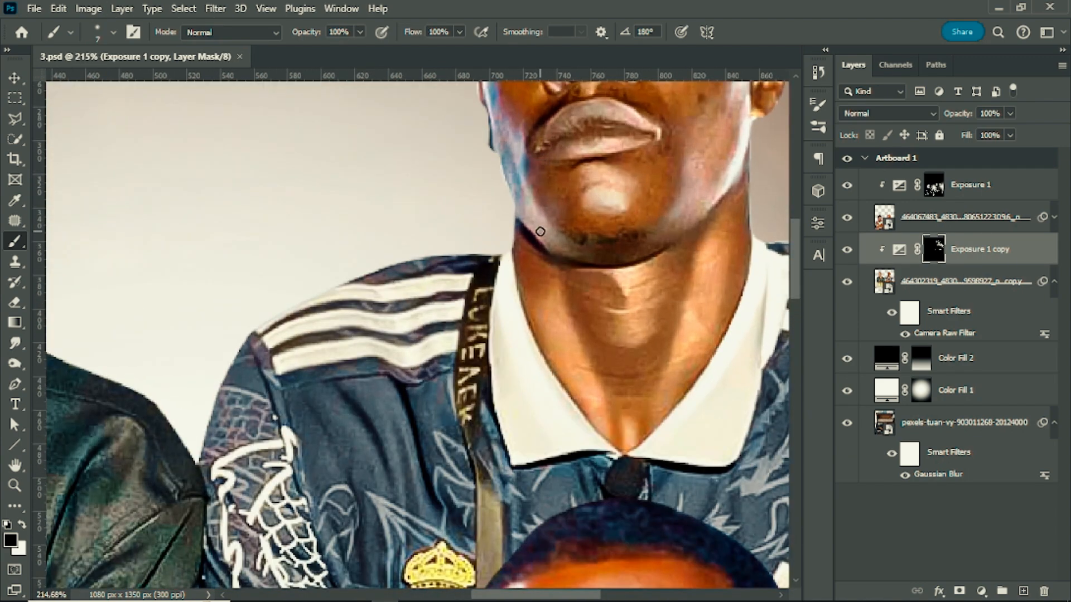
pyautogui.rightClick(263, 345)
pyautogui.moveTo(176, 509); pyautogui.dragTo(214, 400)
pyautogui.press('x')
pyautogui.keyDown('alt'); pyautogui.rightClick(297, 215); pyautogui.keyUp('alt')
pyautogui.press('x')
pyautogui.moveTo(256, 261); pyautogui.dragTo(279, 234)
pyautogui.scroll(-5, 279, 218)
pyautogui.scroll(-4, 319, 223)
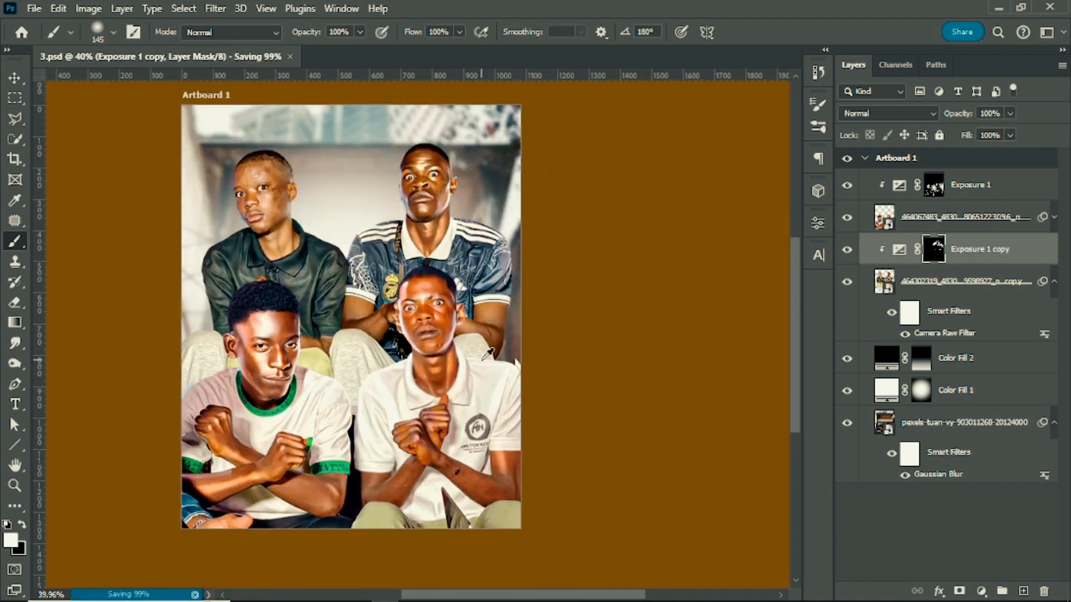
# Brighten the side of the back-left man's neck in the exposure mask and blend the highlight with a larger soft brush
pyautogui.scroll(6, 385, 213)
pyautogui.keyDown('alt'); pyautogui.rightClick(448, 206); pyautogui.keyUp('alt')
pyautogui.scroll(4, 502, 222)
pyautogui.press('x')
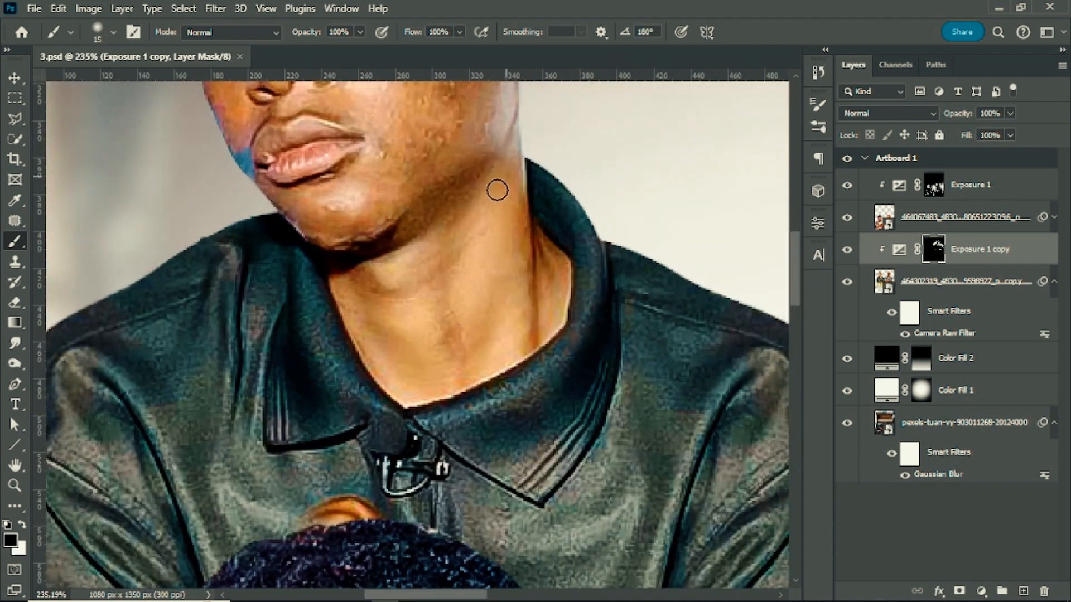
pyautogui.press('x')
pyautogui.moveTo(501, 173)
pyautogui.mouseDown()
pyautogui.moveTo(467, 304)
pyautogui.moveTo(473, 325)
pyautogui.mouseUp()
pyautogui.keyDown('alt'); pyautogui.rightClick(512, 215); pyautogui.keyUp('alt')
pyautogui.moveTo(502, 206)
pyautogui.mouseDown()
pyautogui.moveTo(444, 164)
pyautogui.moveTo(413, 335)
pyautogui.mouseUp()
pyautogui.press('x')
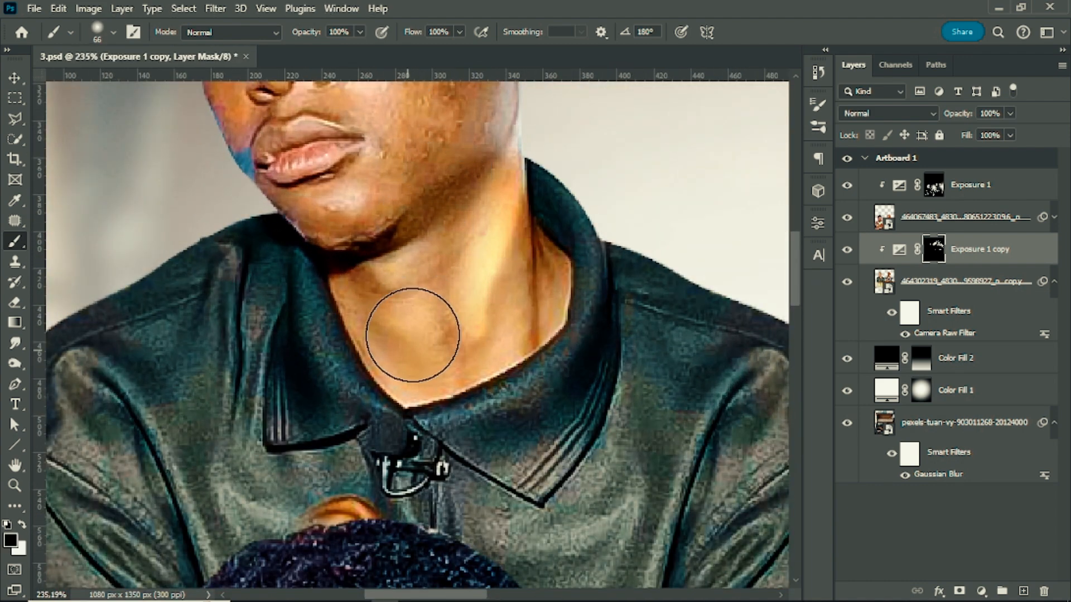
pyautogui.press('x')
pyautogui.moveTo(517, 199); pyautogui.dragTo(517, 189)
pyautogui.scroll(5, 586, 222)
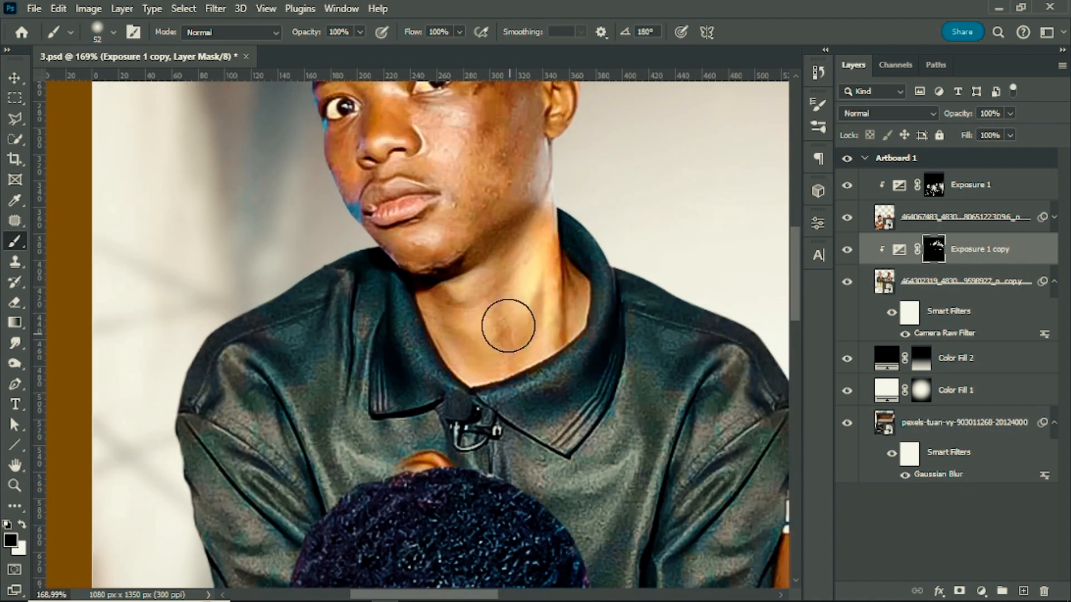
# Paint white highlights down the front of the back-left man's throat and soften them with a 44 px black brush
pyautogui.moveTo(507, 323); pyautogui.dragTo(472, 322)
pyautogui.scroll(4, 472, 302)
pyautogui.press('x')
pyautogui.moveTo(455, 282); pyautogui.dragTo(469, 275)
pyautogui.moveTo(506, 376); pyautogui.dragTo(526, 421)
pyautogui.keyDown('alt'); pyautogui.rightClick(484, 353); pyautogui.keyUp('alt')
pyautogui.press('x')
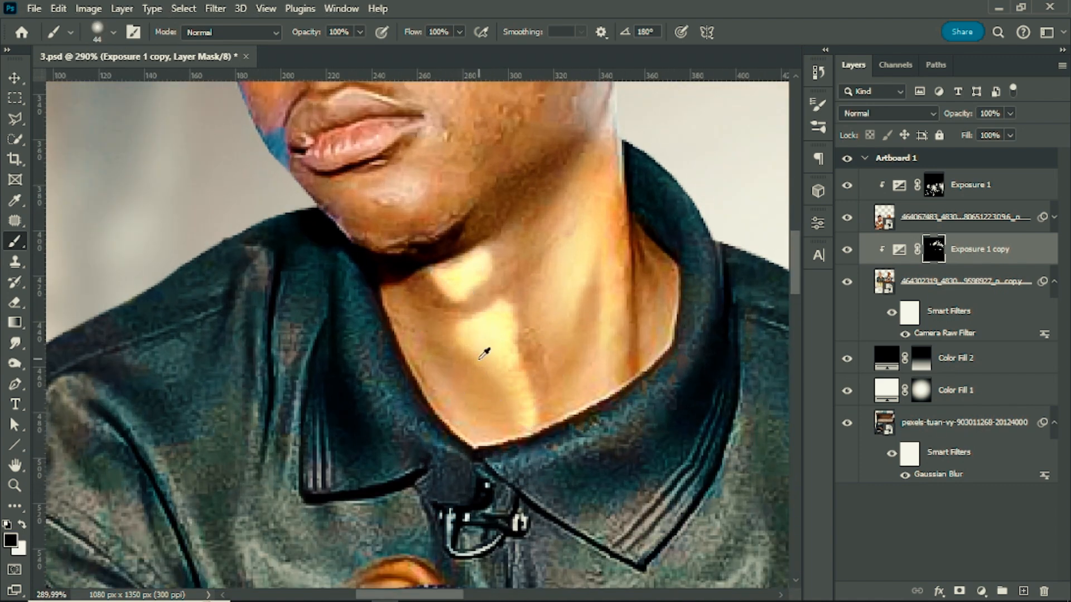
pyautogui.moveTo(496, 258); pyautogui.dragTo(550, 431)
# Paint white highlights on the back-left man's forehead, temple, cheek and jaw in the exposure mask with a 12 px brush
pyautogui.scroll(-6, 567, 374)
pyautogui.scroll(6, 553, 298)
pyautogui.keyDown('alt'); pyautogui.rightClick(671, 406); pyautogui.keyUp('alt')
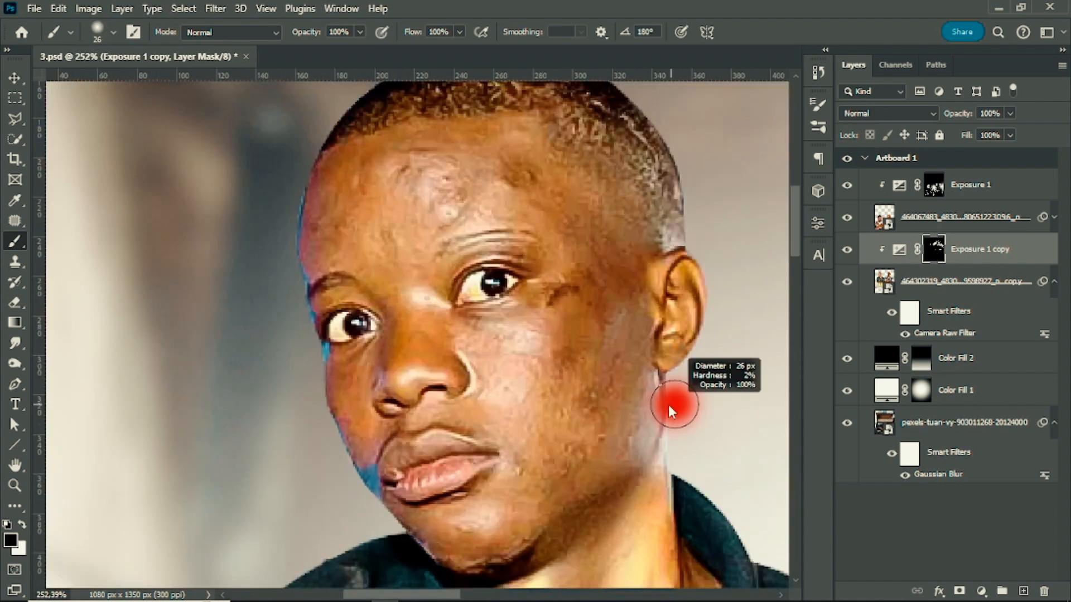
pyautogui.press('x')
pyautogui.moveTo(658, 402)
pyautogui.mouseDown()
pyautogui.moveTo(626, 274)
pyautogui.moveTo(594, 469)
pyautogui.moveTo(598, 426)
pyautogui.moveTo(520, 539)
pyautogui.mouseUp()
pyautogui.scroll(1, 639, 334)
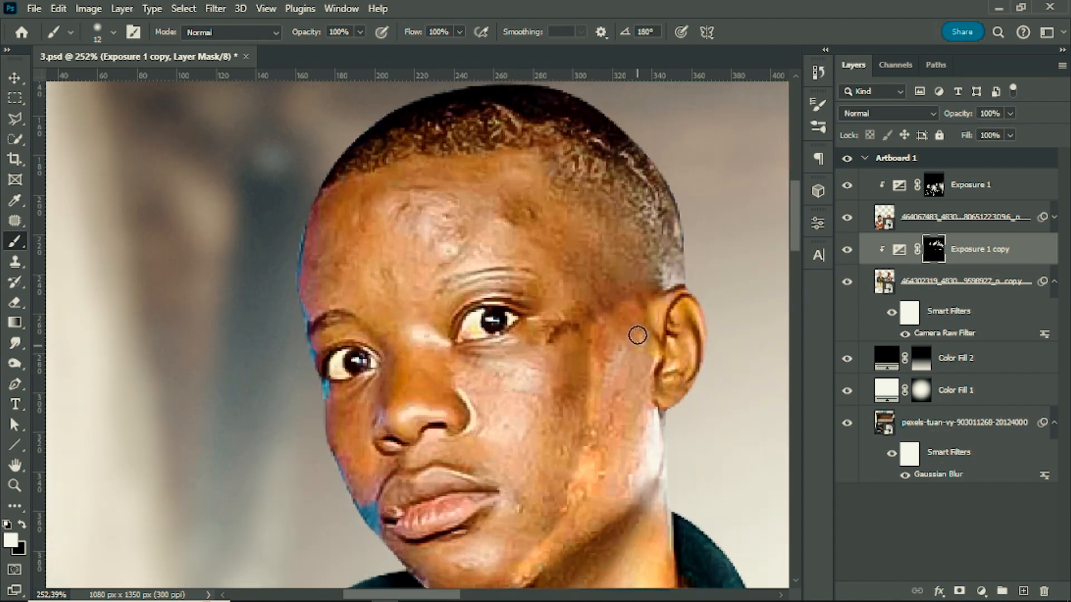
pyautogui.moveTo(638, 334)
pyautogui.mouseDown()
pyautogui.moveTo(586, 279)
pyautogui.moveTo(463, 158)
pyautogui.moveTo(516, 174)
pyautogui.moveTo(561, 263)
pyautogui.moveTo(550, 434)
pyautogui.moveTo(583, 423)
pyautogui.mouseUp()
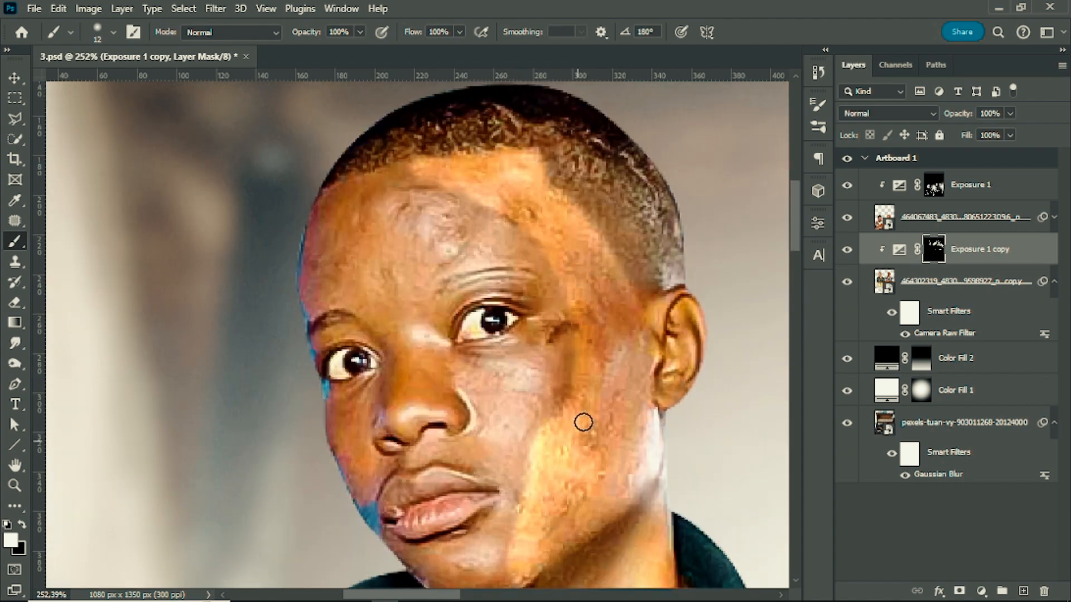
pyautogui.scroll(1, 583, 423)
pyautogui.moveTo(524, 221)
pyautogui.mouseDown()
pyautogui.moveTo(603, 207)
pyautogui.moveTo(605, 297)
pyautogui.mouseUp()
# Soften the forehead and cheek highlights with an 89 px black brush
pyautogui.scroll(-3, 579, 272)
pyautogui.press('x')
pyautogui.keyDown('alt'); pyautogui.rightClick(490, 251); pyautogui.keyUp('alt')
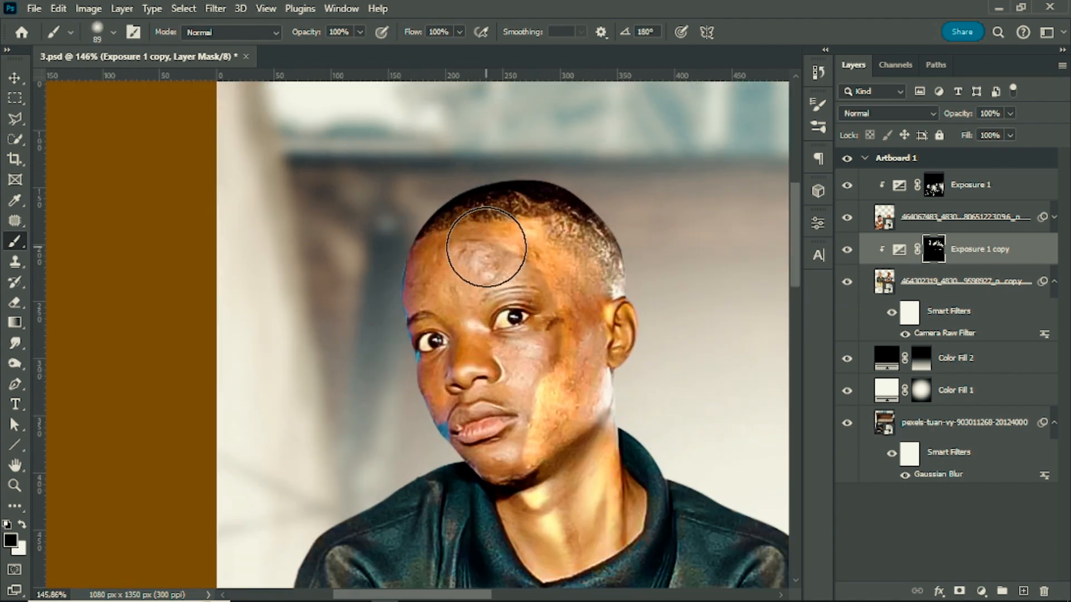
pyautogui.moveTo(490, 251)
pyautogui.mouseDown()
pyautogui.moveTo(496, 402)
pyautogui.moveTo(516, 385)
pyautogui.mouseUp()
pyautogui.scroll(-6, 730, 381)
pyautogui.scroll(6, 560, 414)
# Brighten the back-left man's ear in the exposure mask, working the small areas with 10 px and 5 px brushes
pyautogui.keyDown('alt'); pyautogui.rightClick(617, 376); pyautogui.keyUp('alt')
pyautogui.scroll(8, 601, 430)
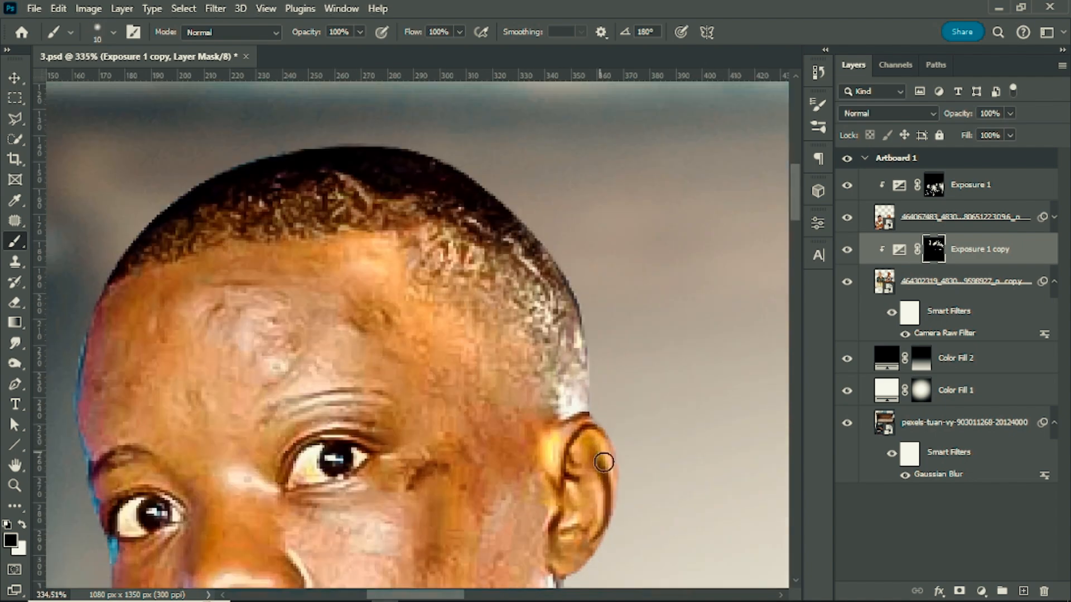
pyautogui.scroll(-1, 605, 461)
pyautogui.keyDown('alt'); pyautogui.rightClick(594, 428); pyautogui.keyUp('alt')
pyautogui.press('x')
pyautogui.scroll(-3, 567, 415)
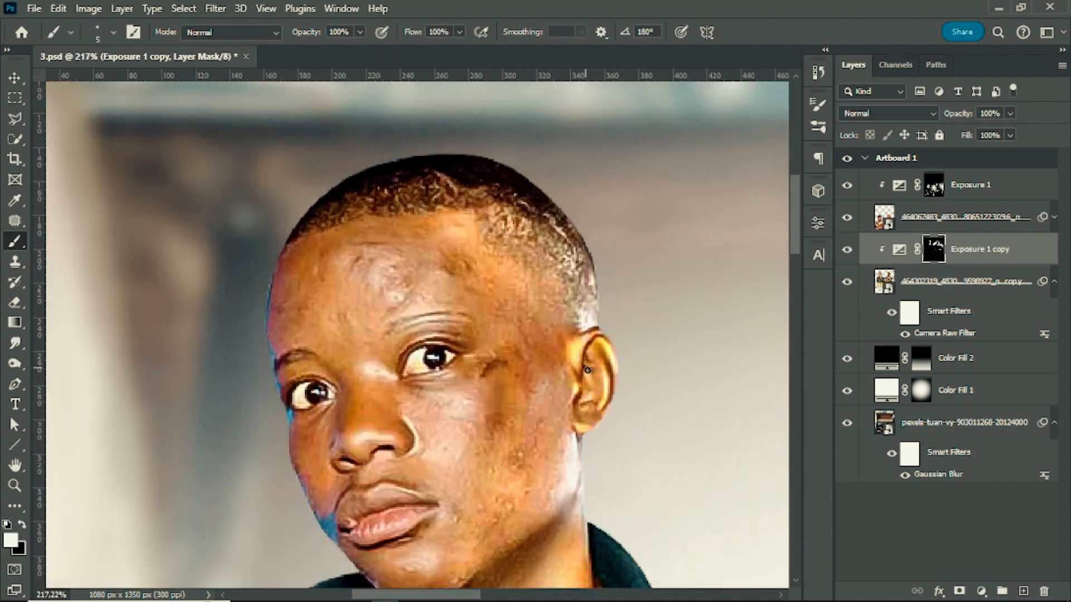
# Highlight a thin line down the side of the back-left man's cheek and soften it with a 52 px black brush
pyautogui.scroll(-2, 647, 374)
pyautogui.scroll(-3, 646, 375)
pyautogui.scroll(2, 647, 390)
pyautogui.keyDown('alt'); pyautogui.rightClick(614, 454); pyautogui.keyUp('alt')
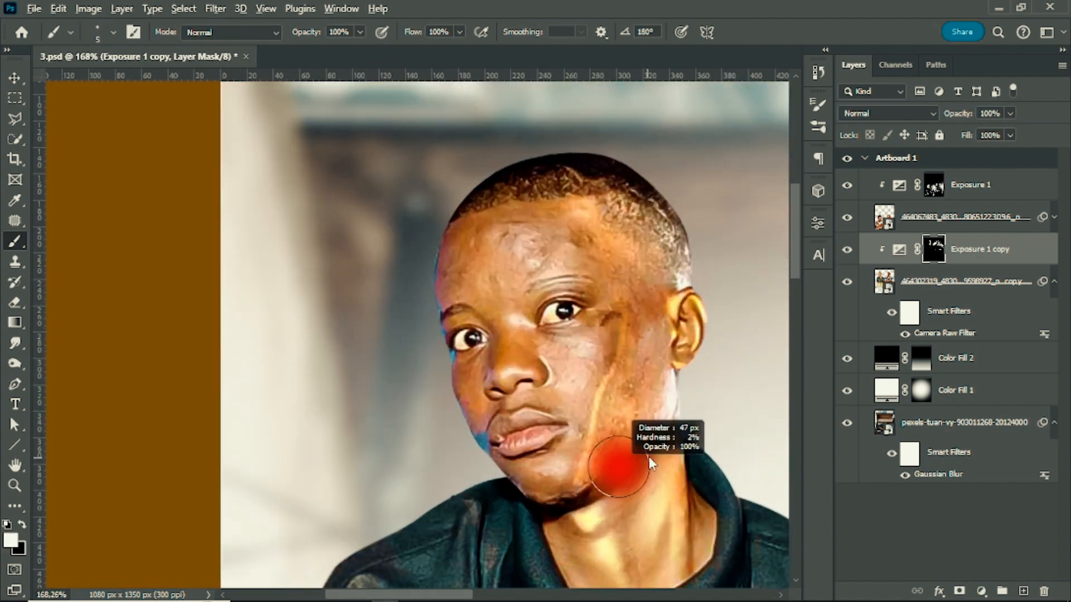
pyautogui.scroll(1, 638, 310)
pyautogui.press('x')
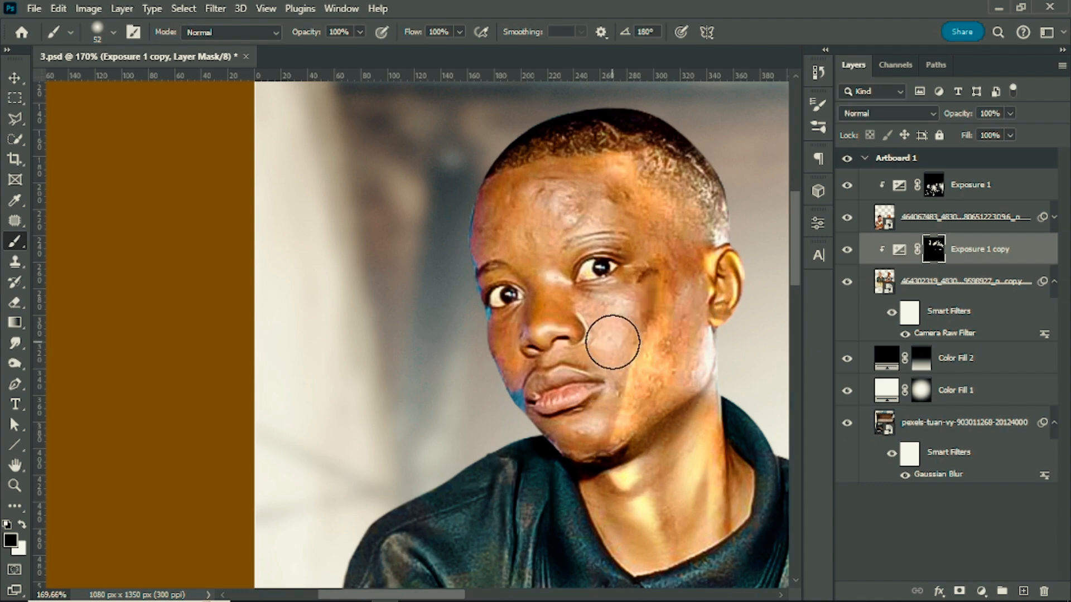
pyautogui.moveTo(612, 342); pyautogui.dragTo(618, 417)
# Paint white highlights on the front of the back-left man's cheek, below the eye and down toward the chin
pyautogui.keyDown('alt'); pyautogui.rightClick(578, 296); pyautogui.keyUp('alt')
pyautogui.scroll(4, 603, 281)
pyautogui.press('x')
pyautogui.moveTo(581, 309)
pyautogui.mouseDown()
pyautogui.moveTo(659, 328)
pyautogui.moveTo(633, 461)
pyautogui.moveTo(587, 510)
pyautogui.mouseUp()
pyautogui.moveTo(604, 275); pyautogui.dragTo(517, 497)
pyautogui.scroll(-3, 514, 494)
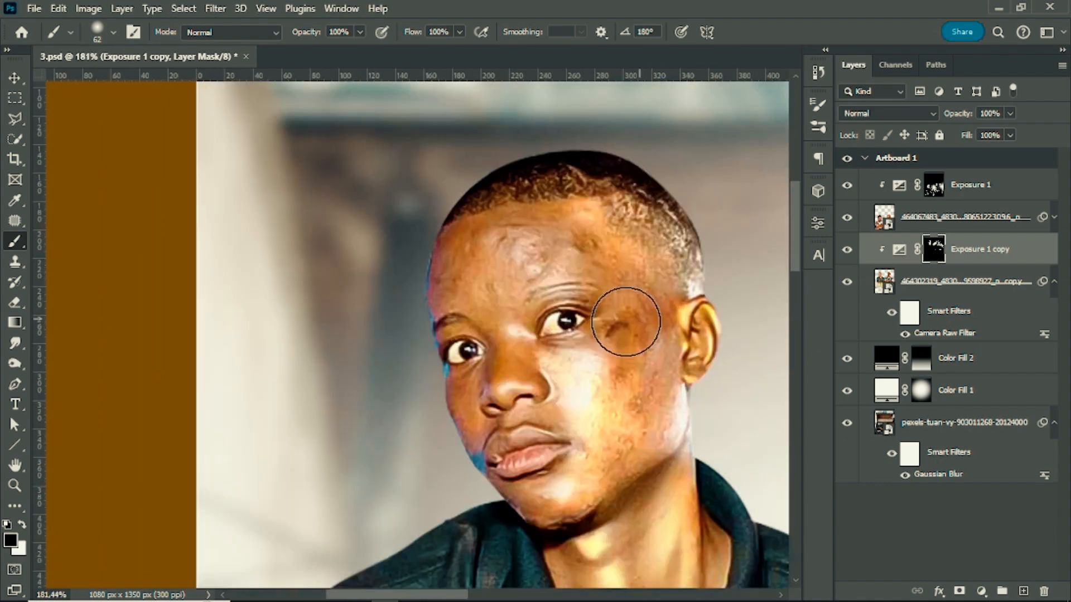
# Brighten the back-left man's forehead above the eyebrow in white and blend the highlight with black strokes
pyautogui.keyDown('alt'); pyautogui.rightClick(629, 321); pyautogui.keyUp('alt')
pyautogui.scroll(3, 585, 312)
pyautogui.press('x')
pyautogui.moveTo(641, 285)
pyautogui.mouseDown()
pyautogui.moveTo(554, 270)
pyautogui.moveTo(535, 281)
pyautogui.mouseUp()
pyautogui.keyDown('alt'); pyautogui.rightClick(554, 255); pyautogui.keyUp('alt')
pyautogui.press('x')
pyautogui.moveTo(491, 238); pyautogui.dragTo(493, 302)
pyautogui.moveTo(592, 218)
pyautogui.mouseDown()
pyautogui.moveTo(612, 264)
pyautogui.moveTo(592, 308)
pyautogui.mouseUp()
pyautogui.press('x')
pyautogui.click(641, 210)
pyautogui.scroll(-4, 546, 241)
pyautogui.scroll(3, 533, 257)
pyautogui.keyDown('alt'); pyautogui.rightClick(514, 262); pyautogui.keyUp('alt')
pyautogui.scroll(-3, 683, 284)
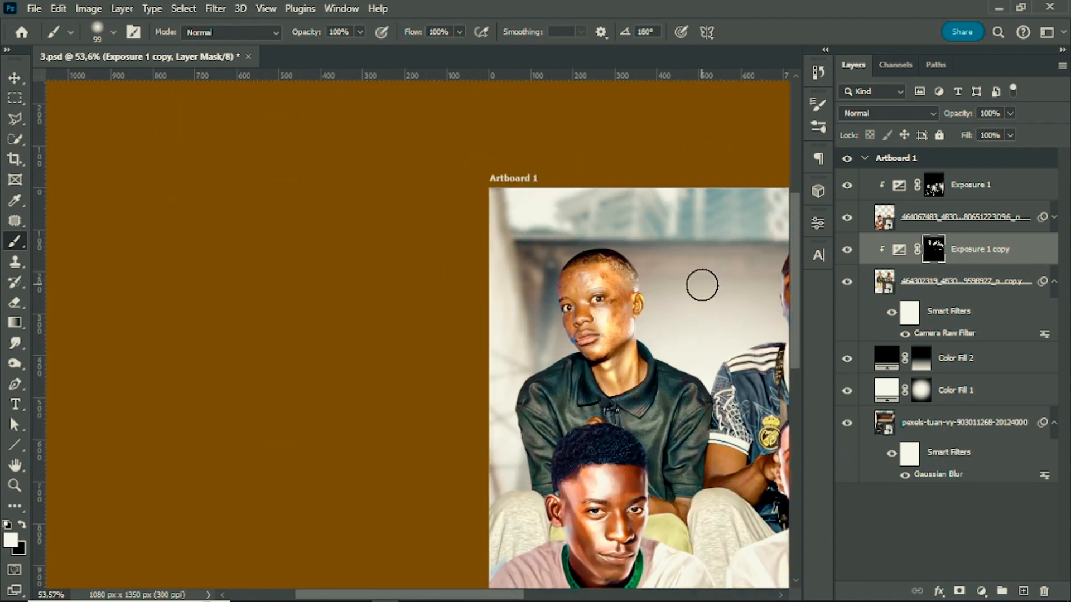
pyautogui.scroll(4, 641, 379)
pyautogui.scroll(-4, 590, 139)
# Paint white highlights on the bridge, tip and nostril of the back-left man's nose with an 8 px brush
pyautogui.scroll(6, 603, 333)
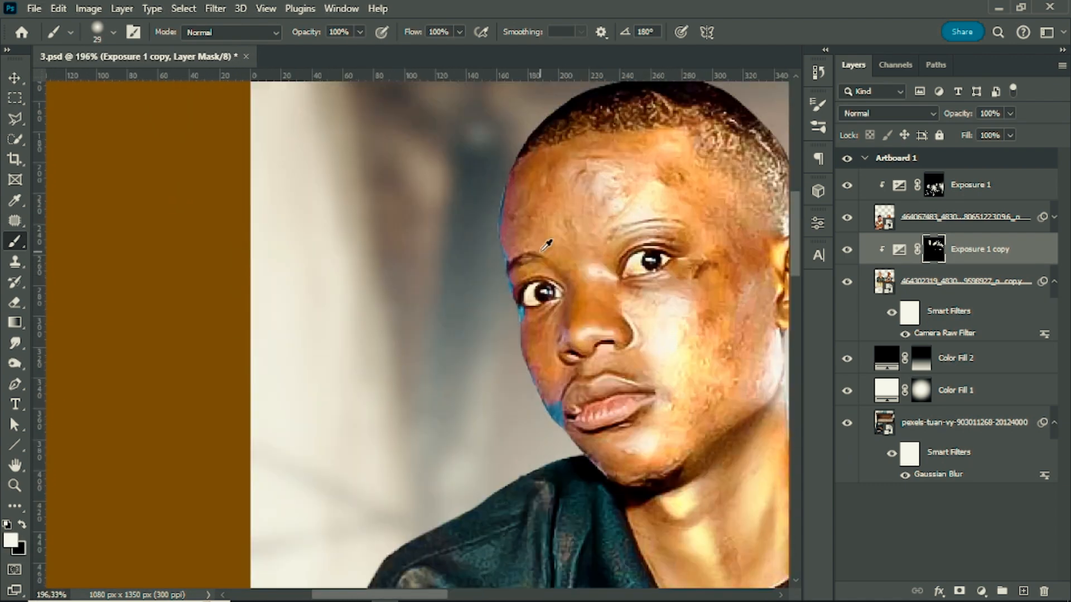
pyautogui.keyDown('alt'); pyautogui.rightClick(604, 334); pyautogui.keyUp('alt')
pyautogui.scroll(1, 562, 356)
pyautogui.moveTo(563, 358); pyautogui.dragTo(582, 333)
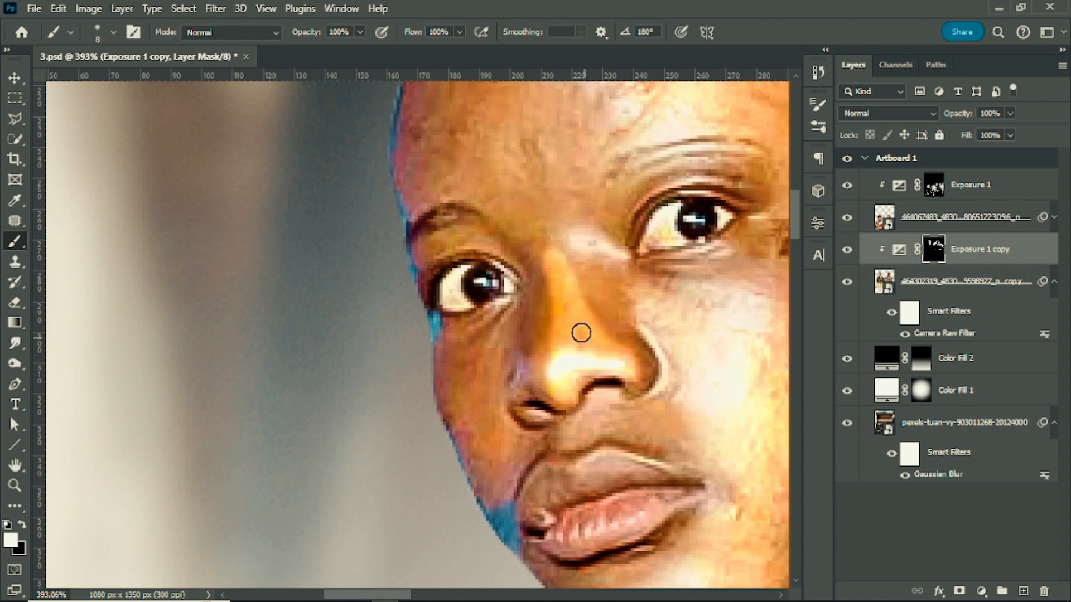
pyautogui.moveTo(517, 392); pyautogui.dragTo(536, 393)
pyautogui.scroll(-4, 612, 299)
pyautogui.scroll(4, 615, 294)
pyautogui.moveTo(581, 277); pyautogui.dragTo(570, 287)
# Soften the nose highlights with a 28 px black brush
pyautogui.keyDown('alt'); pyautogui.rightClick(626, 414); pyautogui.keyUp('alt')
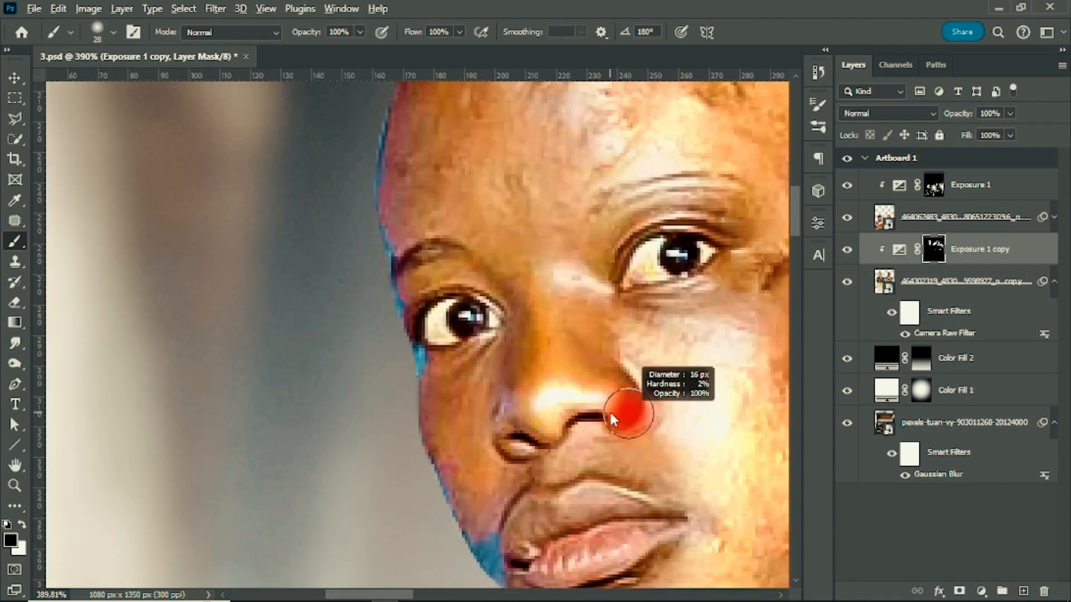
pyautogui.scroll(-5, 626, 413)
pyautogui.scroll(3, 625, 427)
pyautogui.scroll(6, 609, 410)
# Highlight the skin above the upper lip and around the mouth corner with an 8 px white brush, then soften it in black
pyautogui.keyDown('alt'); pyautogui.rightClick(612, 381); pyautogui.keyUp('alt')
pyautogui.press('x')
pyautogui.moveTo(658, 385)
pyautogui.mouseDown()
pyautogui.moveTo(569, 395)
pyautogui.moveTo(717, 430)
pyautogui.mouseUp()
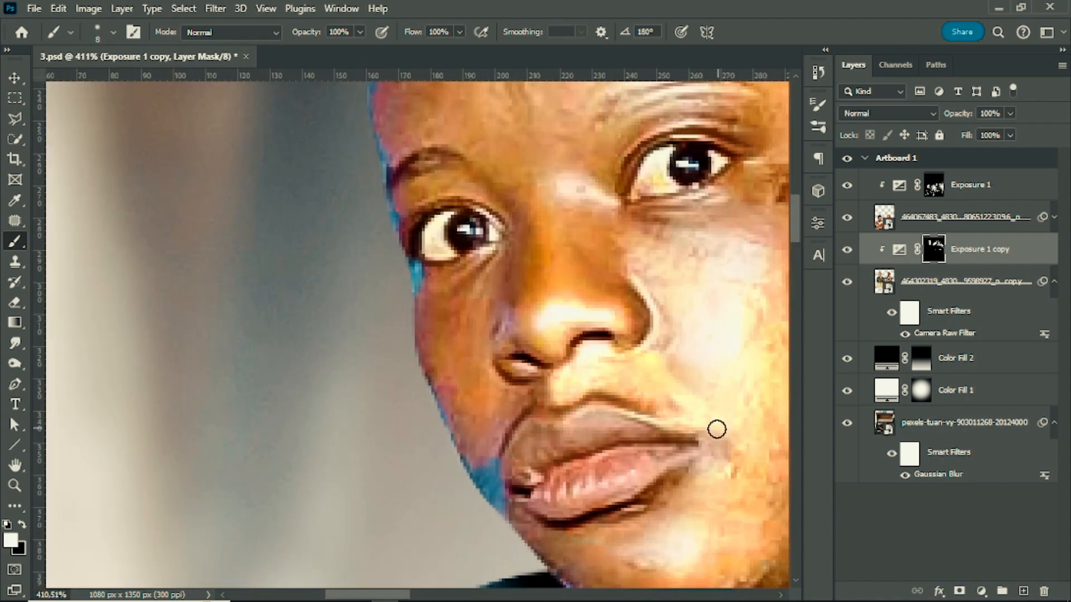
pyautogui.scroll(-1, 732, 412)
pyautogui.moveTo(655, 508); pyautogui.dragTo(697, 491)
pyautogui.scroll(-6, 704, 429)
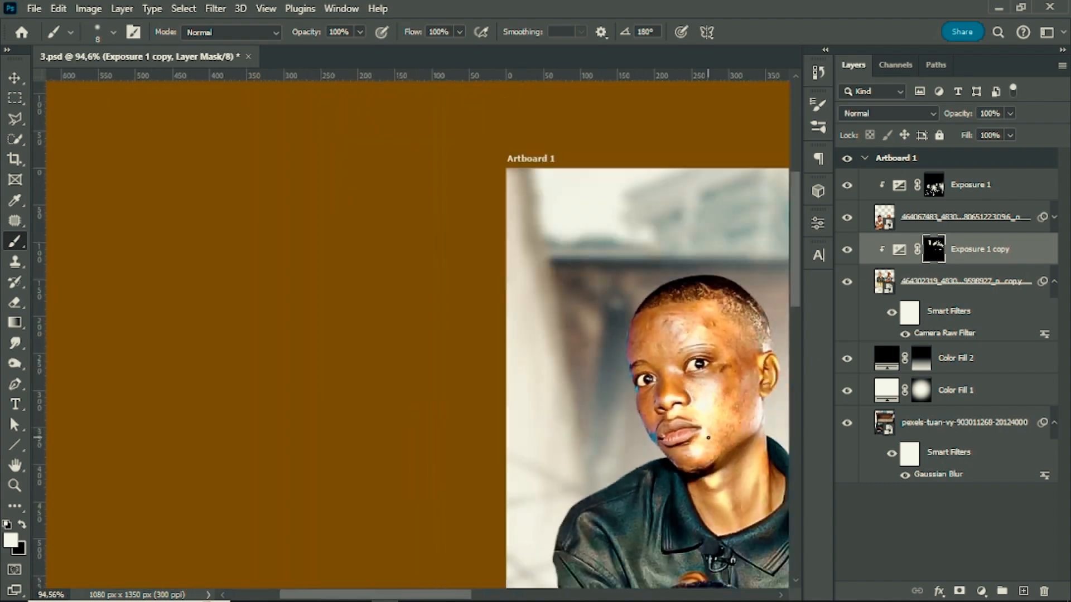
pyautogui.scroll(6, 599, 434)
pyautogui.keyDown('alt'); pyautogui.rightClick(674, 464); pyautogui.keyUp('alt')
pyautogui.press('x')
pyautogui.click(567, 459)
# Refine the nose highlight with an 11 px black brush and highlight both lips with a 3 px white brush
pyautogui.keyDown('alt'); pyautogui.rightClick(468, 319); pyautogui.keyUp('alt')
pyautogui.scroll(4, 497, 348)
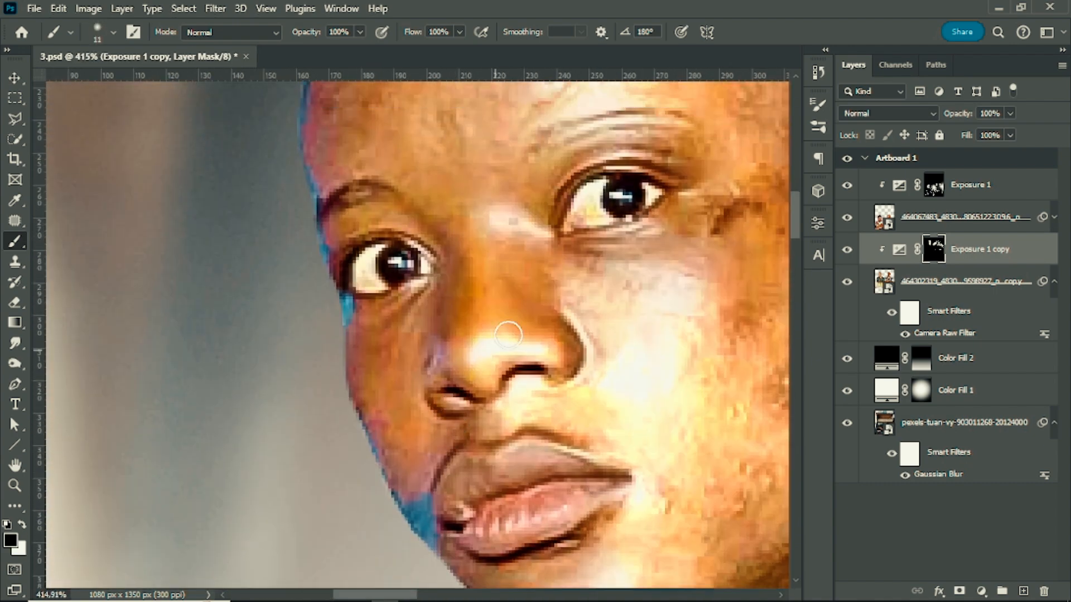
pyautogui.scroll(-2, 738, 521)
pyautogui.moveTo(510, 412)
pyautogui.mouseDown()
pyautogui.moveTo(477, 421)
pyautogui.moveTo(626, 363)
pyautogui.moveTo(504, 412)
pyautogui.mouseUp()
pyautogui.moveTo(958, 595)
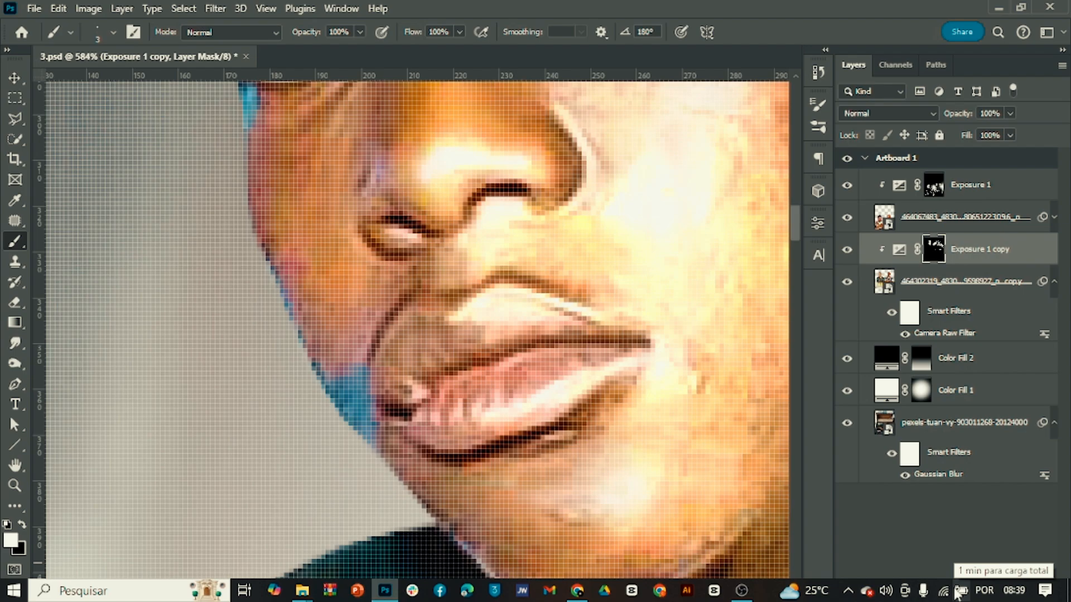
pyautogui.scroll(1, 617, 313)
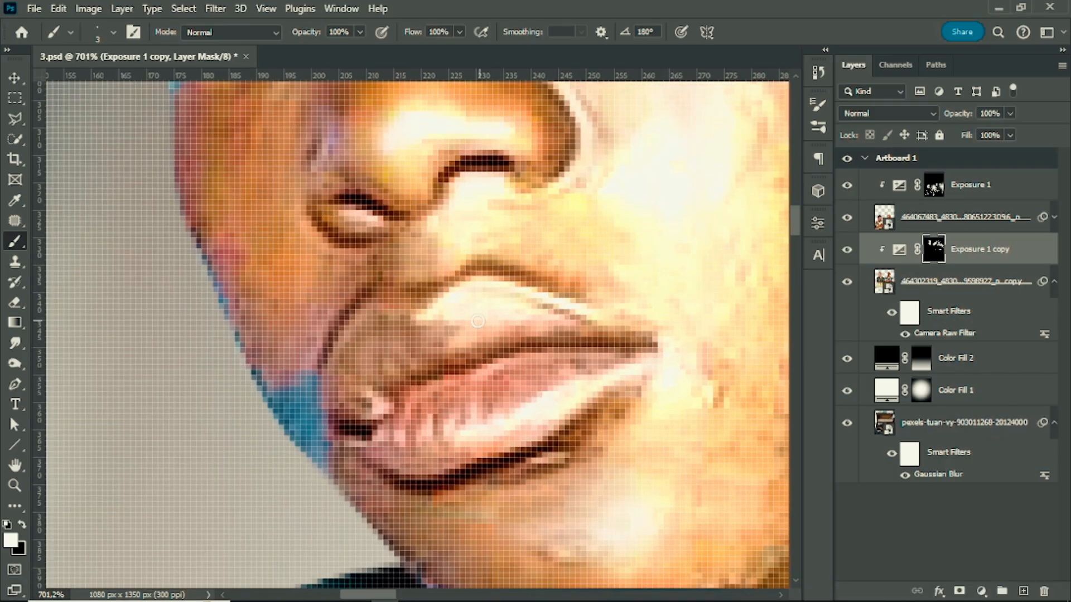
# Soften the lip highlights with a 19 px black brush
pyautogui.keyDown('alt'); pyautogui.rightClick(478, 322); pyautogui.keyUp('alt')
pyautogui.press('x')
pyautogui.scroll(-3, 624, 370)
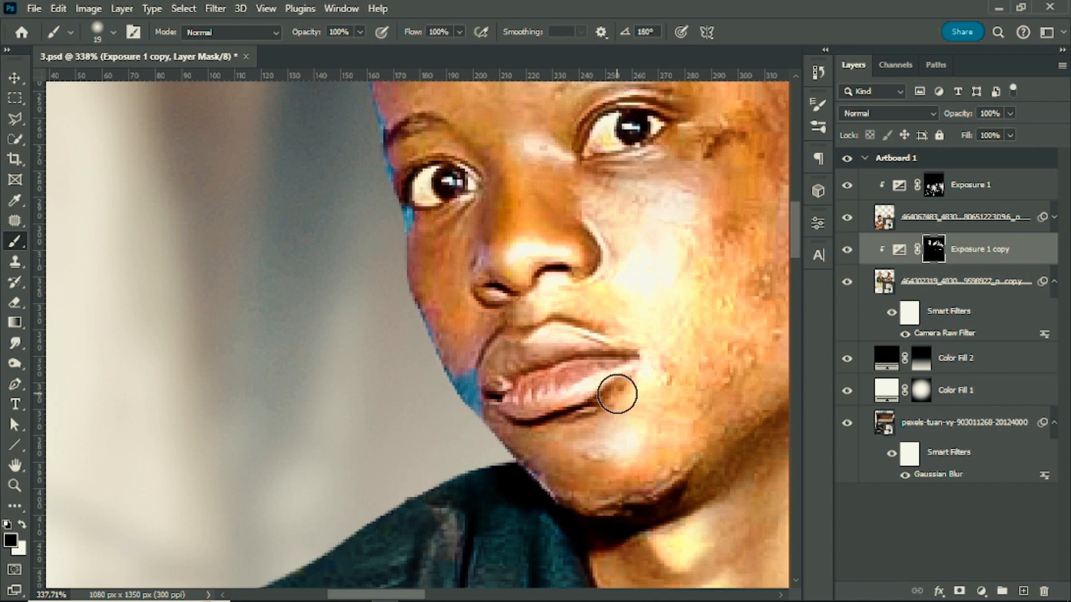
pyautogui.scroll(-2, 643, 237)
pyautogui.scroll(3, 641, 234)
# Paint white highlights on the upper eyelid under the far eyebrow and along the far edge of the back-left man's face
pyautogui.keyDown('alt'); pyautogui.rightClick(636, 222); pyautogui.keyUp('alt')
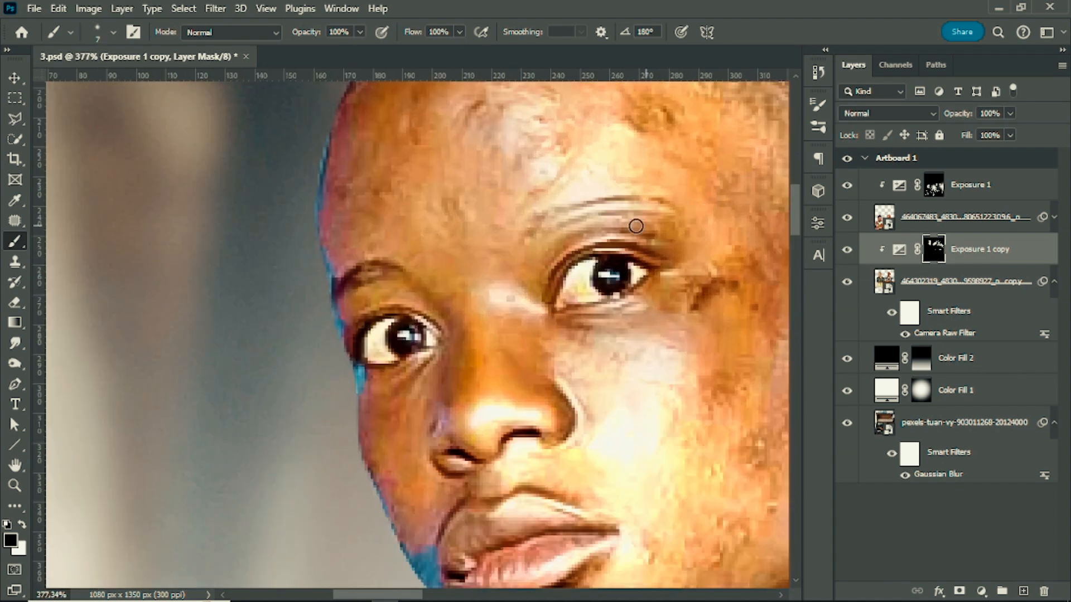
pyautogui.press('x')
pyautogui.moveTo(463, 308); pyautogui.dragTo(355, 302)
pyautogui.keyDown('alt'); pyautogui.rightClick(364, 317); pyautogui.keyUp('alt')
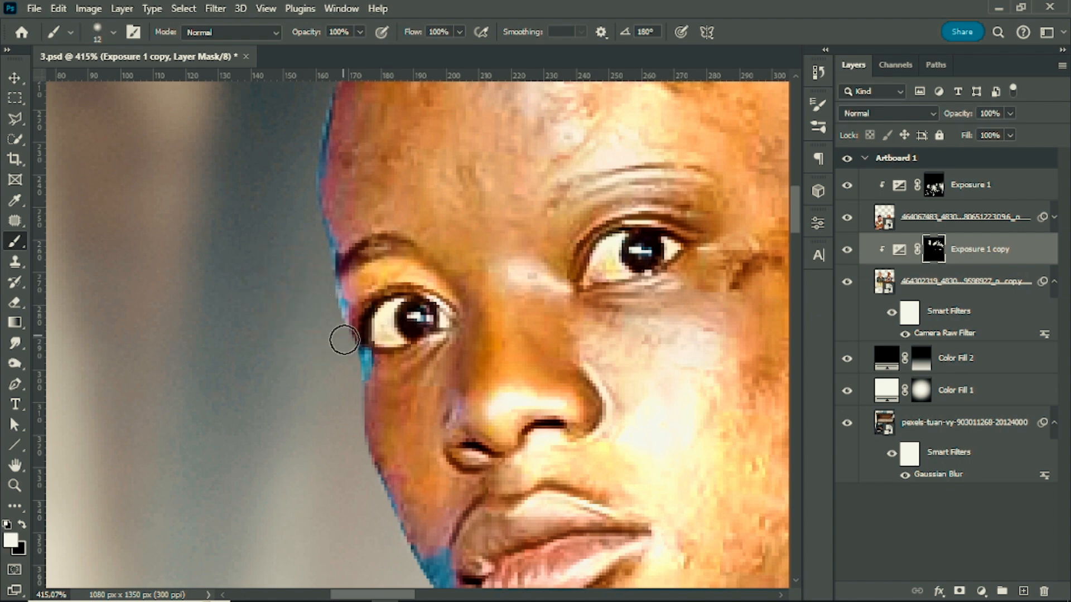
pyautogui.moveTo(342, 339); pyautogui.dragTo(369, 454)
pyautogui.moveTo(378, 478)
pyautogui.mouseDown()
pyautogui.moveTo(314, 306)
pyautogui.moveTo(515, 457)
pyautogui.mouseUp()
# Soften the eyelid and cheek-edge highlights in black and blend the edge of the forehead above that eye
pyautogui.scroll(-3, 382, 356)
pyautogui.keyDown('alt'); pyautogui.rightClick(364, 353); pyautogui.keyUp('alt')
pyautogui.press('x')
pyautogui.scroll(-6, 591, 438)
pyautogui.scroll(4, 587, 431)
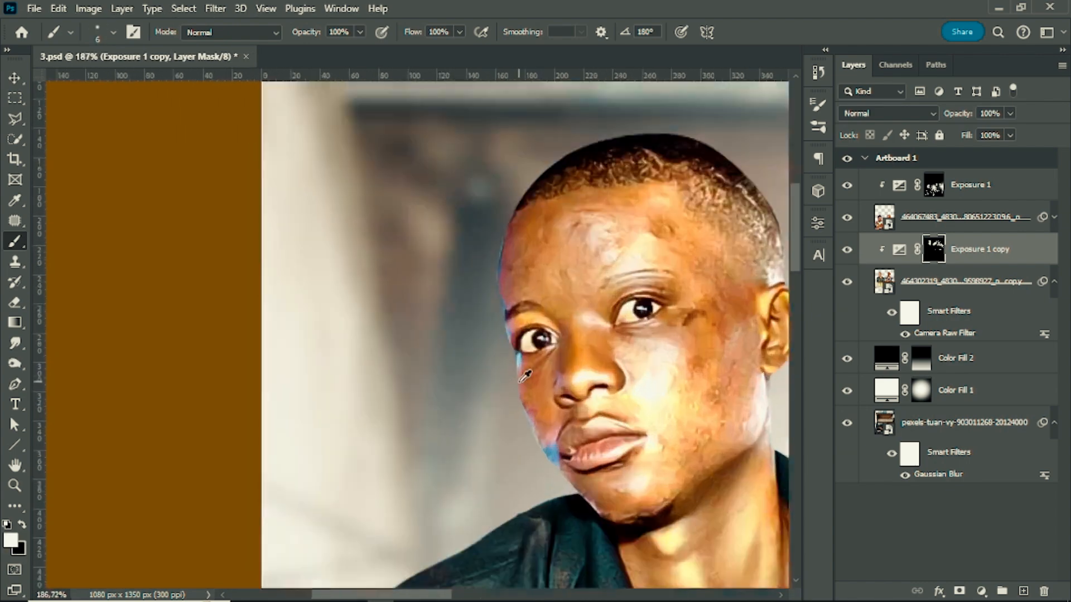
pyautogui.scroll(4, 525, 375)
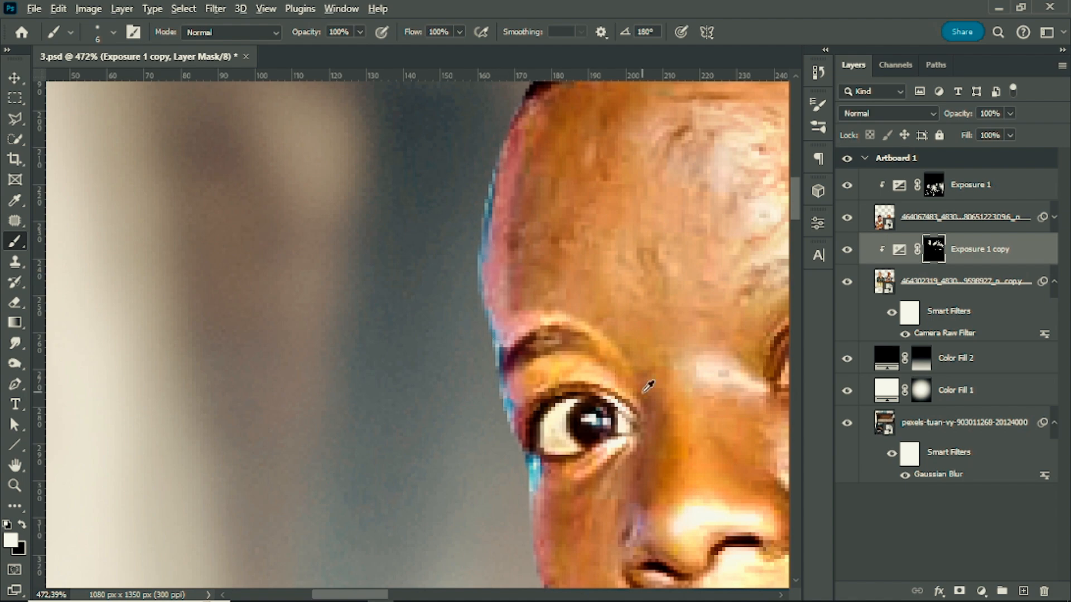
pyautogui.keyDown('alt'); pyautogui.rightClick(643, 392); pyautogui.keyUp('alt')
pyautogui.press('x')
pyautogui.scroll(1, 614, 307)
pyautogui.moveTo(555, 162); pyautogui.dragTo(537, 261)
pyautogui.scroll(-10, 570, 279)
# Paint white highlights along the folded neck edge of the back-left man's shirt collar with 19 px and 10 px brushes
pyautogui.scroll(8, 600, 357)
pyautogui.press('x')
pyautogui.moveTo(512, 158); pyautogui.dragTo(559, 209)
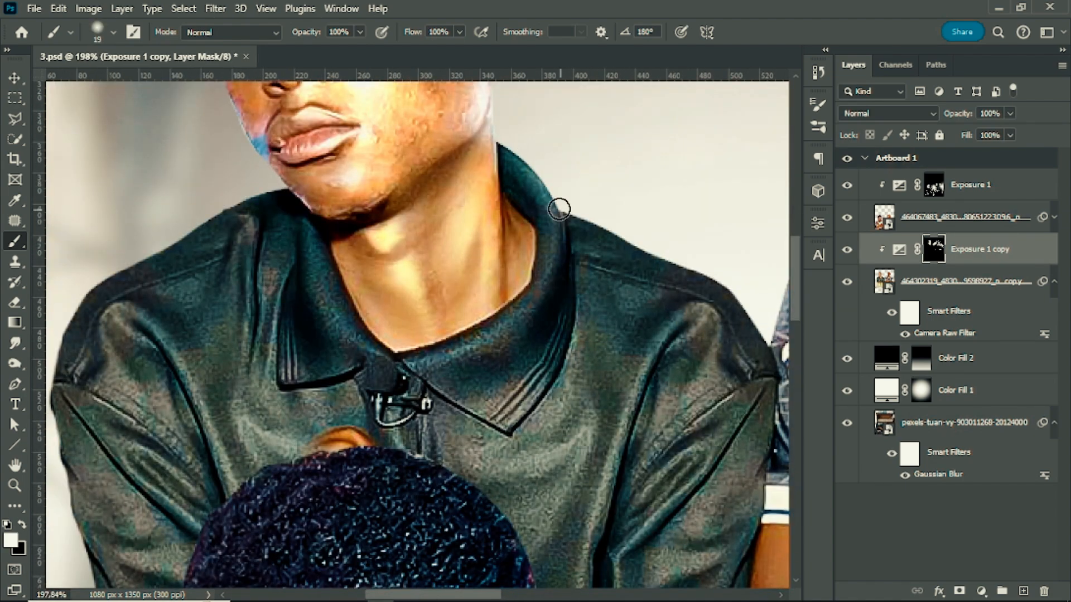
pyautogui.moveTo(507, 314); pyautogui.dragTo(424, 362)
pyautogui.press('x')
pyautogui.scroll(4, 578, 294)
pyautogui.keyDown('alt'); pyautogui.rightClick(545, 242); pyautogui.keyUp('alt')
pyautogui.press('x')
pyautogui.moveTo(514, 135)
pyautogui.mouseDown()
pyautogui.moveTo(526, 140)
pyautogui.moveTo(433, 361)
pyautogui.mouseUp()
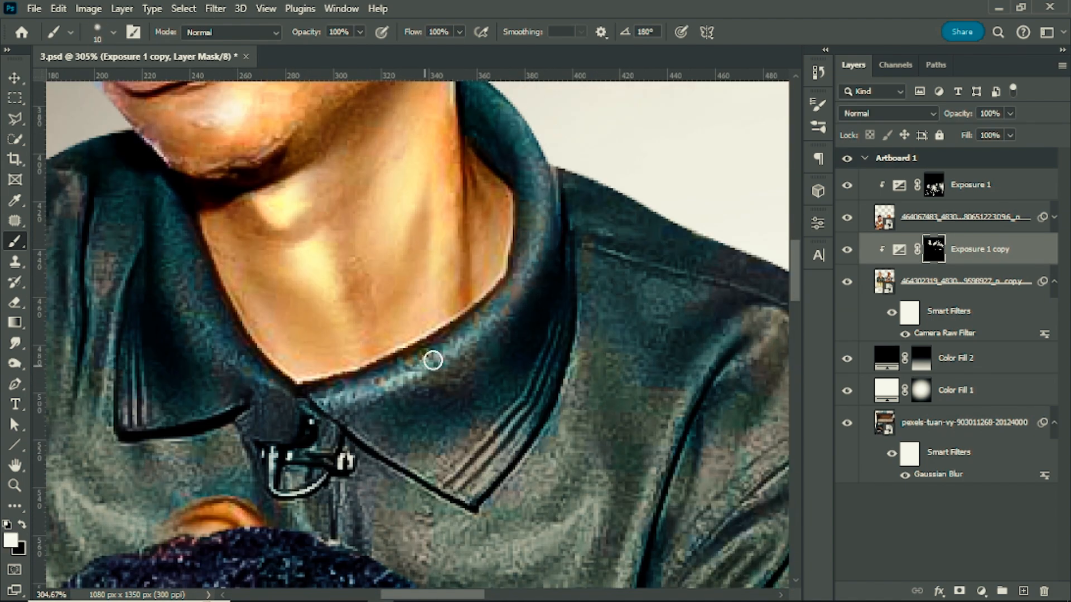
# Soften the collar edge highlights with a 55 px black brush
pyautogui.scroll(2, 555, 188)
pyautogui.press('x')
pyautogui.keyDown('alt'); pyautogui.rightClick(446, 529); pyautogui.keyUp('alt')
pyautogui.moveTo(410, 468); pyautogui.dragTo(375, 507)
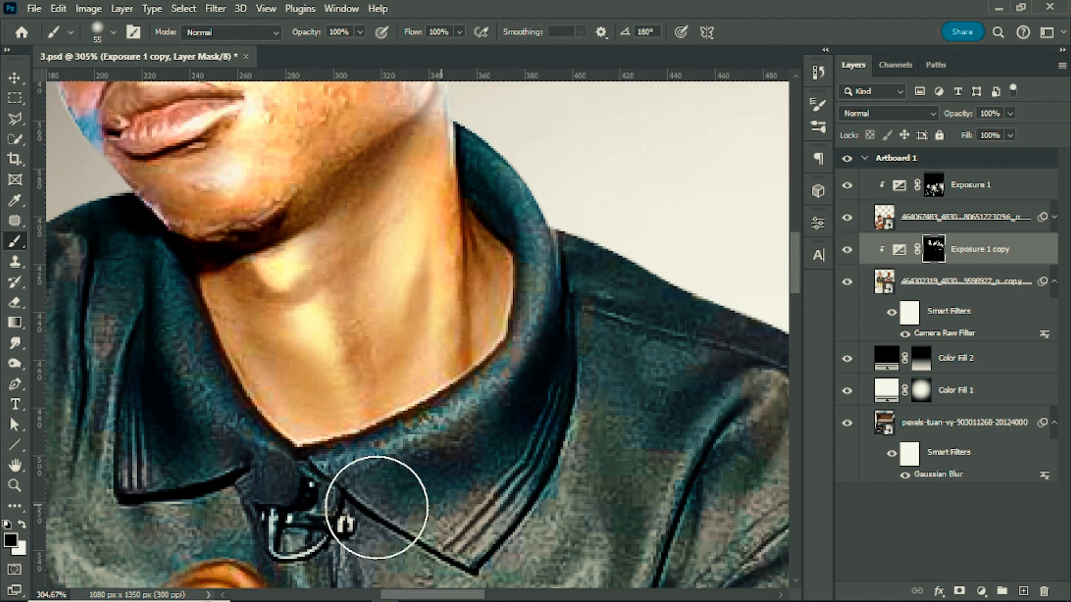
pyautogui.scroll(-2, 390, 497)
pyautogui.keyDown('alt'); pyautogui.rightClick(507, 435); pyautogui.keyUp('alt')
pyautogui.scroll(-11, 507, 435)
pyautogui.scroll(7, 411, 338)
# Highlight the collar flaps and their stitched edges with a 15 px white brush and blend the strokes in black
pyautogui.rightClick(408, 323)
pyautogui.press('x')
pyautogui.moveTo(413, 362)
pyautogui.mouseDown()
pyautogui.moveTo(430, 425)
pyautogui.moveTo(415, 349)
pyautogui.mouseUp()
pyautogui.scroll(4, 601, 418)
pyautogui.press(']')
pyautogui.moveTo(595, 405); pyautogui.dragTo(593, 527)
pyautogui.moveTo(492, 469); pyautogui.dragTo(606, 538)
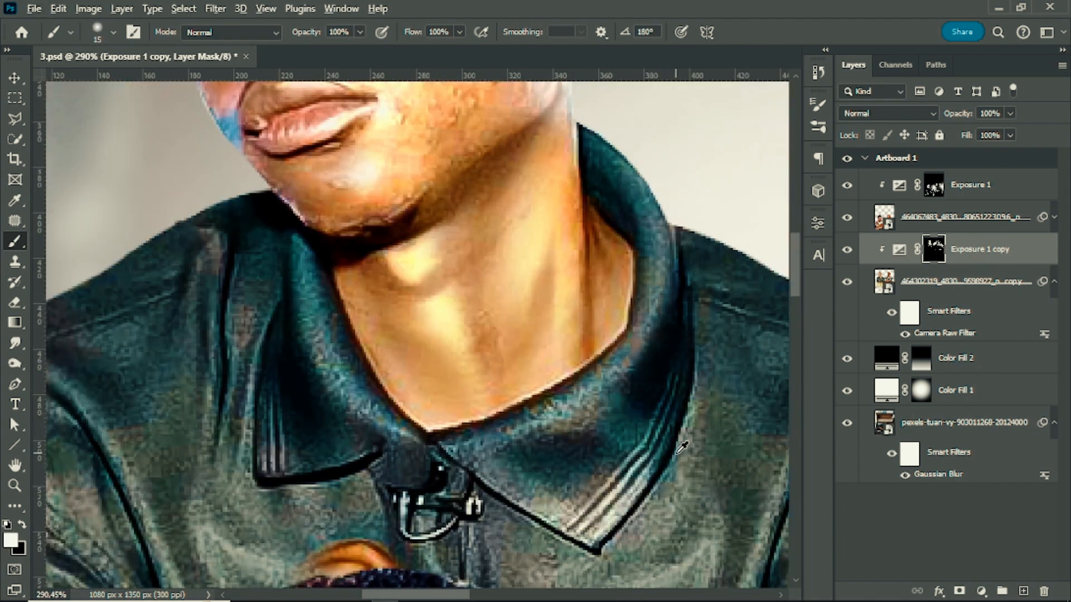
pyautogui.keyDown('alt'); pyautogui.rightClick(678, 447); pyautogui.keyUp('alt')
pyautogui.press('x')
pyautogui.moveTo(665, 438); pyautogui.dragTo(484, 460)
# Paint white highlights on the back-left man's shoulder and the long fold beside his sleeve with a 13 px brush, then a smaller one
pyautogui.keyDown('alt'); pyautogui.rightClick(501, 393); pyautogui.keyUp('alt')
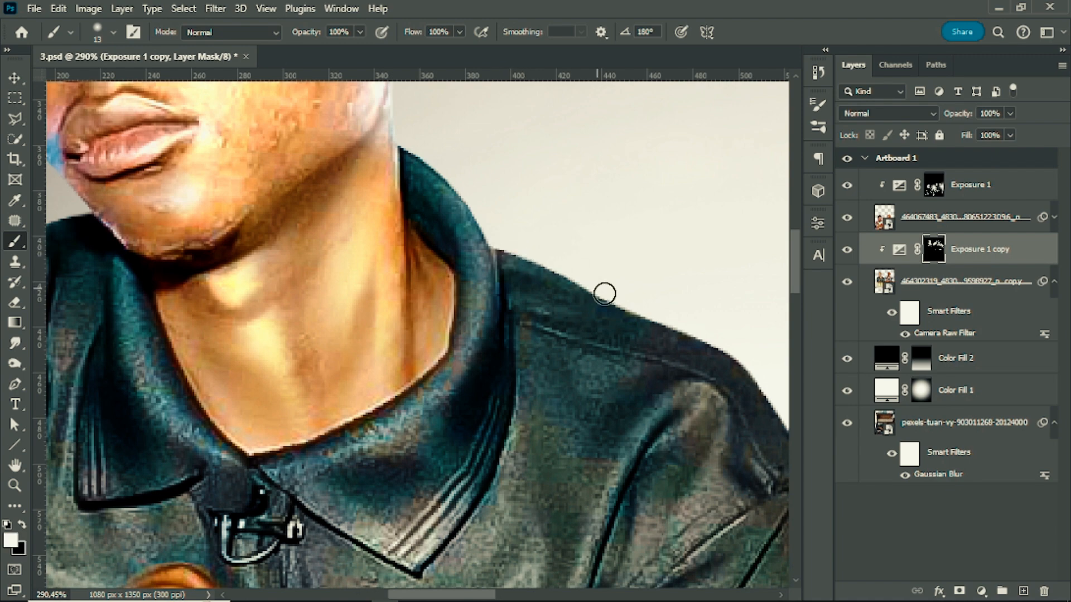
pyautogui.moveTo(714, 420); pyautogui.dragTo(458, 325)
pyautogui.moveTo(407, 259); pyautogui.dragTo(423, 185)
pyautogui.press('[')
pyautogui.moveTo(446, 204)
pyautogui.mouseDown()
pyautogui.moveTo(411, 242)
pyautogui.moveTo(293, 569)
pyautogui.mouseUp()
pyautogui.moveTo(293, 569); pyautogui.dragTo(352, 294)
# Blend the shoulder and long fold highlights with a 28 px black brush
pyautogui.scroll(-5, 337, 409)
pyautogui.keyDown('alt'); pyautogui.rightClick(362, 501); pyautogui.keyUp('alt')
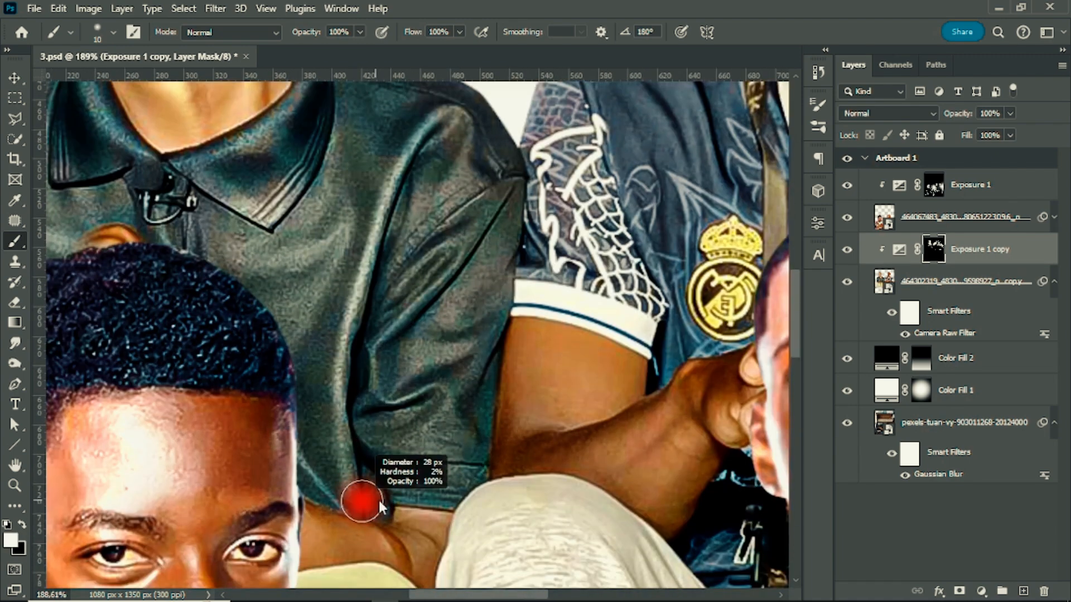
pyautogui.scroll(2, 423, 357)
pyautogui.press('x')
# Paint thin highlights on the upper sleeve folds with a 5 px white brush and soften them with a 39 px black brush
pyautogui.keyDown('alt'); pyautogui.rightClick(454, 299); pyautogui.keyUp('alt')
pyautogui.scroll(6, 469, 240)
pyautogui.press('x')
pyautogui.moveTo(413, 123); pyautogui.dragTo(447, 186)
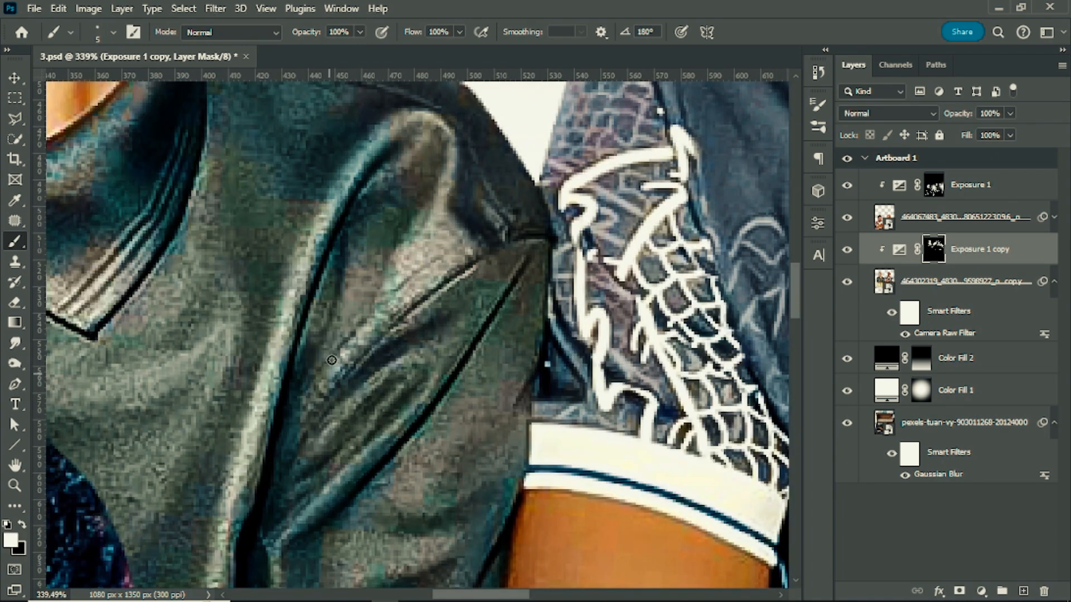
pyautogui.moveTo(398, 267)
pyautogui.mouseDown()
pyautogui.moveTo(344, 494)
pyautogui.moveTo(488, 322)
pyautogui.mouseUp()
pyautogui.moveTo(488, 322); pyautogui.dragTo(551, 242)
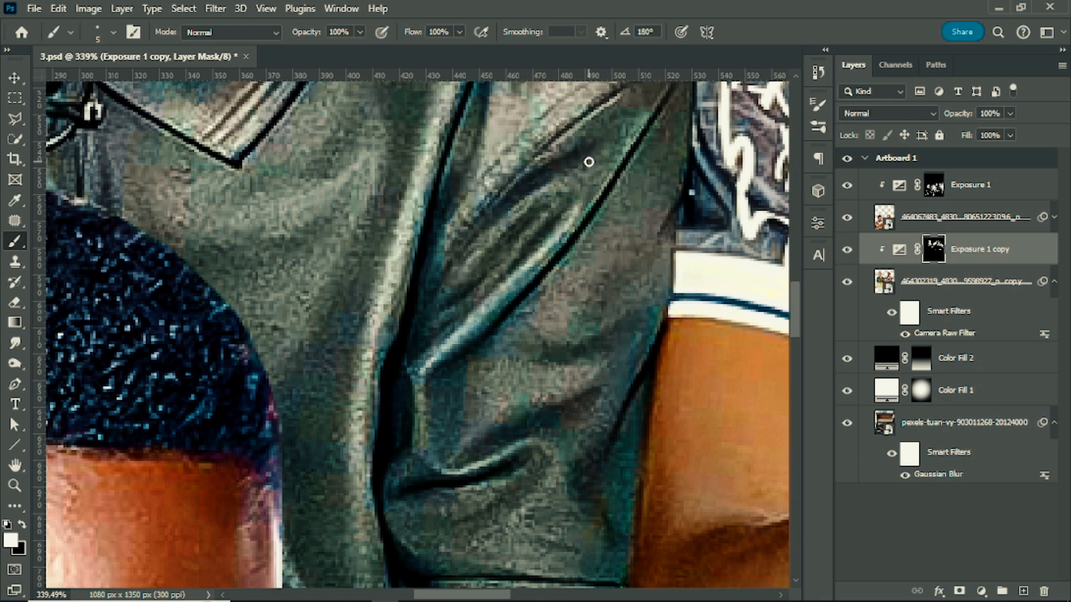
pyautogui.moveTo(589, 162); pyautogui.dragTo(440, 293)
pyautogui.scroll(-2, 618, 301)
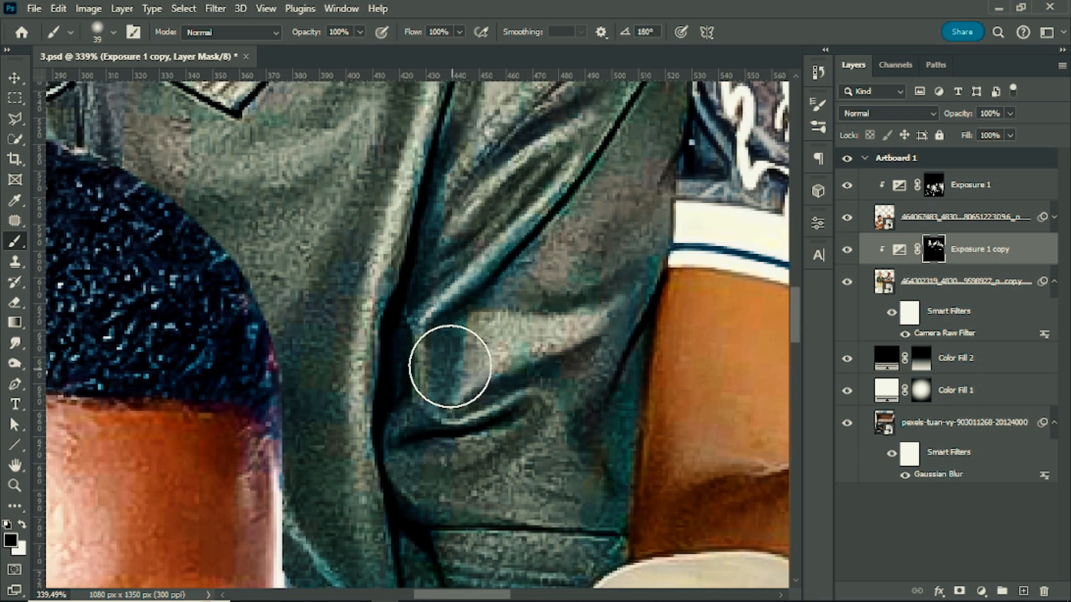
pyautogui.keyDown('alt'); pyautogui.rightClick(514, 401); pyautogui.keyUp('alt')
pyautogui.moveTo(450, 367)
pyautogui.mouseDown()
pyautogui.moveTo(451, 403)
pyautogui.moveTo(534, 399)
pyautogui.moveTo(435, 419)
pyautogui.mouseUp()
# Highlight the lower sleeve folds, the sleeve hem and the forearm below it with a 6 px white brush
pyautogui.scroll(-3, 545, 403)
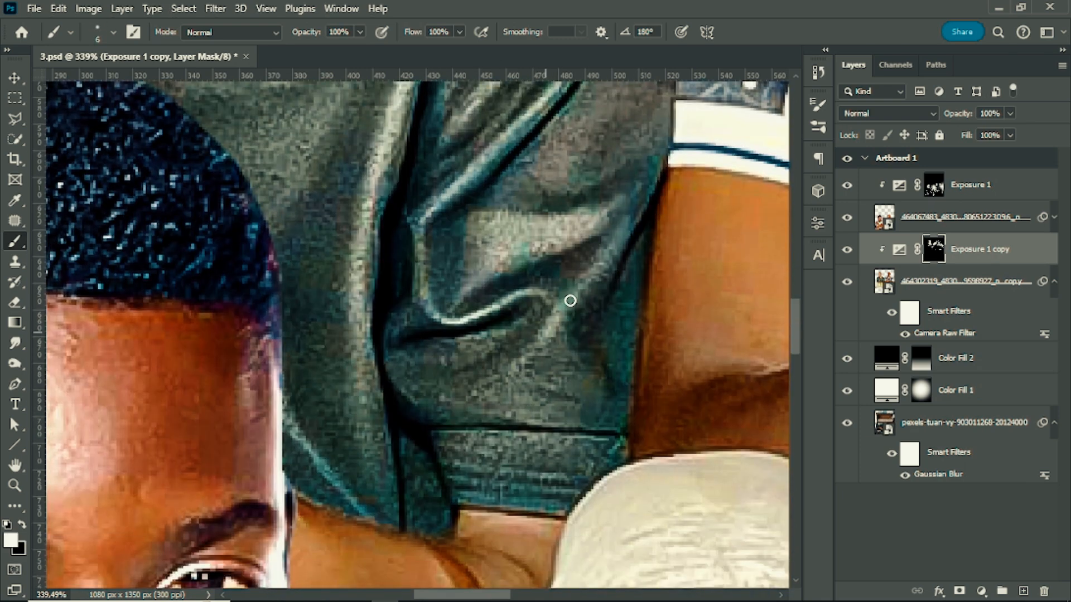
pyautogui.moveTo(570, 301)
pyautogui.mouseDown()
pyautogui.moveTo(558, 334)
pyautogui.moveTo(582, 403)
pyautogui.moveTo(574, 369)
pyautogui.moveTo(525, 408)
pyautogui.mouseUp()
pyautogui.keyDown('alt'); pyautogui.rightClick(519, 409); pyautogui.keyUp('alt')
pyautogui.scroll(-3, 528, 430)
pyautogui.hscroll(-3, 528, 430)
pyautogui.moveTo(538, 487)
pyautogui.mouseDown()
pyautogui.moveTo(377, 476)
pyautogui.moveTo(387, 498)
pyautogui.mouseUp()
pyautogui.moveTo(541, 454)
pyautogui.mouseDown()
pyautogui.moveTo(608, 471)
pyautogui.moveTo(616, 493)
pyautogui.mouseUp()
# Soften the lower sleeve and forearm highlights with a 55 px black brush
pyautogui.keyDown('alt'); pyautogui.rightClick(617, 492); pyautogui.keyUp('alt')
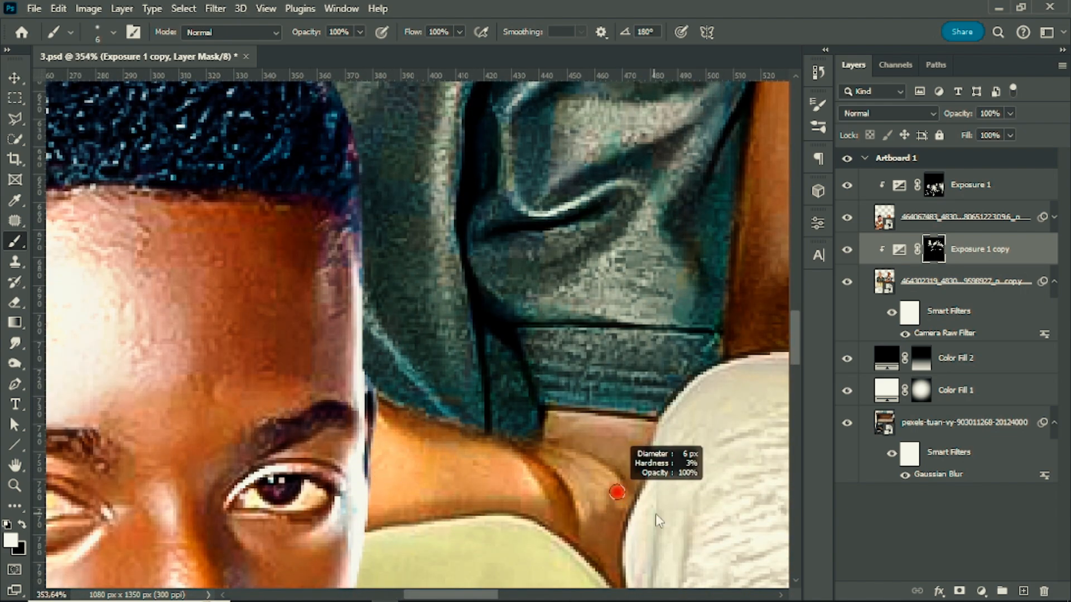
pyautogui.press('x')
pyautogui.moveTo(468, 516); pyautogui.dragTo(399, 506)
pyautogui.moveTo(447, 522); pyautogui.dragTo(565, 323)
pyautogui.scroll(-5, 566, 324)
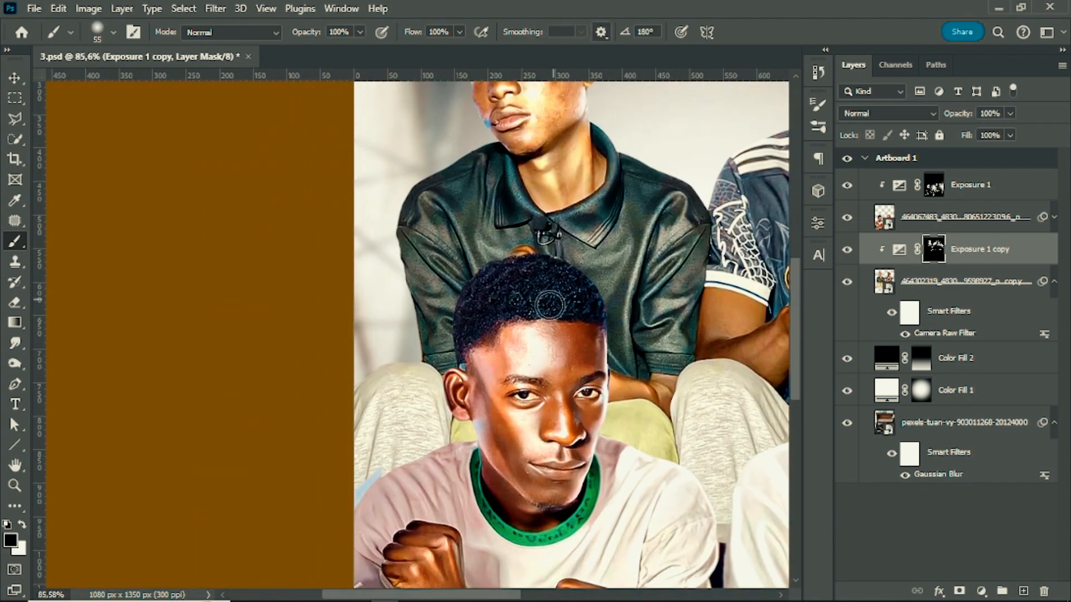
# Highlight the folds of the green shirt's left sleeve with a 9 px white brush, soften them with a 59 px black brush and save
pyautogui.scroll(4, 432, 255)
pyautogui.keyDown('alt'); pyautogui.rightClick(433, 256); pyautogui.keyUp('alt')
pyautogui.scroll(-2, 450, 435)
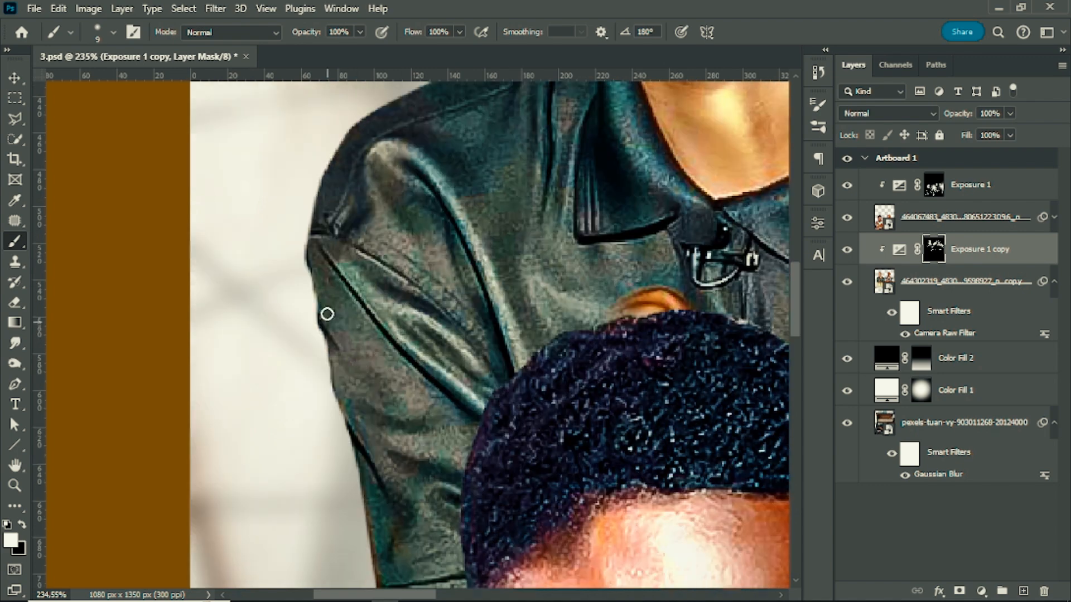
pyautogui.scroll(-2, 456, 441)
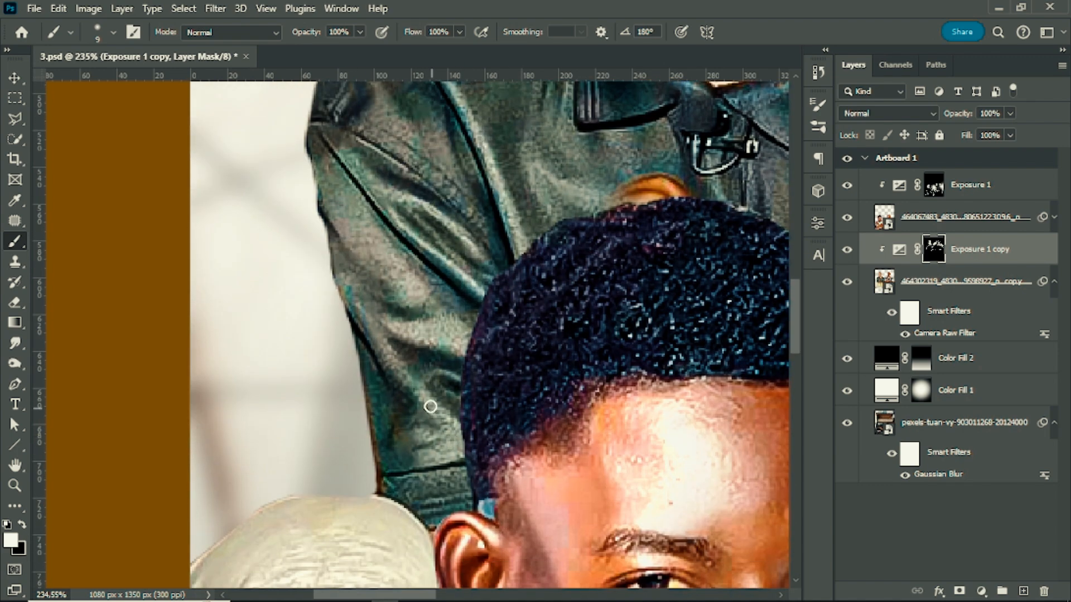
pyautogui.scroll(-1, 423, 446)
pyautogui.press('x')
pyautogui.keyDown('alt'); pyautogui.rightClick(411, 397); pyautogui.keyUp('alt')
pyautogui.scroll(-5, 417, 384)
pyautogui.hotkey('ctrl', 's')
# Paint thin highlights along the green shirt's collar and the fold beside it with an 8 px white brush, softening them with a 32 px black brush
pyautogui.scroll(4, 567, 363)
pyautogui.moveTo(636, 425); pyautogui.dragTo(478, 371)
pyautogui.scroll(3, 478, 371)
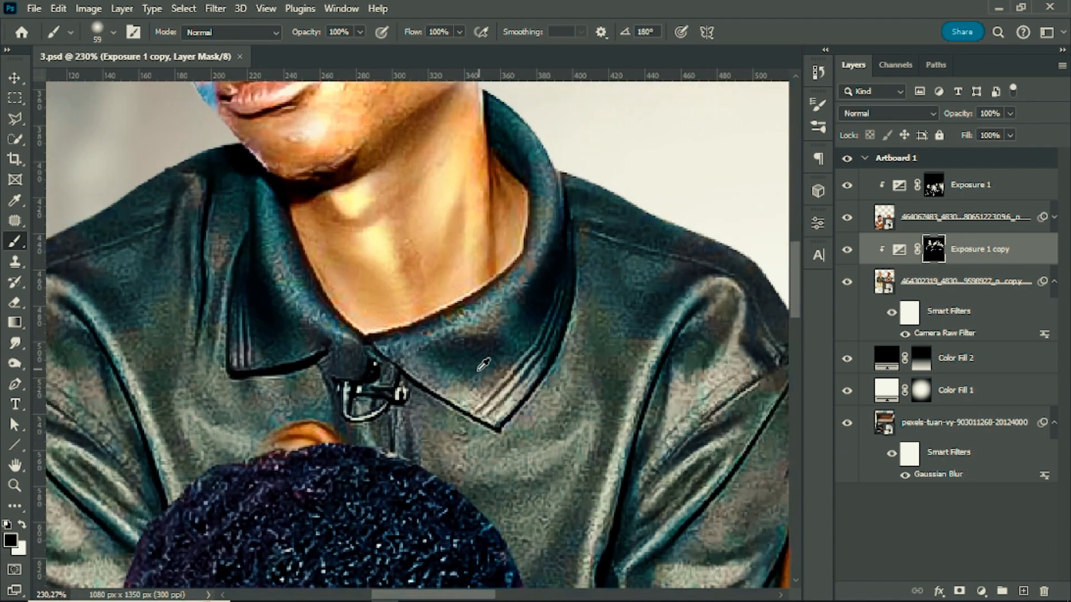
pyautogui.keyDown('alt'); pyautogui.rightClick(313, 351); pyautogui.keyUp('alt')
pyautogui.press('x')
pyautogui.scroll(3, 374, 325)
pyautogui.press('x')
pyautogui.keyDown('alt'); pyautogui.rightClick(332, 337); pyautogui.keyUp('alt')
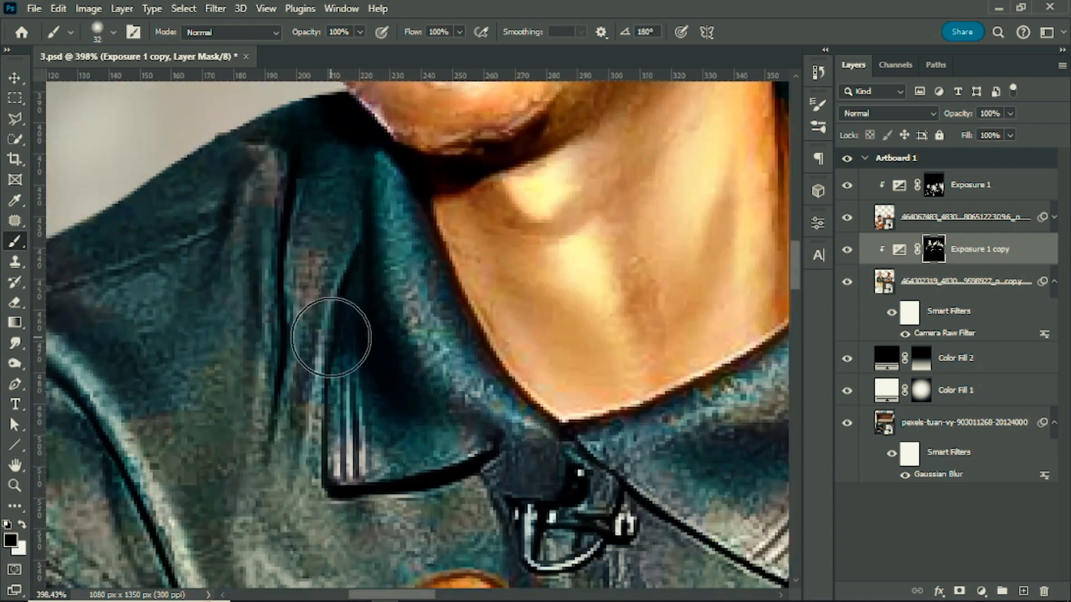
pyautogui.press('x')
pyautogui.moveTo(270, 163); pyautogui.dragTo(261, 456)
pyautogui.moveTo(354, 234)
pyautogui.mouseDown()
pyautogui.moveTo(299, 494)
pyautogui.moveTo(313, 329)
pyautogui.mouseUp()
pyautogui.press('x')
pyautogui.scroll(-5, 469, 335)
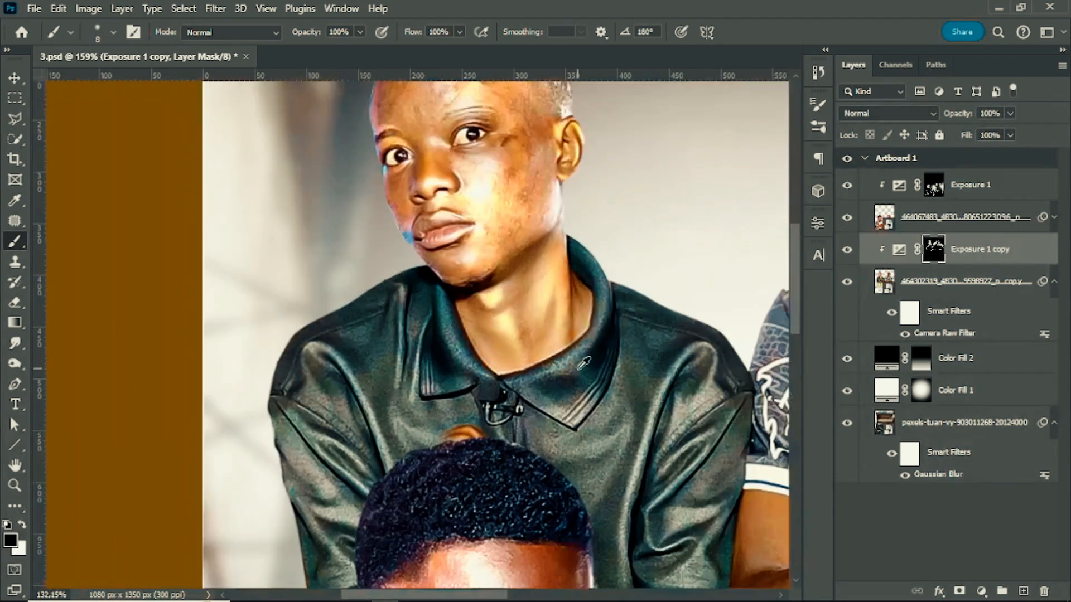
pyautogui.scroll(4, 390, 423)
pyautogui.scroll(-3, 457, 385)
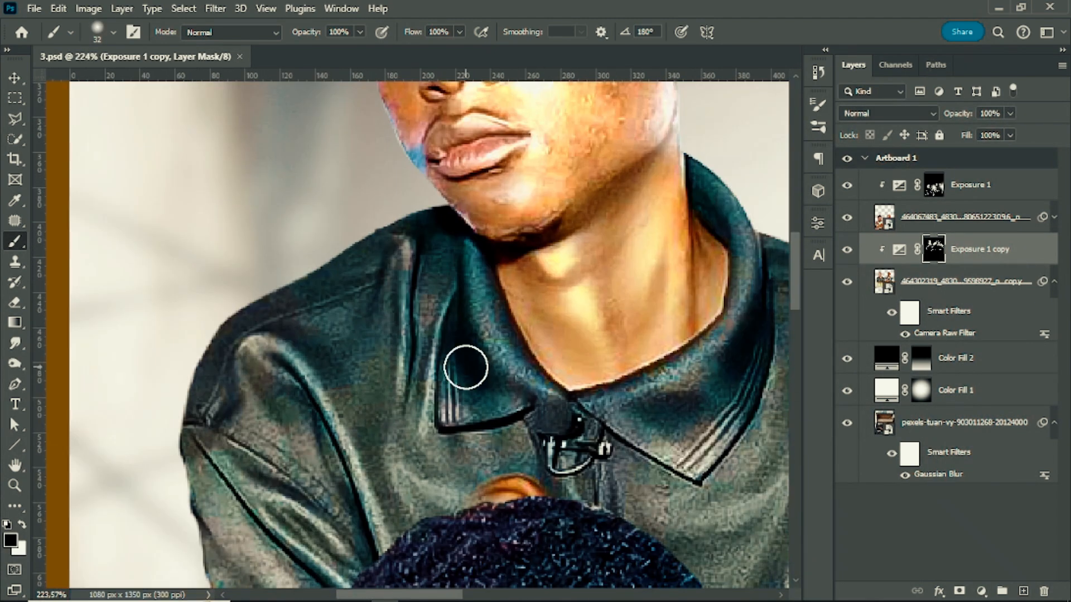
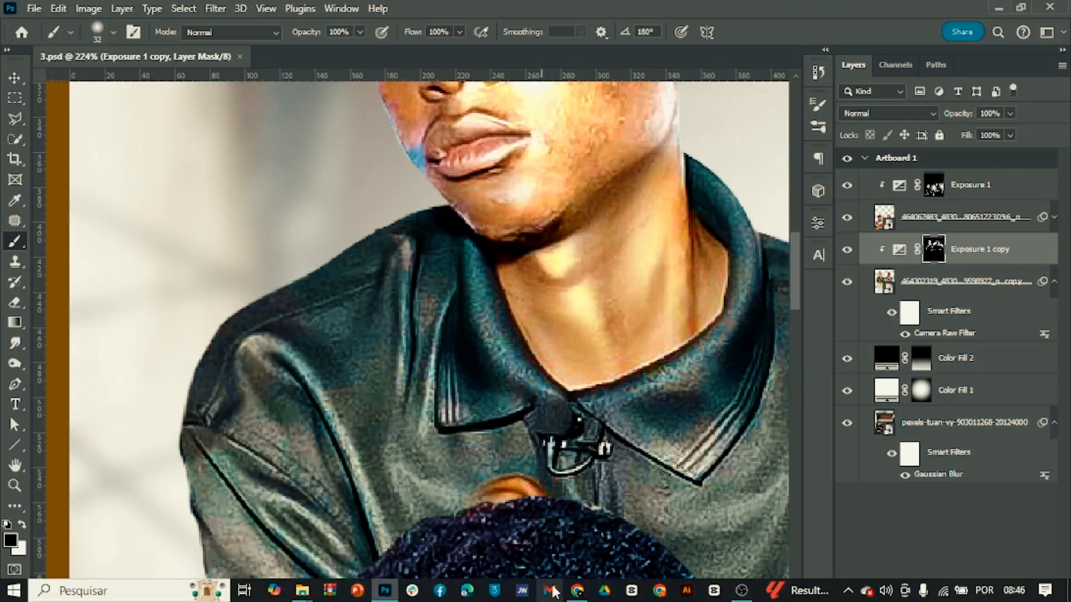
# Apply a Camera Raw Filter to the pexels background layer and desaturate it to black and white in the Basic settings
pyautogui.scroll(-10, 551, 274)
pyautogui.scroll(2, 606, 292)
pyautogui.scroll(1, 607, 291)
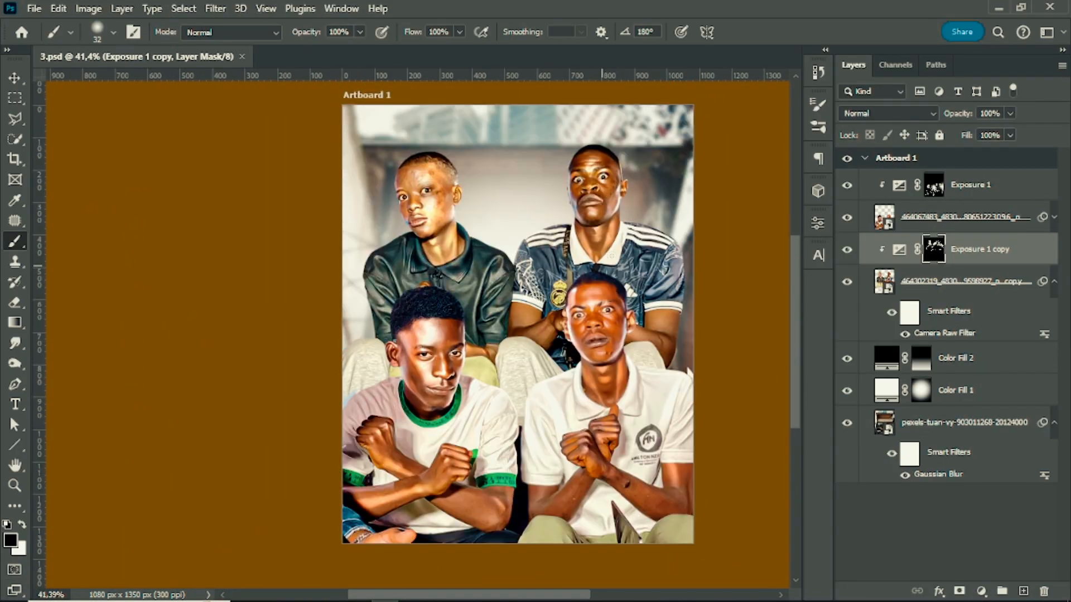
pyautogui.click(964, 423)
pyautogui.click(216, 7)
pyautogui.click(262, 122)
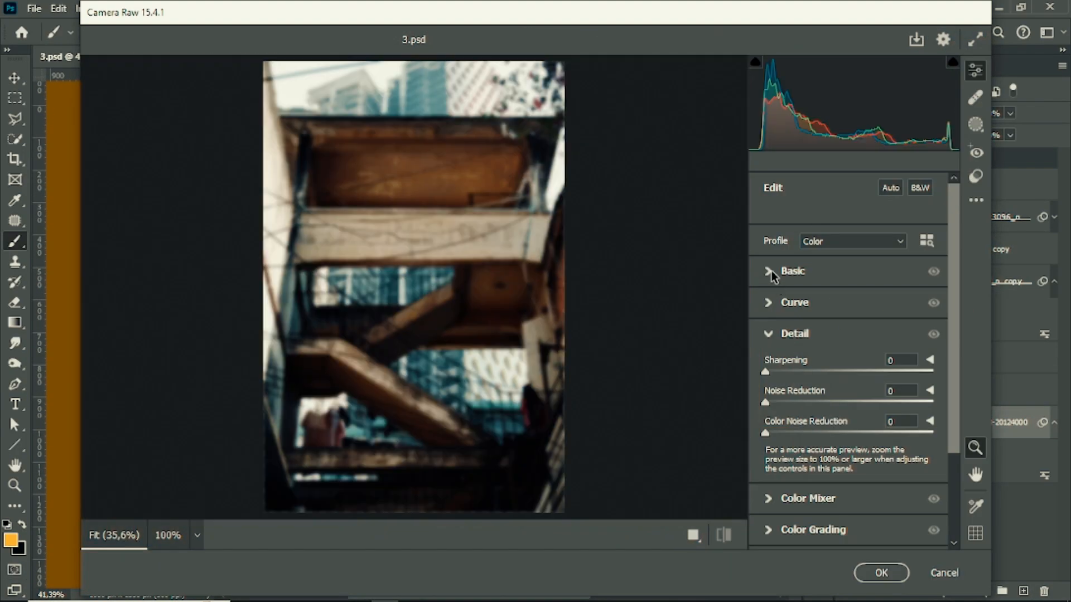
pyautogui.click(773, 271)
pyautogui.scroll(-5, 848, 279)
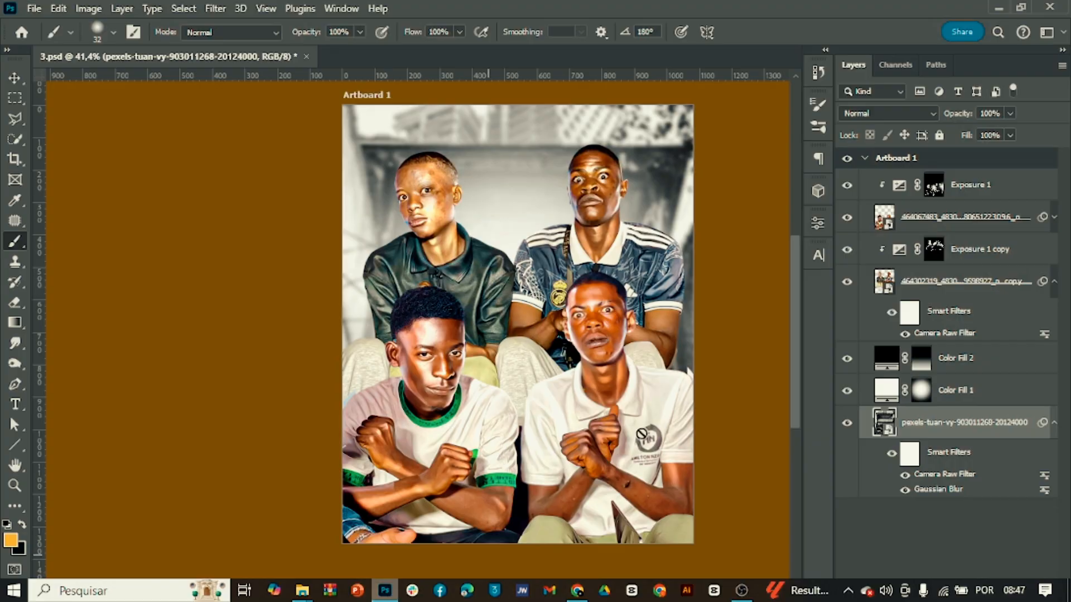
pyautogui.scroll(-2, 514, 316)
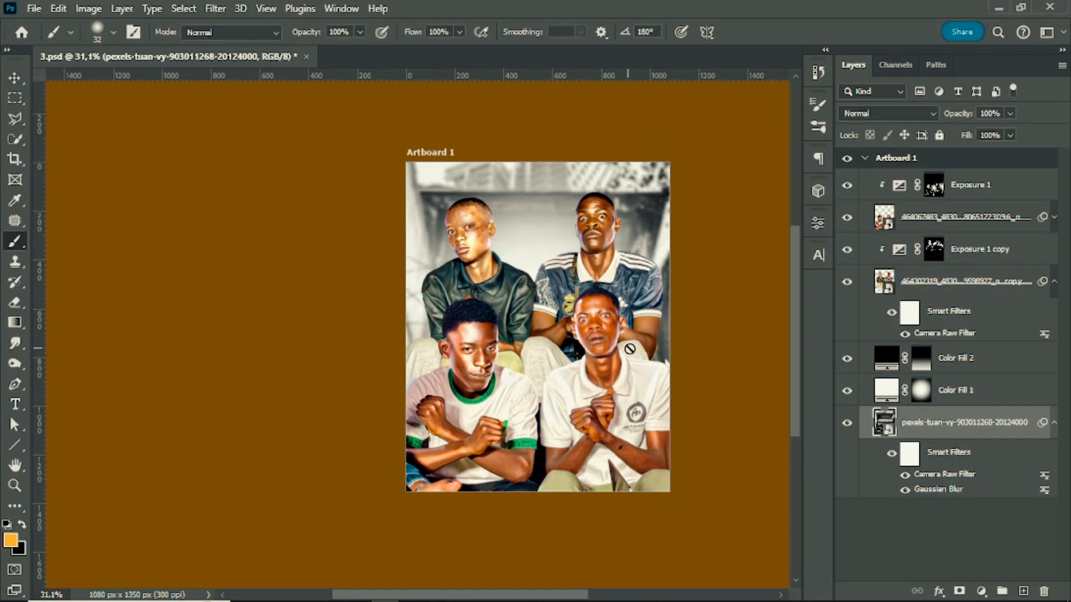
pyautogui.scroll(3, 514, 317)
pyautogui.scroll(3, 514, 316)
# Add a clipped Levels adjustment above Exposure 1 copy, shift its output levels toward white and invert its mask to black
pyautogui.click(934, 249)
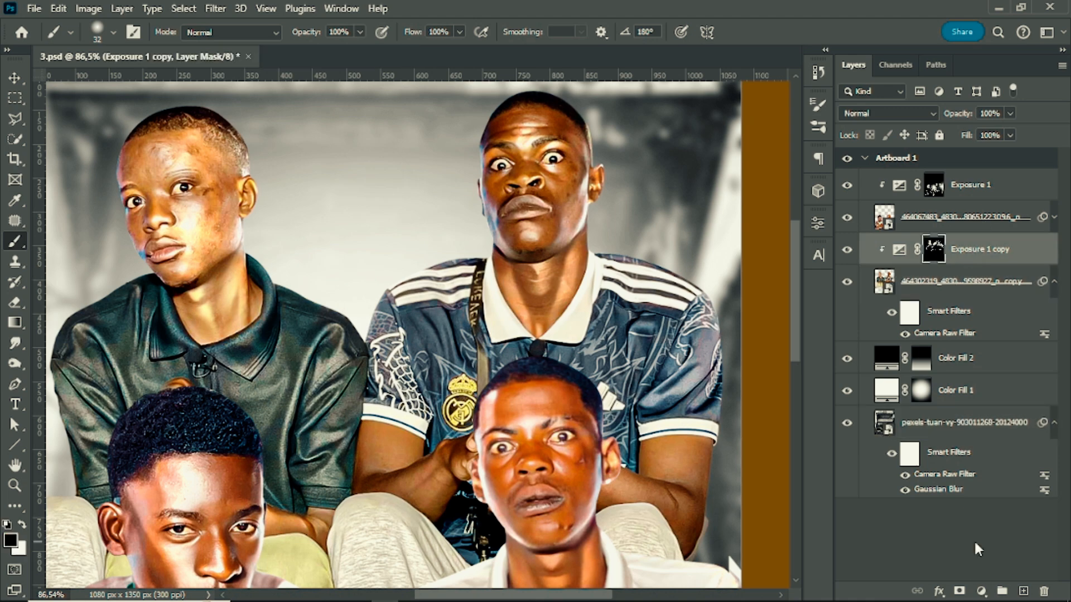
pyautogui.click(981, 591)
pyautogui.click(982, 380)
pyautogui.moveTo(611, 428); pyautogui.dragTo(745, 428)
pyautogui.click(818, 223)
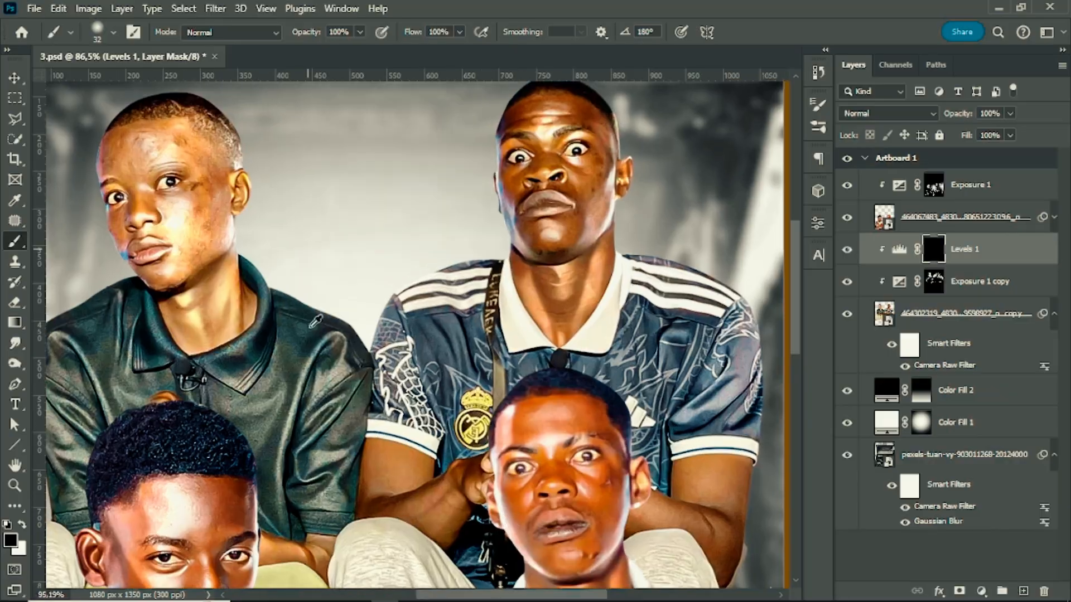
# Paint the Levels 1 mask white along the green shirt's right shoulder edge with 19 px and 8 px brushes
pyautogui.scroll(5, 316, 321)
pyautogui.keyDown('alt'); pyautogui.rightClick(330, 342); pyautogui.keyUp('alt')
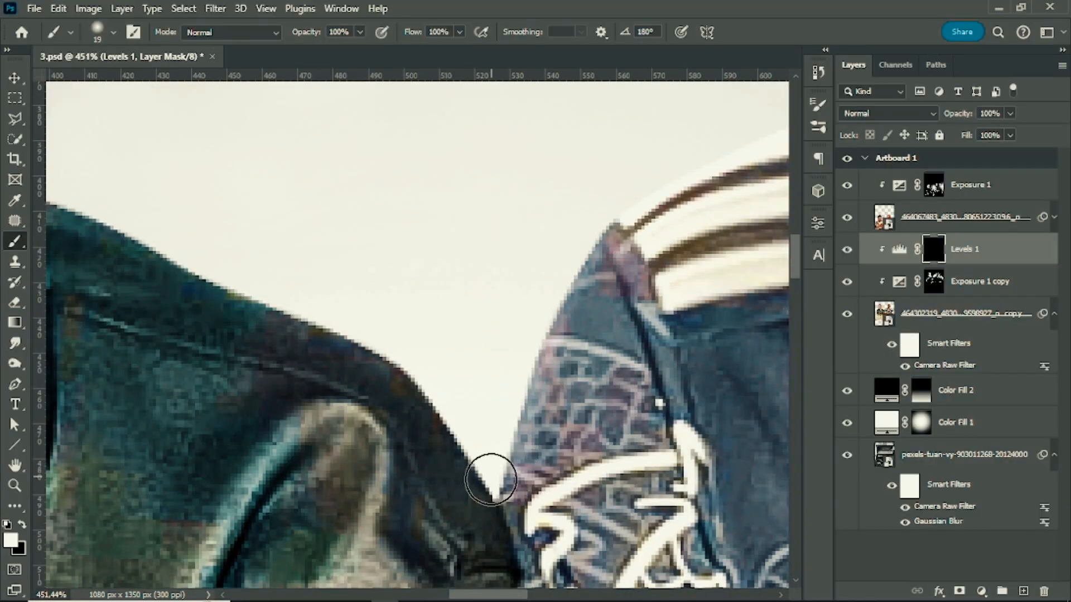
pyautogui.click(488, 485)
pyautogui.keyDown('alt'); pyautogui.rightClick(482, 461); pyautogui.keyUp('alt')
pyautogui.moveTo(450, 338)
pyautogui.mouseDown()
pyautogui.moveTo(622, 414)
pyautogui.moveTo(819, 524)
pyautogui.mouseUp()
pyautogui.moveTo(776, 558); pyautogui.dragTo(390, 363)
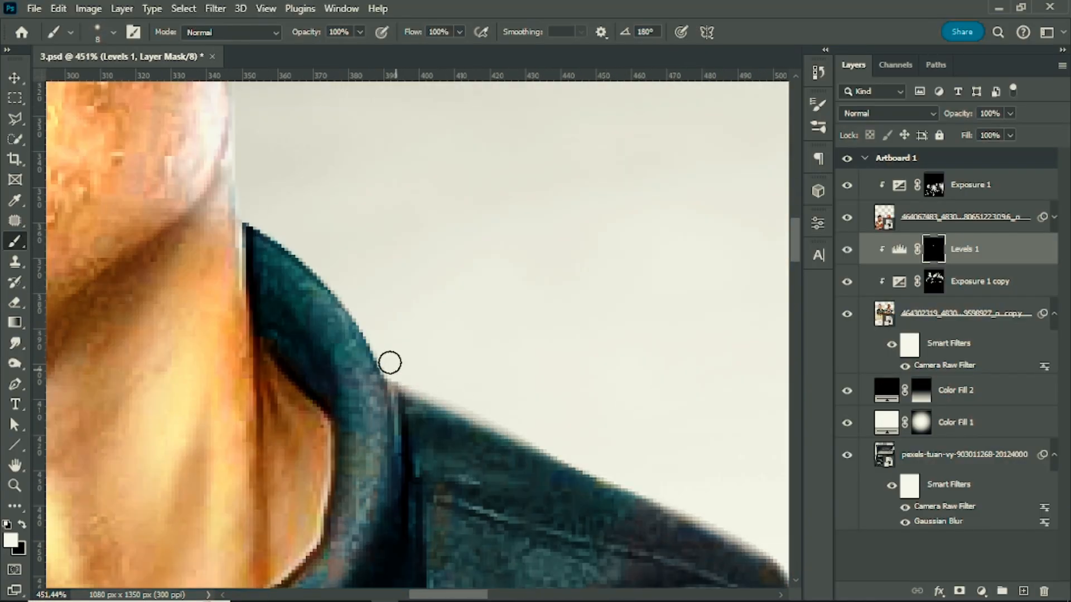
pyautogui.scroll(-5, 354, 322)
# Lighten the edge of the green-shirt man's ear, jaw and neck with an 8 px white brush on the Levels 1 mask
pyautogui.scroll(6, 334, 328)
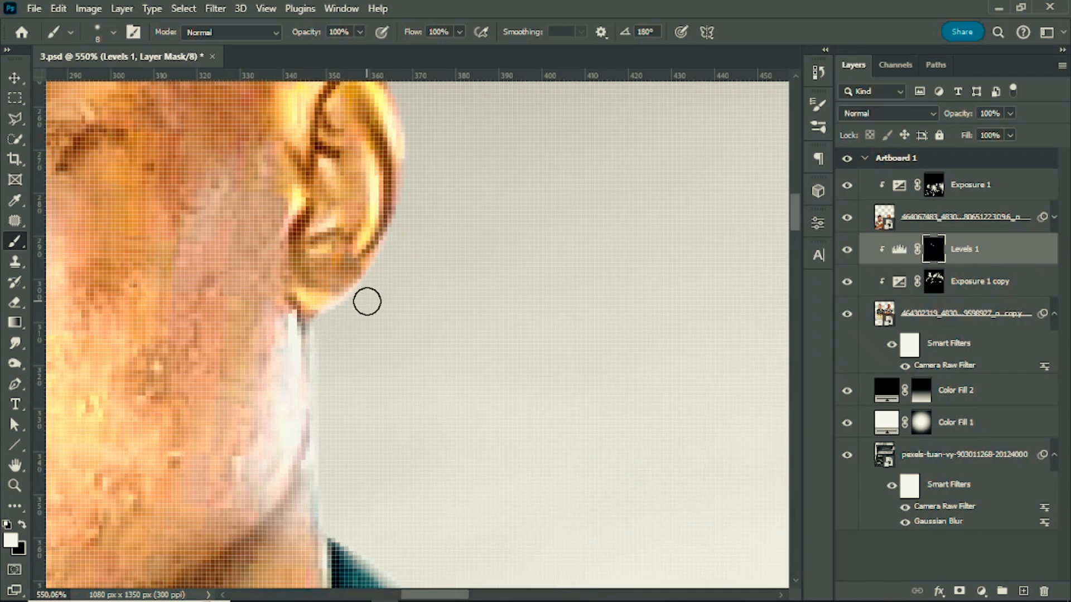
pyautogui.moveTo(367, 302); pyautogui.dragTo(432, 432)
pyautogui.moveTo(361, 142); pyautogui.dragTo(407, 463)
pyautogui.scroll(-2, 217, 203)
pyautogui.moveTo(383, 316)
pyautogui.mouseDown()
pyautogui.moveTo(345, 318)
pyautogui.moveTo(480, 486)
pyautogui.mouseUp()
pyautogui.scroll(-5, 468, 316)
pyautogui.scroll(4, 500, 485)
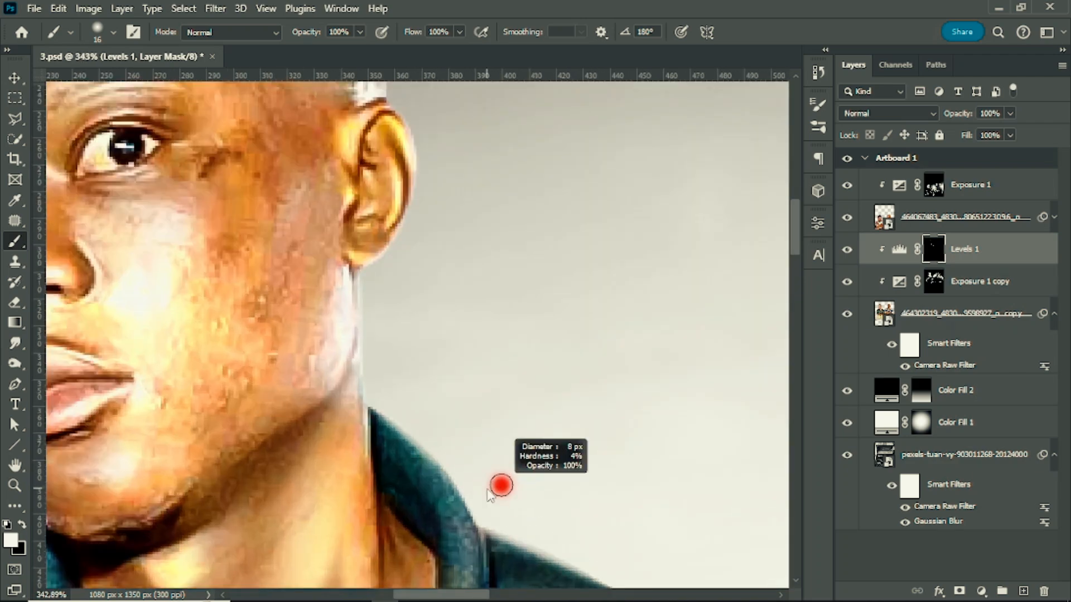
# Paint a light rim along the green shirt's collar edge with a small white brush and soften it with a 49 px black brush
pyautogui.moveTo(479, 525); pyautogui.dragTo(379, 299)
pyautogui.moveTo(402, 434); pyautogui.dragTo(397, 513)
pyautogui.scroll(-3, 397, 513)
pyautogui.moveTo(412, 486); pyautogui.dragTo(482, 485)
pyautogui.press('Escape')
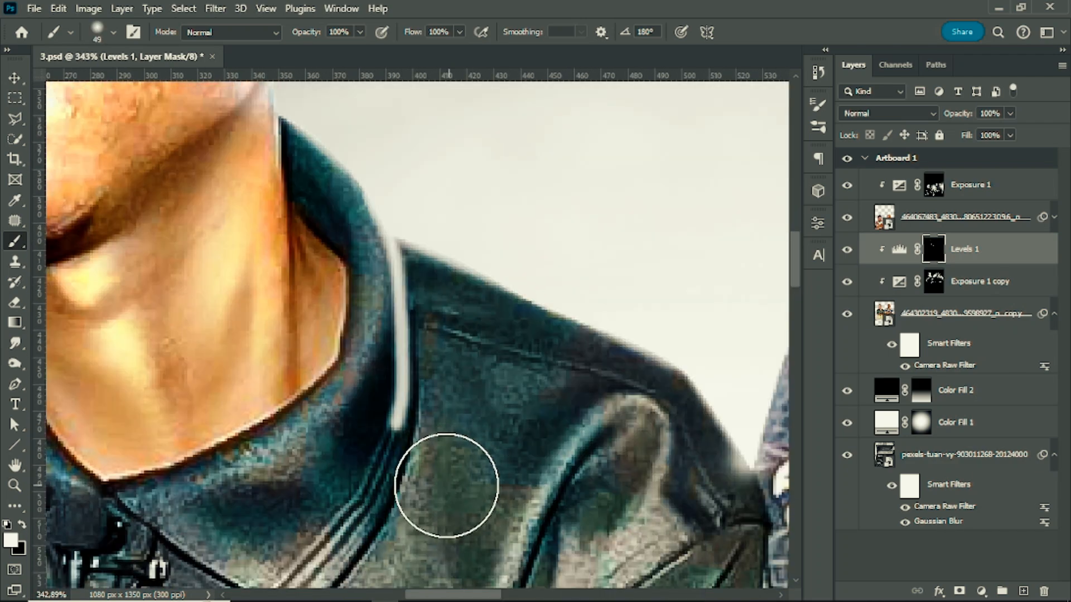
pyautogui.moveTo(471, 378); pyautogui.dragTo(351, 397)
pyautogui.scroll(-4, 471, 346)
pyautogui.moveTo(678, 380); pyautogui.dragTo(540, 323)
pyautogui.scroll(5, 491, 359)
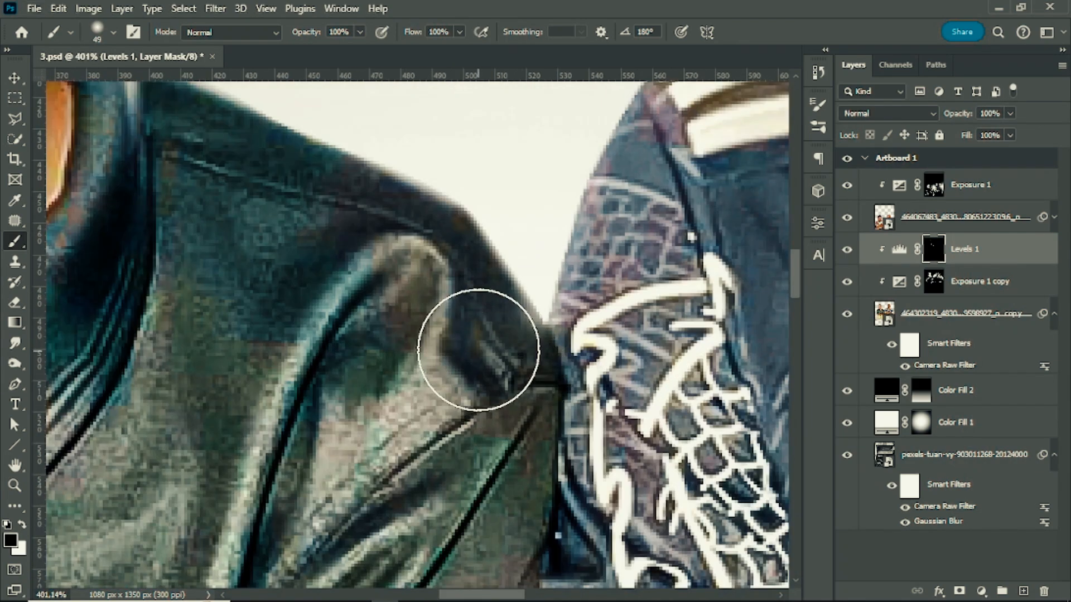
# Spread a soft glow along the green-shirt man's shoulder and neck edge with 72 px and 136 px white brushes
pyautogui.scroll(2, 486, 212)
pyautogui.press('x')
pyautogui.moveTo(442, 268); pyautogui.dragTo(468, 268)
pyautogui.moveTo(485, 251)
pyautogui.mouseDown()
pyautogui.moveTo(430, 167)
pyautogui.moveTo(492, 369)
pyautogui.mouseUp()
pyautogui.scroll(-4, 430, 184)
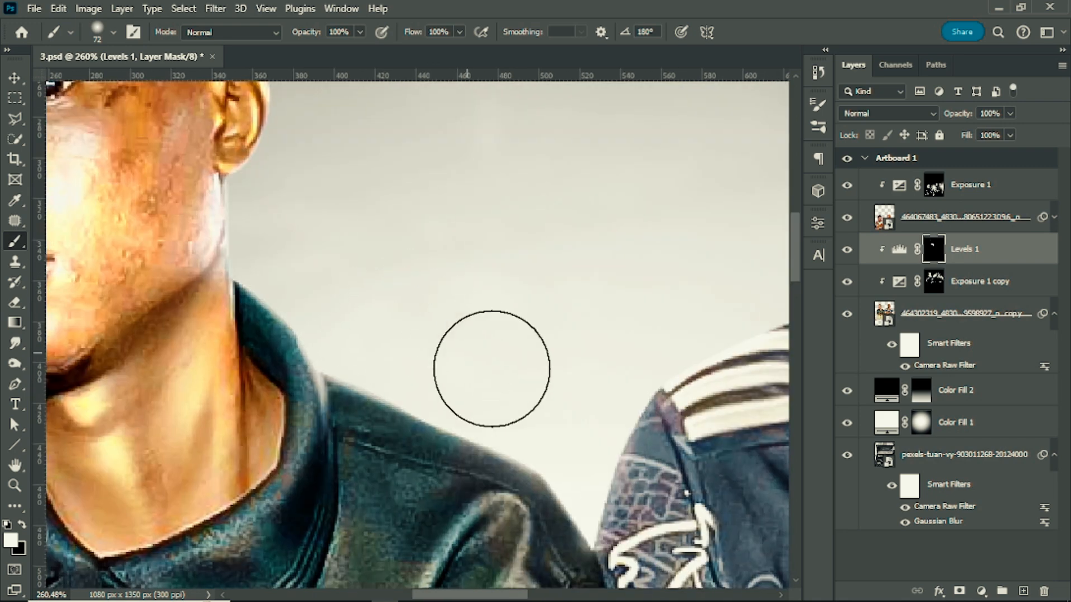
pyautogui.moveTo(283, 228)
pyautogui.mouseDown()
pyautogui.moveTo(320, 217)
pyautogui.moveTo(409, 268)
pyautogui.moveTo(524, 276)
pyautogui.mouseUp()
pyautogui.press(']')
pyautogui.scroll(-5, 544, 262)
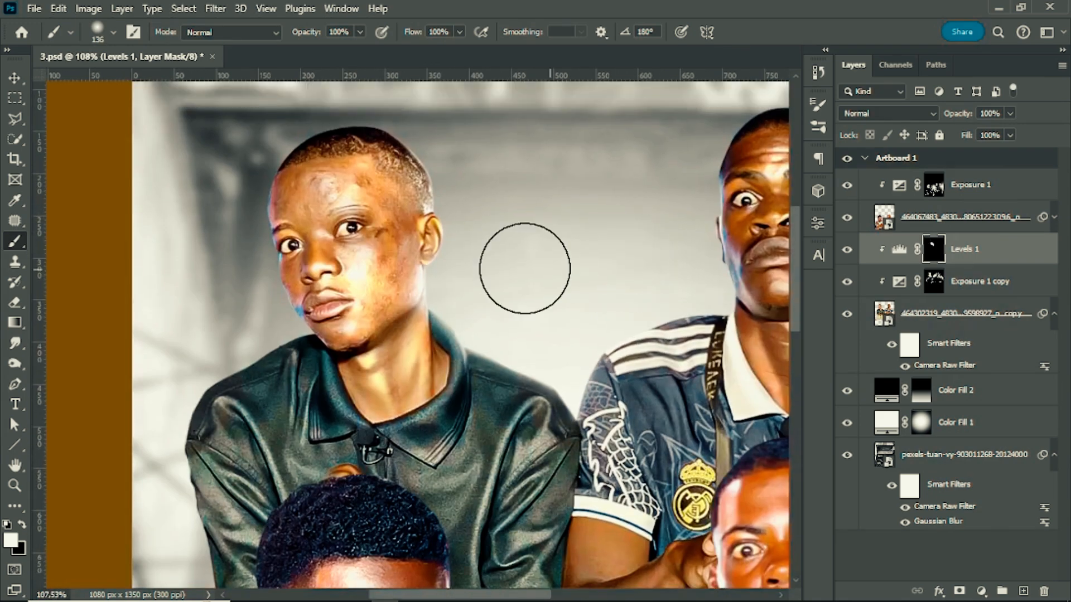
# Lighten the right edge of the green-shirt man's head and hair with a 36 px white brush
pyautogui.scroll(3, 495, 262)
pyautogui.moveTo(430, 271); pyautogui.dragTo(351, 278)
pyautogui.scroll(6, 423, 287)
pyautogui.moveTo(402, 246); pyautogui.dragTo(449, 163)
pyautogui.scroll(-6, 449, 162)
pyautogui.moveTo(466, 101); pyautogui.dragTo(553, 296)
pyautogui.scroll(4, 574, 320)
pyautogui.moveTo(449, 330); pyautogui.dragTo(456, 207)
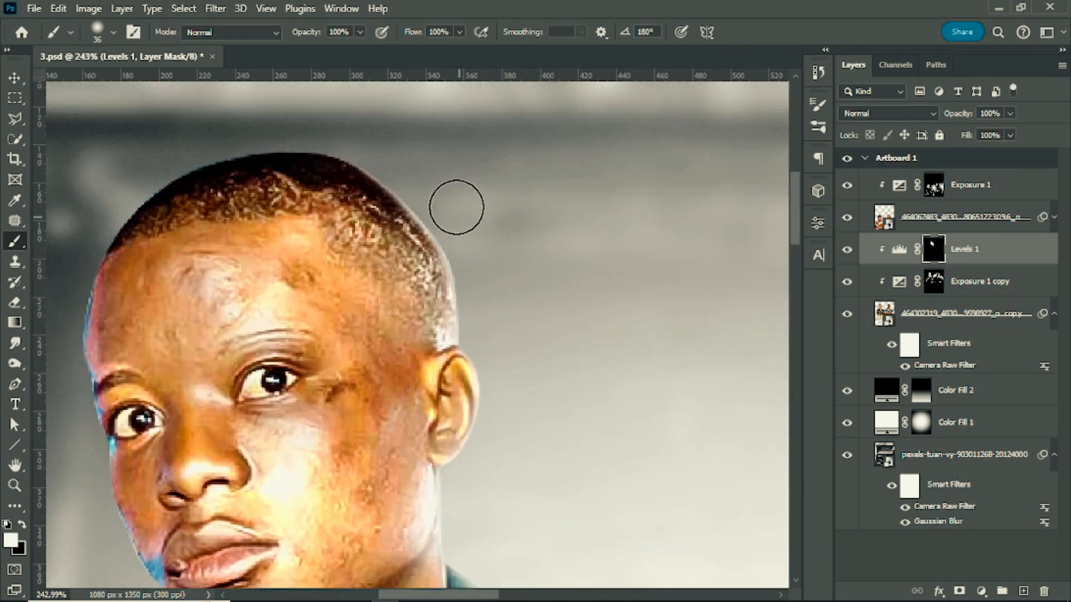
# Blend the glow around the green-shirt man's head with a 111 px black brush and save the document
pyautogui.scroll(-6, 524, 293)
pyautogui.moveTo(495, 295); pyautogui.dragTo(538, 295)
pyautogui.press('x')
pyautogui.moveTo(447, 249); pyautogui.dragTo(416, 299)
pyautogui.press('x')
pyautogui.scroll(-5, 568, 245)
pyautogui.scroll(2, 569, 231)
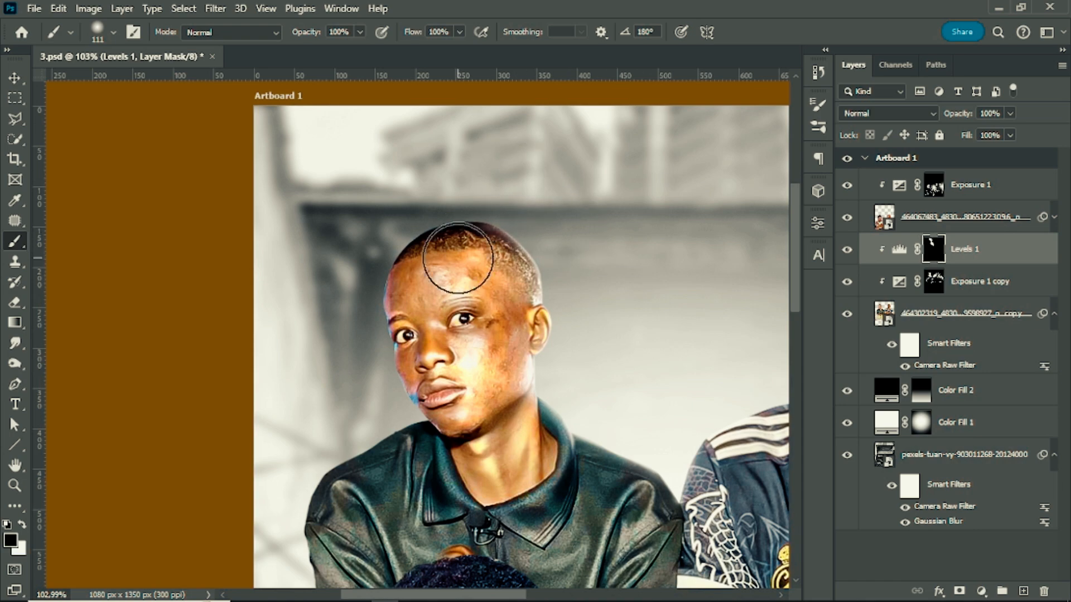
pyautogui.scroll(-5, 458, 257)
pyautogui.hotkey('ctrl', 's')
# Lighten the left shoulder edge of the man in the navy jersey with a 24 px white brush and undo the last dab near his collar
pyautogui.scroll(8, 480, 385)
pyautogui.moveTo(506, 423); pyautogui.dragTo(446, 444)
pyautogui.scroll(3, 502, 485)
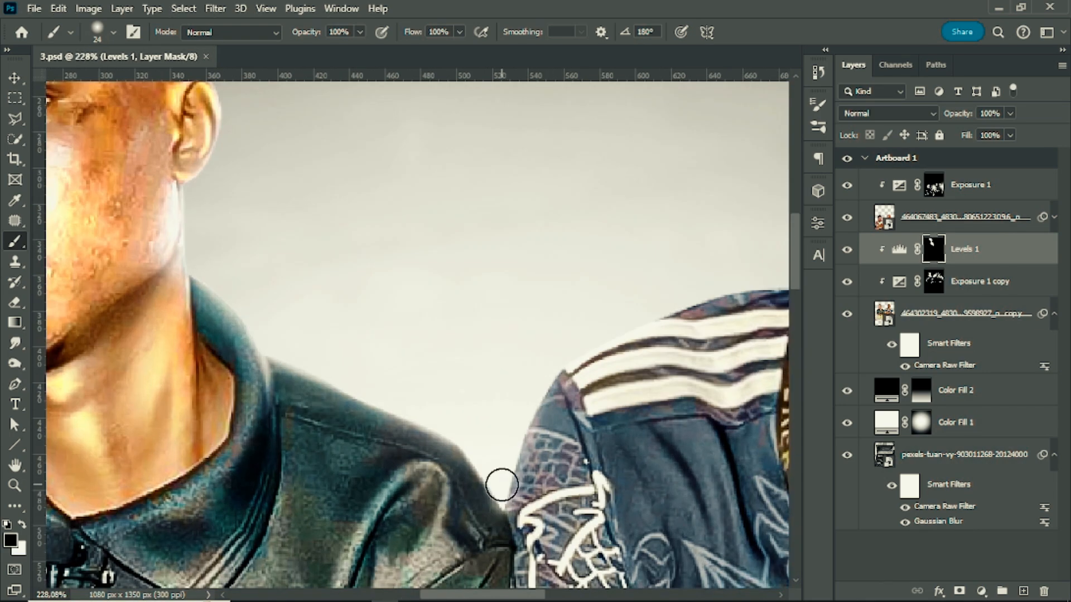
pyautogui.moveTo(629, 322); pyautogui.dragTo(450, 462)
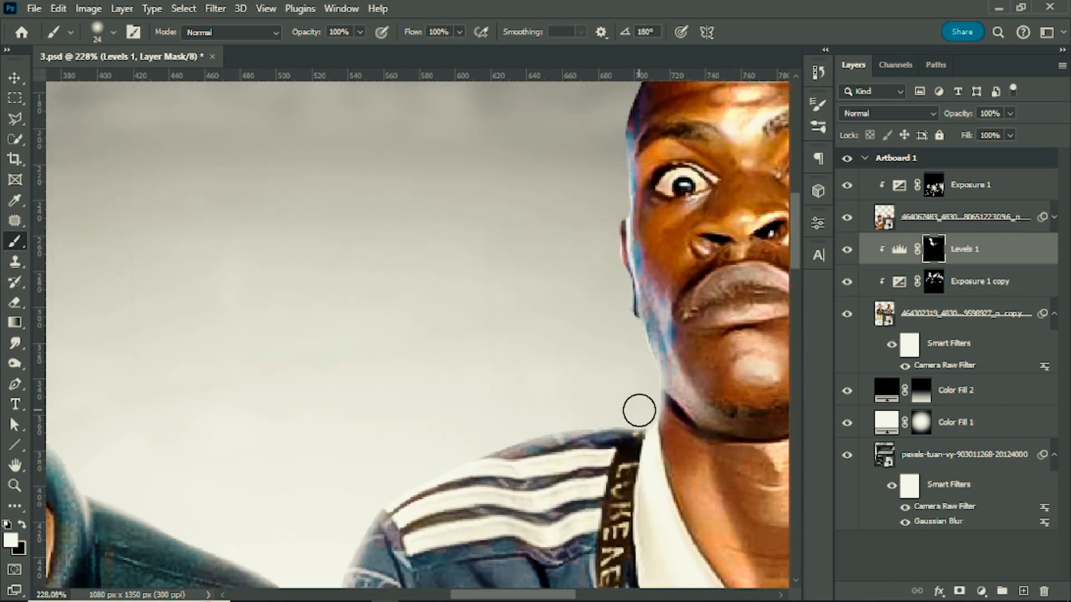
pyautogui.moveTo(639, 410); pyautogui.dragTo(668, 411)
pyautogui.click(673, 425)
pyautogui.hotkey('ctrl', 'z')
pyautogui.scroll(-4, 560, 382)
pyautogui.scroll(-10, 576, 415)
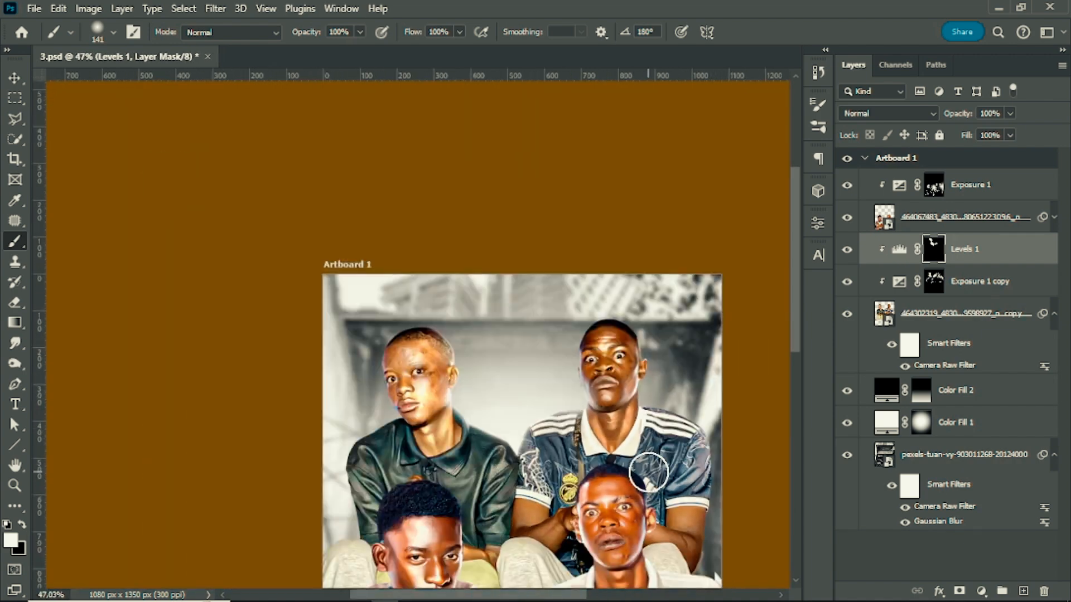
# Paint a thin light rim from the navy-jersey man's ear up around the left side of his head with a 10 px white brush
pyautogui.scroll(15, 583, 408)
pyautogui.moveTo(571, 366); pyautogui.dragTo(437, 373)
pyautogui.scroll(5, 585, 279)
pyautogui.moveTo(627, 359); pyautogui.dragTo(580, 424)
pyautogui.scroll(1, 567, 308)
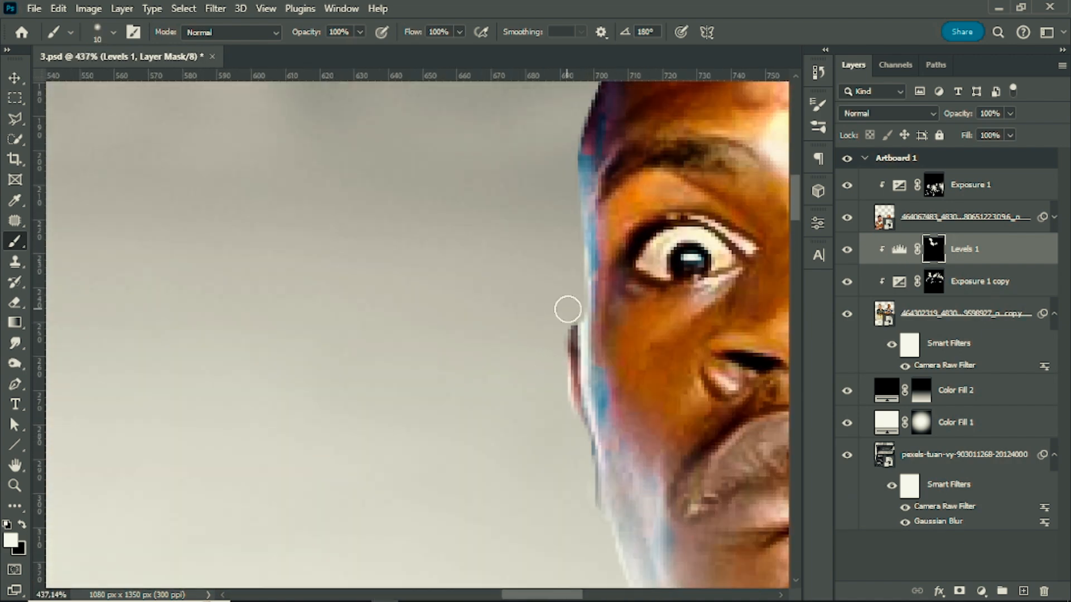
pyautogui.moveTo(567, 308); pyautogui.dragTo(563, 173)
pyautogui.scroll(1, 571, 345)
pyautogui.moveTo(571, 345); pyautogui.dragTo(567, 161)
pyautogui.scroll(1, 569, 199)
pyautogui.moveTo(571, 198); pyautogui.dragTo(453, 406)
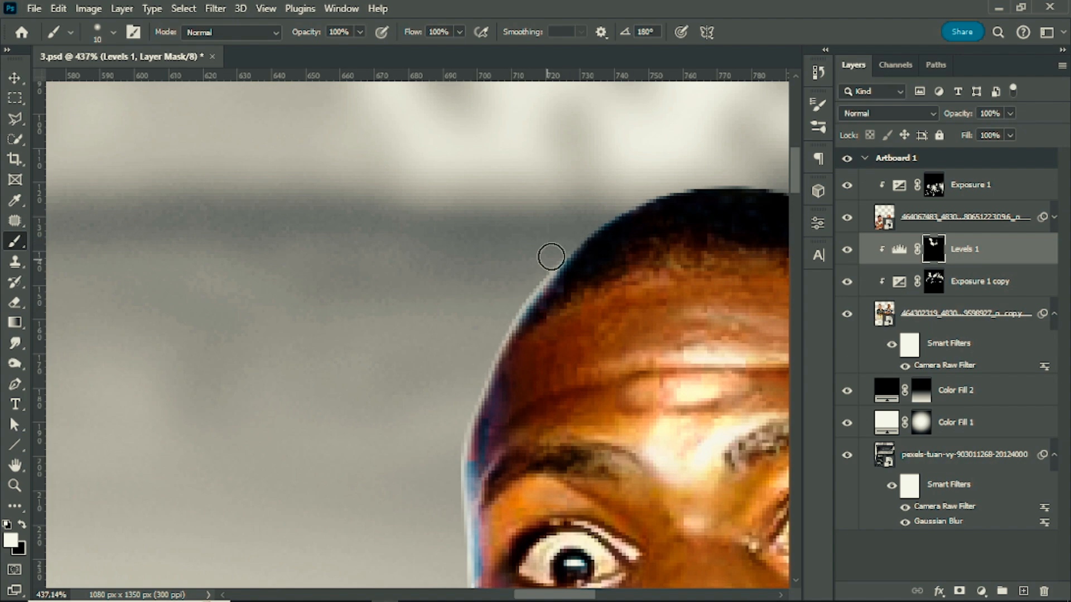
pyautogui.moveTo(622, 223); pyautogui.dragTo(720, 196)
# Soften the rim around the navy-jersey man's head with an 80 px black brush
pyautogui.scroll(-10, 627, 262)
pyautogui.scroll(5, 637, 279)
pyautogui.moveTo(636, 320); pyautogui.dragTo(675, 320)
pyautogui.press('x')
pyautogui.scroll(-12, 608, 302)
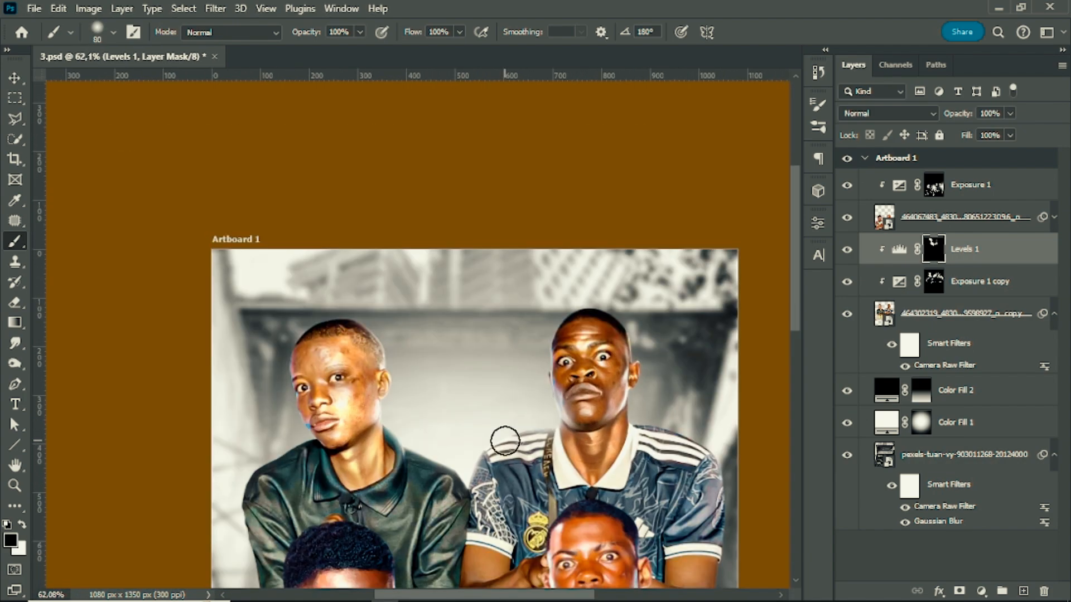
pyautogui.scroll(3, 505, 441)
pyautogui.scroll(-3, 485, 293)
# Add a soft glow along the navy-jersey man's right side and shoulder with 207 px and 189 px white brushes
pyautogui.scroll(5, 597, 302)
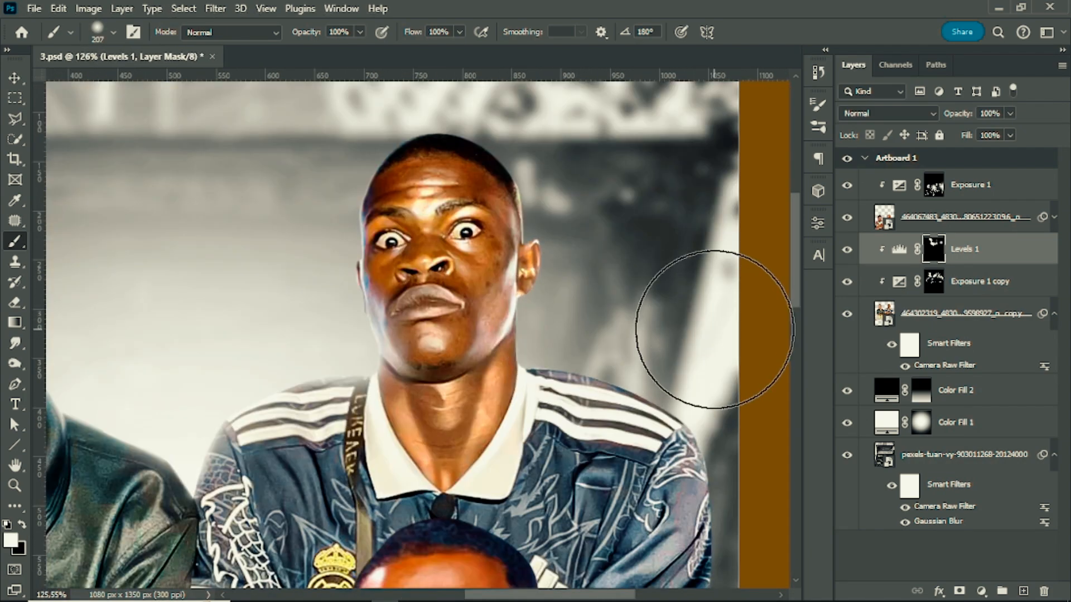
pyautogui.click(566, 375)
pyautogui.moveTo(442, 410); pyautogui.dragTo(391, 410)
pyautogui.press('x')
pyautogui.scroll(-6, 513, 346)
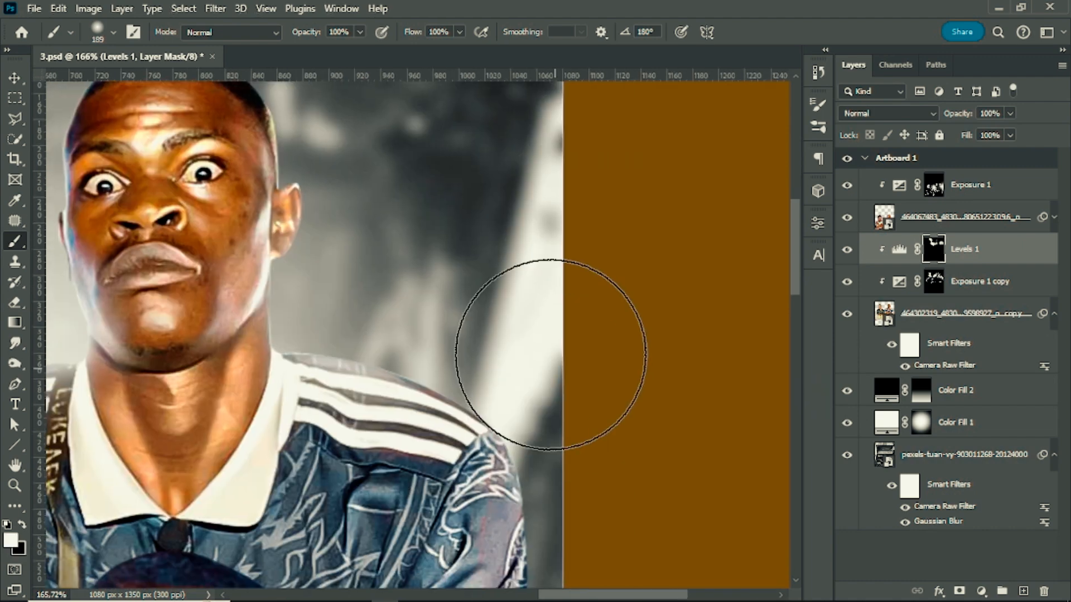
pyautogui.scroll(2, 342, 435)
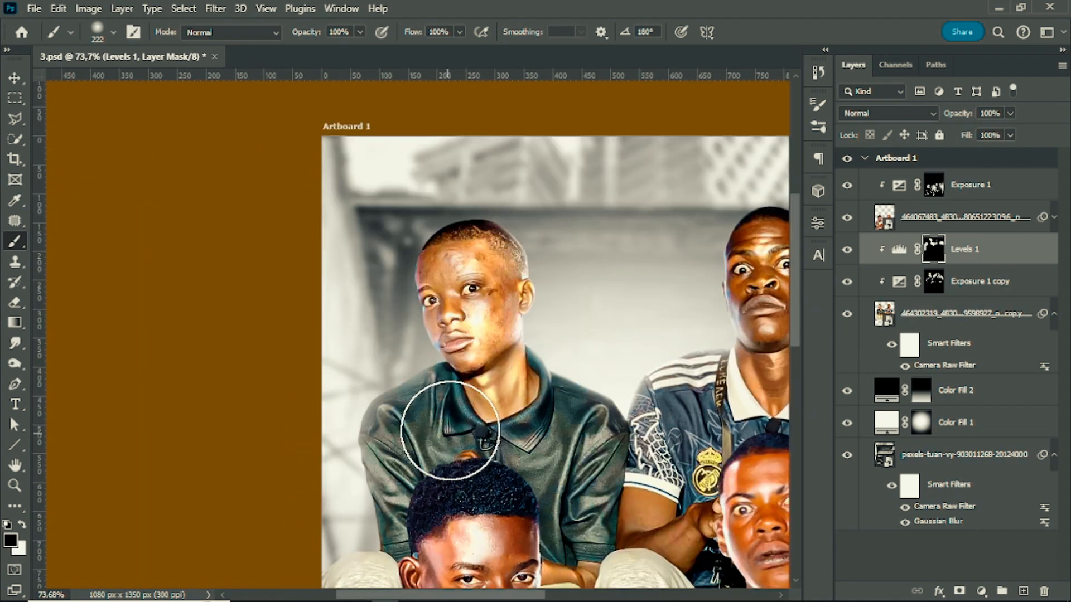
# Blend the haze on the green-shirt man's shirt and face with 222 px and 84 px black brushes, and save the document
pyautogui.scroll(-2, 415, 290)
pyautogui.rightClick(440, 318)
pyautogui.scroll(5, 405, 312)
pyautogui.moveTo(483, 219); pyautogui.dragTo(416, 218)
pyautogui.press('x')
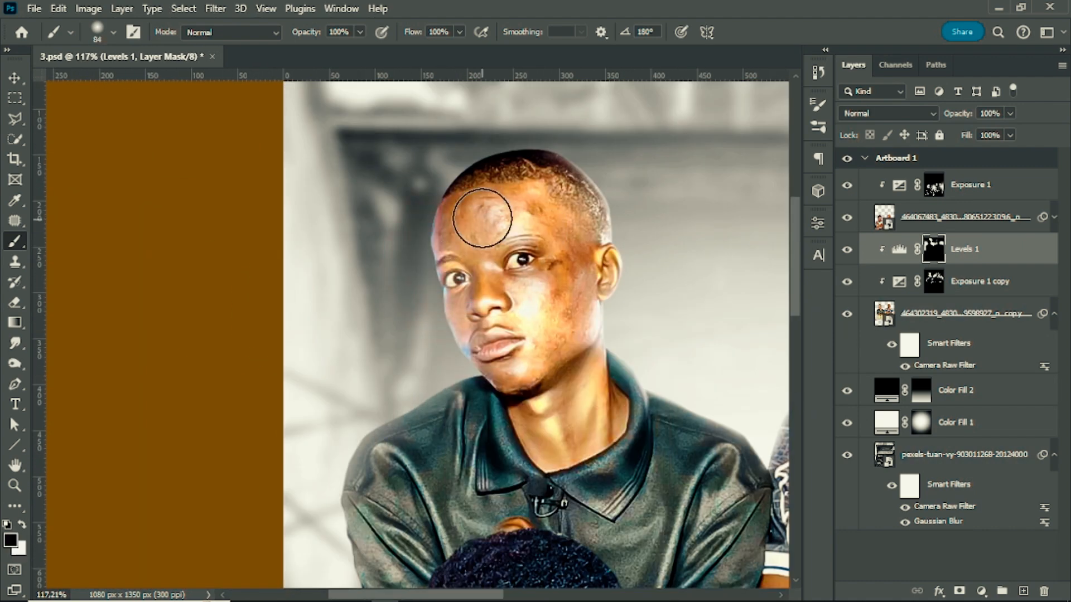
pyautogui.hotkey('ctrl', 's')
pyautogui.scroll(-3, 506, 301)
pyautogui.scroll(3, 533, 430)
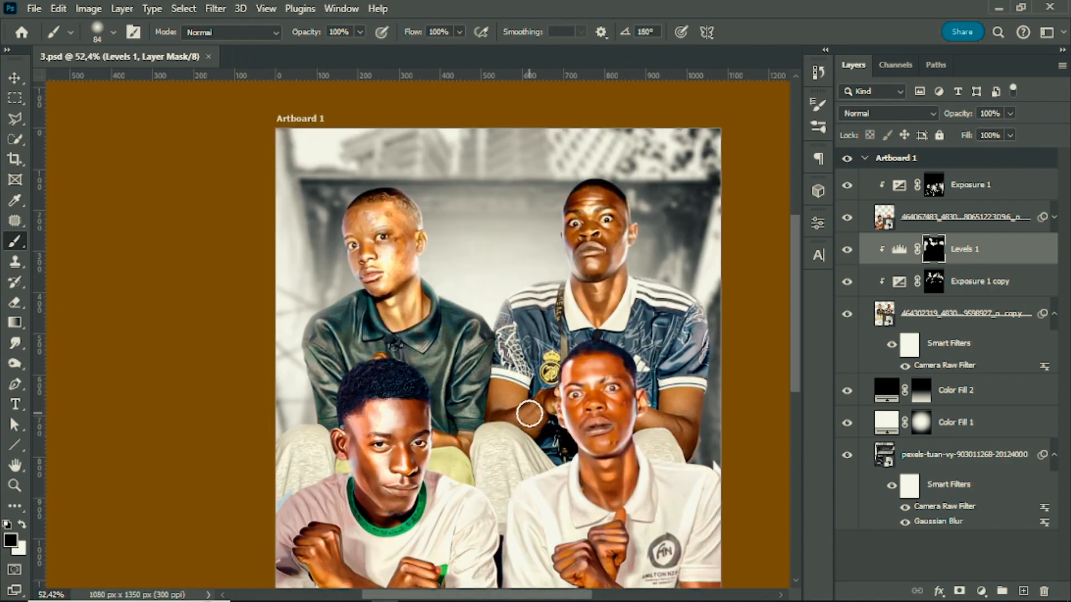
# Paint a broad haze over the lower part of the back-row men with a 1037 px white brush on the Levels 1 mask
pyautogui.moveTo(496, 399); pyautogui.dragTo(491, 249)
pyautogui.moveTo(218, 483); pyautogui.dragTo(574, 483)
pyautogui.press('x')
pyautogui.moveTo(669, 424); pyautogui.dragTo(490, 514)
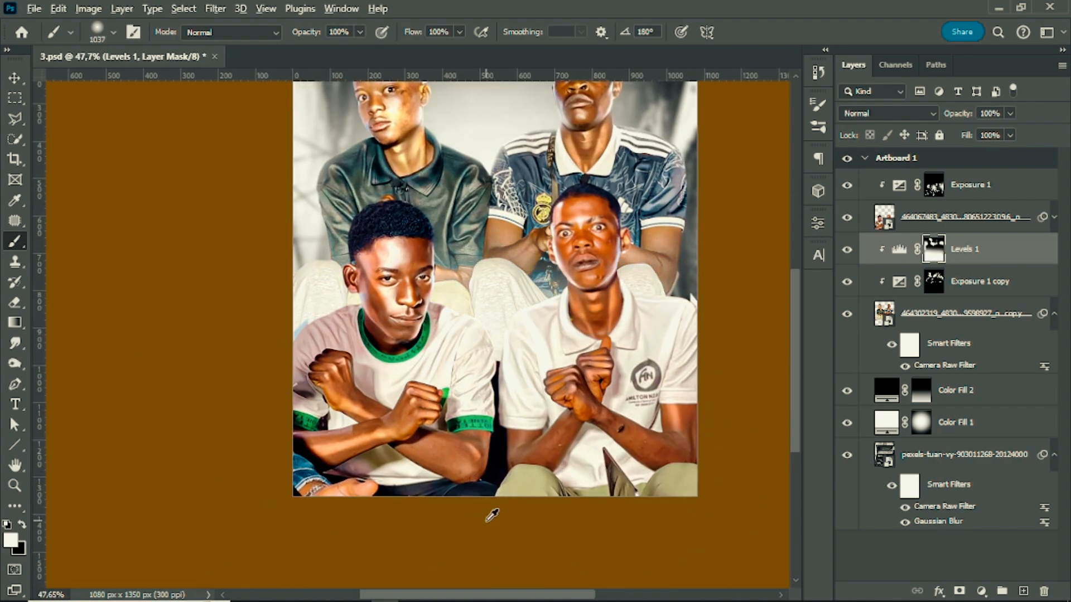
# Add an Exposure adjustment at the top of the artboard with a lowered exposure value, and invert its mask to black
pyautogui.scroll(-2, 491, 514)
pyautogui.scroll(-1, 505, 341)
pyautogui.click(991, 184)
pyautogui.click(981, 591)
pyautogui.click(962, 368)
pyautogui.moveTo(685, 306); pyautogui.dragTo(630, 306)
pyautogui.click(775, 217)
pyautogui.hotkey('ctrl', 'i')
# Darken the lower edge of the portrait by painting the Exposure 2 mask with large white brushes up to 1413 px
pyautogui.moveTo(605, 491); pyautogui.dragTo(229, 554)
pyautogui.rightClick(455, 318)
pyautogui.moveTo(610, 358); pyautogui.dragTo(624, 358)
pyautogui.moveTo(689, 480); pyautogui.dragTo(321, 564)
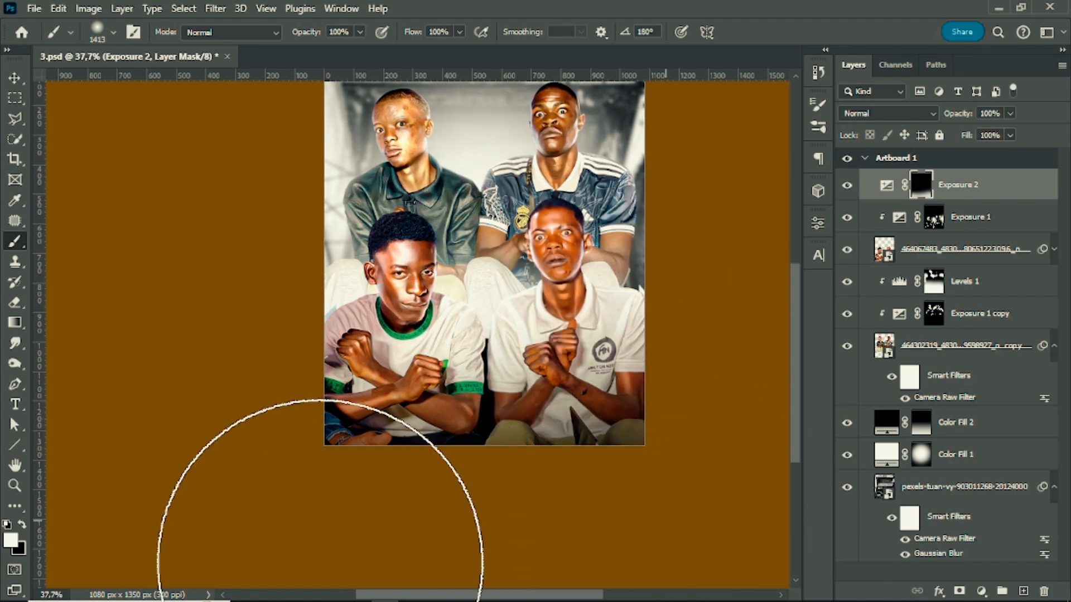
# Clear the darkening around the front-row men's heads with a 1190 px black brush, and save the document
pyautogui.moveTo(613, 378)
pyautogui.mouseDown()
pyautogui.moveTo(286, 378)
pyautogui.moveTo(478, 381)
pyautogui.mouseUp()
pyautogui.keyDown('alt'); pyautogui.rightClick(273, 245); pyautogui.keyUp('alt')
pyautogui.press('x')
pyautogui.moveTo(273, 243); pyautogui.dragTo(457, 234)
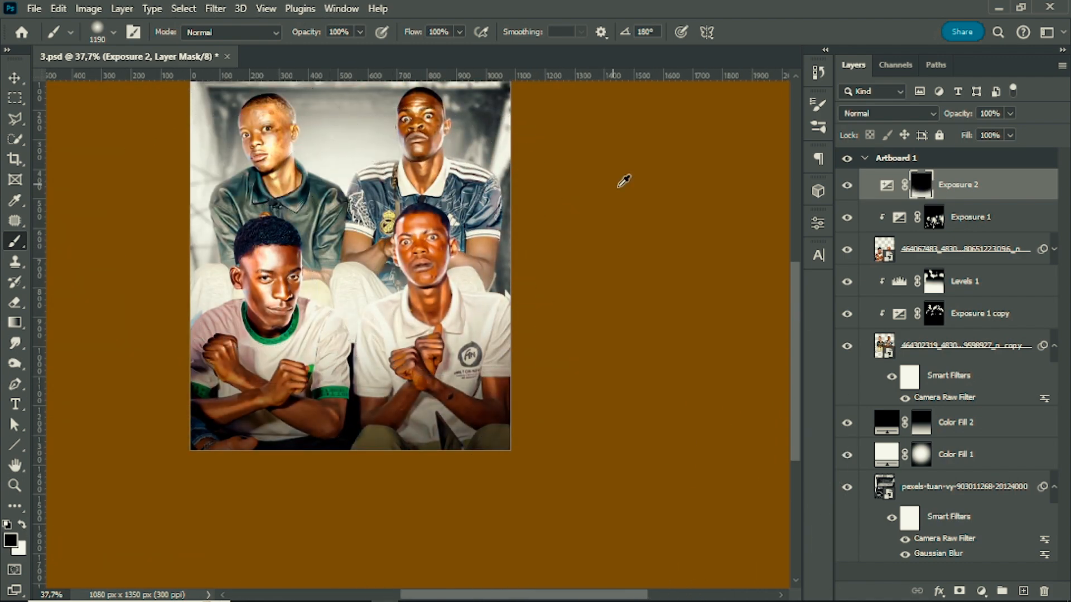
pyautogui.scroll(3, 388, 398)
pyautogui.hotkey('ctrl', 's')
pyautogui.scroll(2, 439, 280)
pyautogui.scroll(-4, 439, 279)
pyautogui.scroll(4, 349, 399)
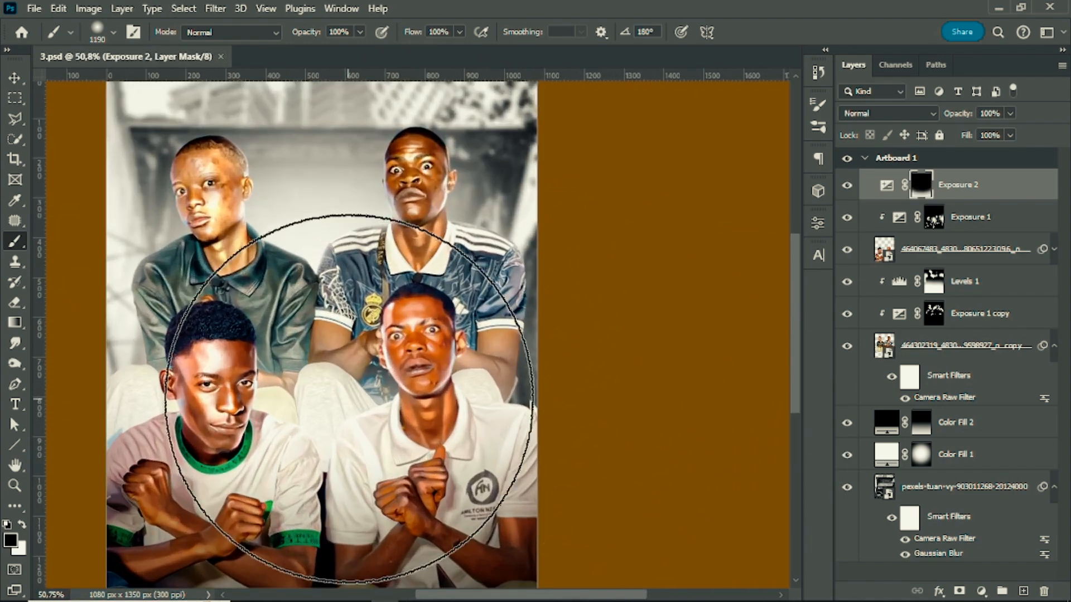
# Duplicate Levels 1 above Exposure 1, clip the copy to the front-row photo, and fill its mask with black
pyautogui.scroll(-3, 391, 336)
pyautogui.scroll(3, 324, 445)
pyautogui.keyDown('alt'); pyautogui.rightClick(332, 302); pyautogui.keyUp('alt')
pyautogui.moveTo(968, 284); pyautogui.dragTo(973, 207)
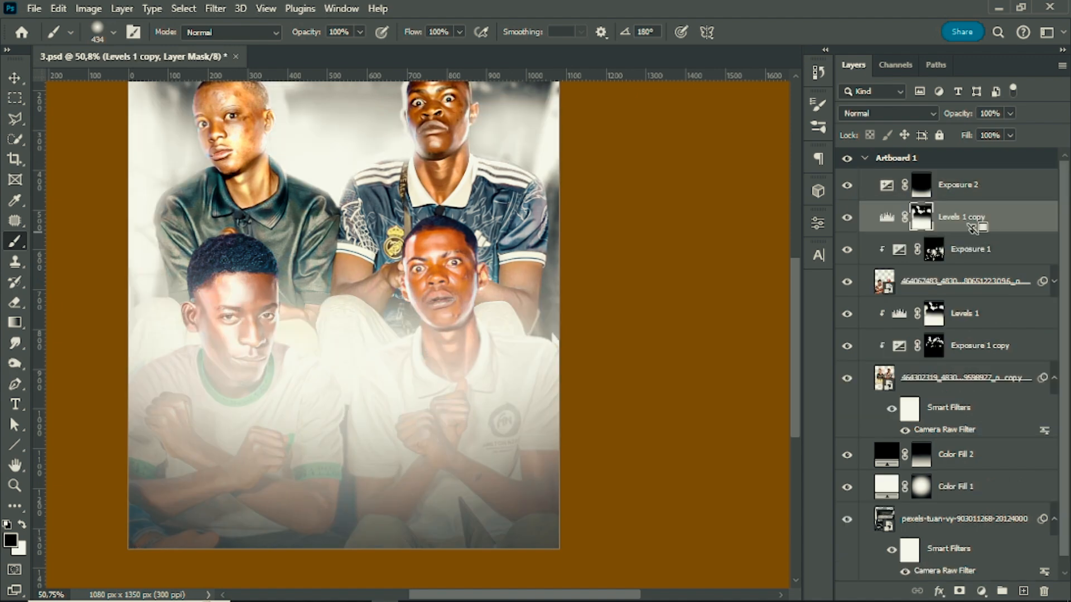
pyautogui.keyDown('alt'); pyautogui.click(976, 232); pyautogui.keyUp('alt')
pyautogui.hotkey('alt', 'BackSpace')
# Paint a soft haze between the front-row men on the Levels 1 copy mask, and trim the polo man's face with a 236 px black brush
pyautogui.keyDown('alt'); pyautogui.rightClick(341, 317); pyautogui.keyUp('alt')
pyautogui.click(332, 326)
pyautogui.scroll(2, 347, 308)
pyautogui.keyDown('alt'); pyautogui.rightClick(202, 307); pyautogui.keyUp('alt')
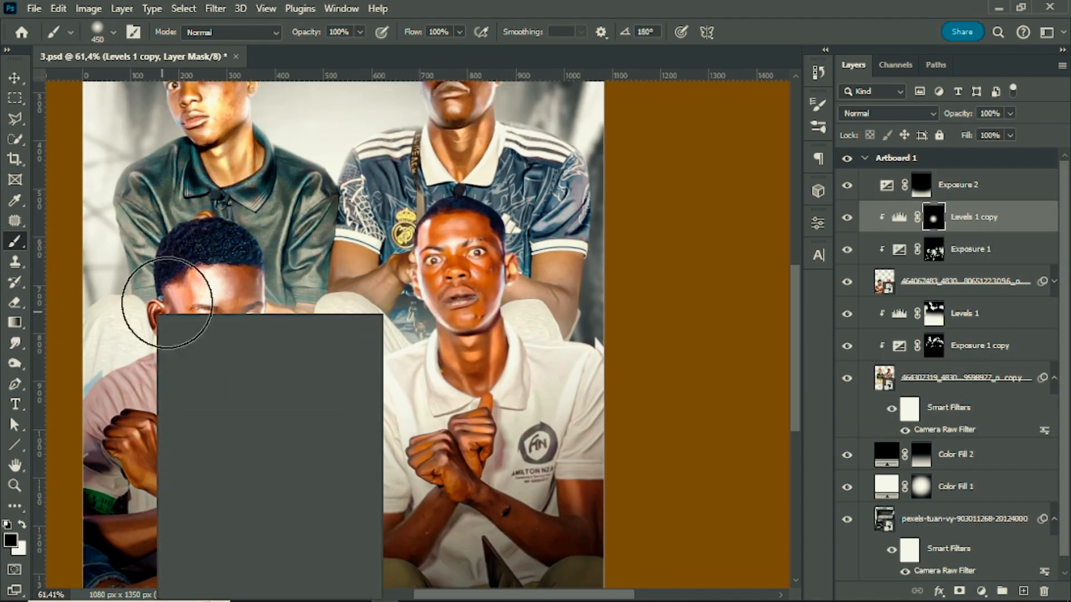
pyautogui.press('x')
pyautogui.moveTo(192, 306); pyautogui.dragTo(234, 296)
pyautogui.click(370, 261)
pyautogui.keyDown('alt'); pyautogui.rightClick(443, 336); pyautogui.keyUp('alt')
pyautogui.press('x')
pyautogui.click(470, 279)
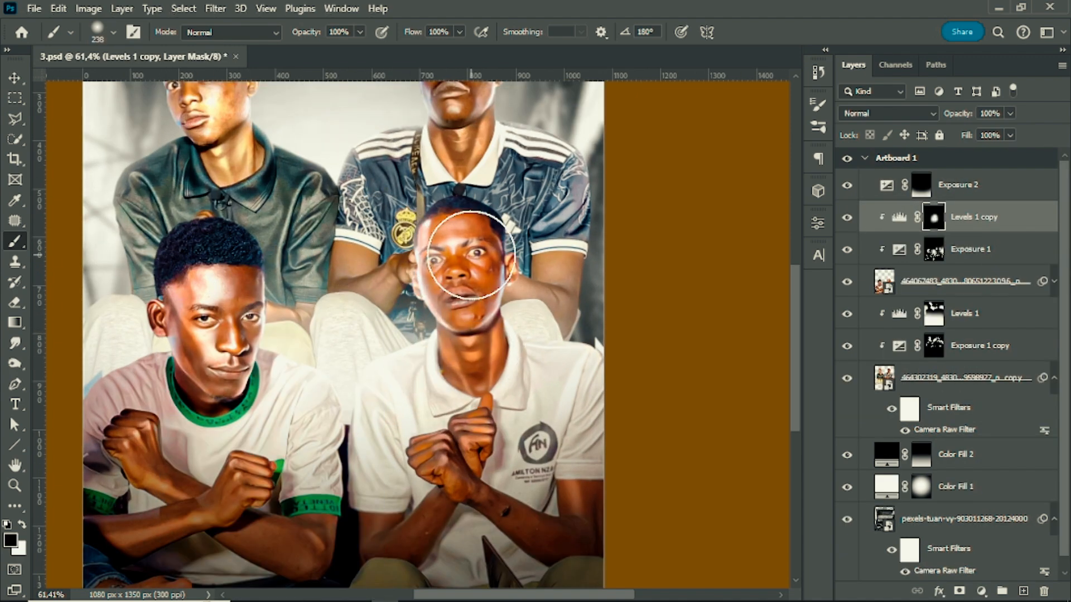
# Add a soft glow beside the polo man's face and shoulder with a 586 px white brush
pyautogui.scroll(-2, 494, 379)
pyautogui.keyDown('alt'); pyautogui.rightClick(530, 350); pyautogui.keyUp('alt')
pyautogui.rightClick(555, 318)
pyautogui.click(544, 318)
pyautogui.press('x')
pyautogui.click(525, 333)
pyautogui.scroll(2, 525, 319)
# Clear the haze from the polo man's face and neck with a soft black brush, and save the document
pyautogui.keyDown('alt'); pyautogui.rightClick(479, 338); pyautogui.keyUp('alt')
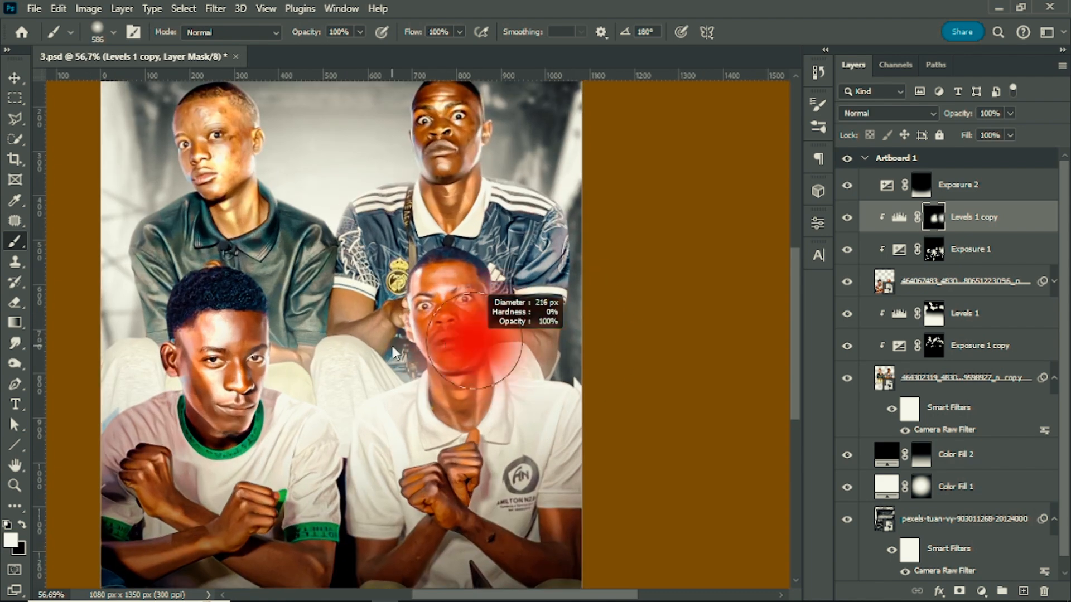
pyautogui.rightClick(438, 309)
pyautogui.press('x')
pyautogui.moveTo(436, 275); pyautogui.dragTo(466, 428)
pyautogui.keyDown('alt'); pyautogui.rightClick(465, 429); pyautogui.keyUp('alt')
pyautogui.scroll(-3, 466, 429)
pyautogui.scroll(3, 476, 446)
pyautogui.hotkey('ctrl', 's')
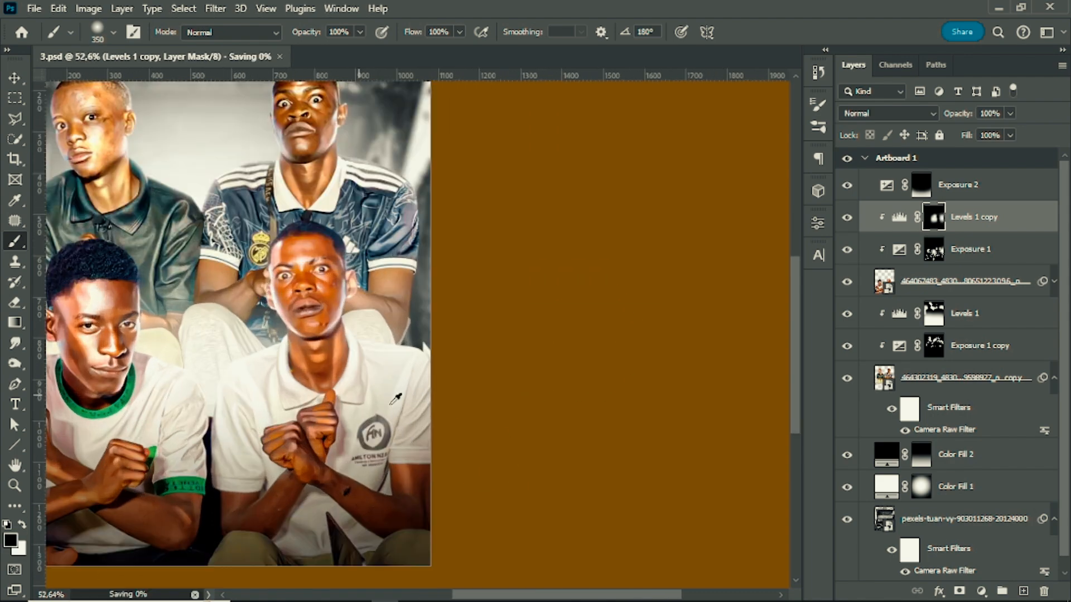
# Compare the whole composite with the background photo hidden and shown
pyautogui.scroll(-4, 505, 387)
pyautogui.scroll(3, 473, 349)
pyautogui.scroll(3, 442, 311)
pyautogui.scroll(-6, 541, 335)
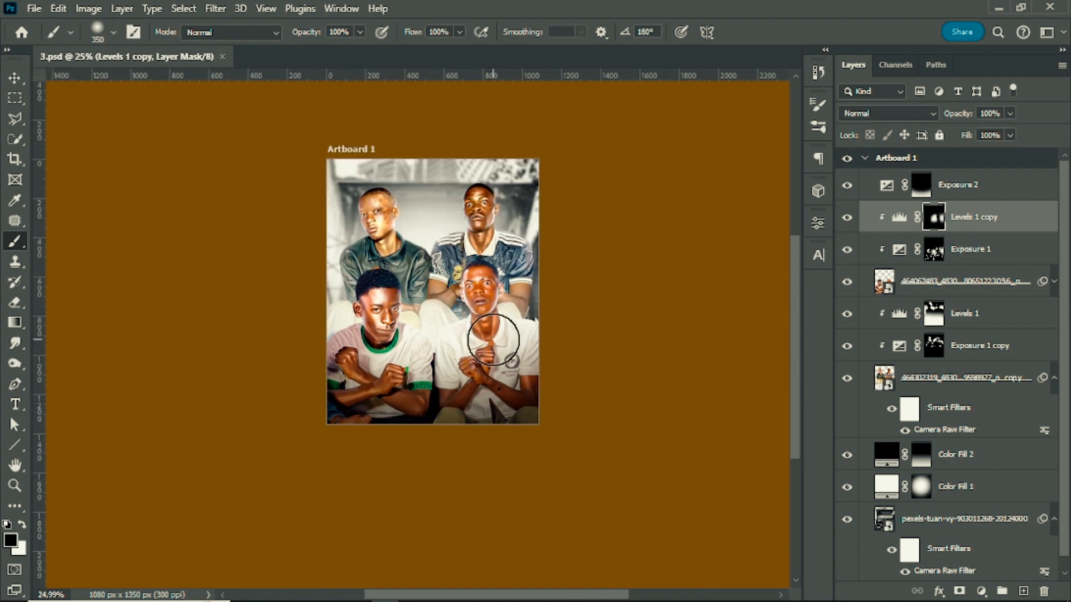
pyautogui.scroll(2, 500, 335)
pyautogui.click(847, 520)
pyautogui.click(847, 520)
# Add the text CAOP near the top of the poster, directly above the background photo layer
pyautogui.click(948, 521)
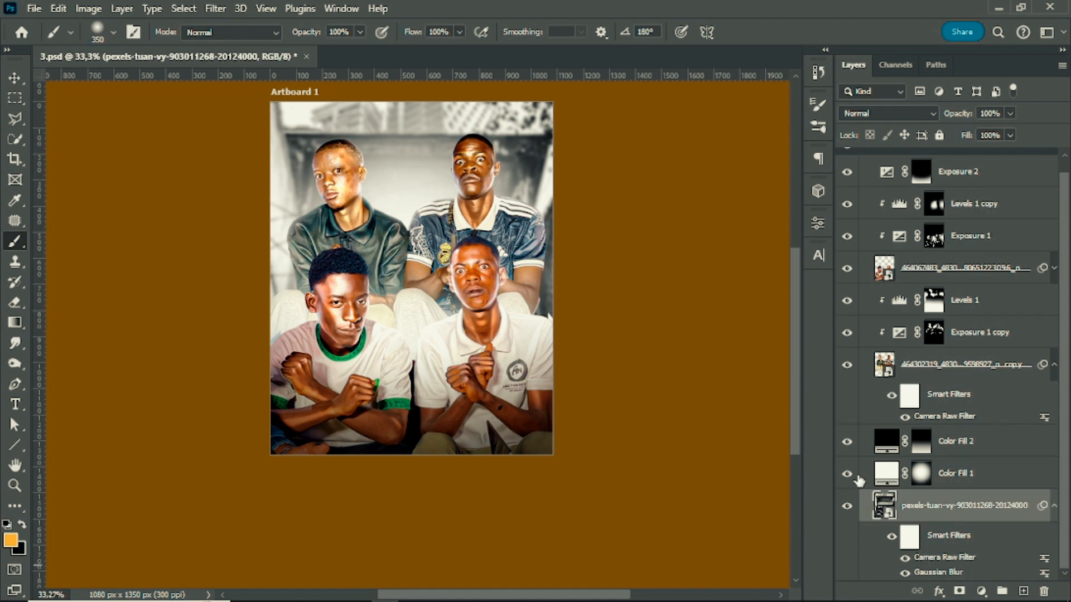
pyautogui.press('t')
pyautogui.click(393, 146)
pyautogui.write('CAOP')
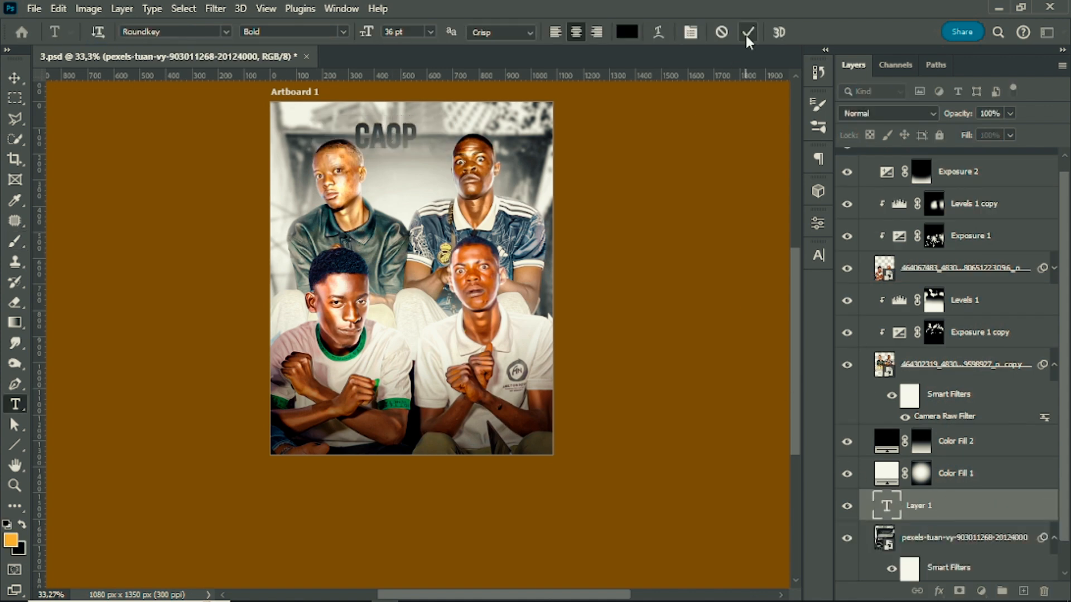
pyautogui.click(748, 34)
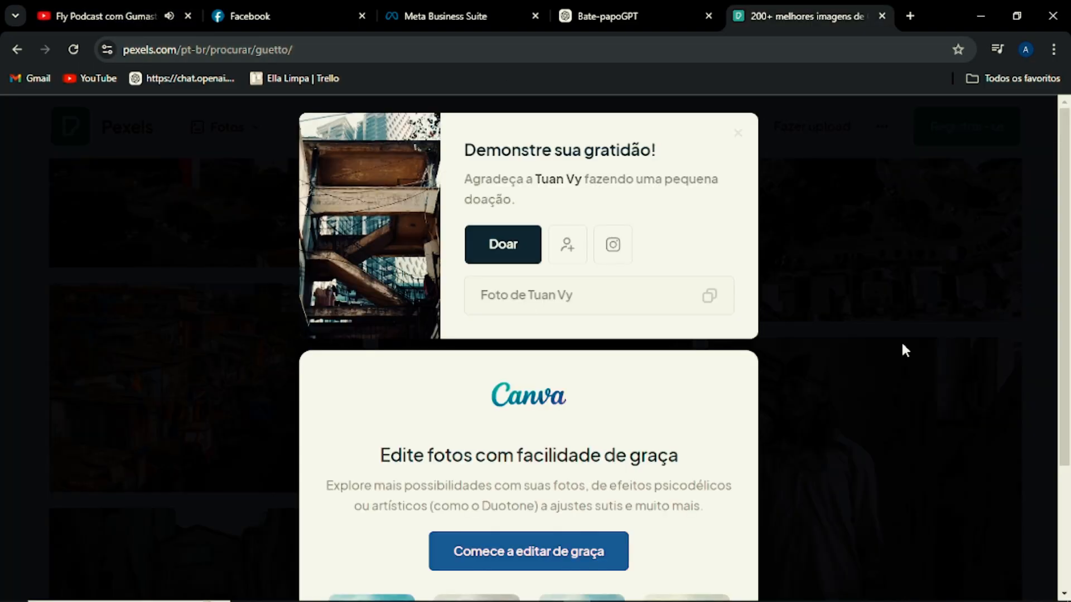
# Download the black-and-white alley photo from the Pexels guetto results in the browser, and copy it into folder 3
pyautogui.click(903, 349)
pyautogui.scroll(-5, 300, 342)
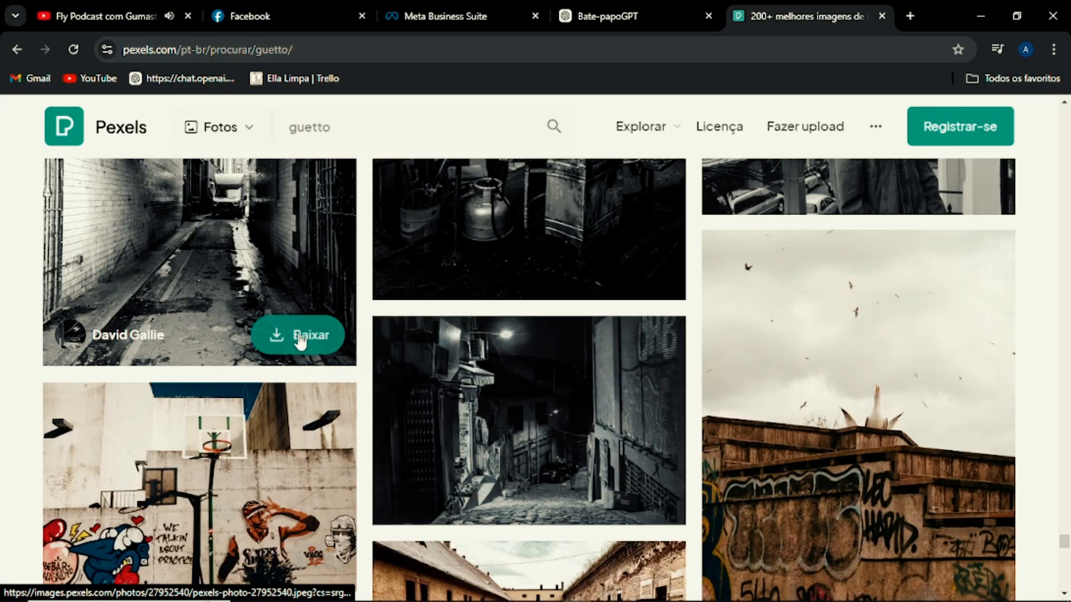
pyautogui.click(300, 338)
pyautogui.moveTo(302, 590)
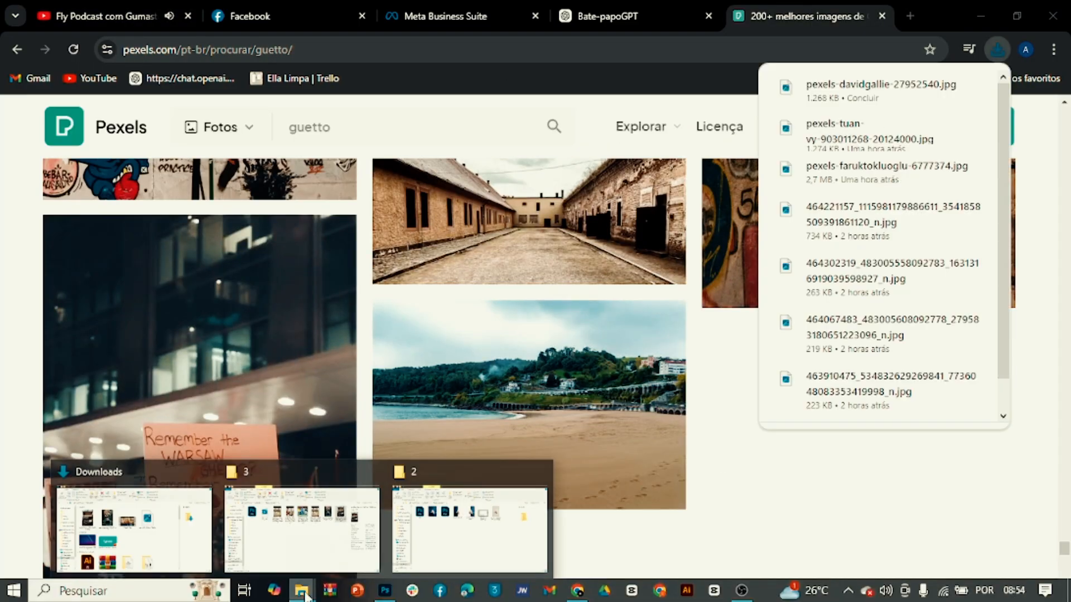
pyautogui.click(134, 516)
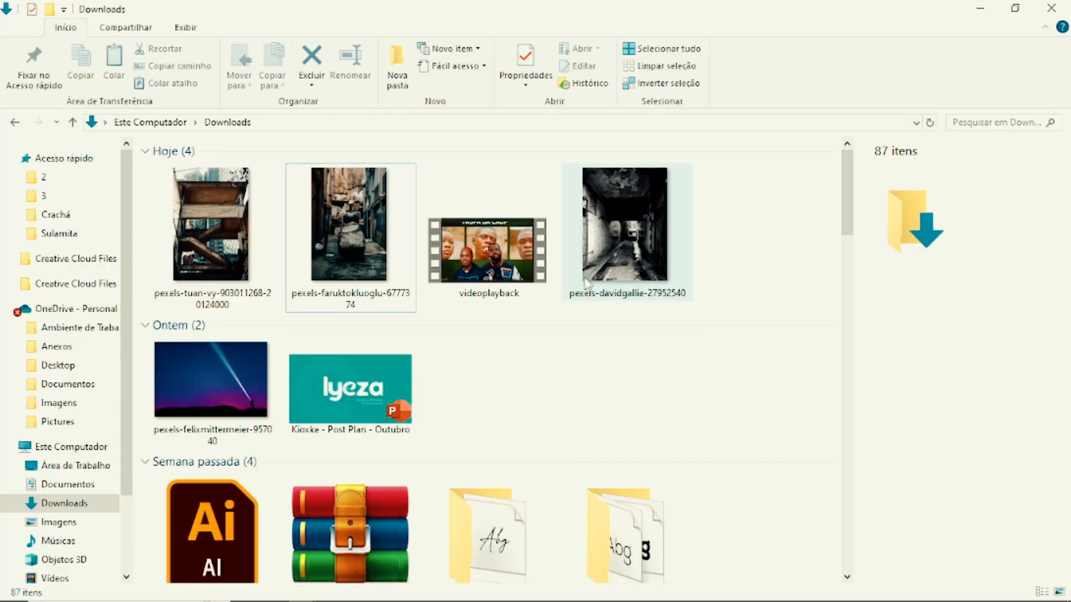
pyautogui.moveTo(586, 281); pyautogui.dragTo(382, 595)
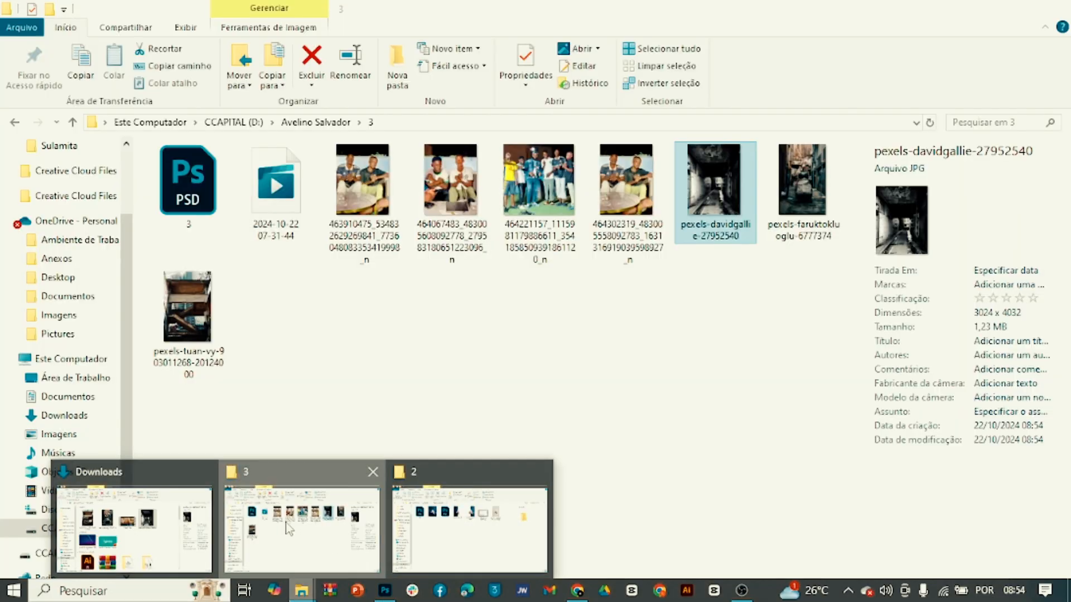
# Place the alley photo with the covered cart from folder 3 behind the text, scaled to about 1106 by 1659 px
pyautogui.click(286, 524)
pyautogui.moveTo(802, 189); pyautogui.dragTo(409, 299)
pyautogui.moveTo(412, 103)
pyautogui.mouseDown()
pyautogui.moveTo(413, 72)
pyautogui.moveTo(413, 82)
pyautogui.mouseUp()
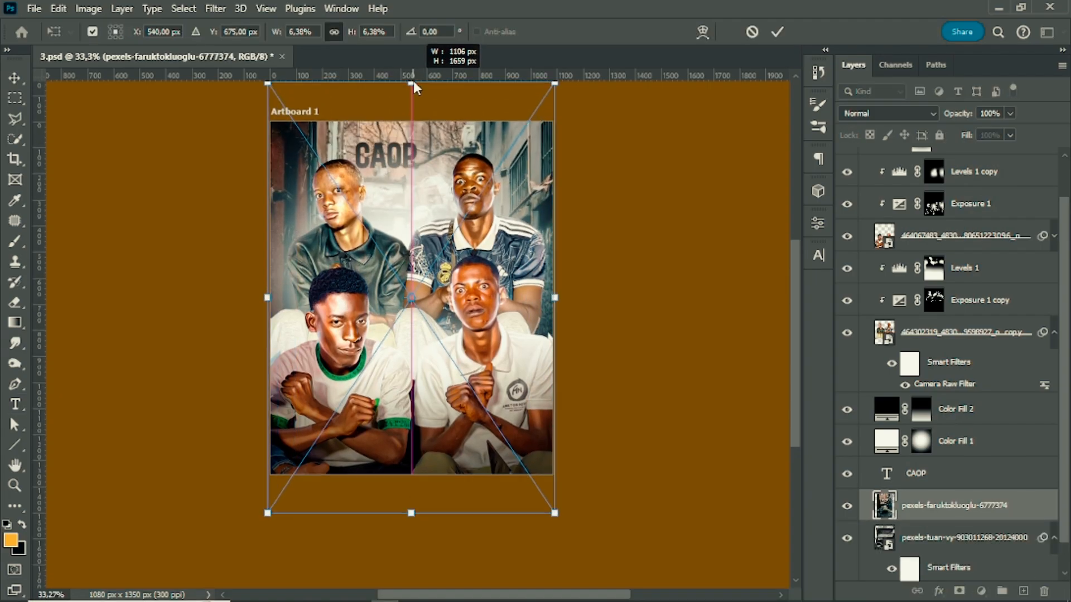
pyautogui.press('Return')
# Delete the old black-and-white building background layer beneath the new alley photo
pyautogui.click(847, 538)
pyautogui.scroll(-2, 485, 343)
pyautogui.click(985, 537)
pyautogui.press('Delete')
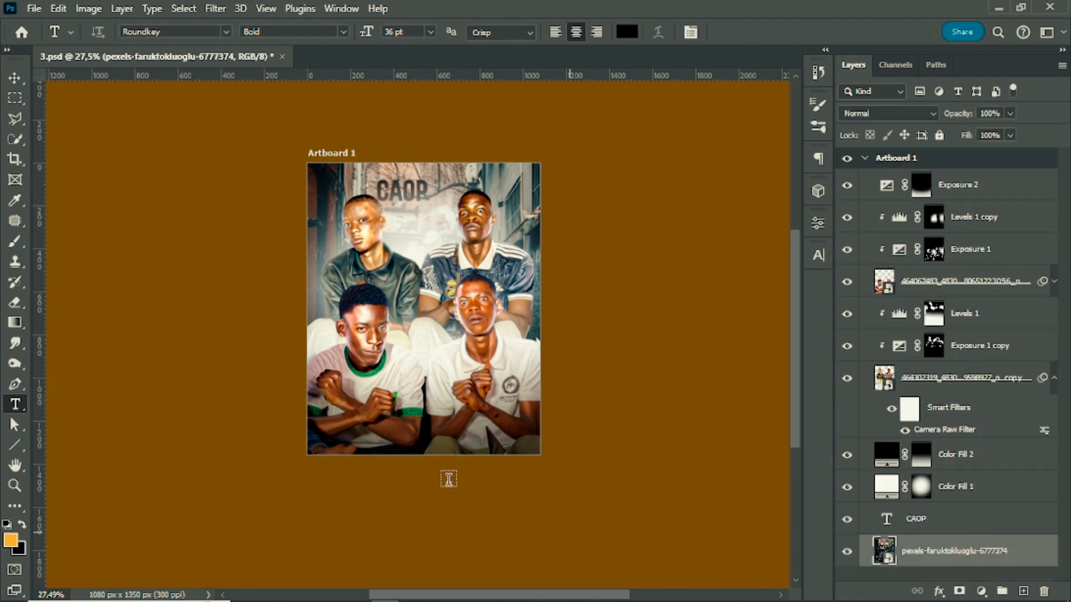
# Isolate the alley photo layer and apply a Camera Raw Filter with Texture +54
pyautogui.scroll(5, 438, 244)
pyautogui.keyDown('alt'); pyautogui.click(847, 552); pyautogui.keyUp('alt')
pyautogui.click(215, 9)
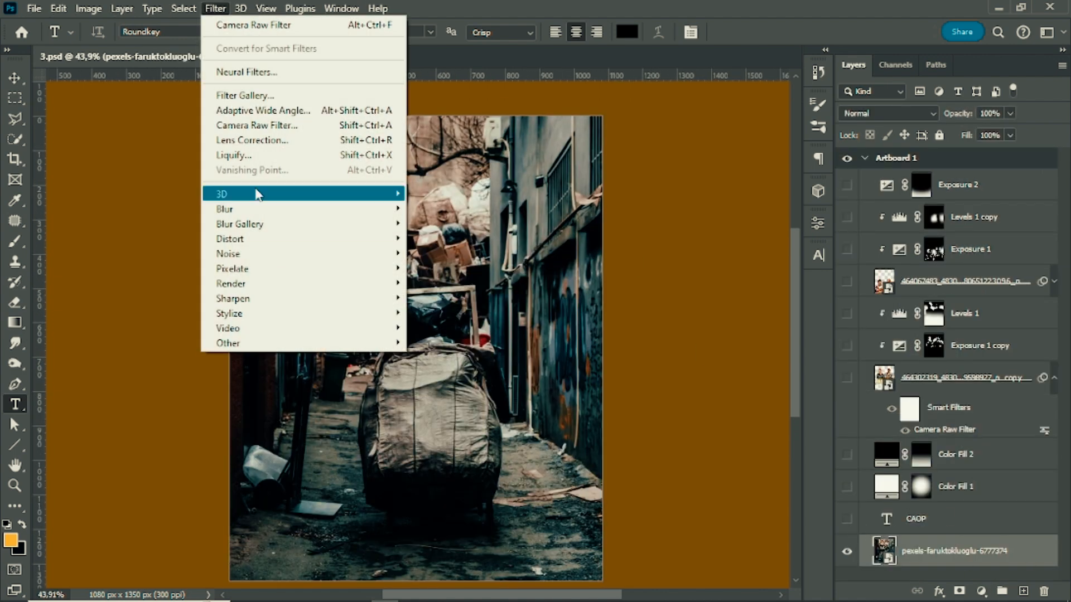
pyautogui.click(245, 101)
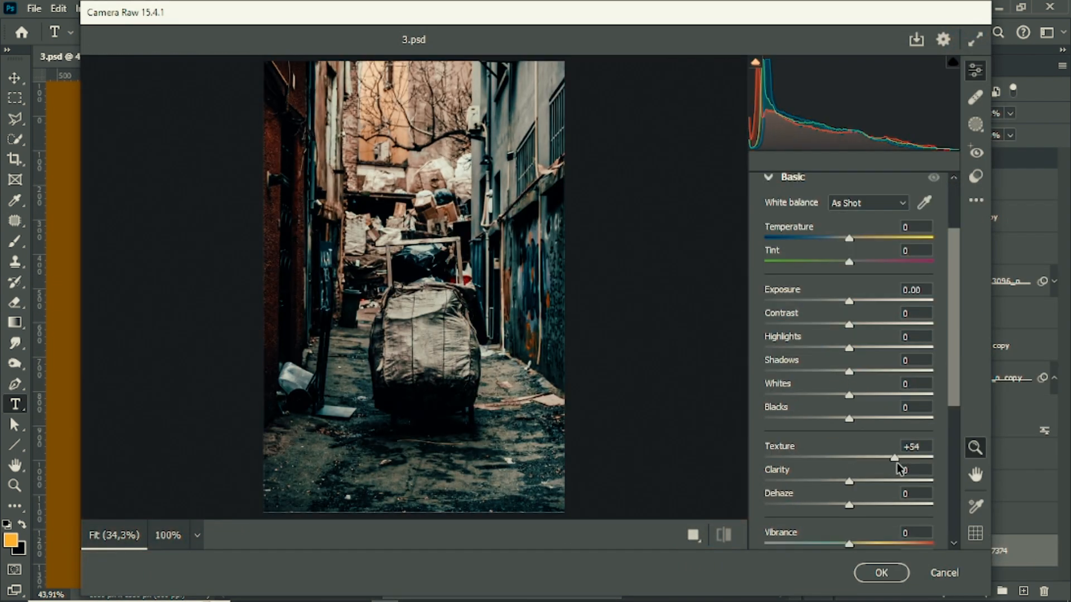
pyautogui.click(881, 572)
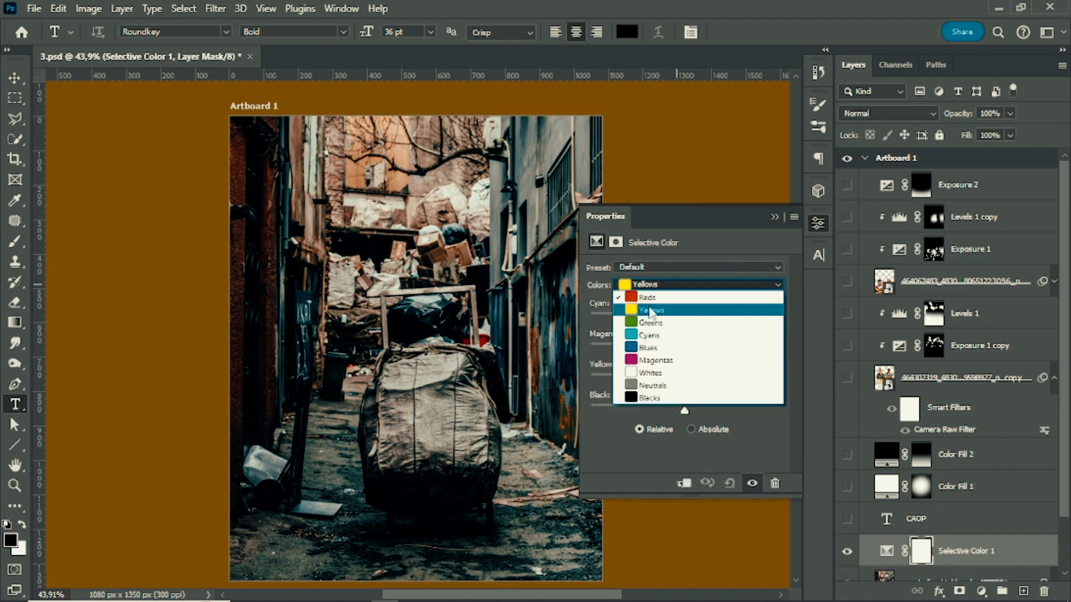
# Add a Selective Color adjustment: Reds Cyan -100, Magenta -100, Yellow +4; Yellows Cyan -100, Magenta +100, Yellow +100
pyautogui.click(681, 285)
pyautogui.moveTo(685, 319); pyautogui.dragTo(590, 349)
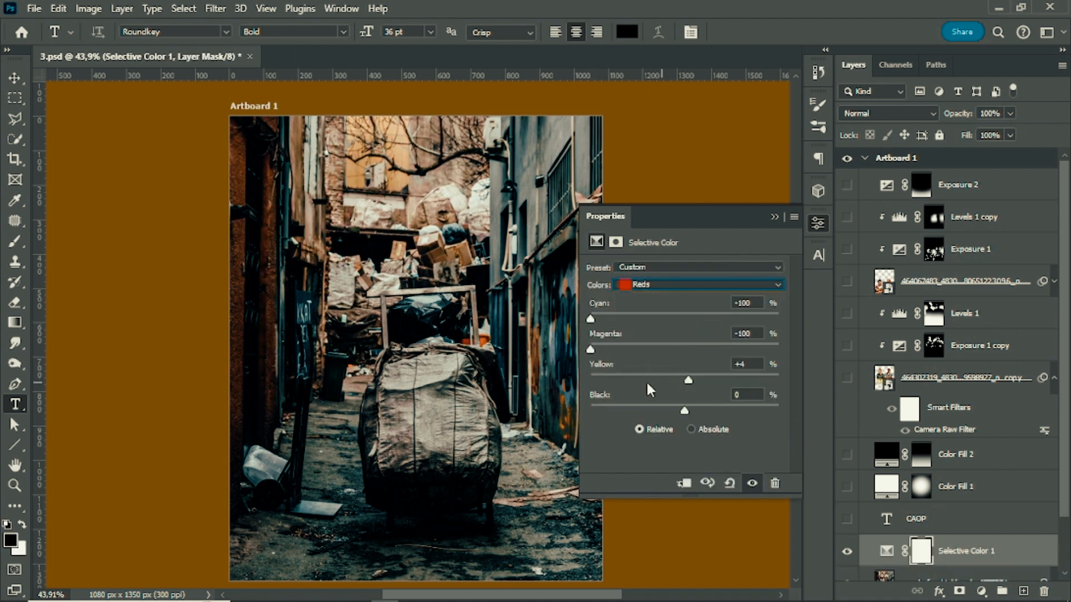
pyautogui.click(666, 283)
pyautogui.click(659, 308)
pyautogui.moveTo(684, 318); pyautogui.dragTo(658, 324)
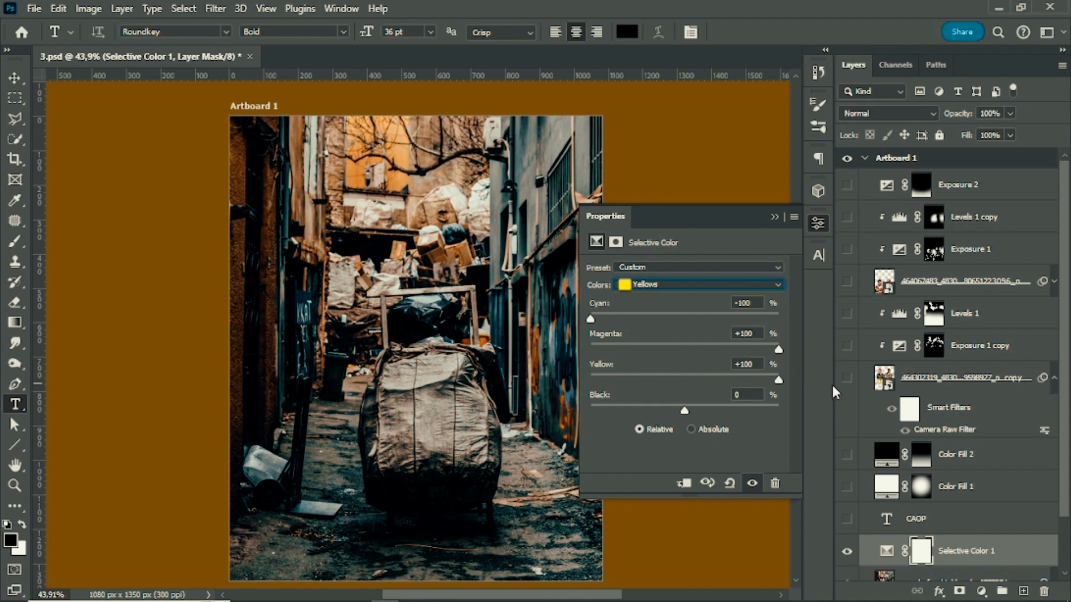
# Set the Selective Color Greens to Black +59%, and show all the hidden layers again
pyautogui.click(697, 285)
pyautogui.click(658, 322)
pyautogui.moveTo(684, 319); pyautogui.dragTo(761, 319)
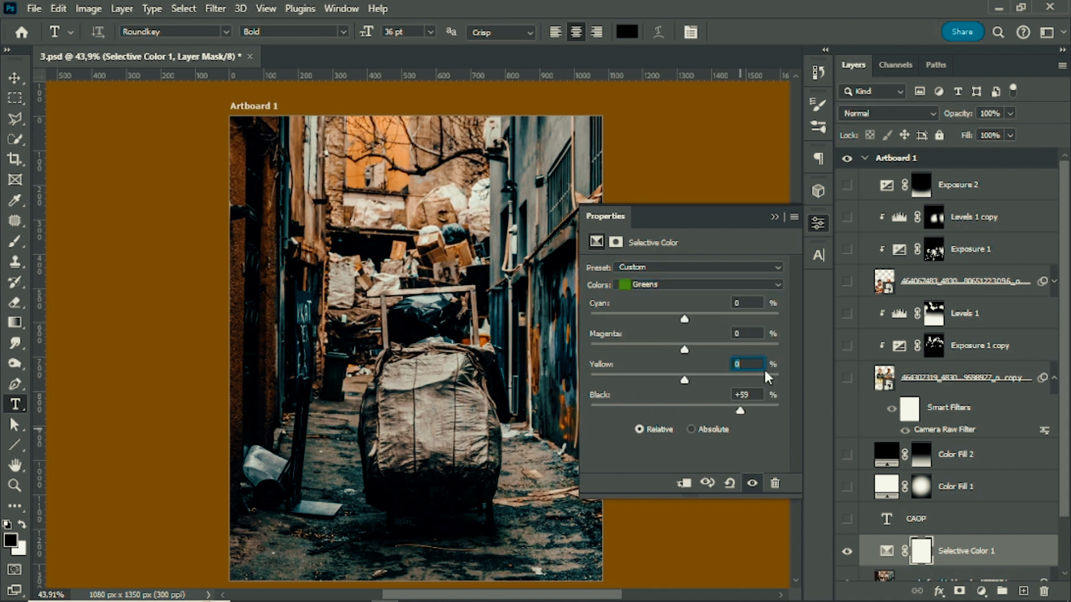
pyautogui.click(774, 217)
pyautogui.scroll(-2, 853, 483)
pyautogui.keyDown('alt'); pyautogui.click(848, 539); pyautogui.keyUp('alt')
pyautogui.moveTo(847, 509); pyautogui.dragTo(847, 153)
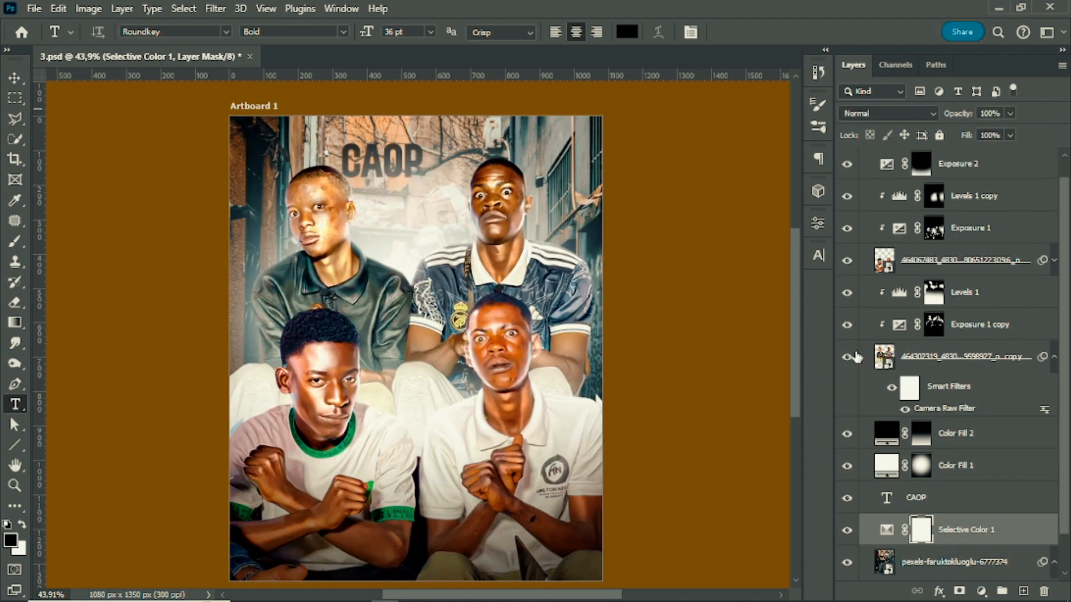
# Try a different opacity for the Color Fill 1 glow behind the men
pyautogui.scroll(-2, 853, 357)
pyautogui.click(896, 425)
pyautogui.click(1010, 113)
pyautogui.moveTo(1015, 130); pyautogui.dragTo(1037, 143)
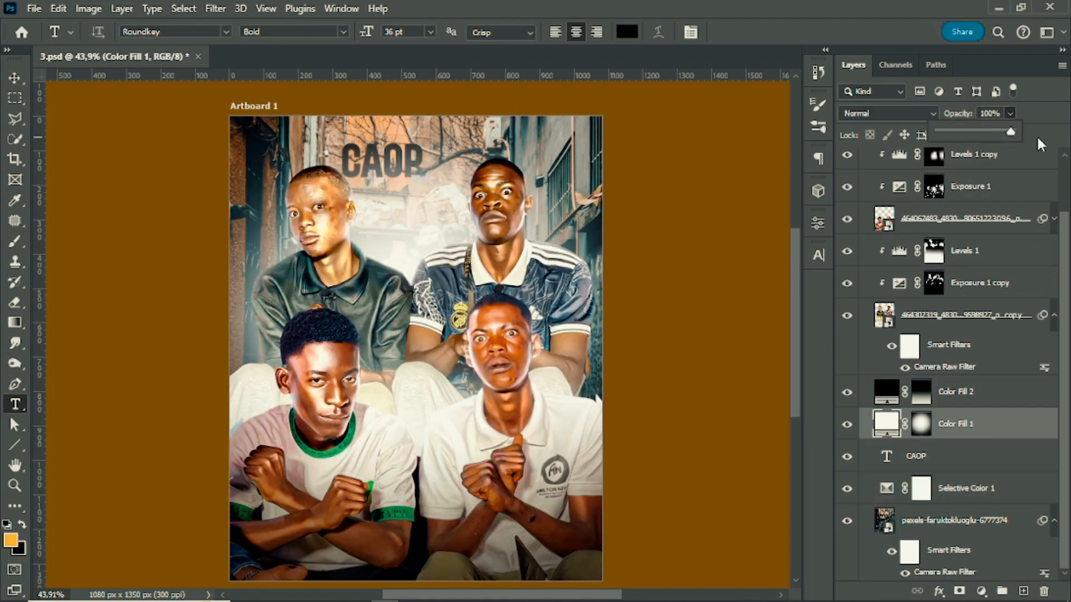
# Delete the CAOP text layer
pyautogui.scroll(-6, 537, 405)
pyautogui.scroll(7, 537, 405)
pyautogui.click(965, 464)
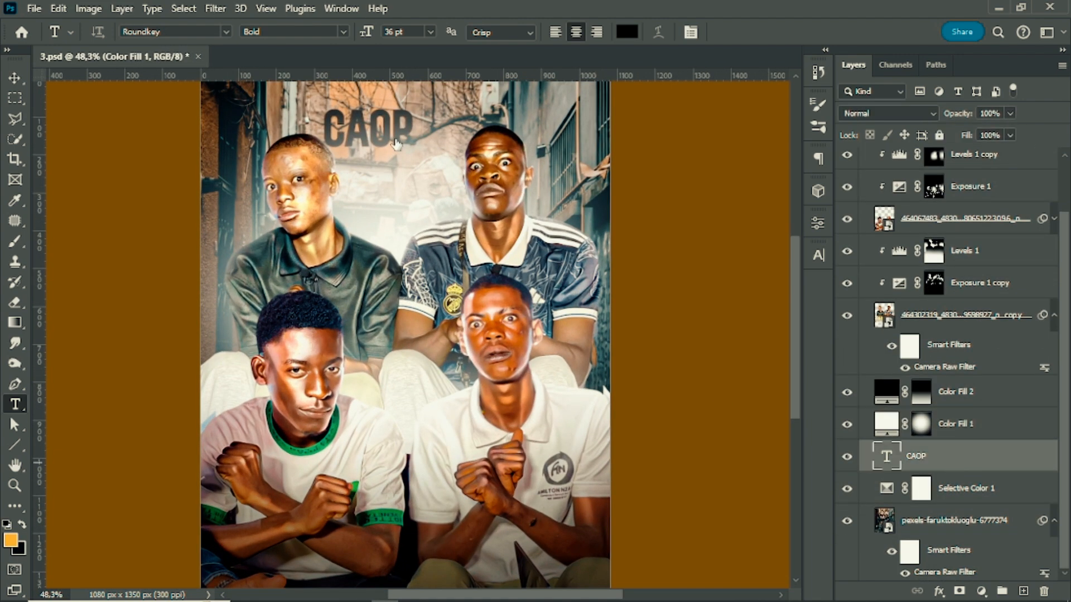
pyautogui.press('Delete')
# Try a brown-orange color for the Color Fill 1 glow behind the men
pyautogui.scroll(-1, 486, 198)
pyautogui.doubleClick(886, 456)
pyautogui.click(728, 498)
pyautogui.click(551, 338)
pyautogui.click(728, 514)
pyautogui.click(632, 421)
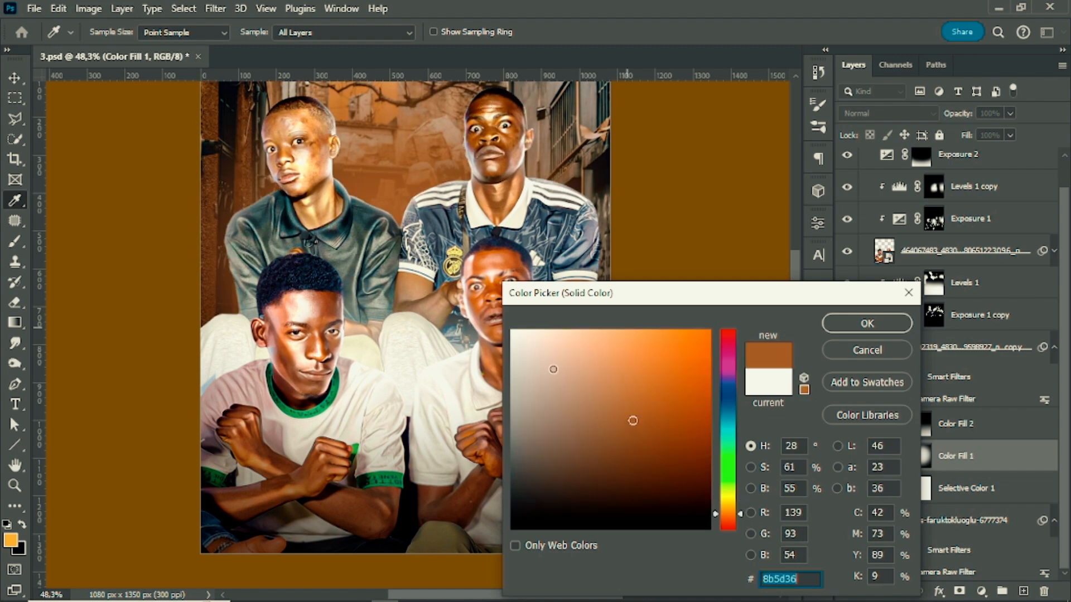
# Set the Color Fill 1 glow to a near-white color, and save the document
pyautogui.click(512, 332)
pyautogui.press('Return')
pyautogui.scroll(-4, 653, 320)
pyautogui.scroll(3, 609, 240)
pyautogui.hotkey('ctrl', 's')
pyautogui.scroll(-3, 609, 241)
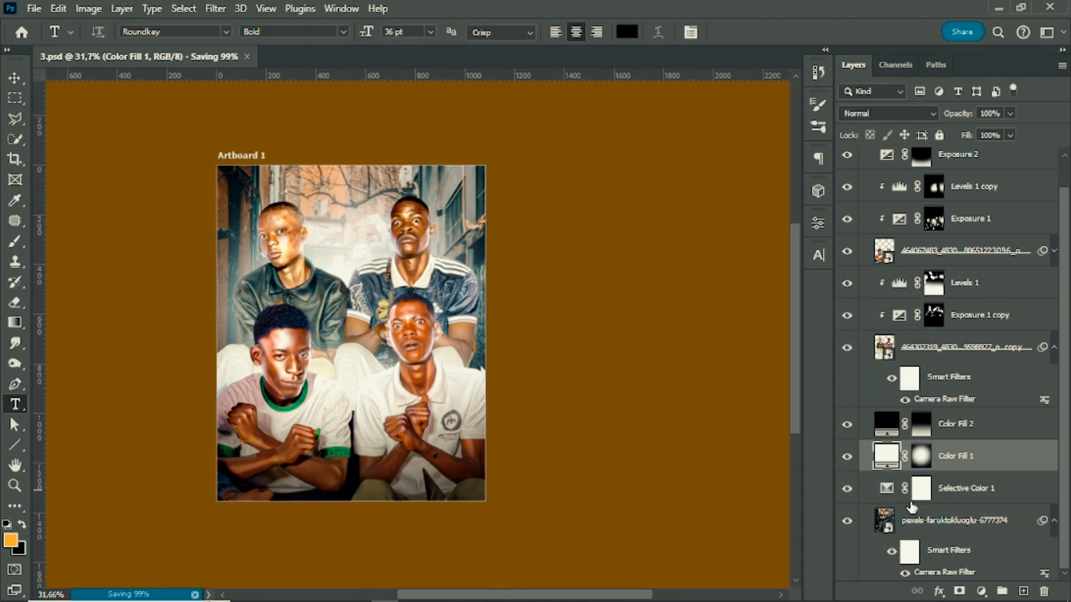
# Apply a 22 px Tilt-Shift blur to the alley photo with a slightly tilted focus band between the back-row men's heads, and save
pyautogui.click(918, 517)
pyautogui.click(216, 8)
pyautogui.click(422, 232)
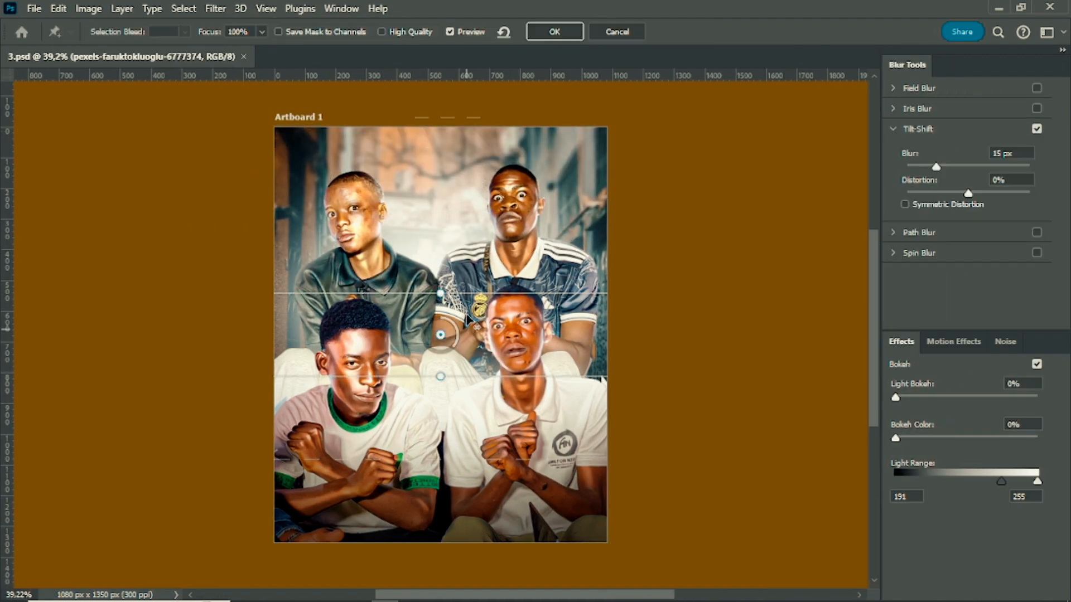
pyautogui.moveTo(467, 319); pyautogui.dragTo(456, 199)
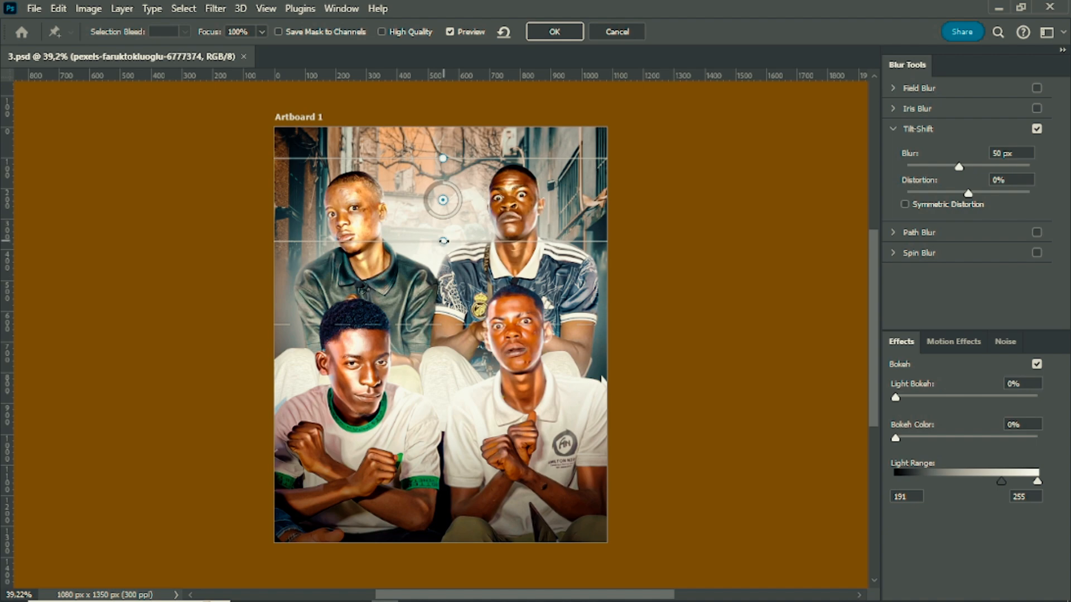
pyautogui.moveTo(444, 241); pyautogui.dragTo(459, 236)
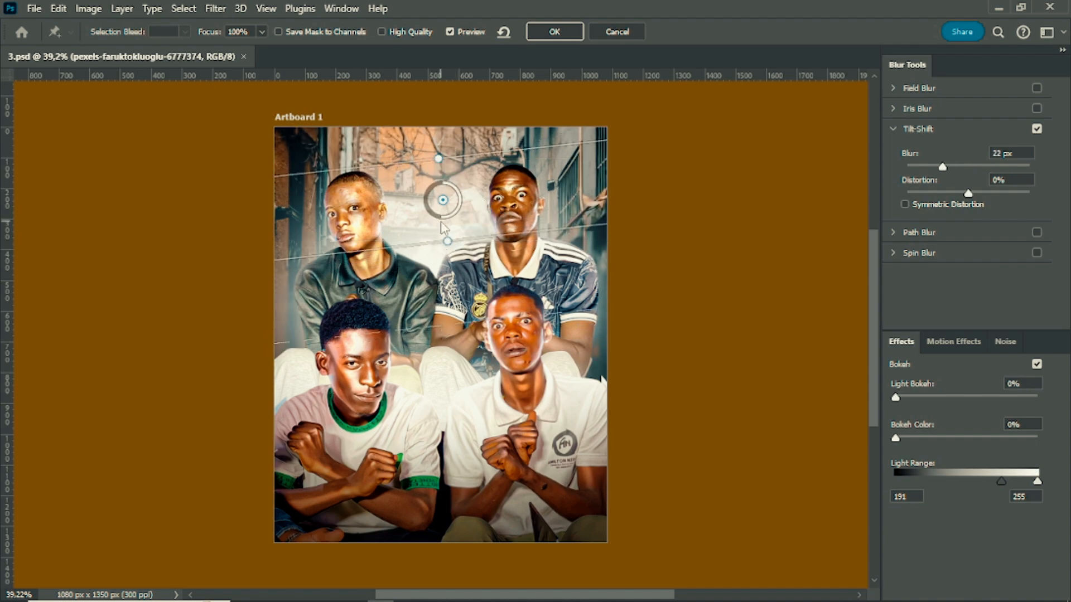
pyautogui.press('Return')
pyautogui.scroll(-3, 438, 296)
pyautogui.scroll(3, 435, 279)
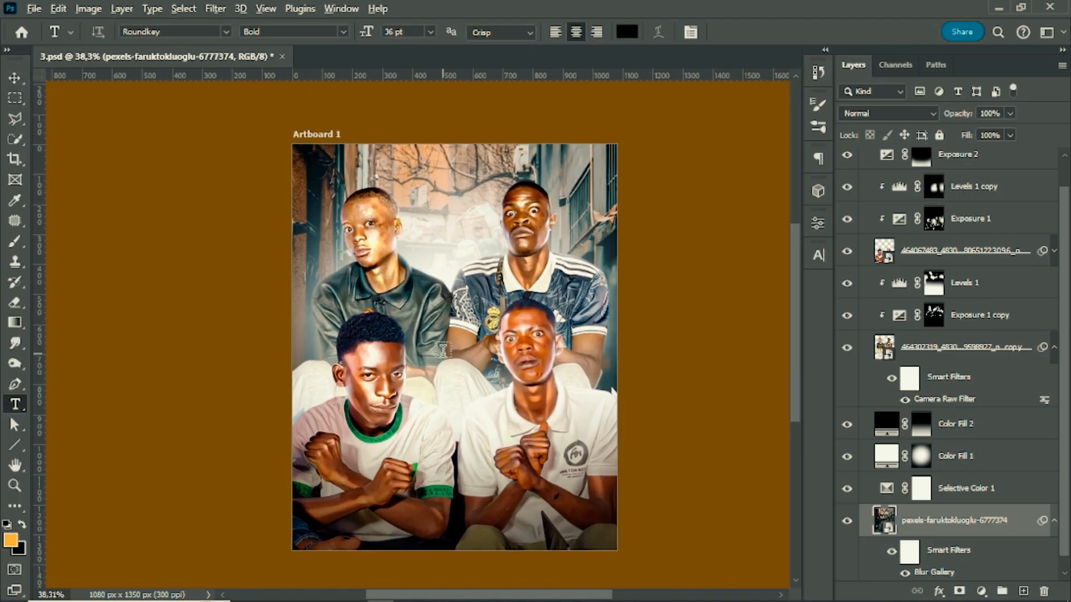
pyautogui.scroll(-4, 446, 285)
pyautogui.hotkey('ctrl', 's')
pyautogui.scroll(5, 494, 351)
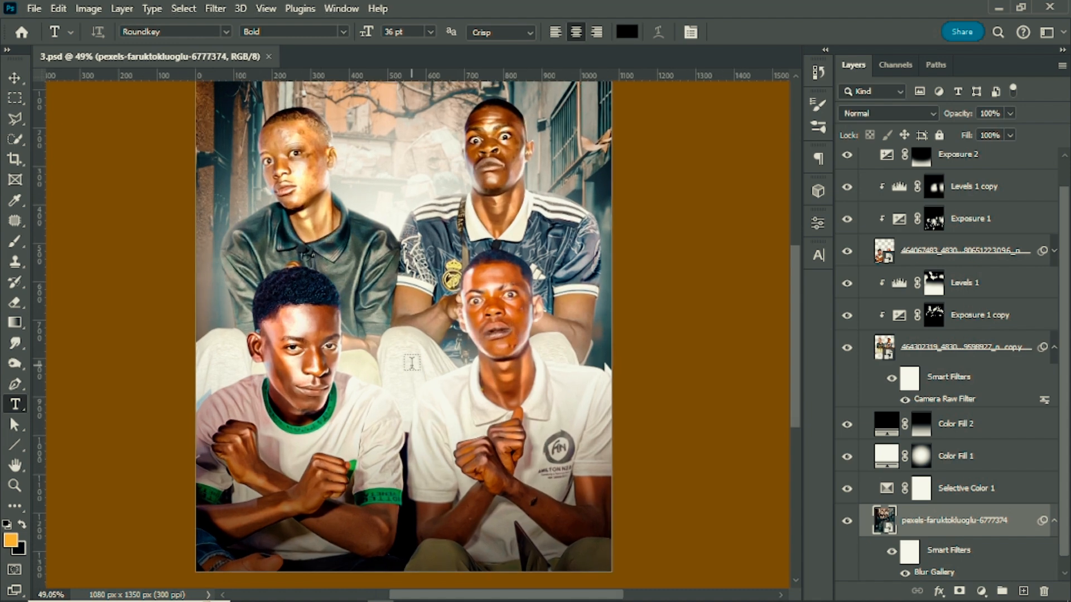
# Show only the alley photo layer and add the text "CAOP A" in white near its upper right
pyautogui.keyDown('alt'); pyautogui.click(854, 519); pyautogui.keyUp('alt')
pyautogui.scroll(2, 474, 290)
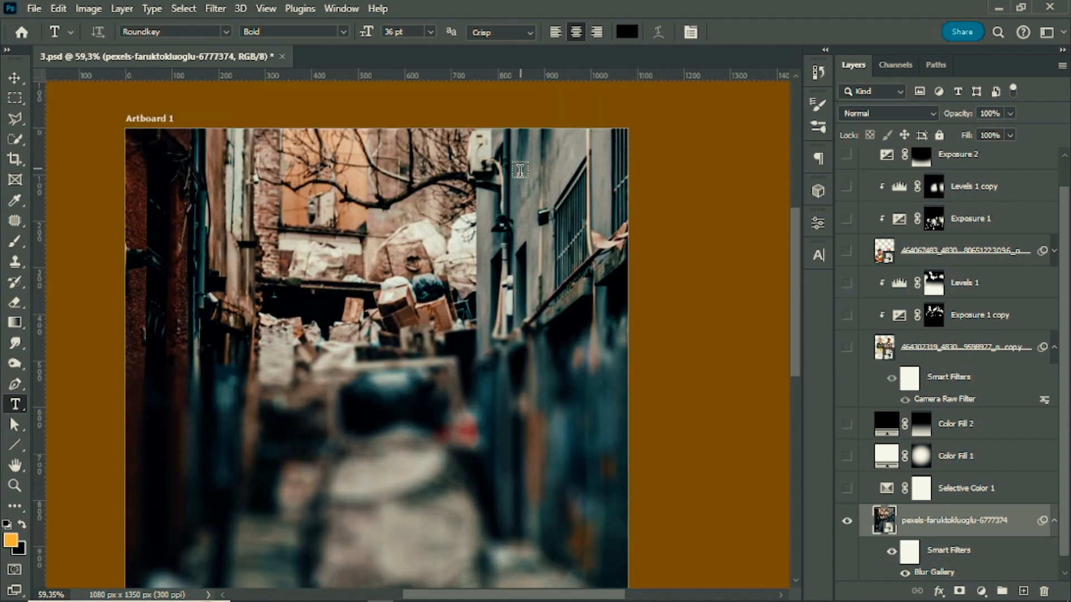
pyautogui.click(491, 290)
pyautogui.write('CAOPA')
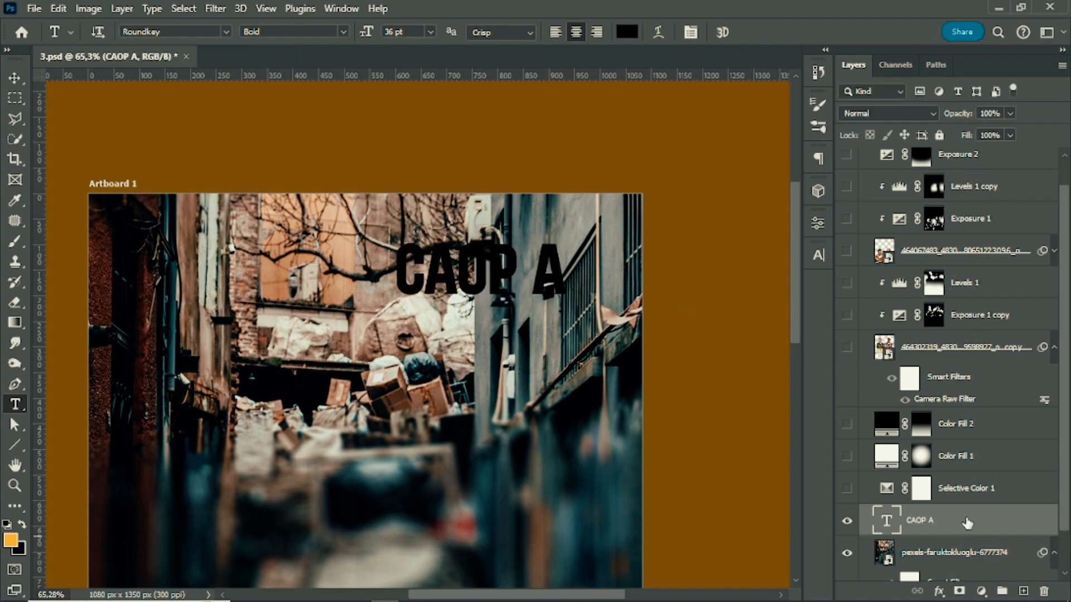
pyautogui.click(627, 31)
pyautogui.click(510, 329)
pyautogui.press('Return')
pyautogui.click(964, 518)
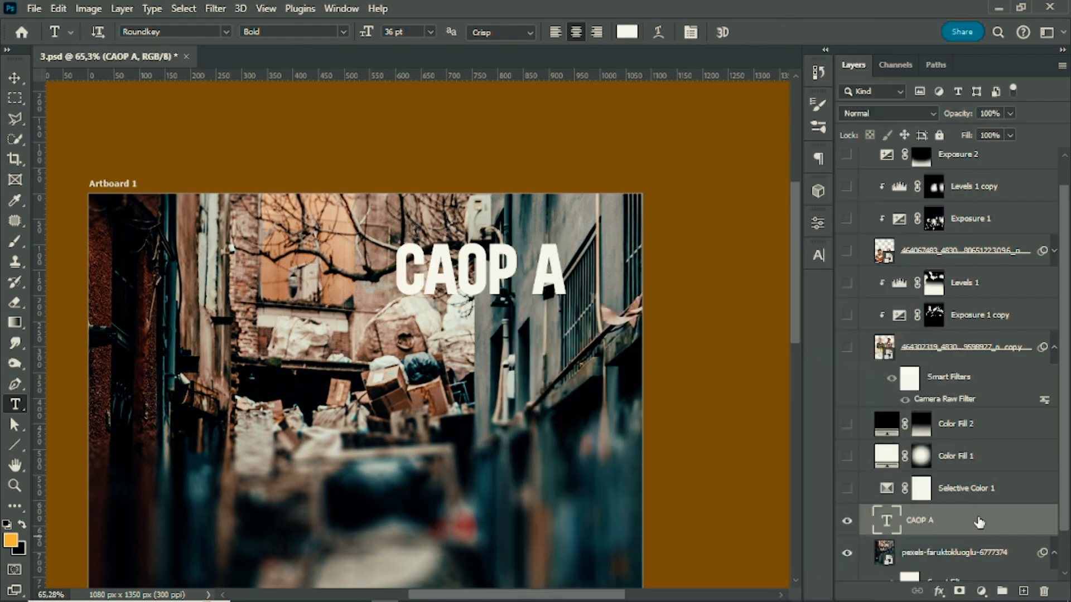
# Convert the CAOP A text to a smart object and distort it to follow the perspective of the grey wall
pyautogui.rightClick(980, 520)
pyautogui.click(928, 238)
pyautogui.hotkey('ctrl', 't')
pyautogui.scroll(6, 496, 263)
pyautogui.moveTo(617, 229); pyautogui.dragTo(577, 244)
pyautogui.moveTo(551, 254); pyautogui.dragTo(627, 248)
pyautogui.moveTo(656, 235); pyautogui.dragTo(644, 155)
pyautogui.moveTo(656, 301); pyautogui.dragTo(650, 223)
pyautogui.moveTo(432, 301); pyautogui.dragTo(457, 306)
pyautogui.moveTo(433, 235); pyautogui.dragTo(461, 239)
pyautogui.moveTo(456, 306); pyautogui.dragTo(464, 308)
pyautogui.moveTo(645, 157); pyautogui.dragTo(634, 149)
pyautogui.moveTo(651, 223); pyautogui.dragTo(643, 234)
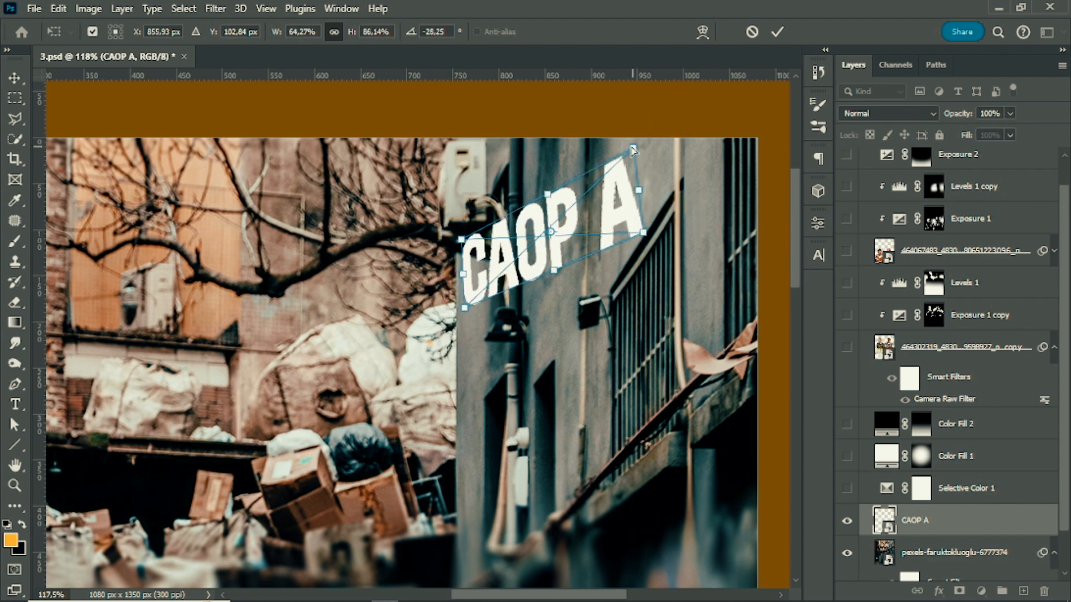
pyautogui.moveTo(634, 148); pyautogui.dragTo(639, 158)
pyautogui.moveTo(643, 234); pyautogui.dragTo(640, 239)
# Shrink the distorted CAOP A lettering, refine its corners to fit the wall above the barred window, and apply the transform
pyautogui.scroll(-6, 528, 248)
pyautogui.moveTo(519, 281); pyautogui.dragTo(529, 278)
pyautogui.scroll(3, 519, 268)
pyautogui.moveTo(657, 285); pyautogui.dragTo(653, 262)
pyautogui.moveTo(601, 213); pyautogui.dragTo(604, 220)
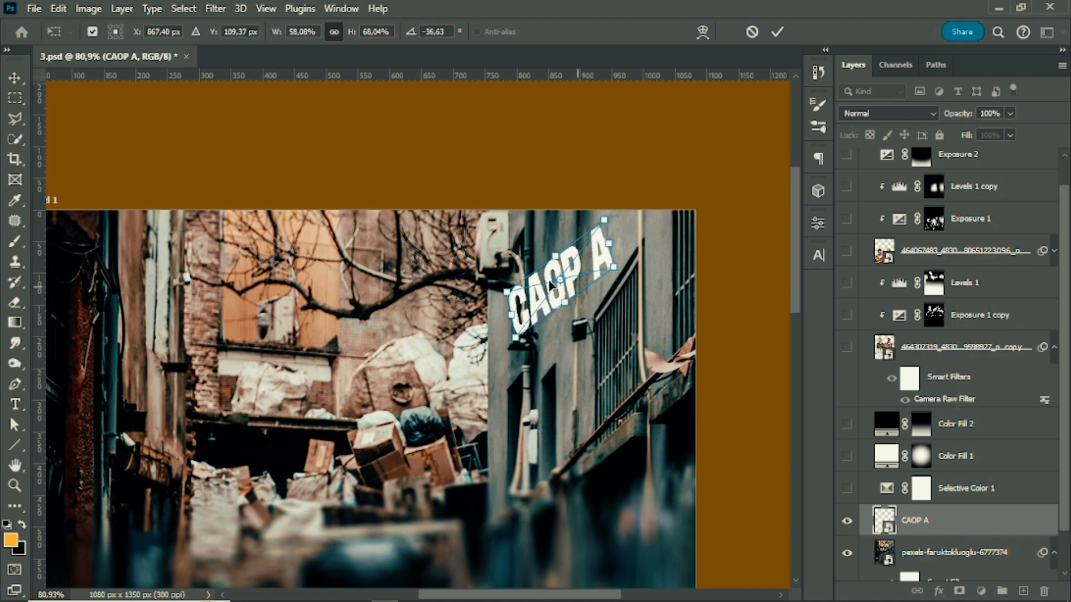
pyautogui.moveTo(613, 269); pyautogui.dragTo(617, 277)
pyautogui.click(777, 32)
# Blend CAOP A into the wall with Blend If: Current Layer shadows 0/53, Underlying Layer shadows 35/171 and highlights 114/164
pyautogui.scroll(-8, 613, 323)
pyautogui.scroll(7, 634, 330)
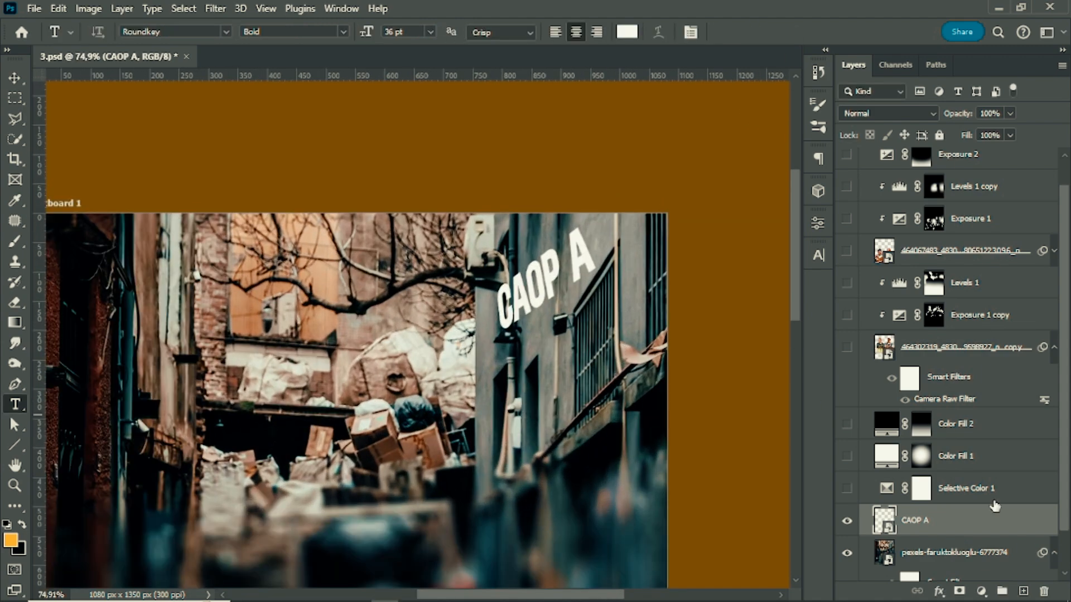
pyautogui.moveTo(901, 407); pyautogui.dragTo(903, 407)
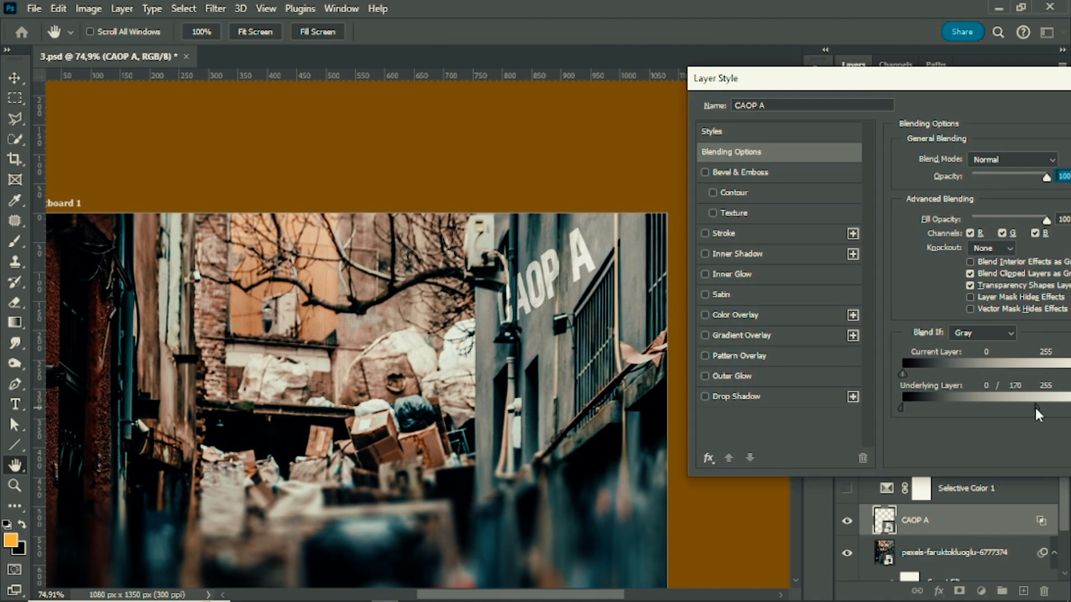
pyautogui.moveTo(1035, 408); pyautogui.dragTo(1036, 407)
pyautogui.moveTo(901, 407); pyautogui.dragTo(938, 408)
pyautogui.moveTo(902, 374); pyautogui.dragTo(947, 374)
pyautogui.moveTo(879, 83); pyautogui.dragTo(40, 69)
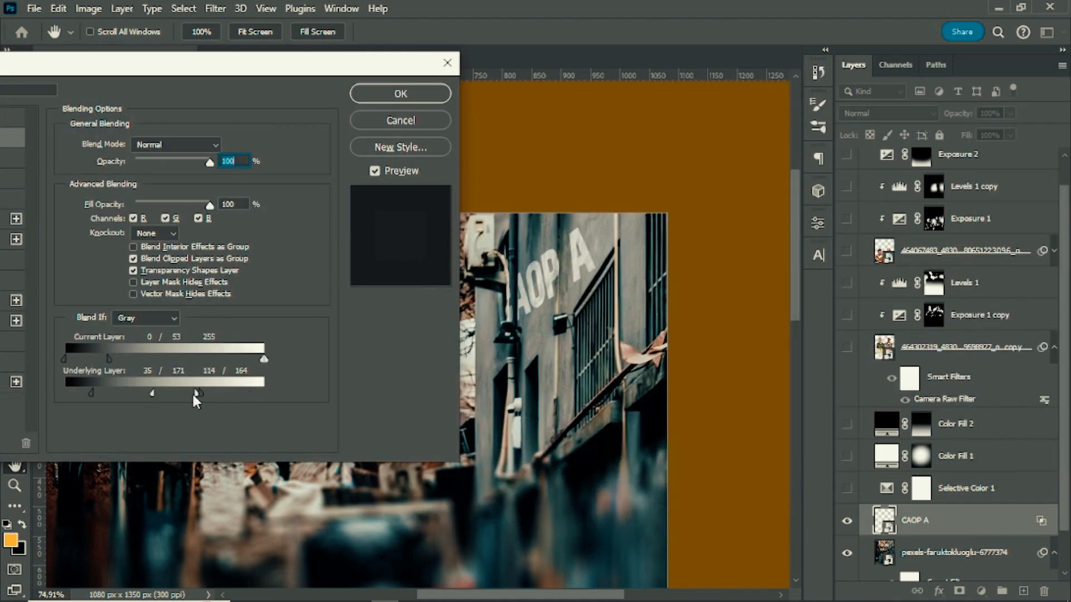
pyautogui.click(403, 89)
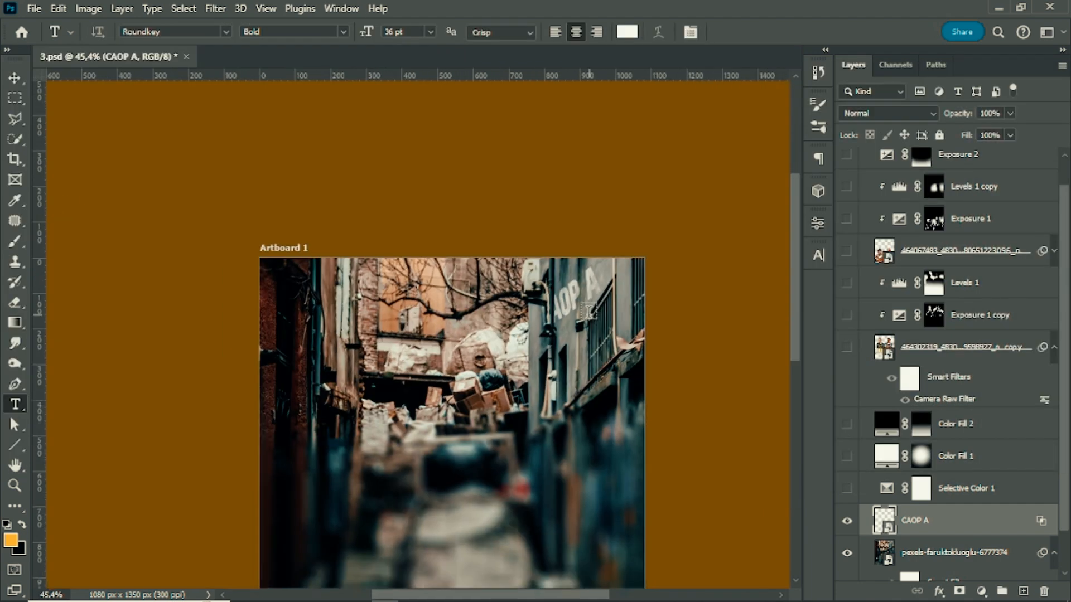
# Add the text "CAOP B" in the a Ape Mount font, shrink it and turn it upright beside the barred window
pyautogui.scroll(4, 586, 289)
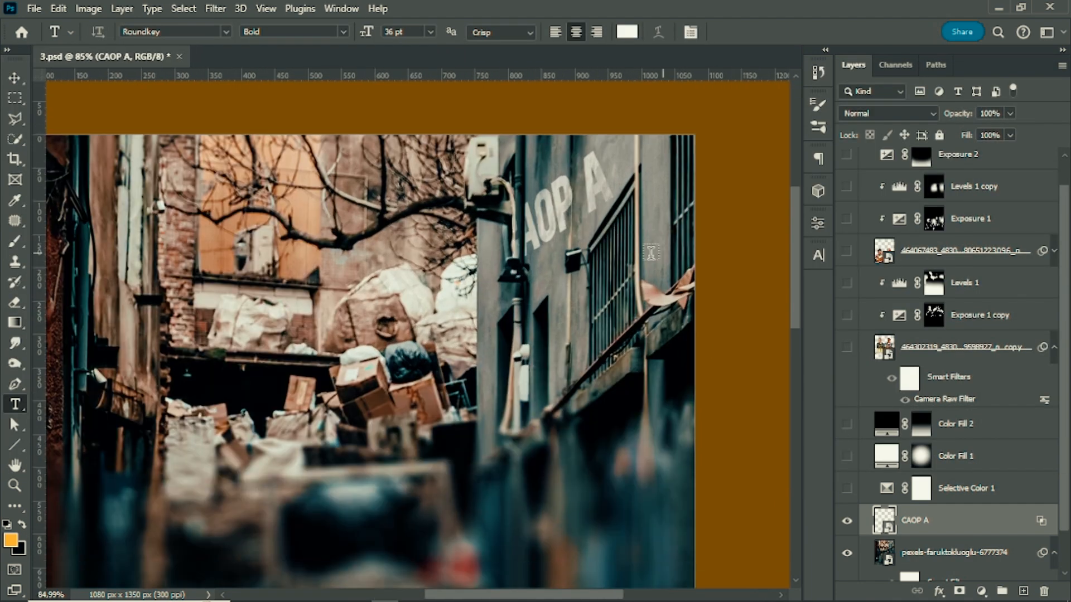
pyautogui.write('CAOP B')
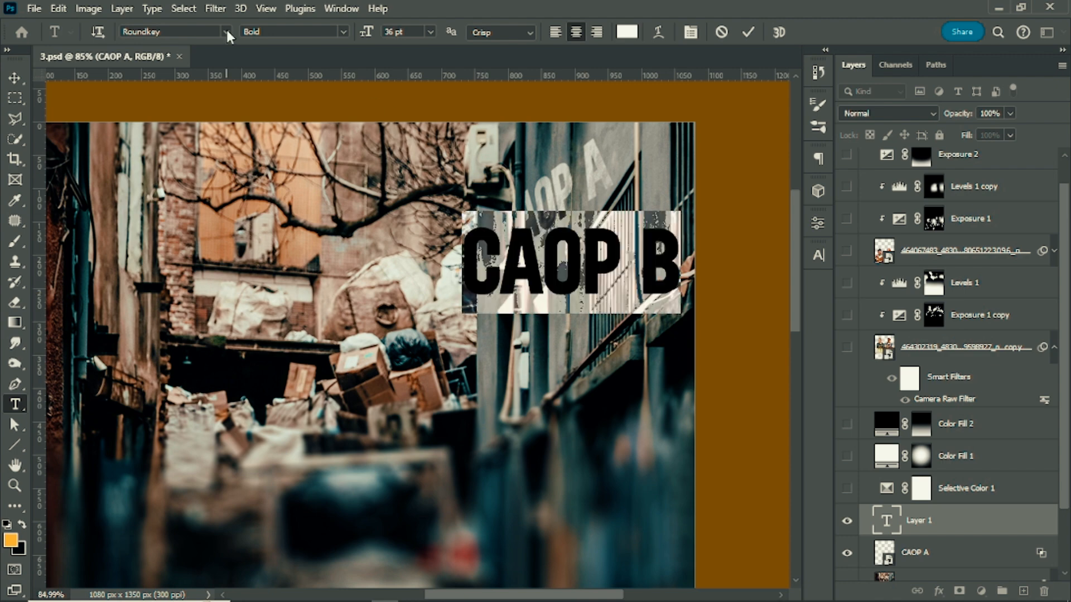
pyautogui.click(227, 31)
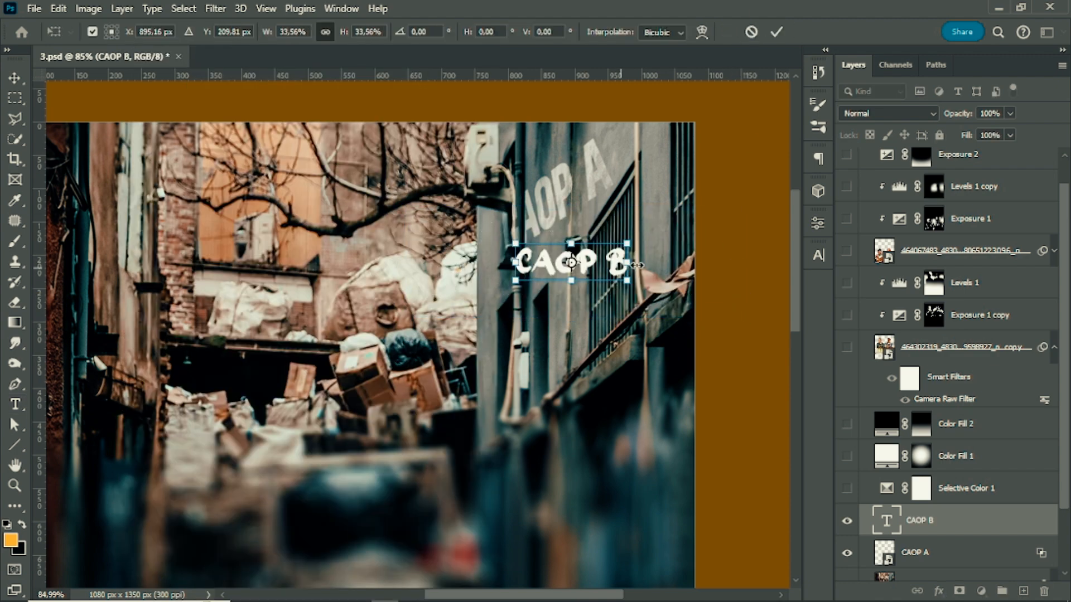
pyautogui.moveTo(602, 234)
pyautogui.mouseDown()
pyautogui.moveTo(552, 142)
pyautogui.moveTo(580, 143)
pyautogui.mouseUp()
pyautogui.moveTo(574, 233); pyautogui.dragTo(669, 182)
pyautogui.click(777, 31)
# Convert the CAOP B text to a smart object and distort it to match the wall's perspective
pyautogui.rightClick(998, 520)
pyautogui.click(876, 195)
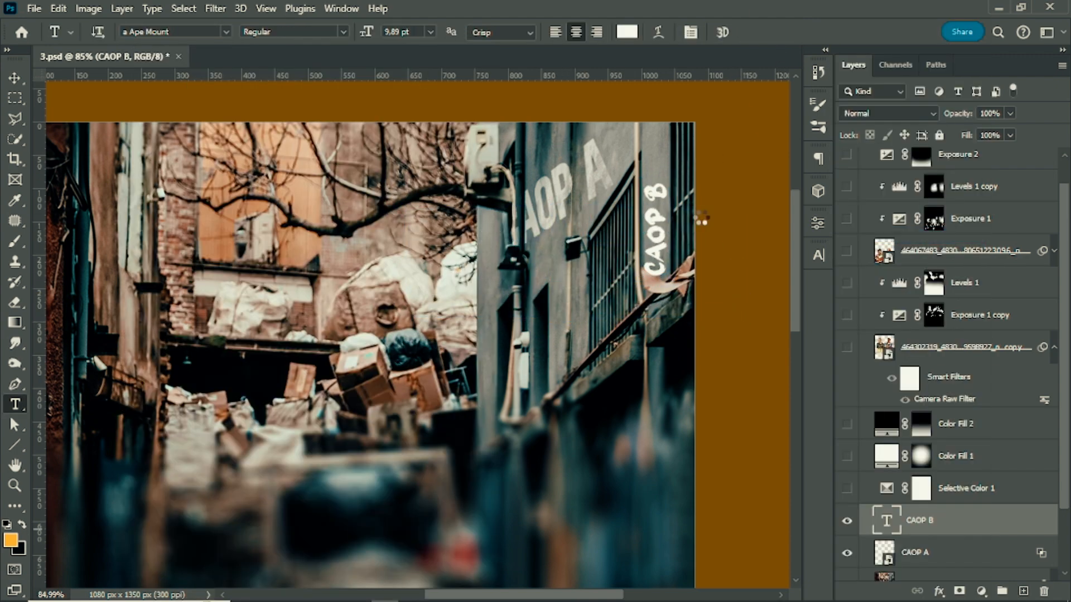
pyautogui.scroll(8, 683, 235)
pyautogui.hotkey('ctrl', 't')
pyautogui.moveTo(598, 332); pyautogui.dragTo(596, 296)
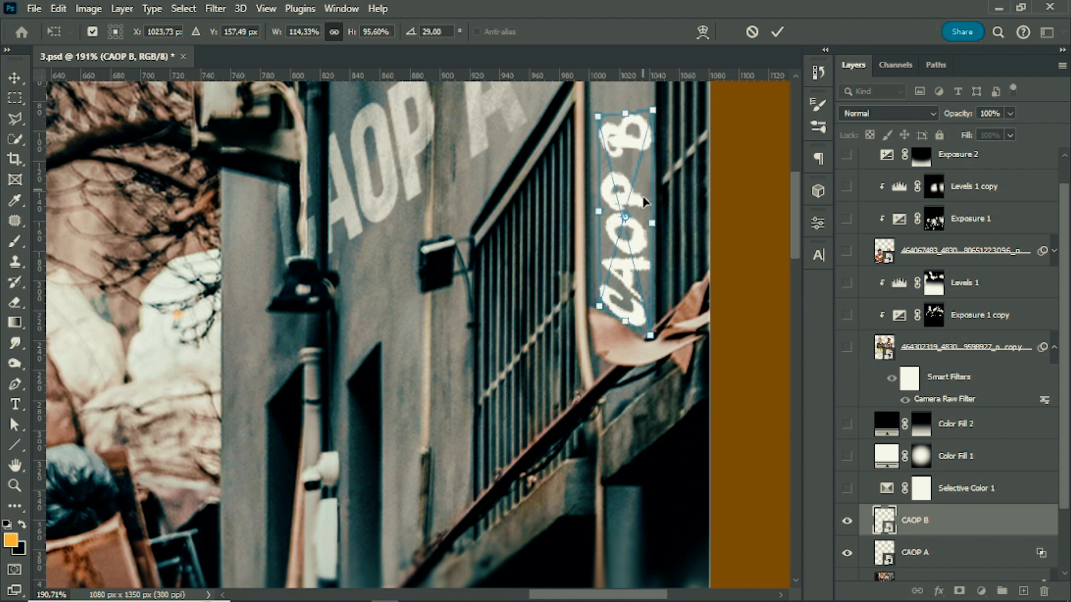
pyautogui.click(777, 32)
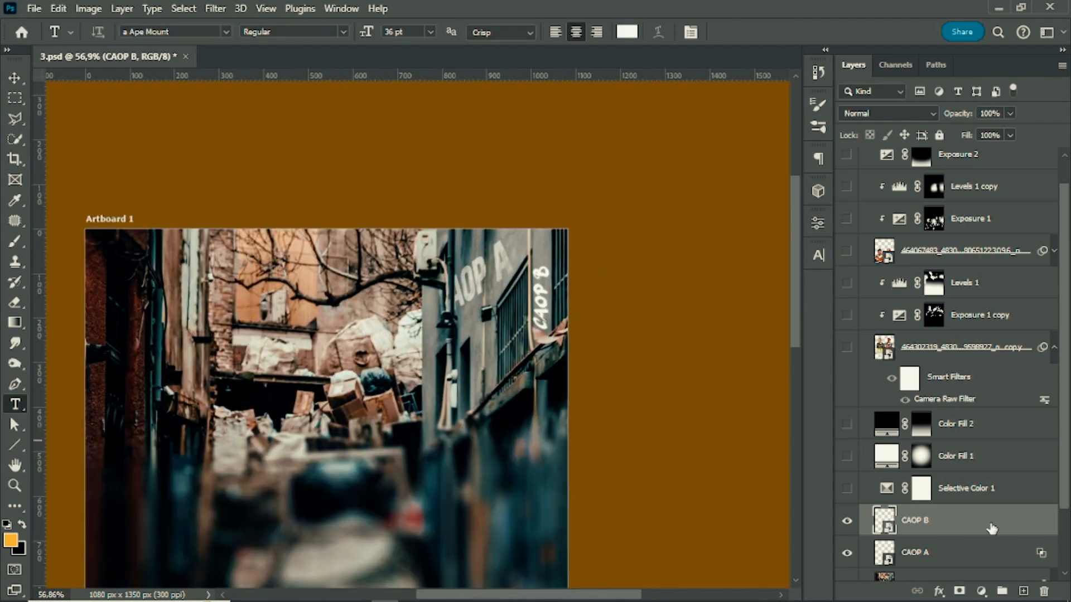
# Blend CAOP B into the wall with Blend If, splitting the Underlying Layer sliders at 96/217 and 164/246
pyautogui.doubleClick(991, 529)
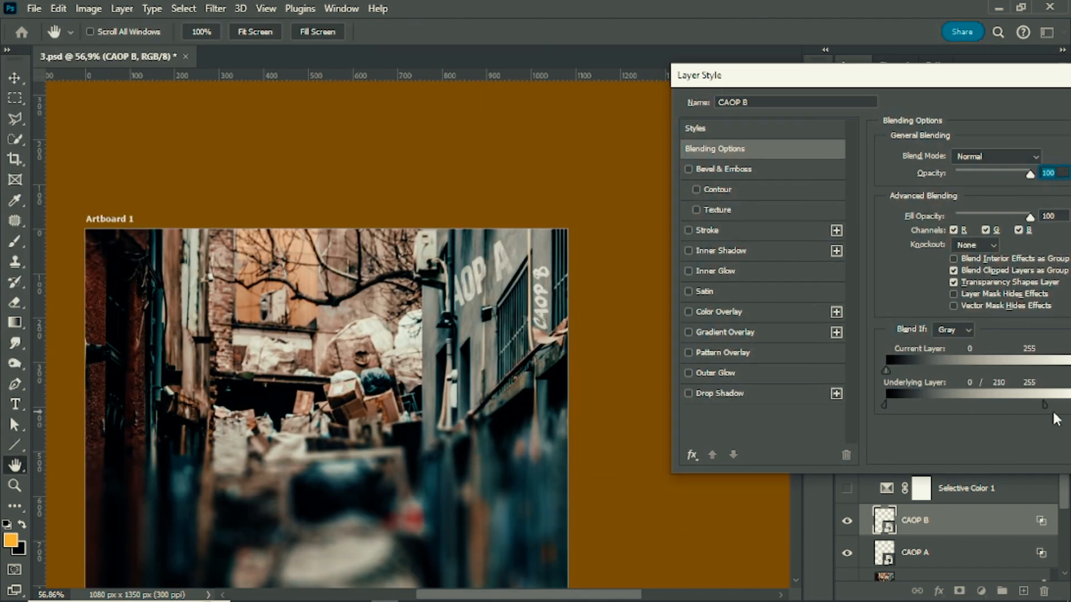
pyautogui.moveTo(957, 413); pyautogui.dragTo(960, 413)
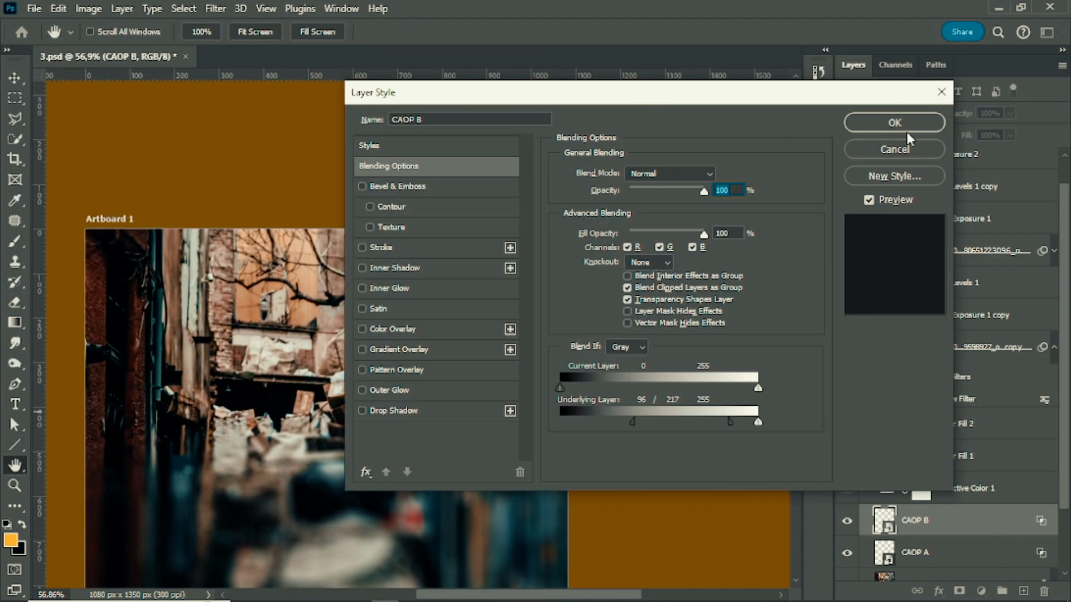
pyautogui.moveTo(751, 98); pyautogui.dragTo(224, 100)
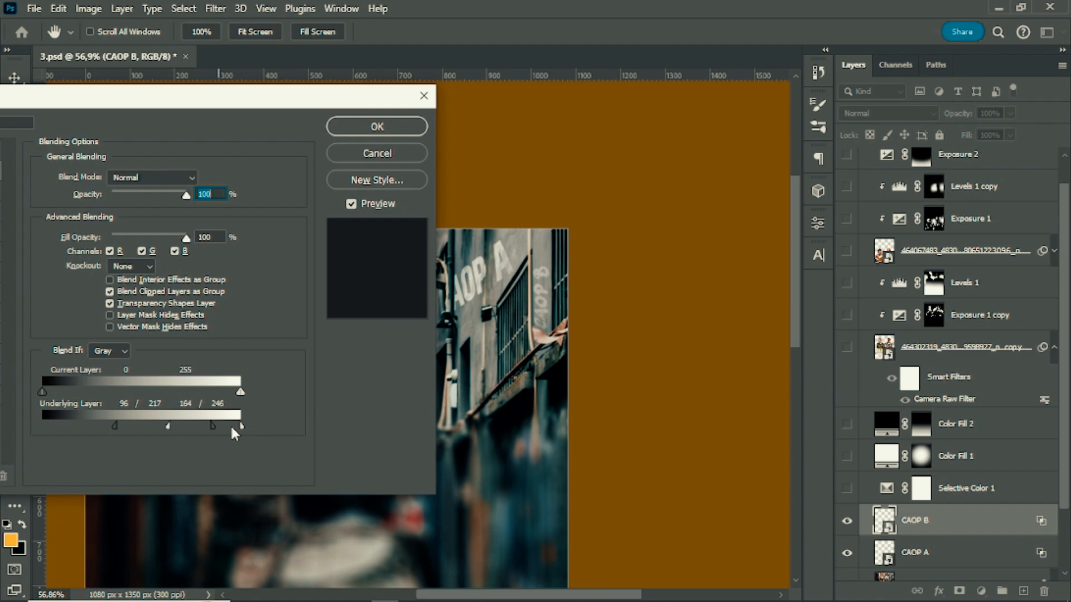
pyautogui.click(377, 127)
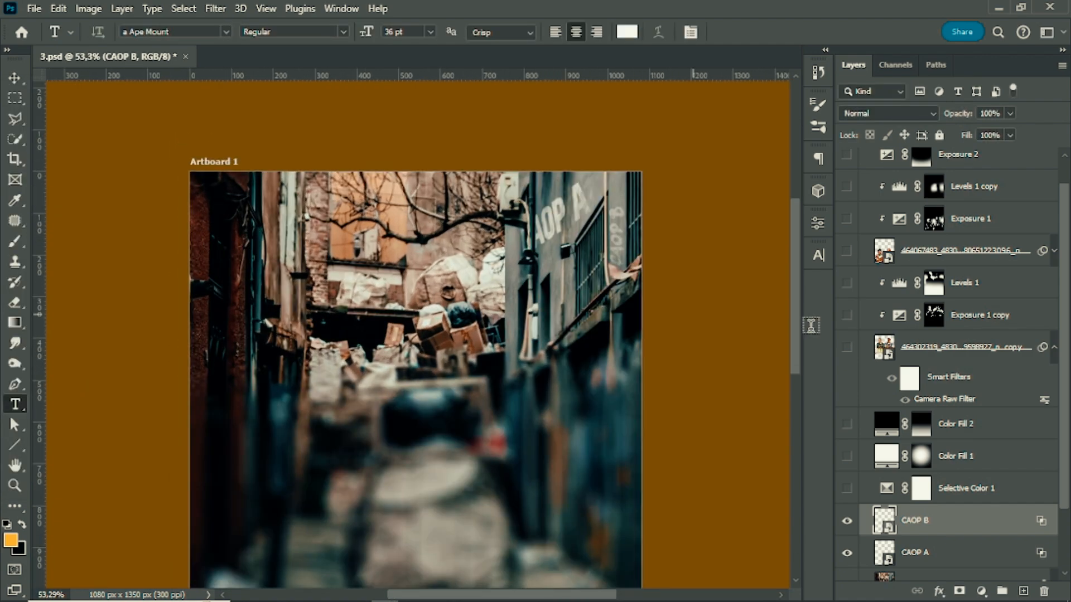
# Show all the other layers again and add "CA", "OP" and "C" on three lines over the dark left wall
pyautogui.scroll(2, 473, 302)
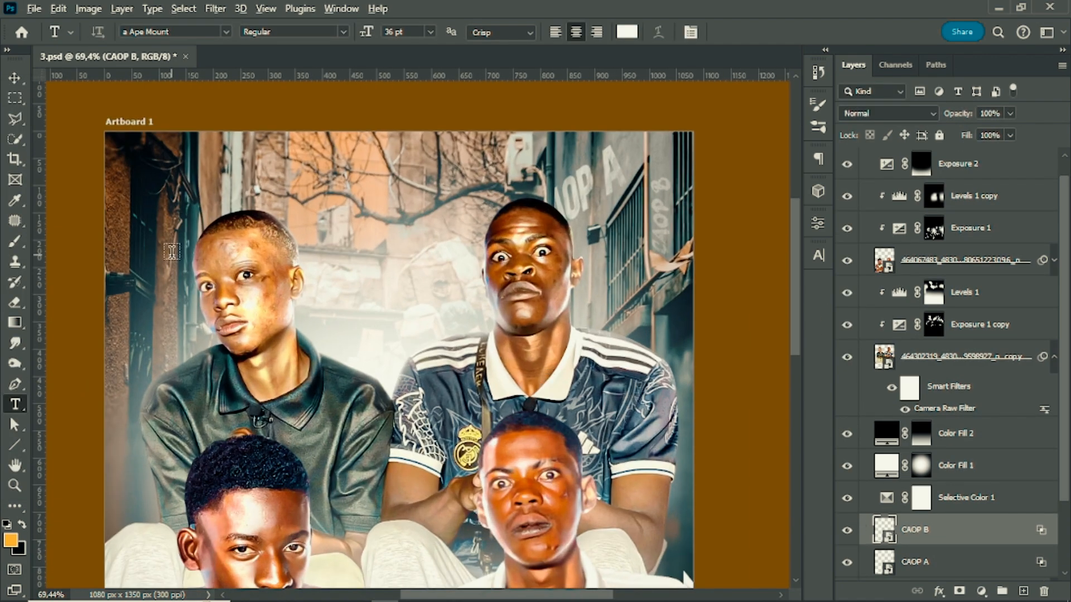
pyautogui.click(167, 213)
pyautogui.write('CA')
pyautogui.press('Return')
pyautogui.write('O')
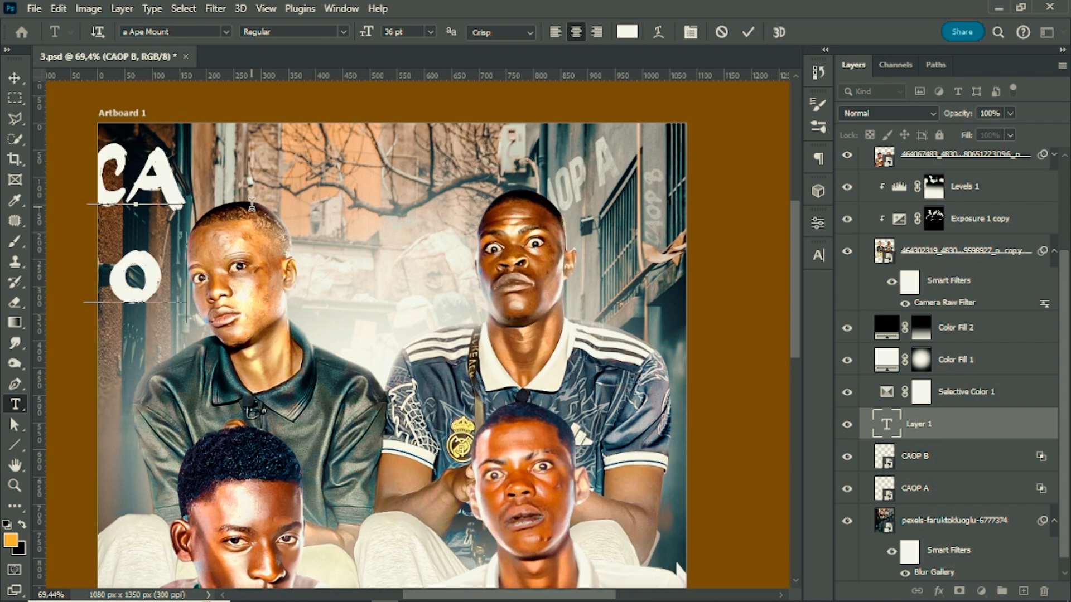
pyautogui.write('P')
pyautogui.press('Return')
pyautogui.write('C')
# Format the three-line CA OP C text in Roundkey Bold with 27 pt leading
pyautogui.hotkey('ctrl', 'a')
pyautogui.click(225, 32)
pyautogui.click(156, 95)
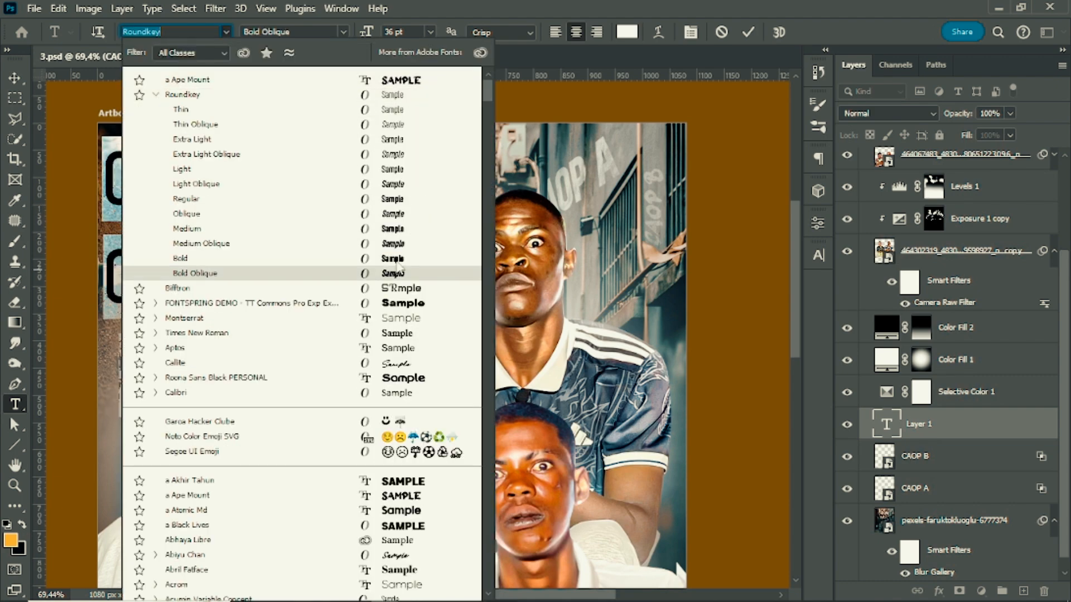
pyautogui.click(396, 261)
pyautogui.click(690, 31)
pyautogui.moveTo(736, 297); pyautogui.dragTo(724, 307)
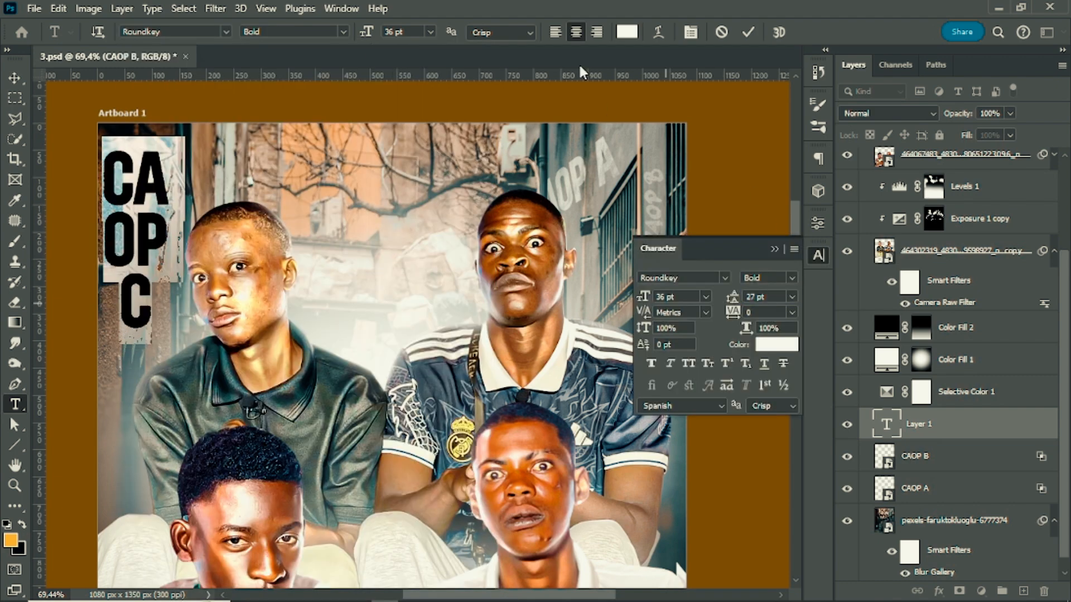
# Left-align the three-line CA OP C text and commit it
pyautogui.click(556, 31)
pyautogui.click(748, 32)
pyautogui.scroll(1, 360, 293)
pyautogui.click(157, 264)
pyautogui.hotkey('ctrl', 'a')
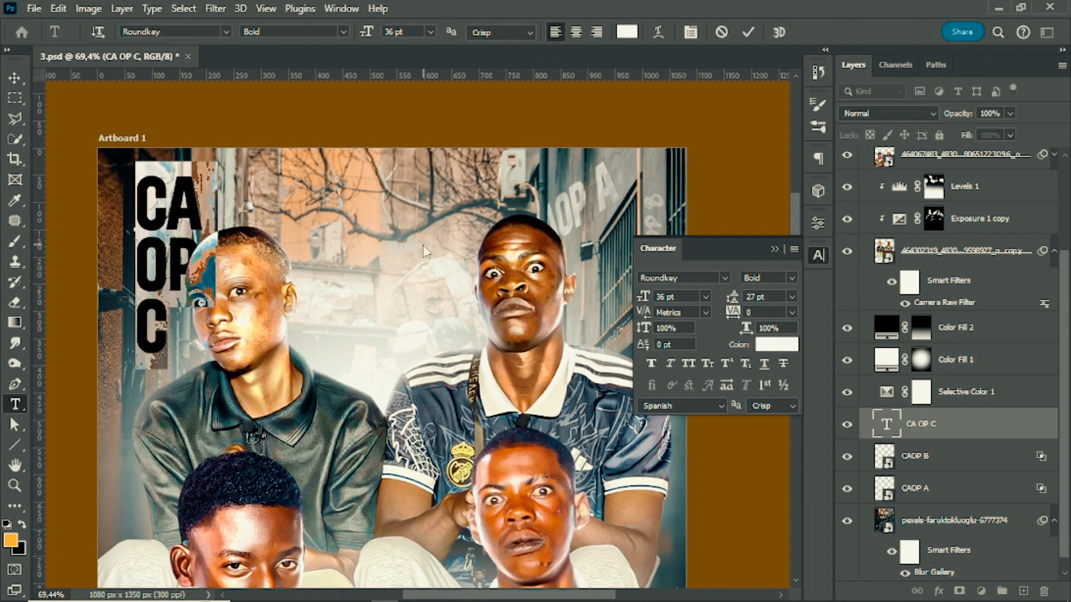
pyautogui.click(748, 32)
pyautogui.click(774, 249)
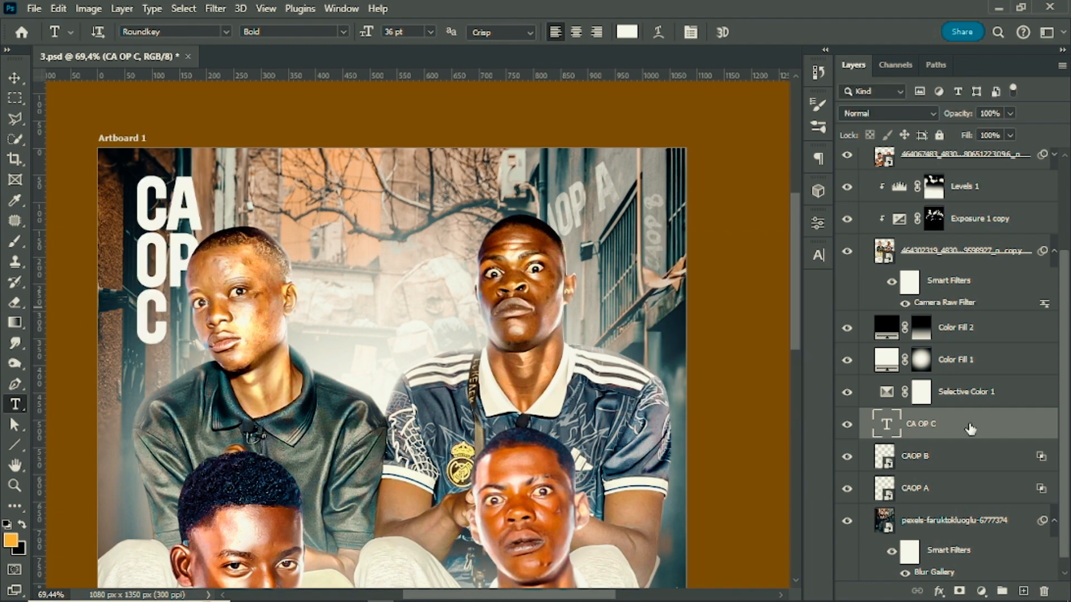
# Convert the CA OP C text to a smart object, move it beside the back-left man's head and distort it to the wall's perspective
pyautogui.rightClick(970, 426)
pyautogui.click(870, 199)
pyautogui.hotkey('ctrl', 't')
pyautogui.moveTo(145, 316); pyautogui.dragTo(134, 354)
pyautogui.scroll(3, 173, 380)
pyautogui.moveTo(192, 172); pyautogui.dragTo(176, 190)
pyautogui.moveTo(191, 397); pyautogui.dragTo(171, 393)
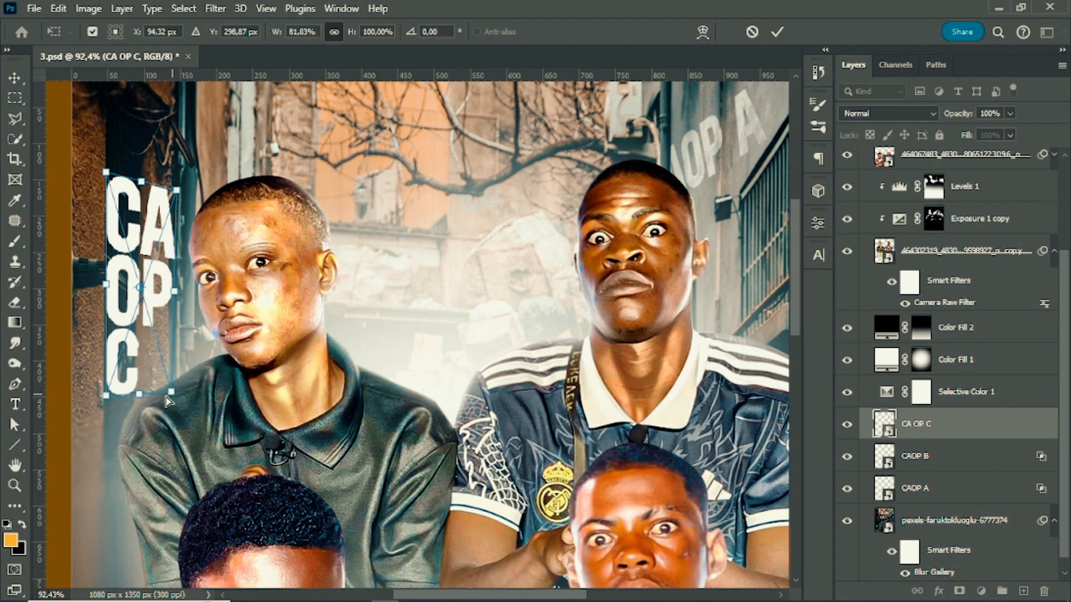
pyautogui.moveTo(106, 396); pyautogui.dragTo(92, 398)
pyautogui.moveTo(106, 172); pyautogui.dragTo(95, 166)
pyautogui.moveTo(171, 393); pyautogui.dragTo(166, 375)
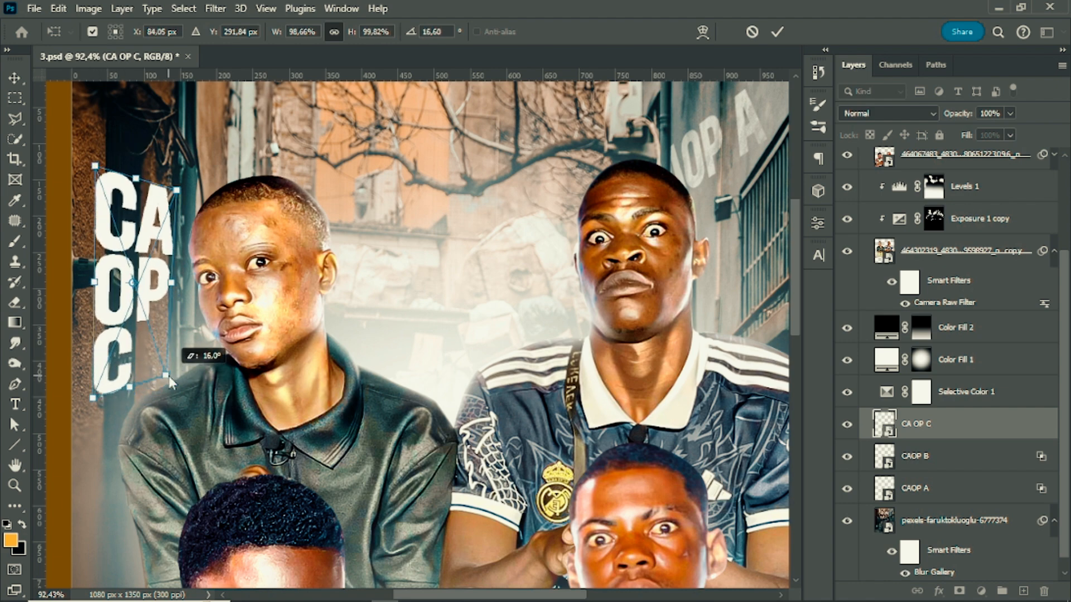
pyautogui.moveTo(176, 190); pyautogui.dragTo(204, 170)
pyautogui.press('Return')
pyautogui.scroll(-6, 183, 318)
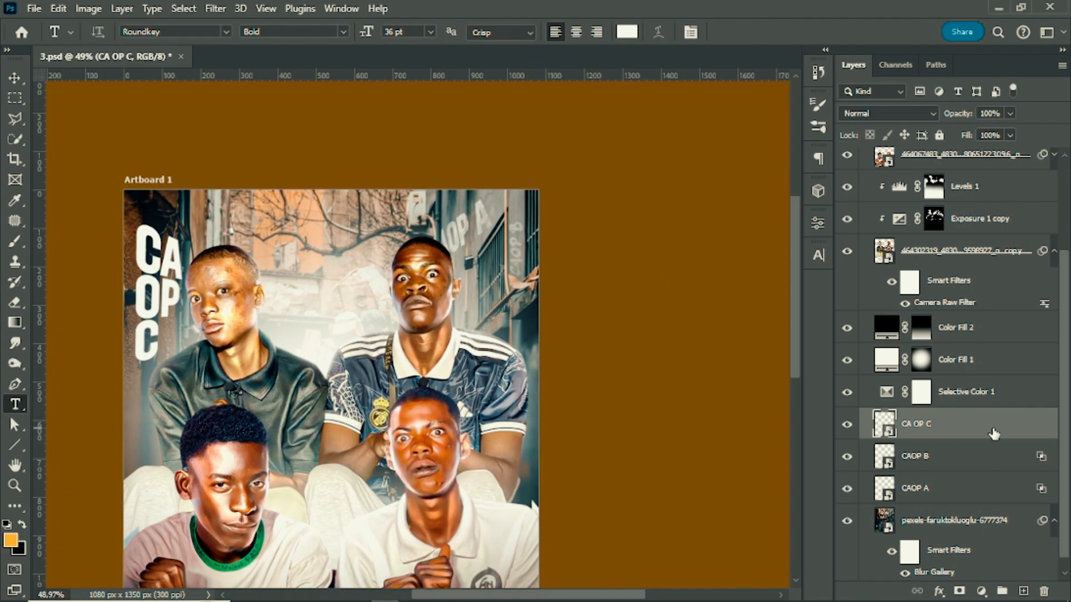
# Blend CA OP C into the wall with Blend If, splitting the Underlying Layer shadow slider at 8/103
pyautogui.doubleClick(990, 430)
pyautogui.moveTo(362, 98); pyautogui.dragTo(818, 117)
pyautogui.moveTo(875, 445)
pyautogui.mouseDown()
pyautogui.moveTo(660, 457)
pyautogui.moveTo(888, 445)
pyautogui.mouseUp()
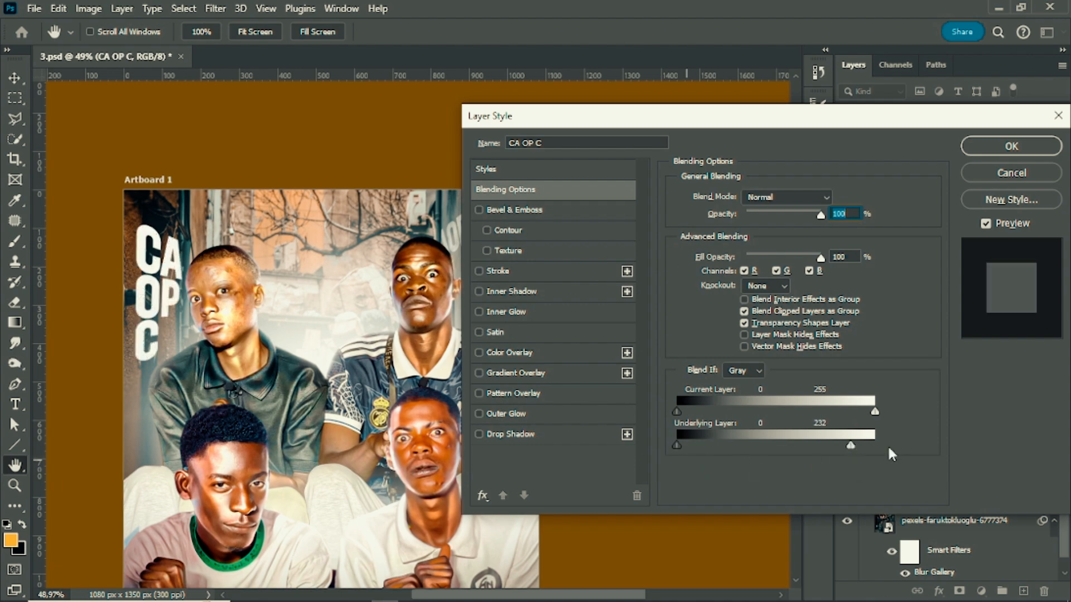
pyautogui.keyDown('alt'); pyautogui.moveTo(677, 445); pyautogui.dragTo(765, 445); pyautogui.keyUp('alt')
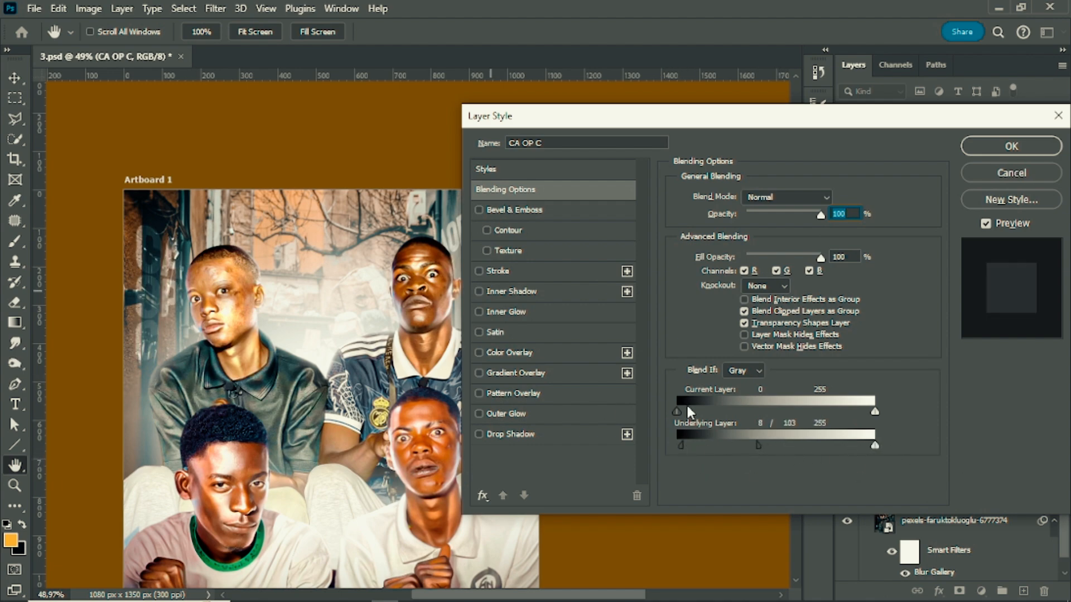
pyautogui.press('Return')
pyautogui.scroll(6, 149, 293)
pyautogui.scroll(-9, 340, 247)
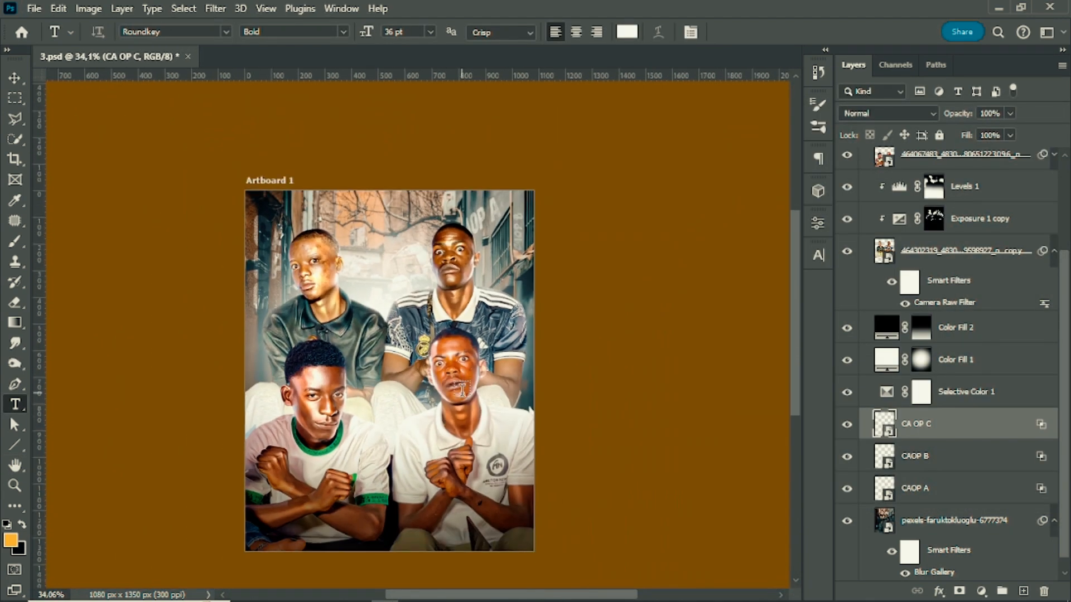
# Group the men's photos with their Levels and Exposure adjustments, and clip a copy of Selective Color 1 to the group
pyautogui.scroll(1, 418, 346)
pyautogui.scroll(4, 975, 370)
pyautogui.click(980, 375)
pyautogui.keyDown('shift'); pyautogui.click(981, 220); pyautogui.keyUp('shift')
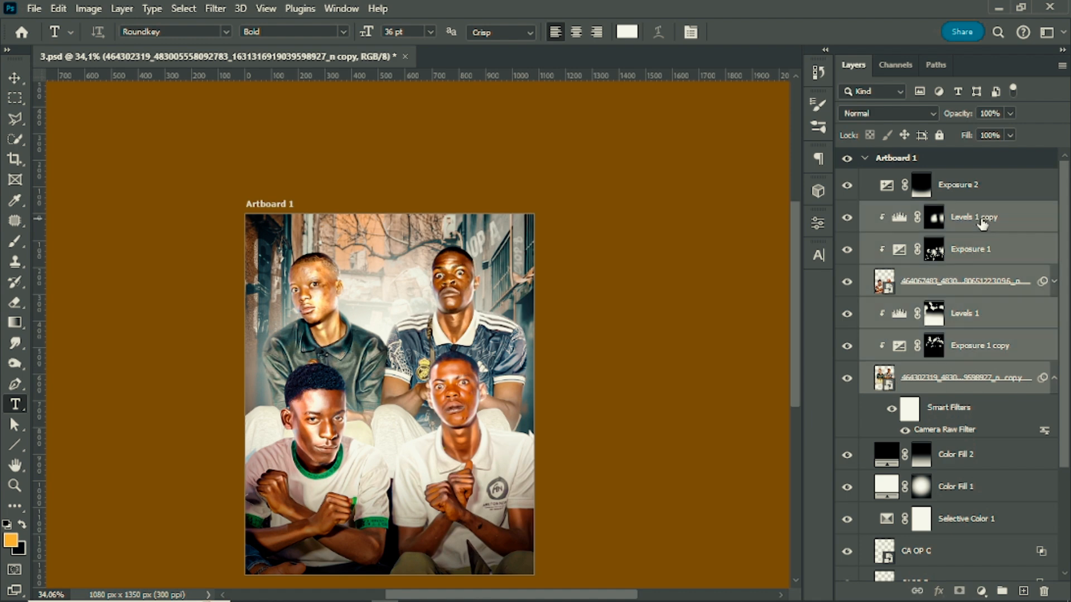
pyautogui.hotkey('ctrl', 'g')
pyautogui.keyDown('alt'); pyautogui.moveTo(954, 304); pyautogui.dragTo(965, 203); pyautogui.keyUp('alt')
pyautogui.keyDown('alt'); pyautogui.click(943, 233); pyautogui.keyUp('alt')
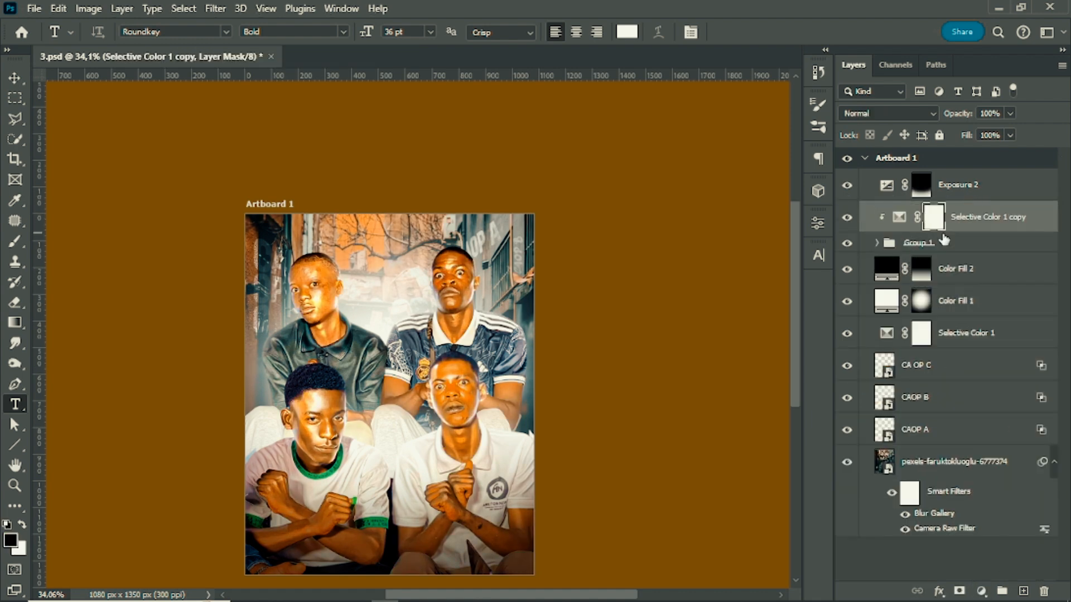
# Reset Cyan, Magenta, Yellow and Black to 0 for the Reds in the clipped Selective Color 1 copy
pyautogui.scroll(3, 326, 351)
pyautogui.doubleClick(898, 217)
pyautogui.click(641, 284)
pyautogui.click(641, 296)
pyautogui.moveTo(592, 318); pyautogui.dragTo(681, 328)
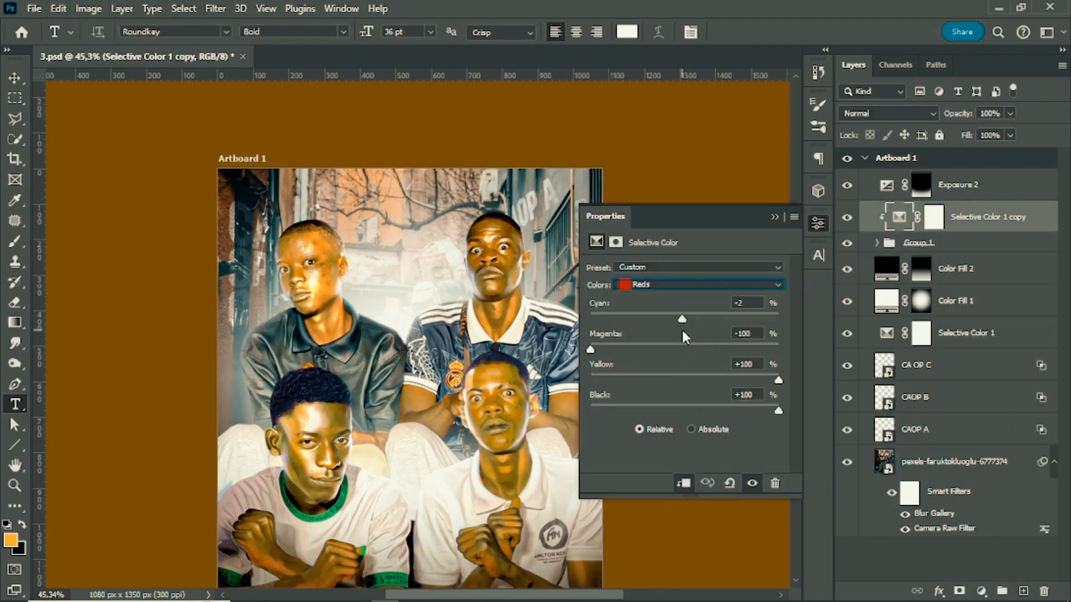
pyautogui.hotkey('ctrl', 'z')
pyautogui.hotkey('ctrl', 'z')
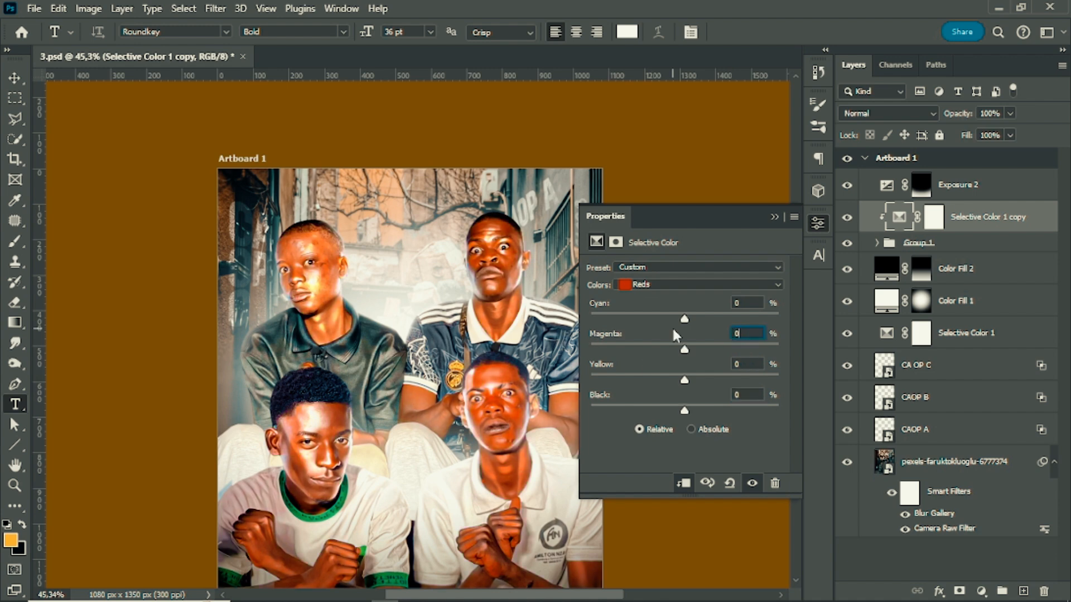
# Tune the Yellows in the clipped Selective Color 1 copy to Cyan -69, Magenta +9, Yellow -17 and Black -18
pyautogui.scroll(1, 444, 424)
pyautogui.click(642, 284)
pyautogui.click(658, 310)
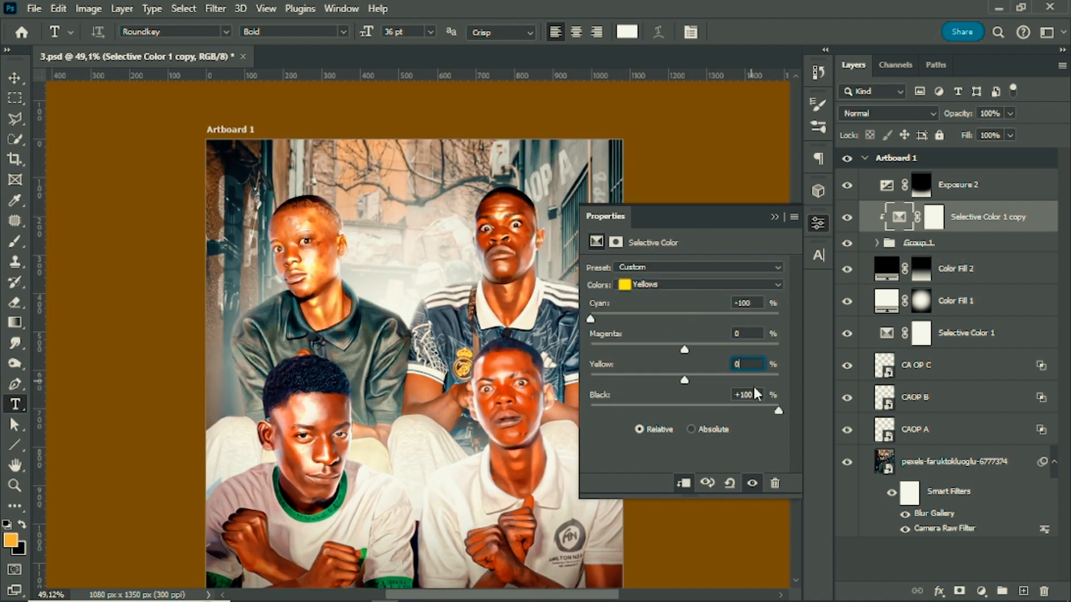
pyautogui.press('Tab')
pyautogui.write('0')
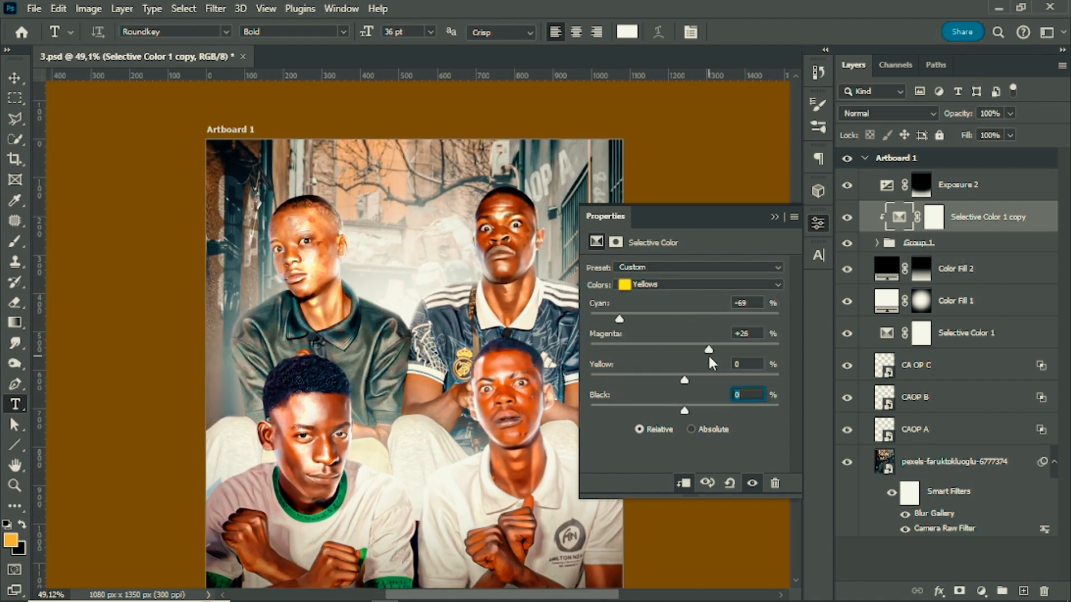
pyautogui.moveTo(709, 358); pyautogui.dragTo(694, 363)
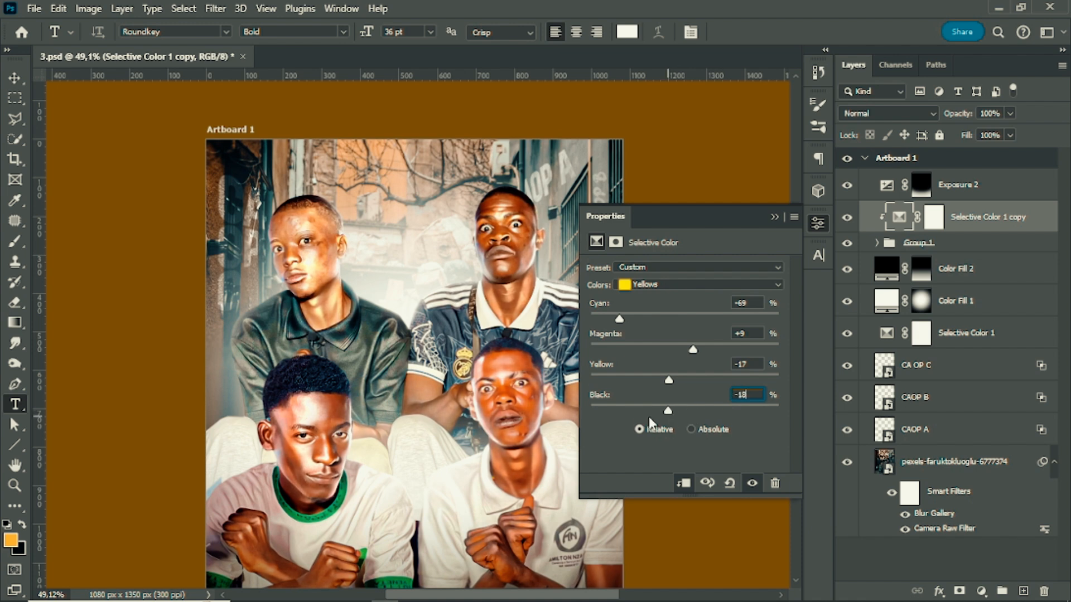
pyautogui.moveTo(649, 419); pyautogui.dragTo(674, 375)
# Set the Reds to Magenta -25, Yellow +8 and Black +22, and the Yellows to Magenta -4, Yellow -26 and Black +5
pyautogui.click(650, 285)
pyautogui.click(647, 298)
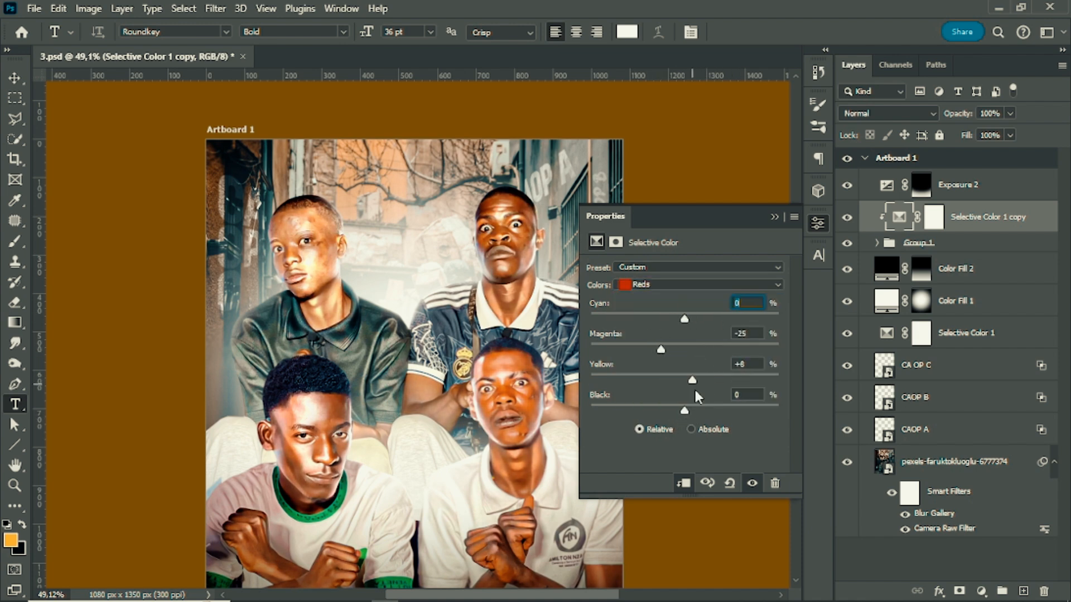
pyautogui.moveTo(695, 407)
pyautogui.mouseDown()
pyautogui.moveTo(612, 399)
pyautogui.moveTo(701, 414)
pyautogui.mouseUp()
pyautogui.click(664, 284)
pyautogui.click(661, 310)
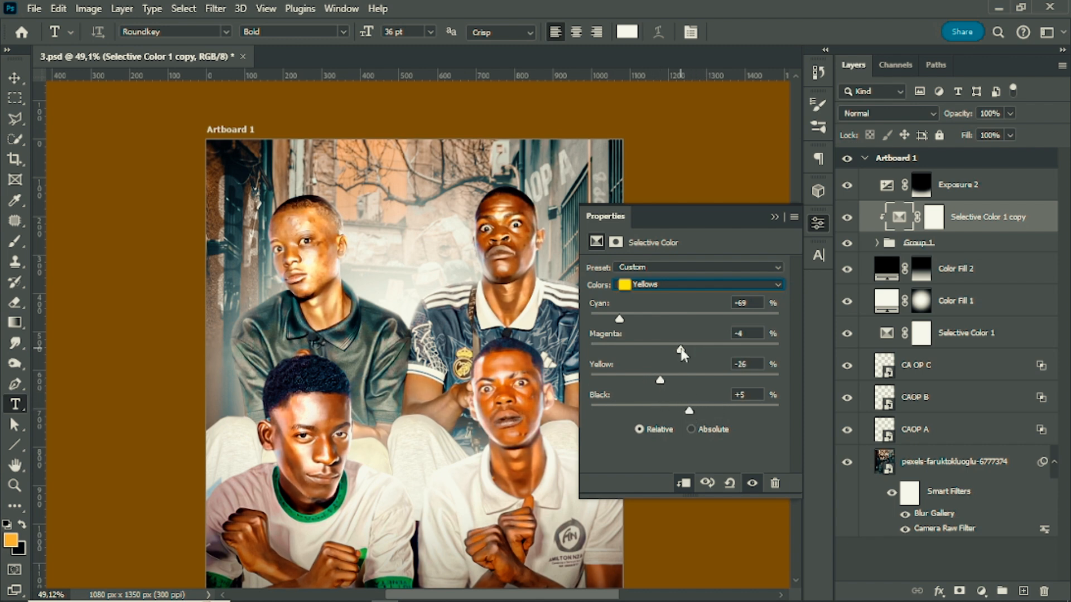
# Adjust the Blacks to Cyan +8, Magenta +8, Yellow +11 and Black 0 in Selective Color 1 copy
pyautogui.click(663, 285)
pyautogui.click(649, 401)
pyautogui.moveTo(685, 411)
pyautogui.mouseDown()
pyautogui.moveTo(708, 415)
pyautogui.moveTo(685, 414)
pyautogui.mouseUp()
pyautogui.moveTo(685, 319); pyautogui.dragTo(720, 385)
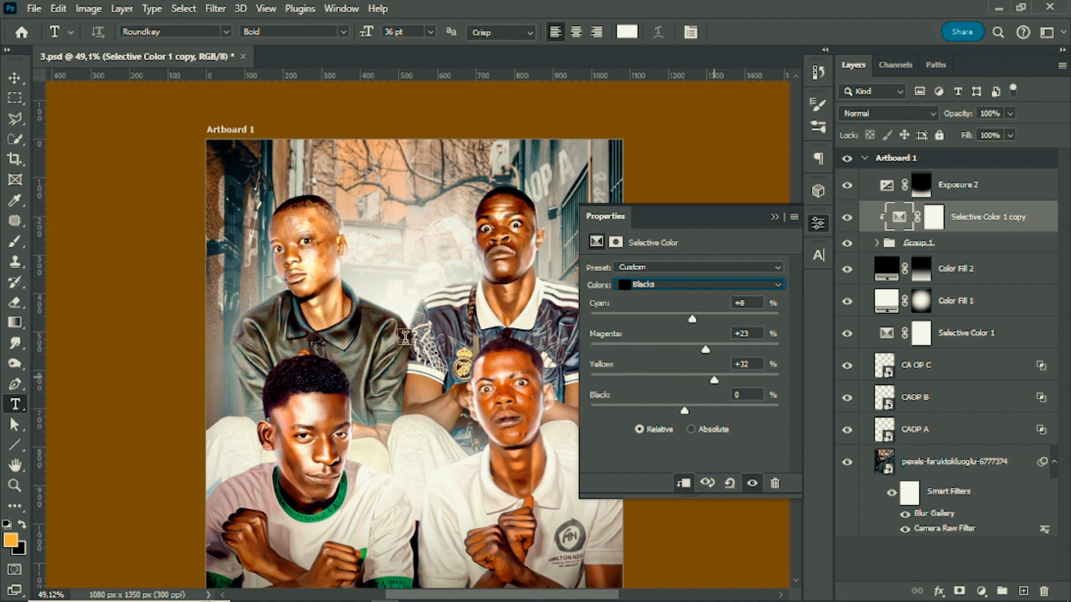
pyautogui.scroll(-5, 412, 326)
pyautogui.scroll(5, 449, 318)
pyautogui.scroll(-3, 474, 326)
pyautogui.scroll(1, 525, 329)
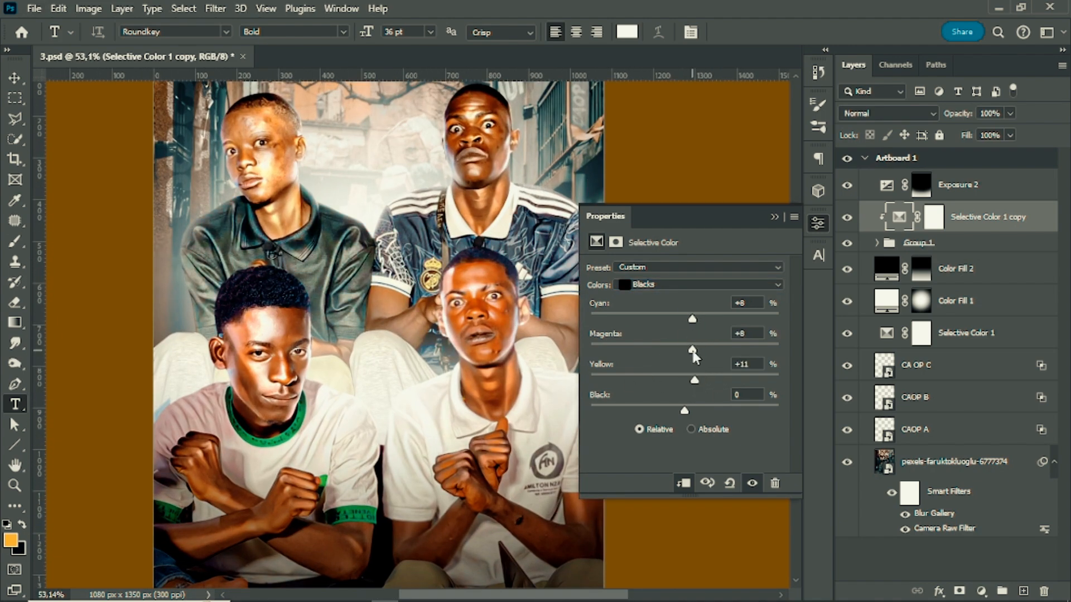
pyautogui.moveTo(684, 412)
pyautogui.mouseDown()
pyautogui.moveTo(667, 414)
pyautogui.moveTo(684, 415)
pyautogui.mouseUp()
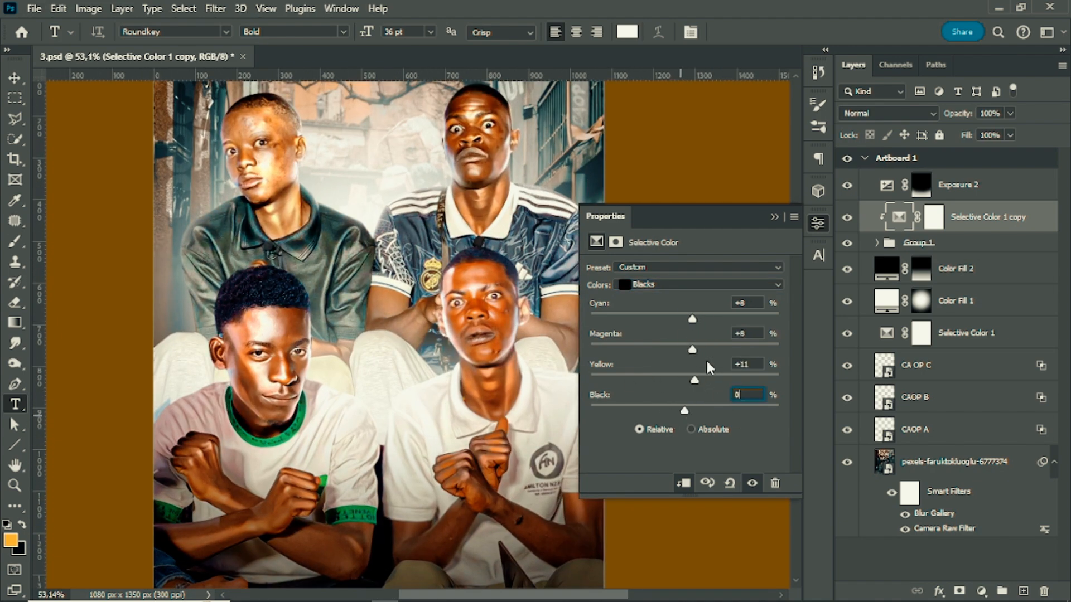
# Adjust the Whites to Cyan +3, Magenta 0, Yellow +15 and Black -62 to brighten the men's light clothing
pyautogui.click(669, 285)
pyautogui.click(658, 373)
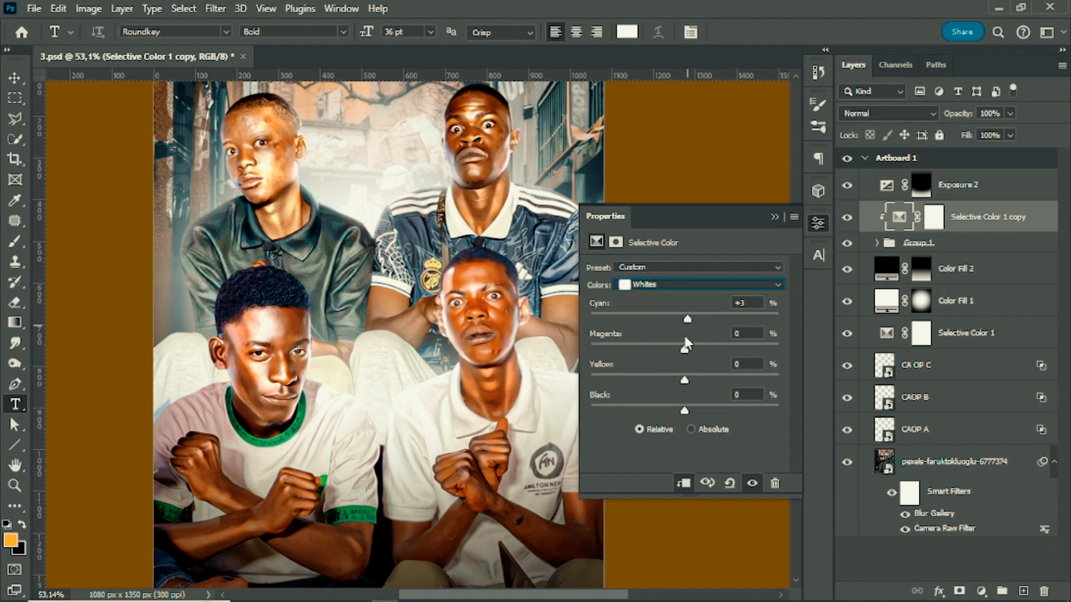
pyautogui.scroll(1, 610, 357)
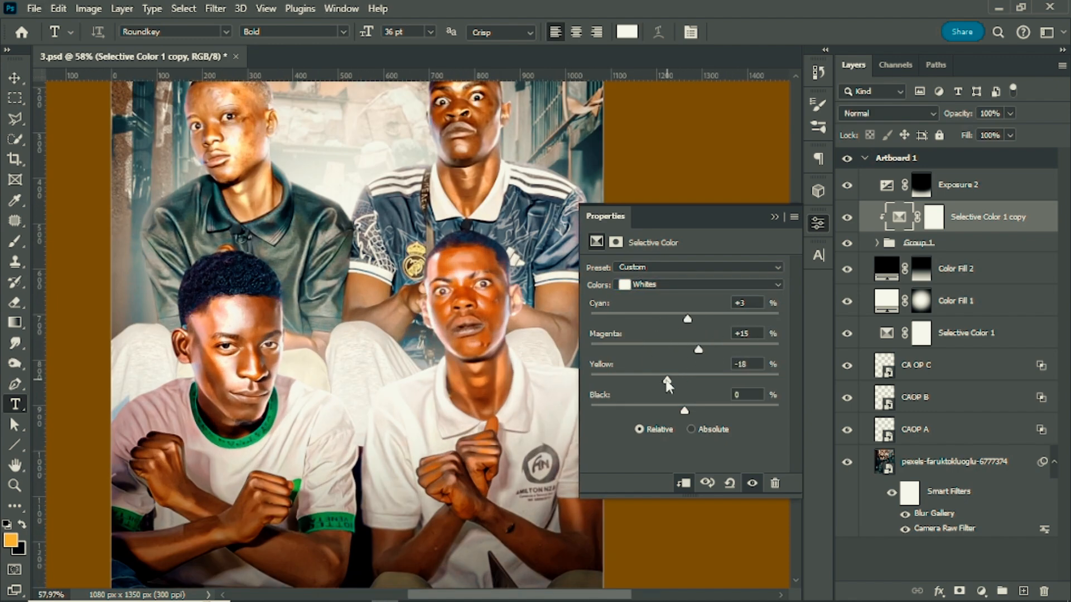
pyautogui.moveTo(684, 411); pyautogui.dragTo(601, 412)
pyautogui.scroll(-1, 654, 298)
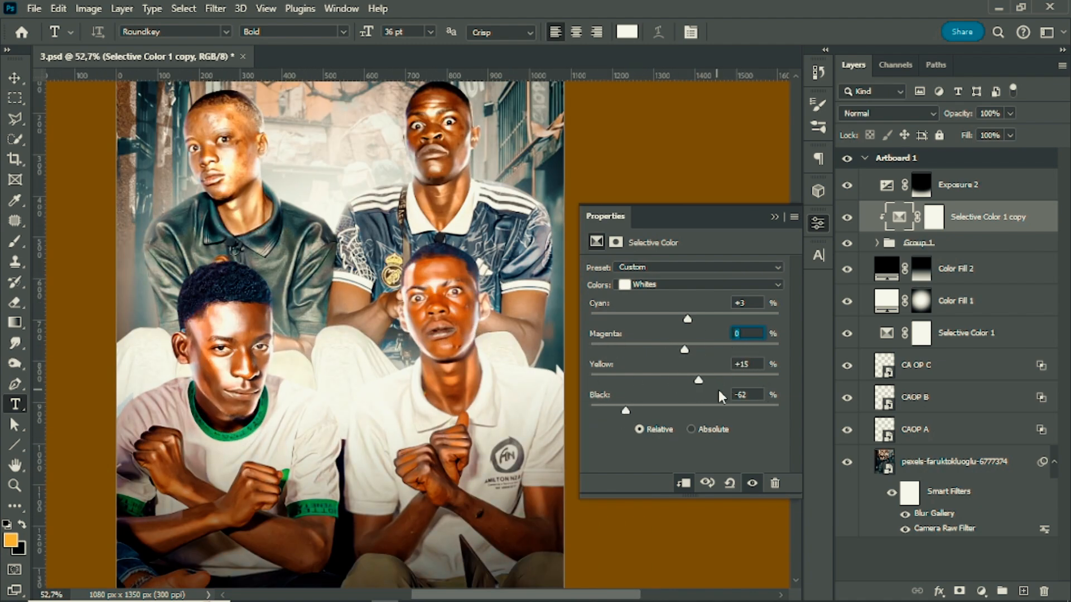
# Rework the Reds to Cyan -31, Magenta -27, Yellow +29 and Black +40 to deepen the skin tones
pyautogui.click(670, 284)
pyautogui.click(678, 297)
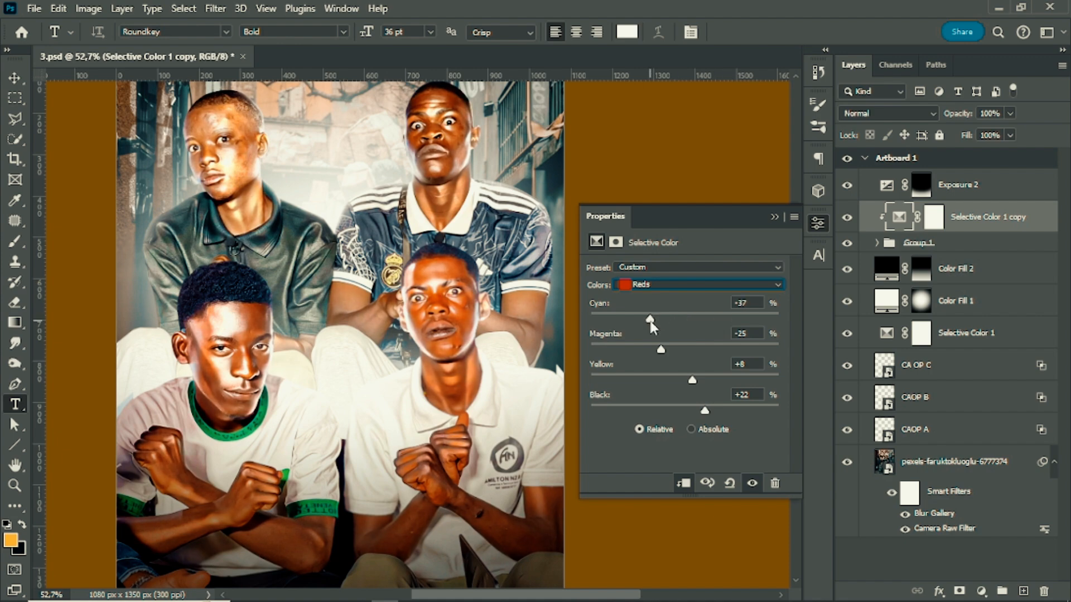
pyautogui.moveTo(661, 350)
pyautogui.mouseDown()
pyautogui.moveTo(684, 350)
pyautogui.moveTo(654, 350)
pyautogui.mouseUp()
pyautogui.moveTo(706, 411); pyautogui.dragTo(722, 411)
pyautogui.scroll(-3, 353, 363)
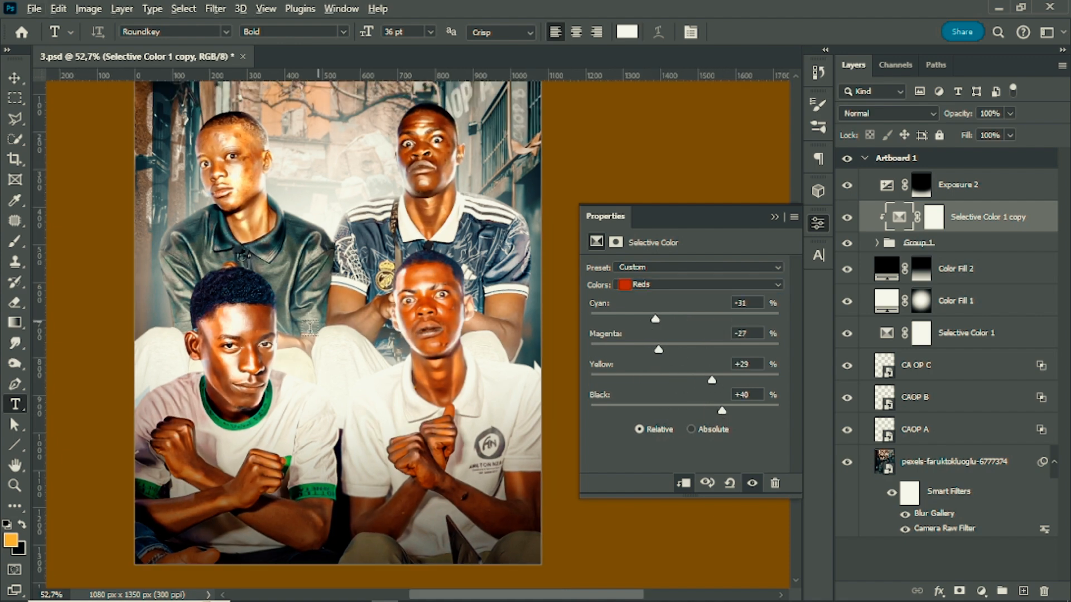
pyautogui.scroll(1, 354, 363)
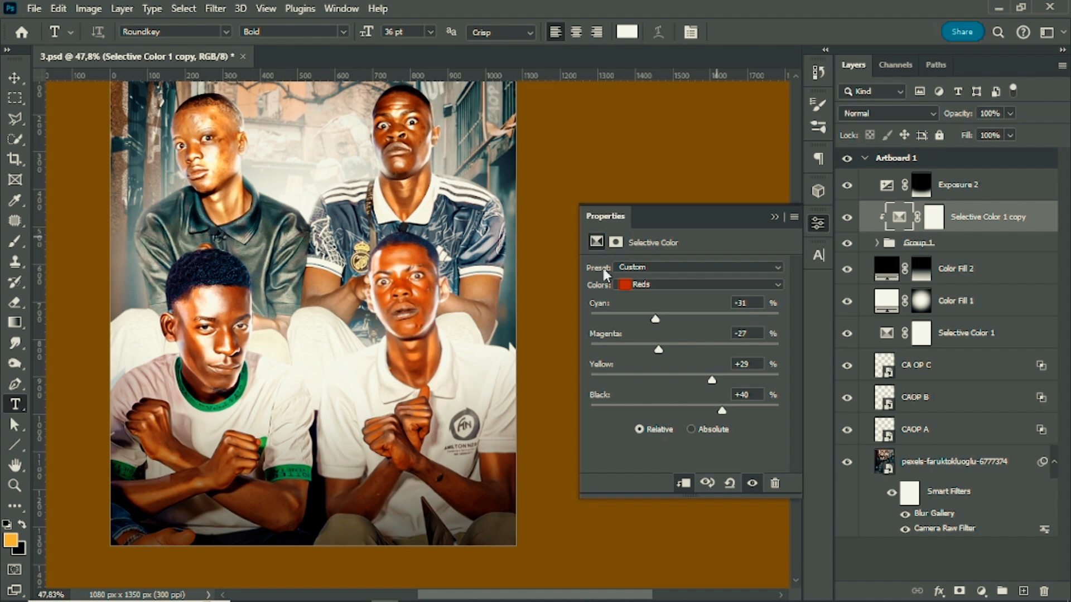
# Set the Yellows to Cyan -2 and Magenta +23, reduce their Black slightly, and save the document
pyautogui.click(641, 285)
pyautogui.click(683, 322)
pyautogui.moveTo(689, 350); pyautogui.dragTo(707, 351)
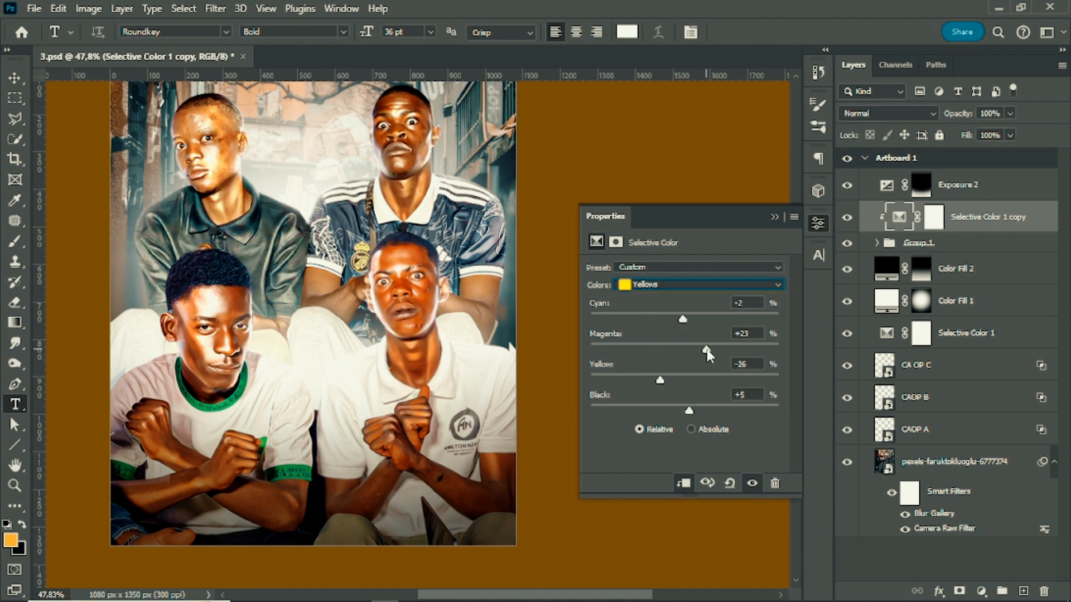
pyautogui.moveTo(690, 412)
pyautogui.mouseDown()
pyautogui.moveTo(674, 412)
pyautogui.moveTo(684, 412)
pyautogui.mouseUp()
pyautogui.scroll(-7, 424, 353)
pyautogui.hotkey('ctrl', 's')
# Examine the color grade of the four men against the alley background, close up and as a whole
pyautogui.scroll(6, 424, 352)
pyautogui.scroll(-2, 399, 353)
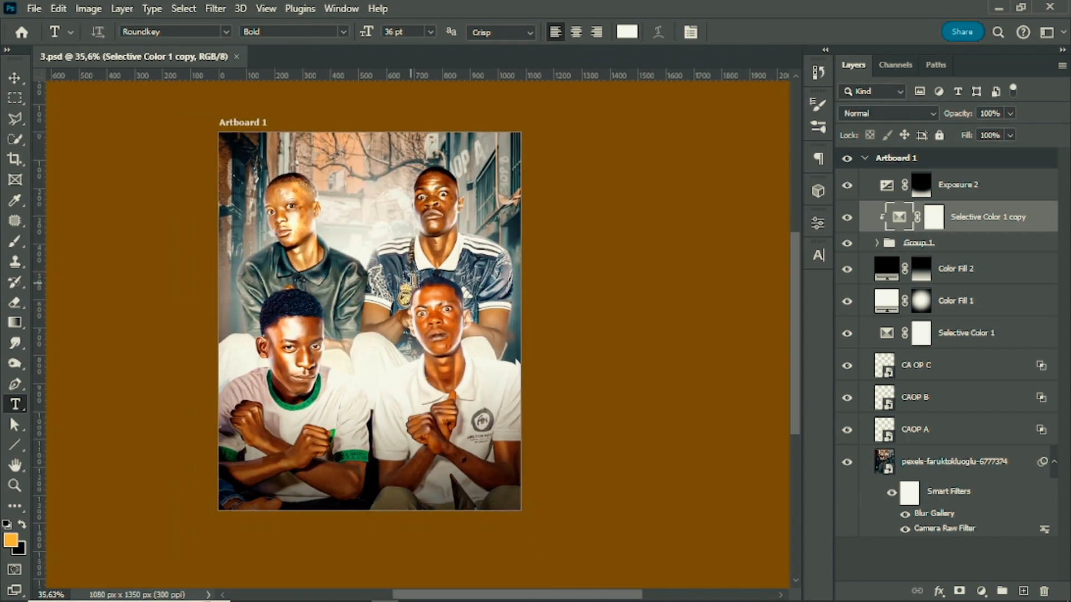
pyautogui.scroll(2, 439, 390)
pyautogui.scroll(-3, 446, 352)
pyautogui.scroll(5, 424, 424)
pyautogui.scroll(-4, 449, 424)
pyautogui.scroll(4, 438, 355)
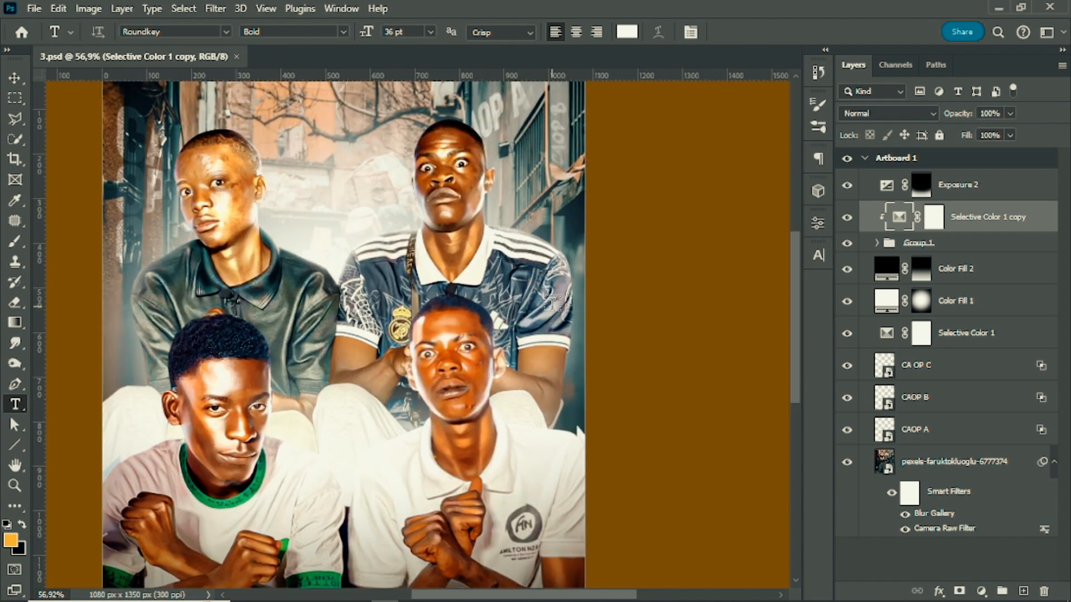
pyautogui.scroll(-4, 438, 354)
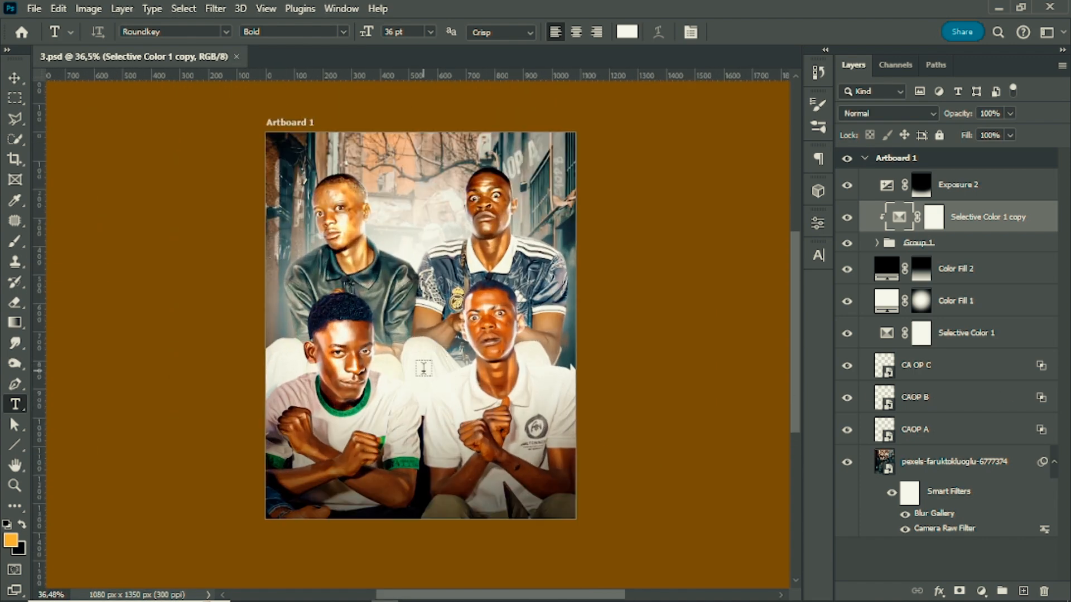
# Add a brightening Exposure adjustment clipped to the alley photo and invert its mask to black
pyautogui.scroll(5, 372, 163)
pyautogui.click(954, 462)
pyautogui.click(981, 592)
pyautogui.click(971, 407)
pyautogui.moveTo(684, 306); pyautogui.dragTo(714, 309)
pyautogui.click(795, 207)
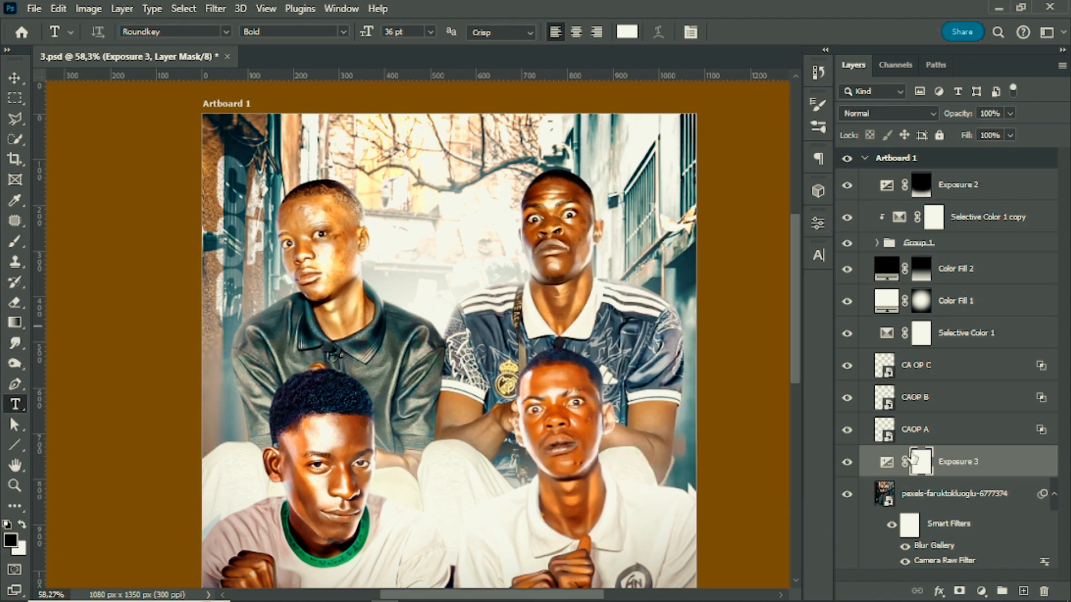
pyautogui.hotkey('ctrl', 'i')
pyautogui.hotkey('ctrl', 'alt', 'g')
# Paint white on the Exposure 3 mask with a small brush to highlight the edges of the tree branches
pyautogui.press('b')
pyautogui.scroll(5, 486, 118)
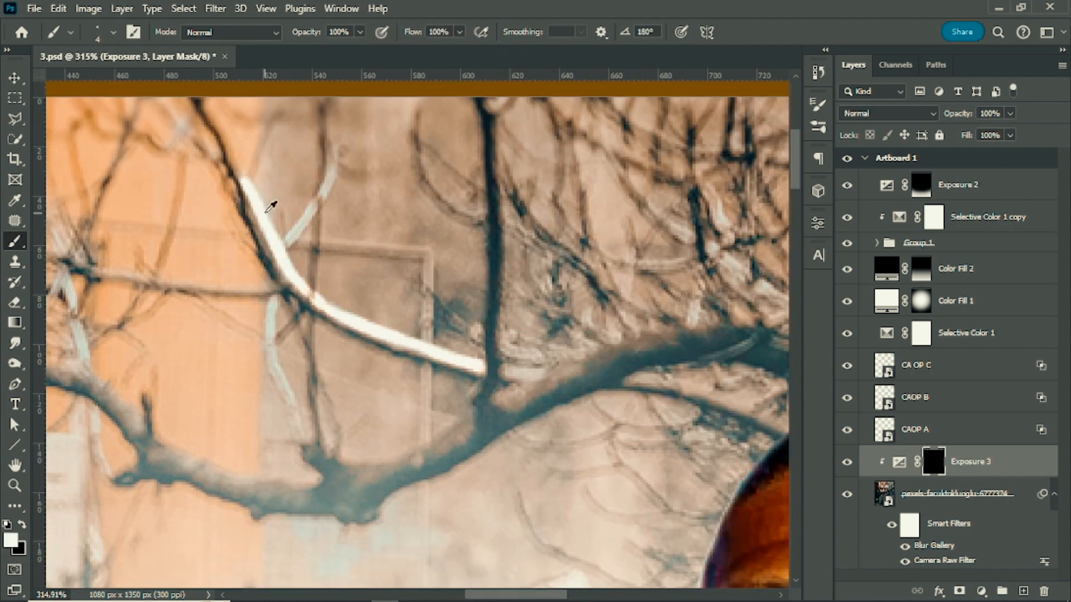
pyautogui.moveTo(367, 217); pyautogui.dragTo(446, 217)
pyautogui.press('x')
pyautogui.click(284, 165)
pyautogui.scroll(-4, 387, 104)
pyautogui.scroll(3, 485, 251)
pyautogui.moveTo(641, 279); pyautogui.dragTo(562, 279)
pyautogui.press('x')
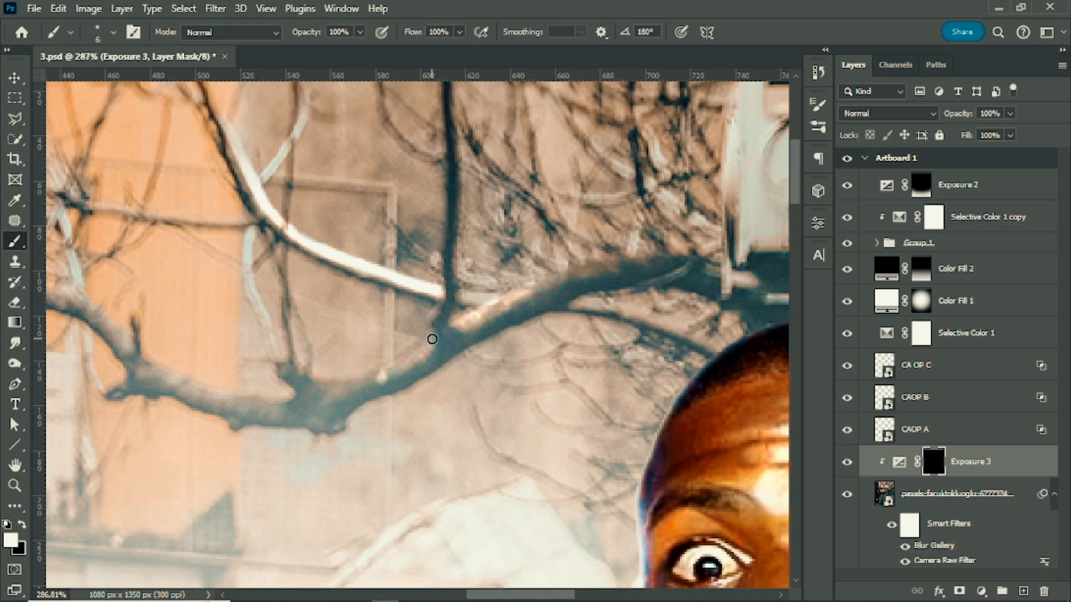
pyautogui.hscroll(-3, 424, 363)
pyautogui.scroll(-6, 151, 276)
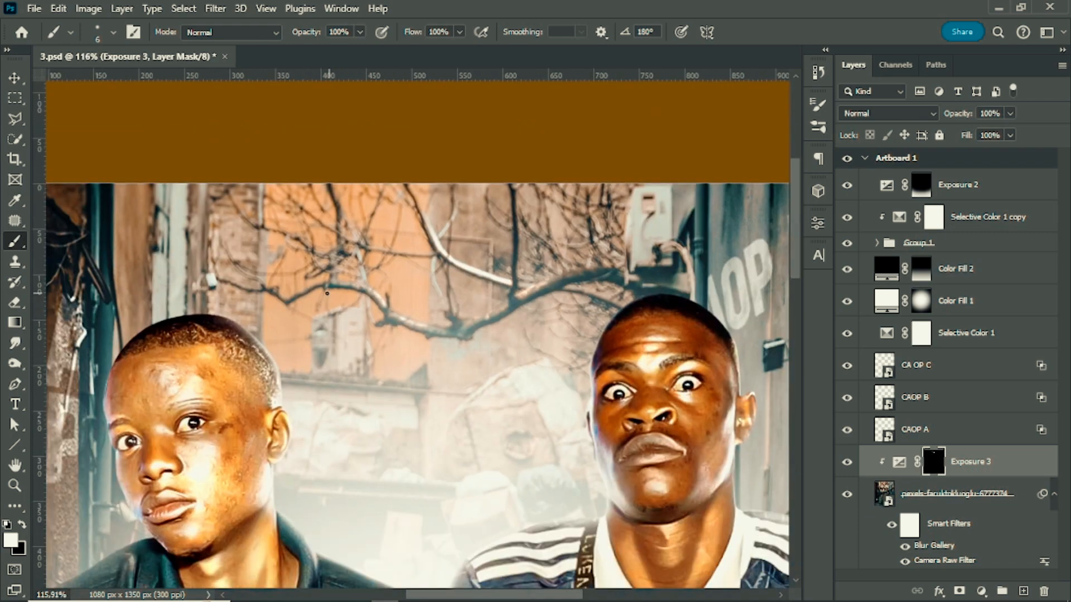
pyautogui.scroll(6, 580, 344)
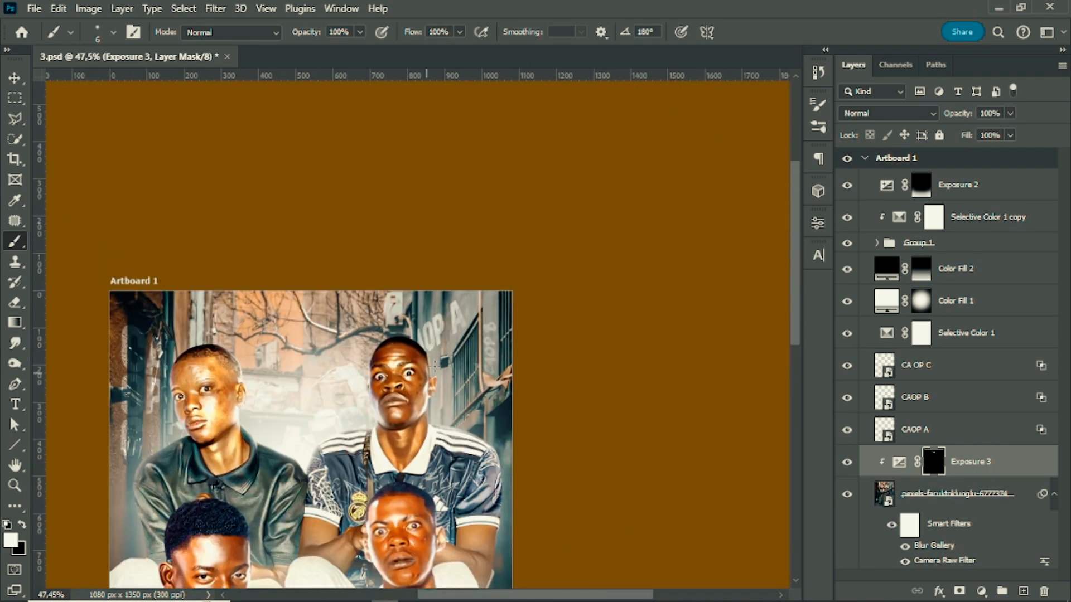
# Paint the Exposure 3 mask with a 10 px brush to light the wall details around the barred window
pyautogui.keyDown('alt'); pyautogui.moveTo(396, 339); pyautogui.dragTo(399, 339); pyautogui.keyUp('alt')
pyautogui.scroll(-2, 397, 357)
pyautogui.scroll(1, 398, 383)
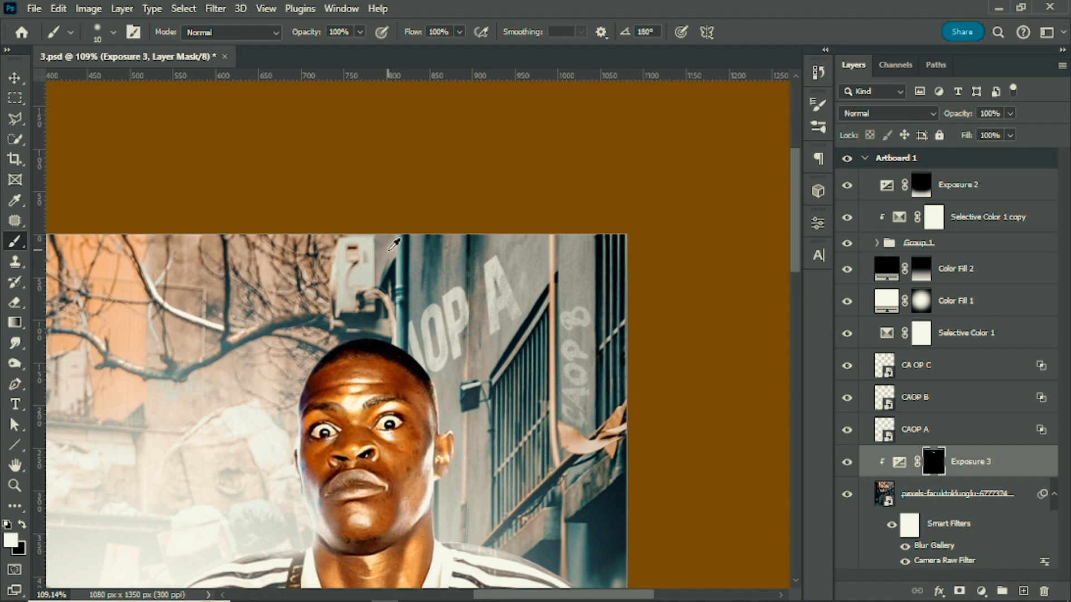
pyautogui.scroll(-2, 390, 355)
pyautogui.scroll(5, 539, 388)
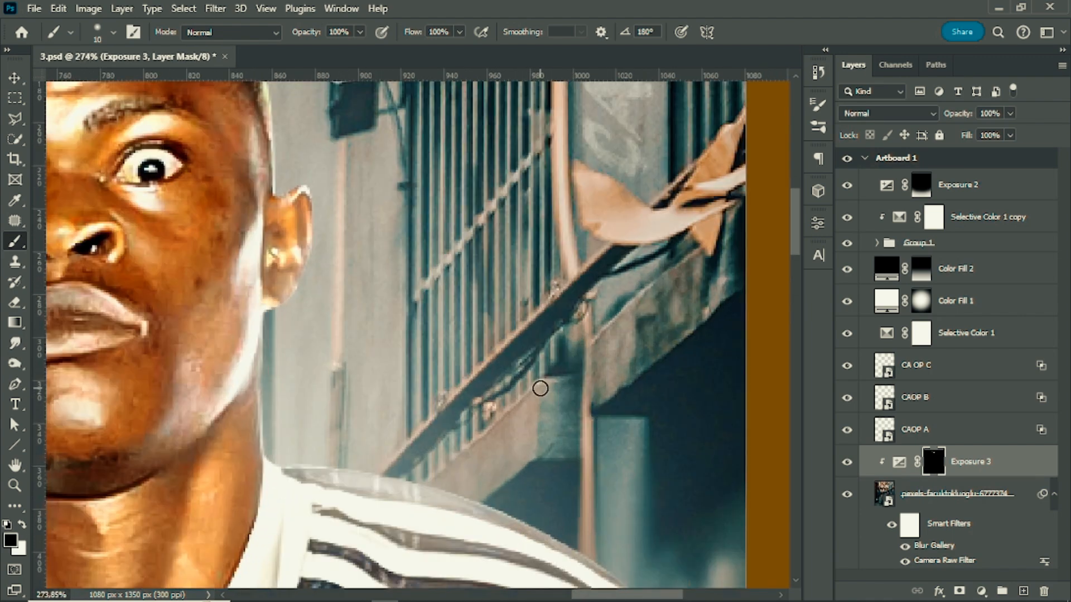
pyautogui.scroll(-6, 566, 410)
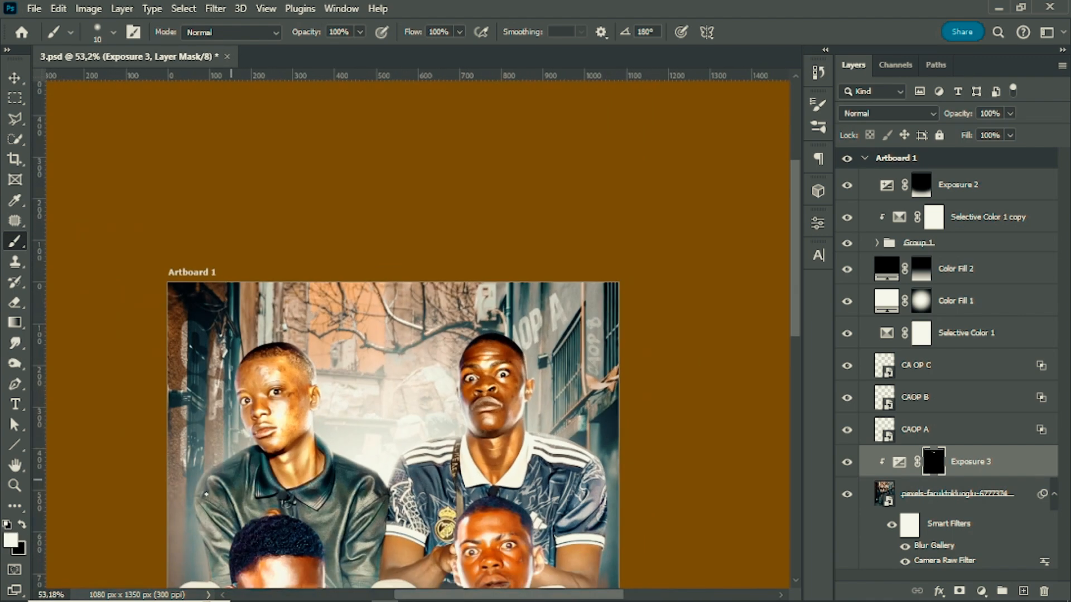
pyautogui.scroll(3, 419, 424)
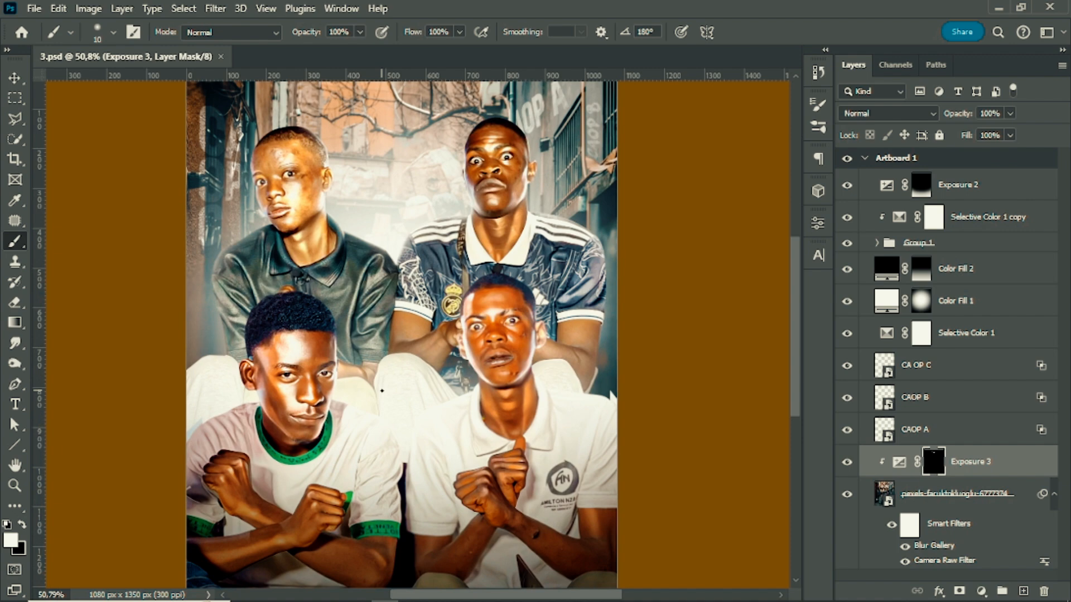
# Select the Levels 1 mask inside Group 1 and paint a white rim light along the back-left man's outer sleeve
pyautogui.scroll(4, 213, 330)
pyautogui.press('v')
pyautogui.click(877, 243)
pyautogui.click(946, 364)
pyautogui.scroll(7, 301, 310)
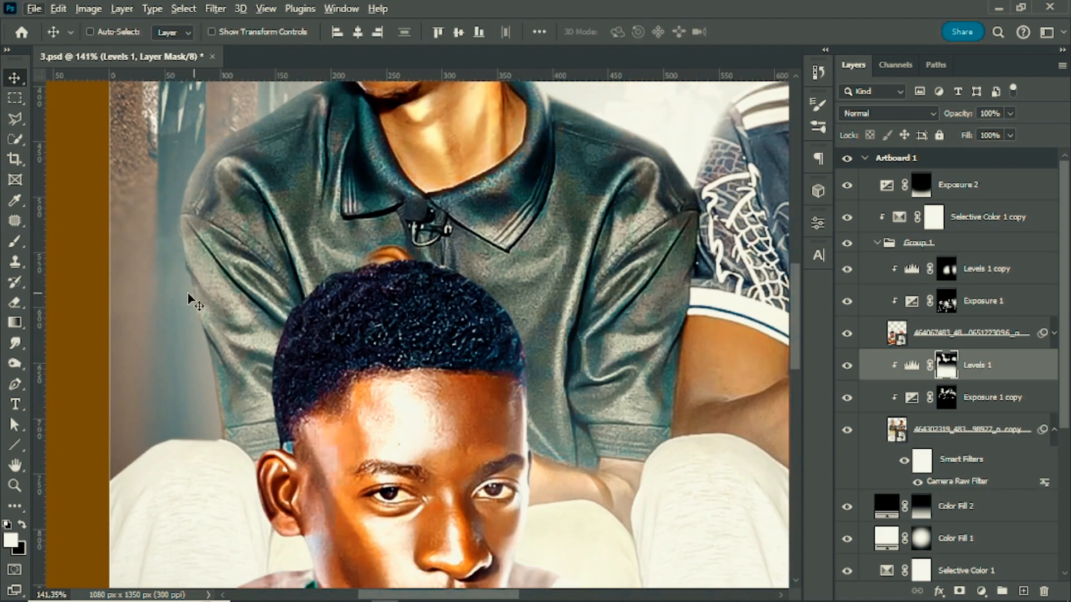
pyautogui.press('b')
pyautogui.scroll(2, 190, 239)
pyautogui.scroll(5, 323, 168)
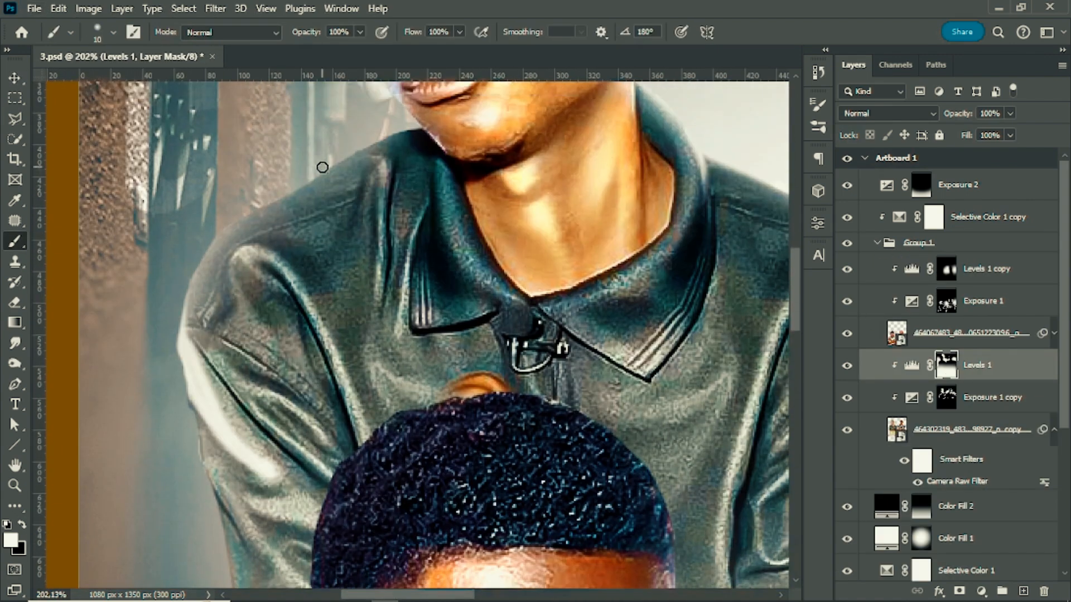
pyautogui.moveTo(190, 343); pyautogui.dragTo(228, 270)
# Soften the back-left man's sleeve highlight by painting black on the Levels 1 mask with a 116 px brush
pyautogui.scroll(-6, 260, 393)
pyautogui.scroll(4, 290, 391)
pyautogui.press(']')
pyautogui.press(']')
pyautogui.press(']')
pyautogui.press(']')
pyautogui.press(']')
pyautogui.press(']')
pyautogui.press(']')
pyautogui.press(']')
pyautogui.press(']')
pyautogui.press(']')
pyautogui.press('x')
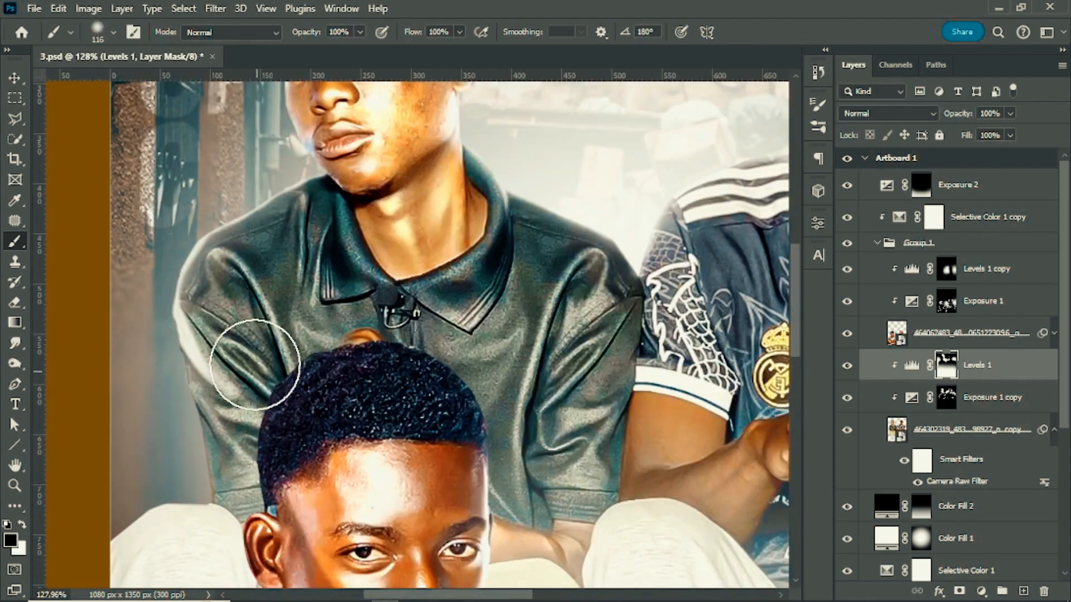
pyautogui.moveTo(252, 364); pyautogui.dragTo(240, 349)
# Paint white on the Levels 1 mask with an 11 px brush to extend the rim light down the back-left man's sleeve
pyautogui.scroll(-7, 279, 329)
pyautogui.scroll(7, 307, 312)
pyautogui.press('[')
pyautogui.press('[')
pyautogui.press('[')
pyautogui.press('[')
pyautogui.press('[')
pyautogui.press('[')
pyautogui.press('[')
pyautogui.press('[')
pyautogui.press('[')
pyautogui.press('[')
pyautogui.press('x')
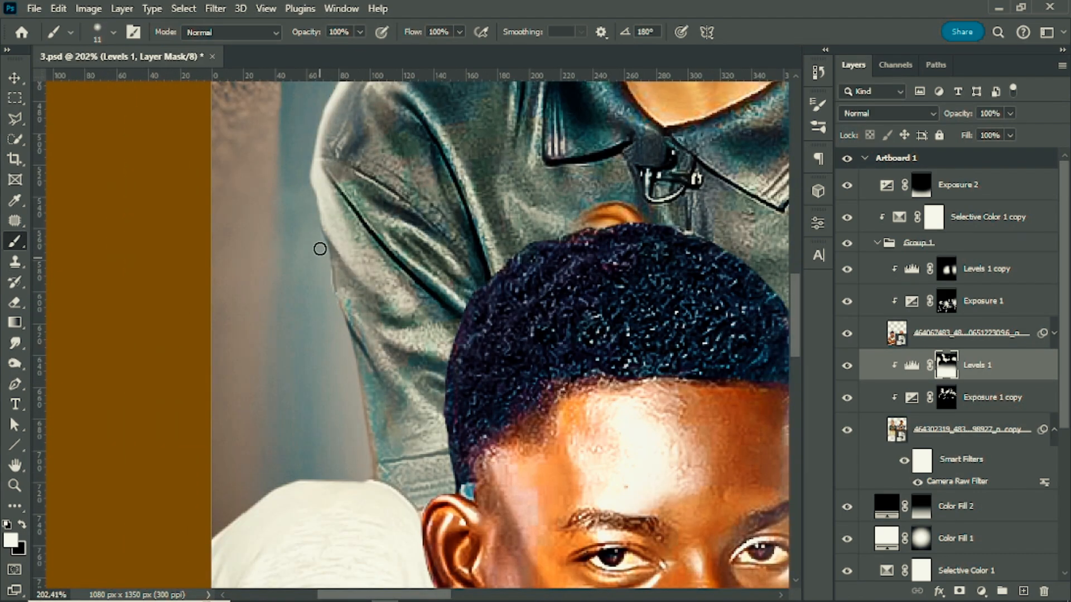
pyautogui.moveTo(376, 354); pyautogui.dragTo(437, 406)
# Refine the back-left man's shoulder and sleeve highlight on the Levels 1 mask, alternating black and white with resized brushes
pyautogui.press('x')
pyautogui.press(']')
pyautogui.press(']')
pyautogui.press(']')
pyautogui.press(']')
pyautogui.press(']')
pyautogui.press(']')
pyautogui.press(']')
pyautogui.press(']')
pyautogui.press(']')
pyautogui.press(']')
pyautogui.press('[')
pyautogui.press('[')
pyautogui.press('[')
pyautogui.press('[')
pyautogui.press('[')
pyautogui.press('[')
pyautogui.press('[')
pyautogui.press('[')
pyautogui.press('x')
pyautogui.scroll(-3, 303, 384)
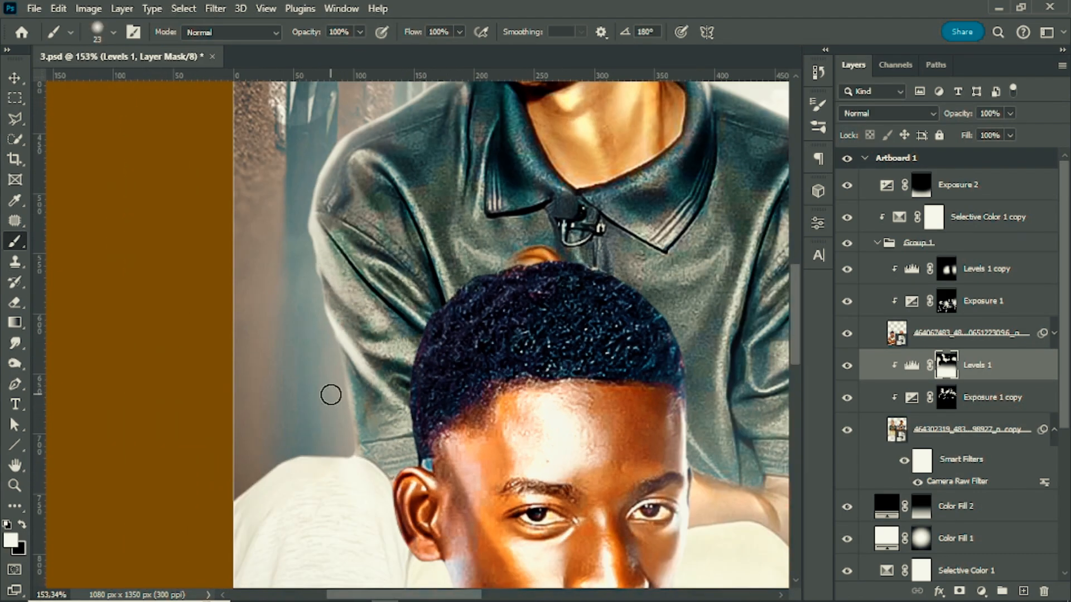
# Paint the Levels 1 mask along the back-right man's outer sleeve and arm, resizing the brush to refine the rim light
pyautogui.press(']')
pyautogui.press(']')
pyautogui.press(']')
pyautogui.press(']')
pyautogui.press(']')
pyautogui.press(']')
pyautogui.press(']')
pyautogui.scroll(-5, 258, 239)
pyautogui.scroll(5, 580, 290)
pyautogui.press('[')
pyautogui.press('[')
pyautogui.press('[')
pyautogui.press('[')
pyautogui.press('[')
pyautogui.press('[')
pyautogui.press('[')
pyautogui.press('[')
pyautogui.press('[')
pyautogui.press('[')
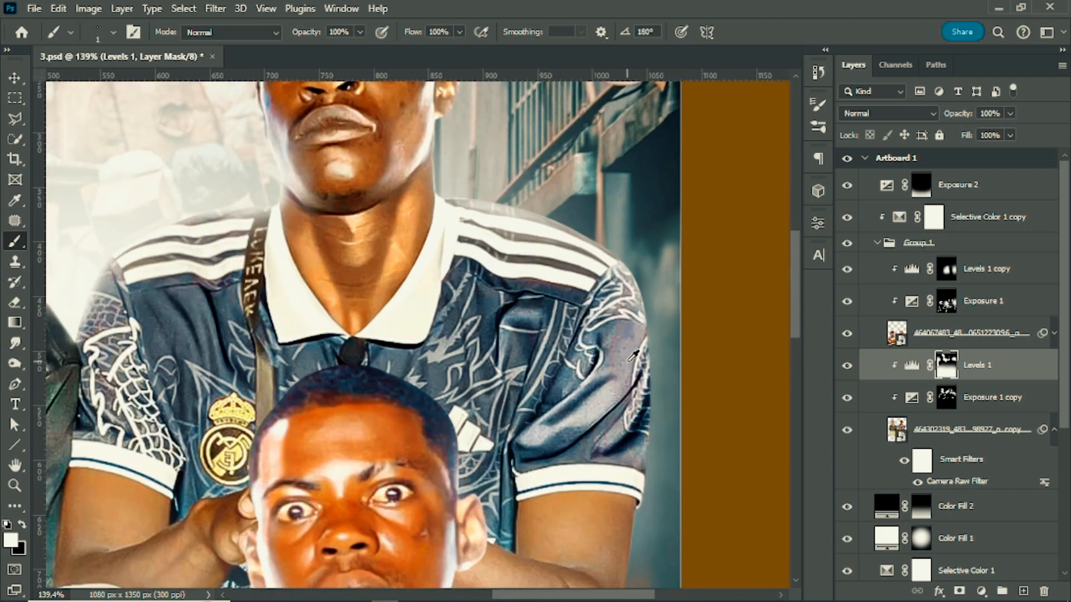
pyautogui.press(']')
pyautogui.press(']')
pyautogui.press(']')
pyautogui.press(']')
pyautogui.press(']')
pyautogui.press(']')
pyautogui.press(']')
pyautogui.press(']')
pyautogui.press(']')
pyautogui.press(']')
pyautogui.moveTo(673, 257); pyautogui.dragTo(469, 195)
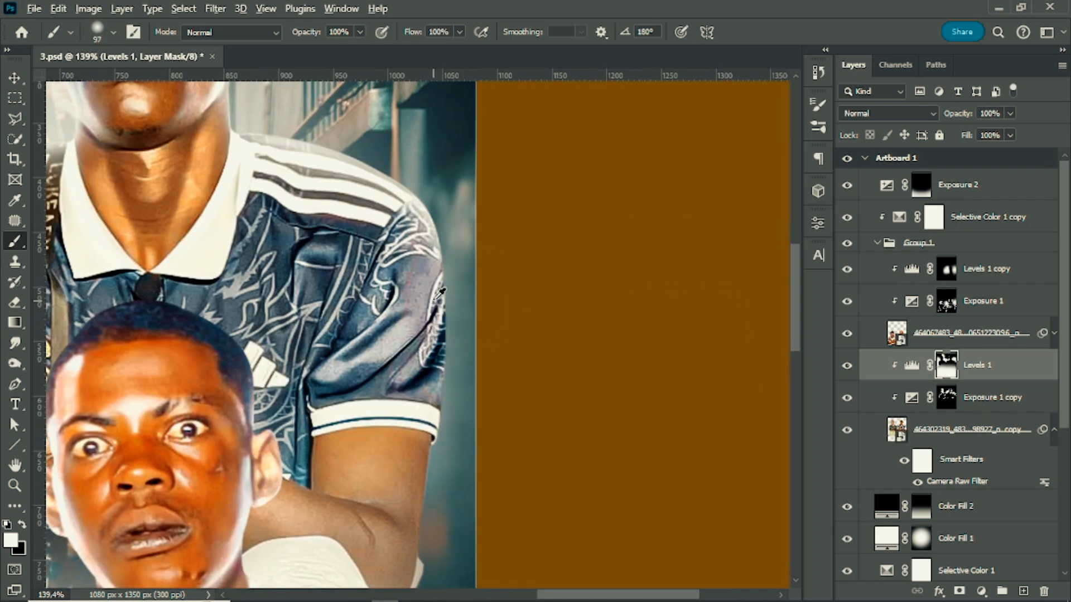
pyautogui.press('x')
pyautogui.press(']')
pyautogui.press(']')
pyautogui.press(']')
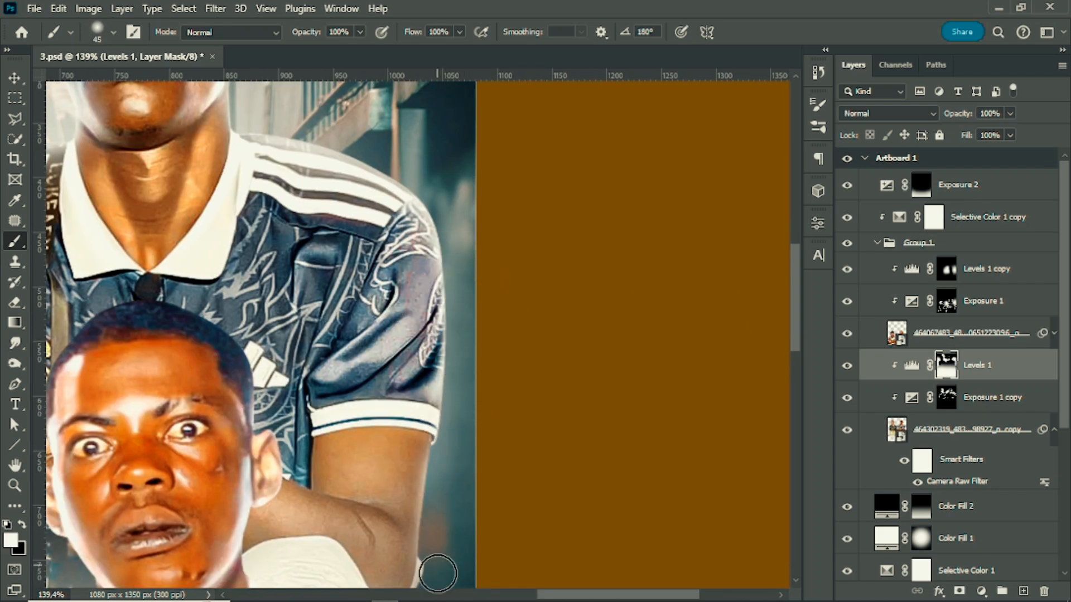
pyautogui.scroll(-4, 438, 573)
pyautogui.moveTo(441, 495); pyautogui.dragTo(445, 309)
# Enlarge the brush to 137 px and save the document
pyautogui.press(']')
pyautogui.press(']')
pyautogui.press(']')
pyautogui.press(']')
pyautogui.press(']')
pyautogui.press(']')
pyautogui.press(']')
pyautogui.scroll(-10, 413, 385)
pyautogui.scroll(4, 246, 293)
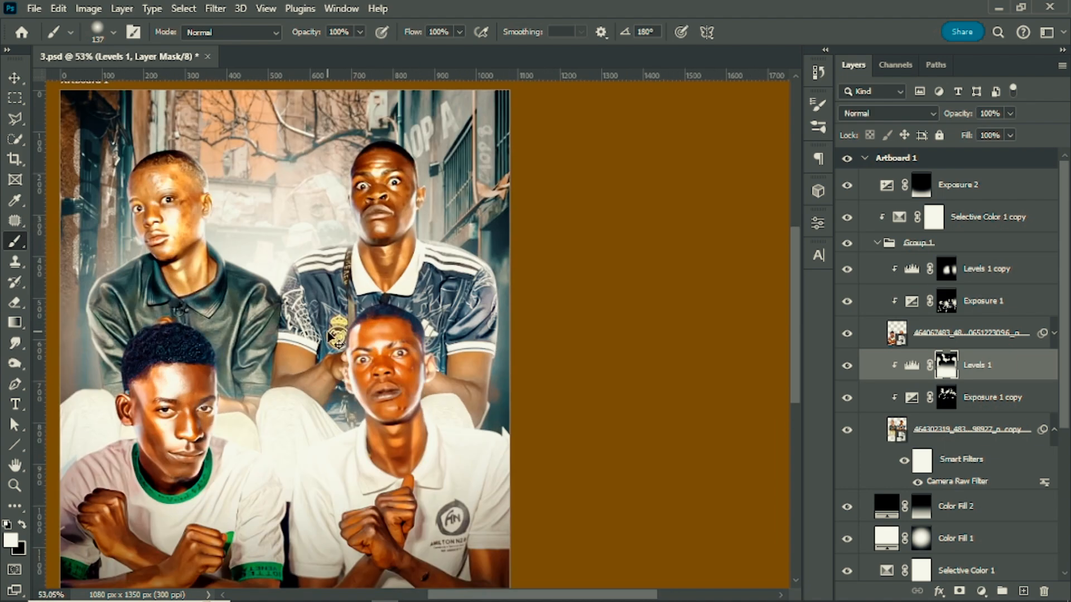
pyautogui.hotkey('ctrl', 's')
# Add a Vibrance adjustment layer above Exposure 3 on the alley photo and set Vibrance to -48
pyautogui.scroll(-5, 982, 530)
pyautogui.click(983, 476)
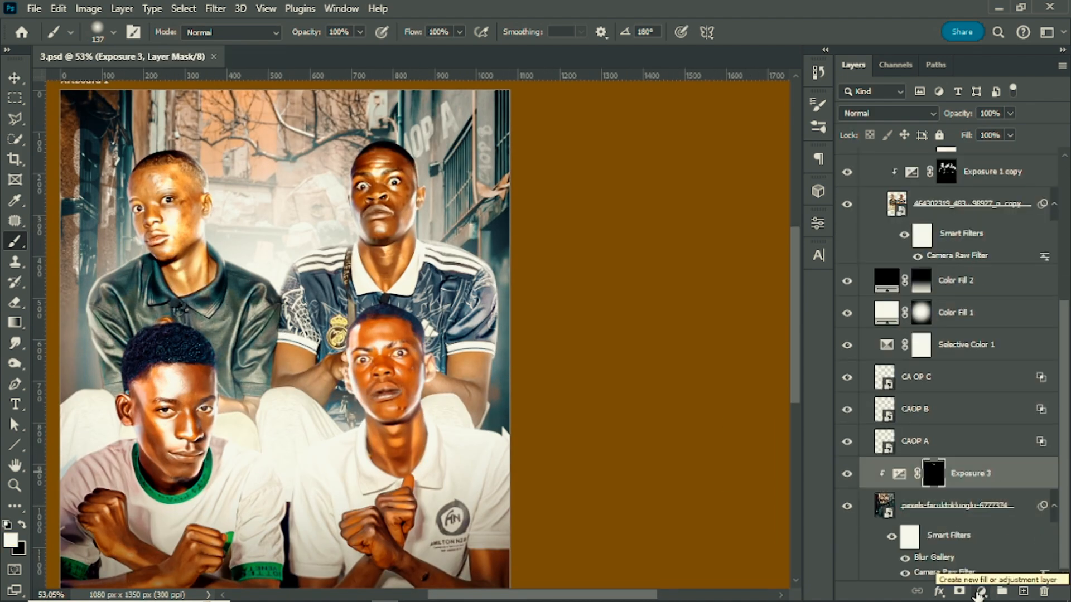
pyautogui.scroll(-3, 437, 426)
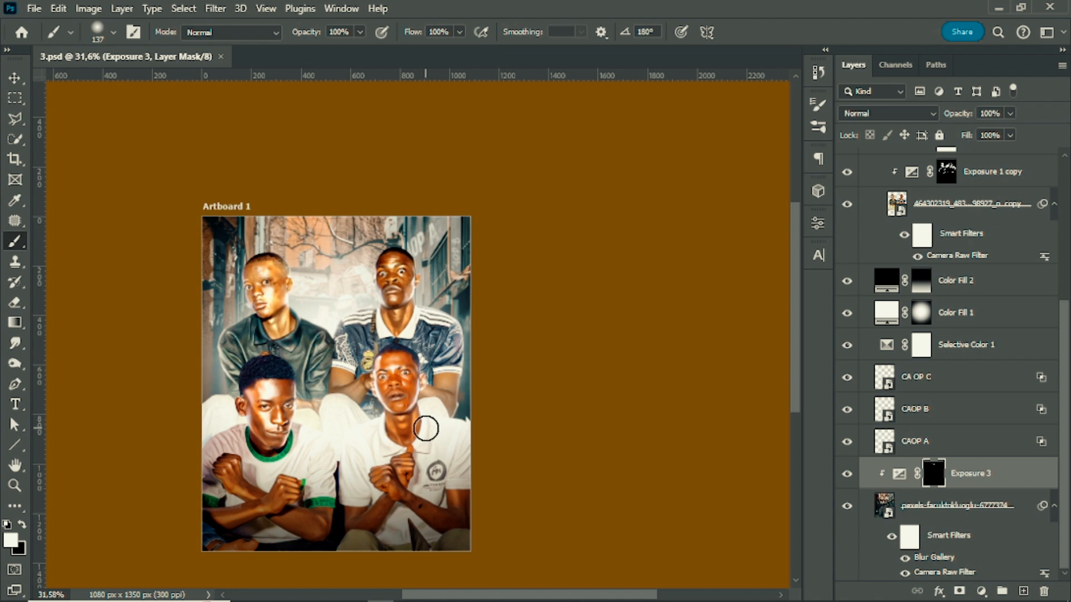
pyautogui.scroll(-4, 330, 360)
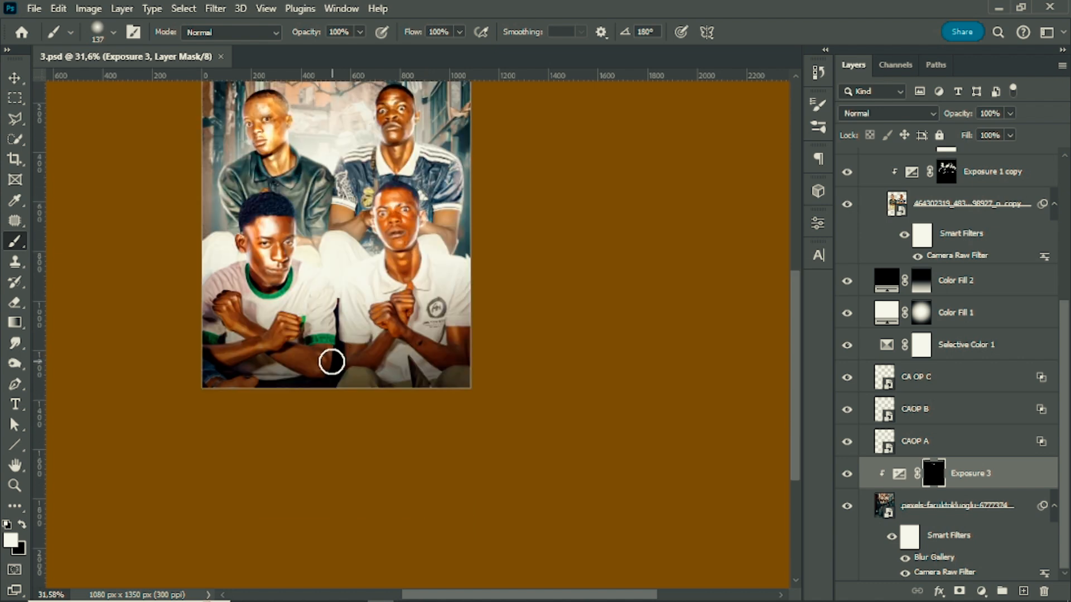
pyautogui.scroll(1, 483, 374)
pyautogui.scroll(2, 483, 374)
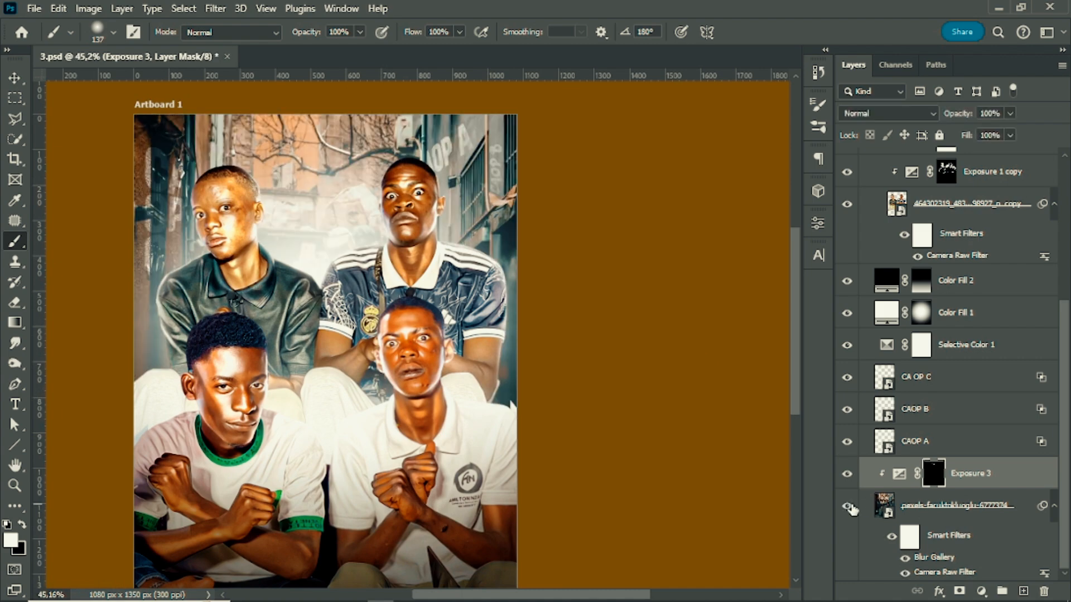
pyautogui.scroll(1, 437, 335)
pyautogui.click(982, 592)
pyautogui.click(977, 427)
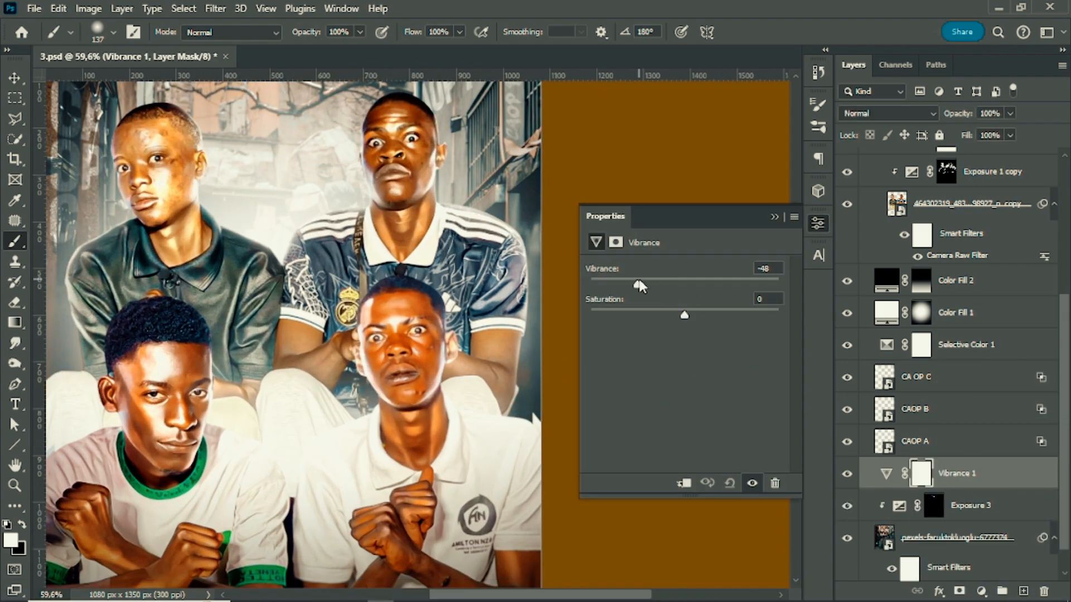
pyautogui.moveTo(684, 284); pyautogui.dragTo(640, 285)
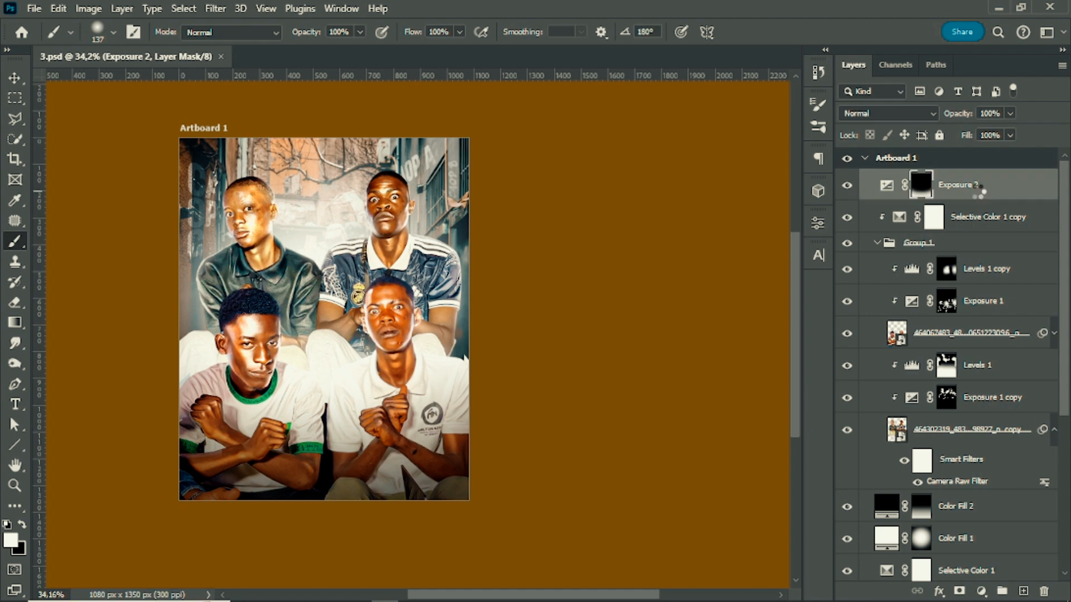
# Stamp all visible layers into a new layer above Exposure 2 and raise Texture to +34 in the Camera Raw filter
pyautogui.hotkey('ctrl', 'alt', 'shift', 'e')
pyautogui.click(215, 9)
pyautogui.click(274, 125)
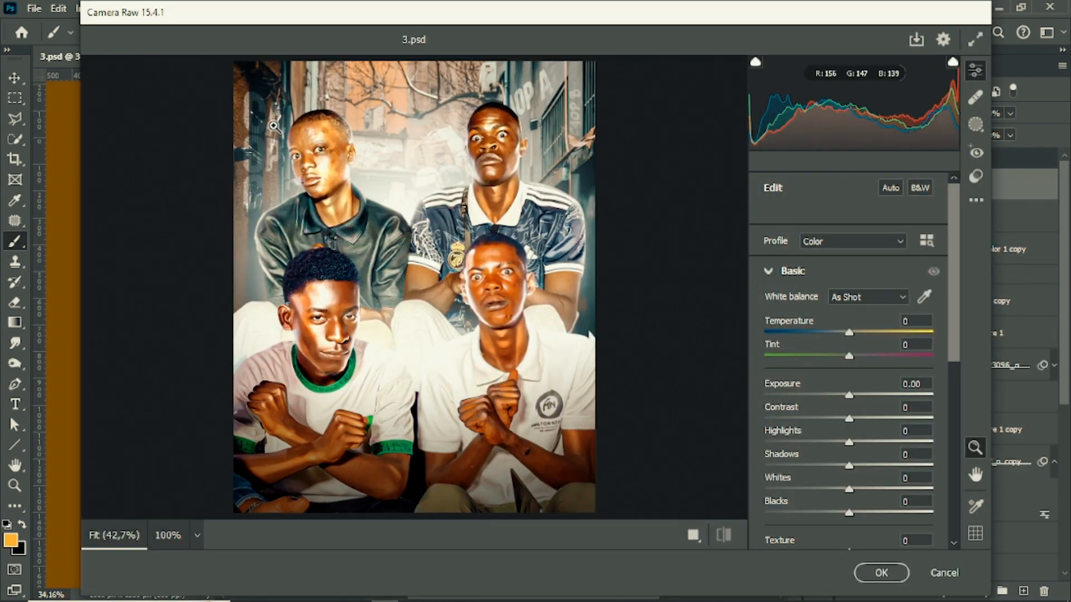
pyautogui.scroll(-5, 875, 447)
pyautogui.moveTo(849, 364); pyautogui.dragTo(876, 368)
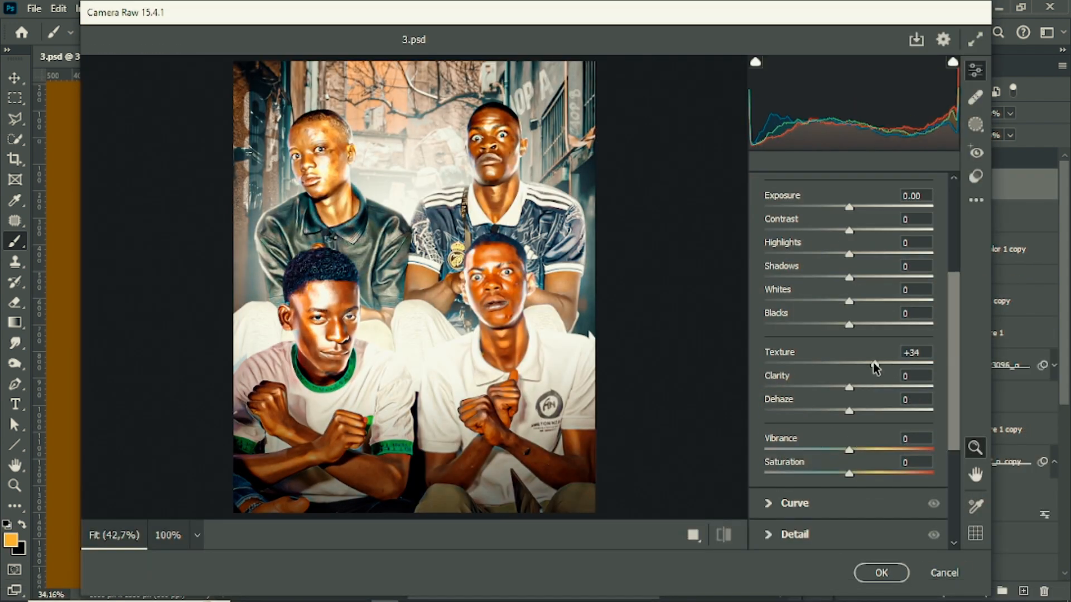
# Set Sharpening to 9 and Noise Reduction to 5 in the Camera Raw Detail settings
pyautogui.scroll(-4, 853, 413)
pyautogui.click(767, 317)
pyautogui.click(765, 200)
pyautogui.click(768, 334)
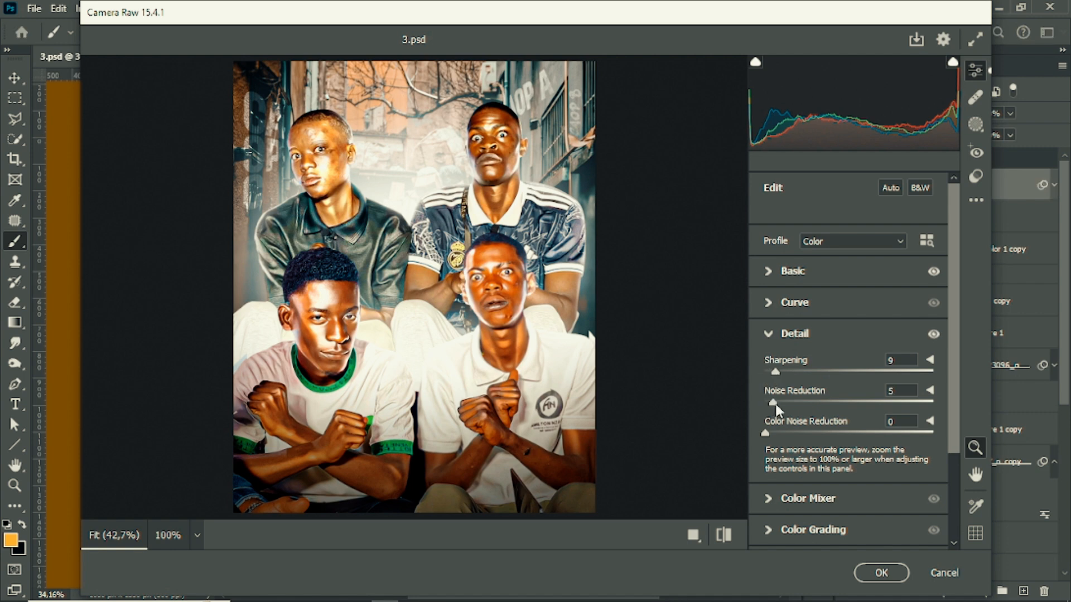
# Color grade the merged poster by tinting the midtones toward red, the shadows toward teal and the highlights toward orange
pyautogui.click(812, 530)
pyautogui.moveTo(849, 295); pyautogui.dragTo(857, 285)
pyautogui.moveTo(804, 422); pyautogui.dragTo(806, 419)
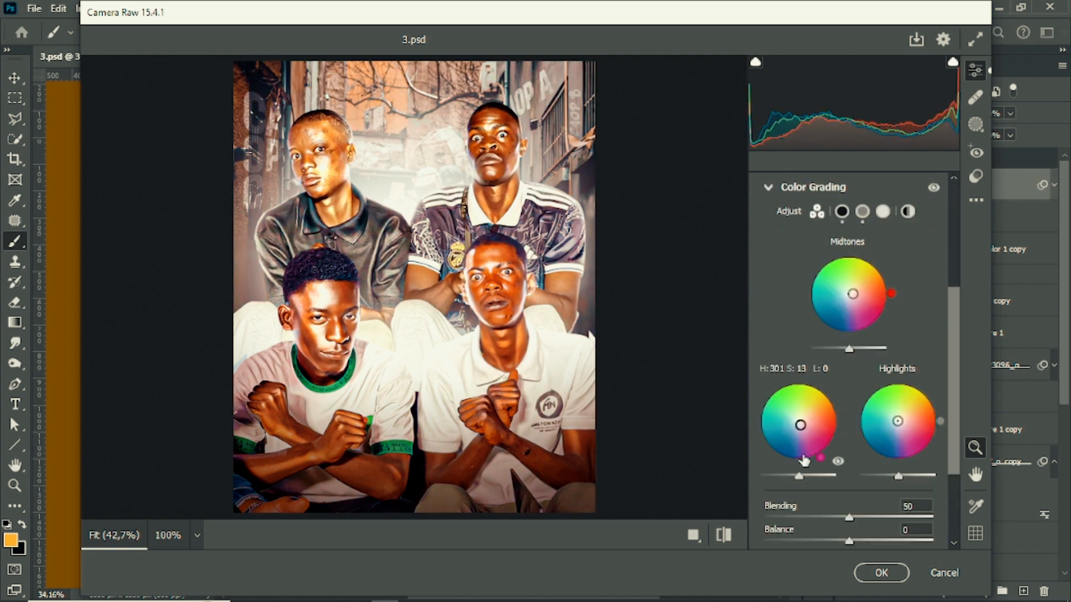
pyautogui.scroll(-3, 854, 446)
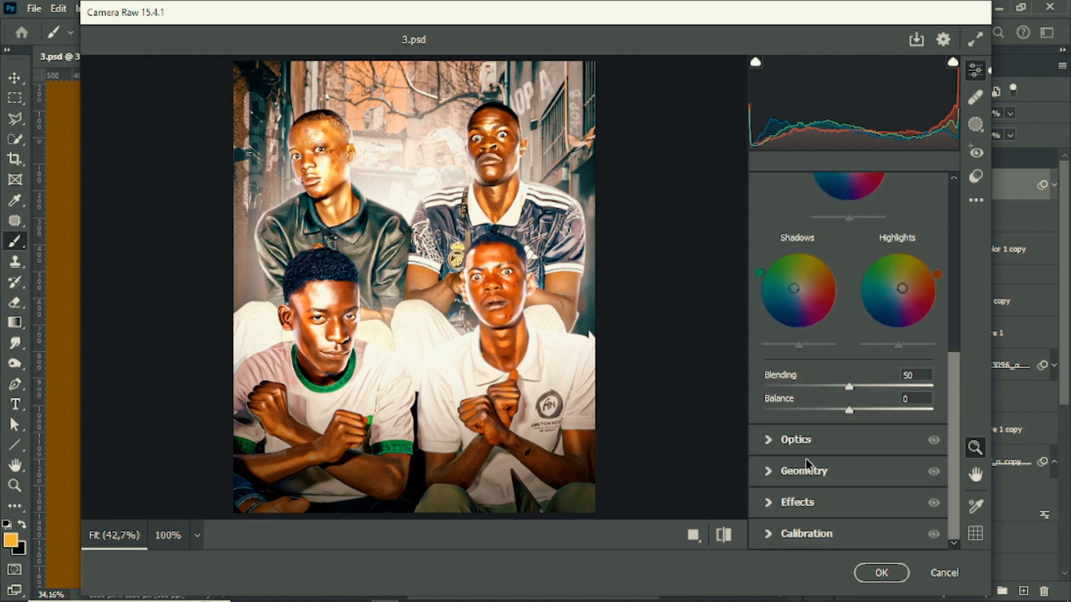
# Set Vignetting to -13 in the Camera Raw Effects settings, keeping Grain at 0
pyautogui.click(770, 502)
pyautogui.moveTo(805, 482); pyautogui.dragTo(765, 480)
pyautogui.moveTo(849, 505); pyautogui.dragTo(839, 507)
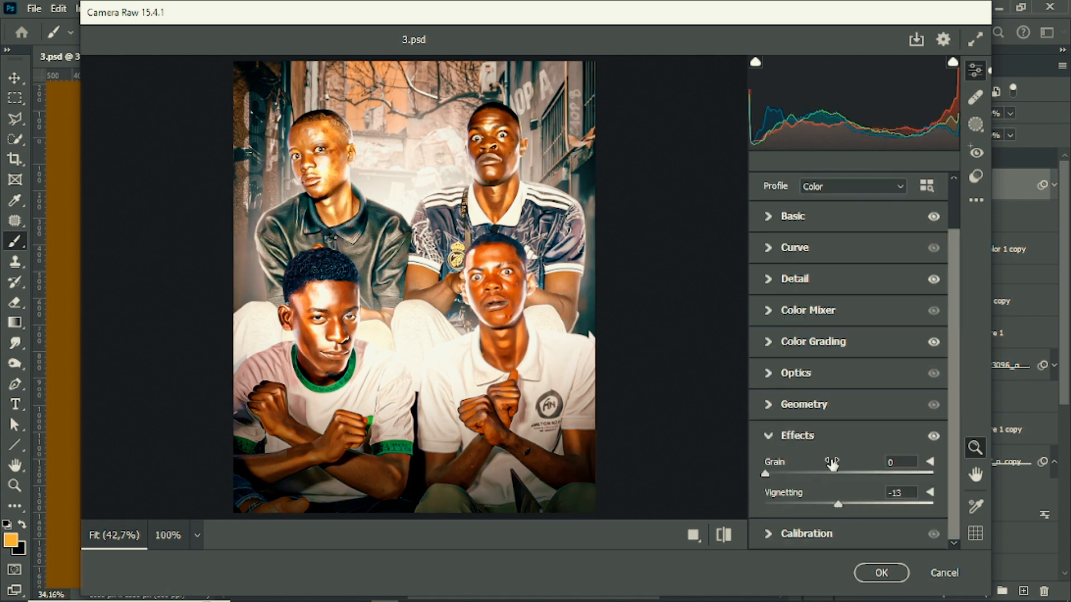
# Adjust the Red Primary saturation in the Camera Raw Calibration settings
pyautogui.click(771, 433)
pyautogui.click(769, 523)
pyautogui.moveTo(849, 393); pyautogui.dragTo(865, 393)
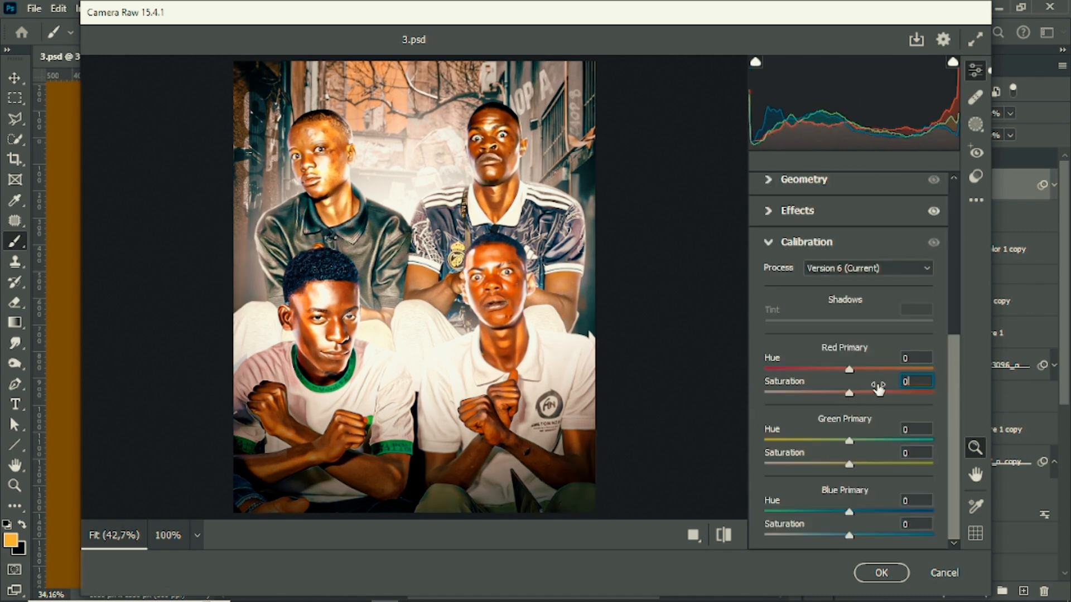